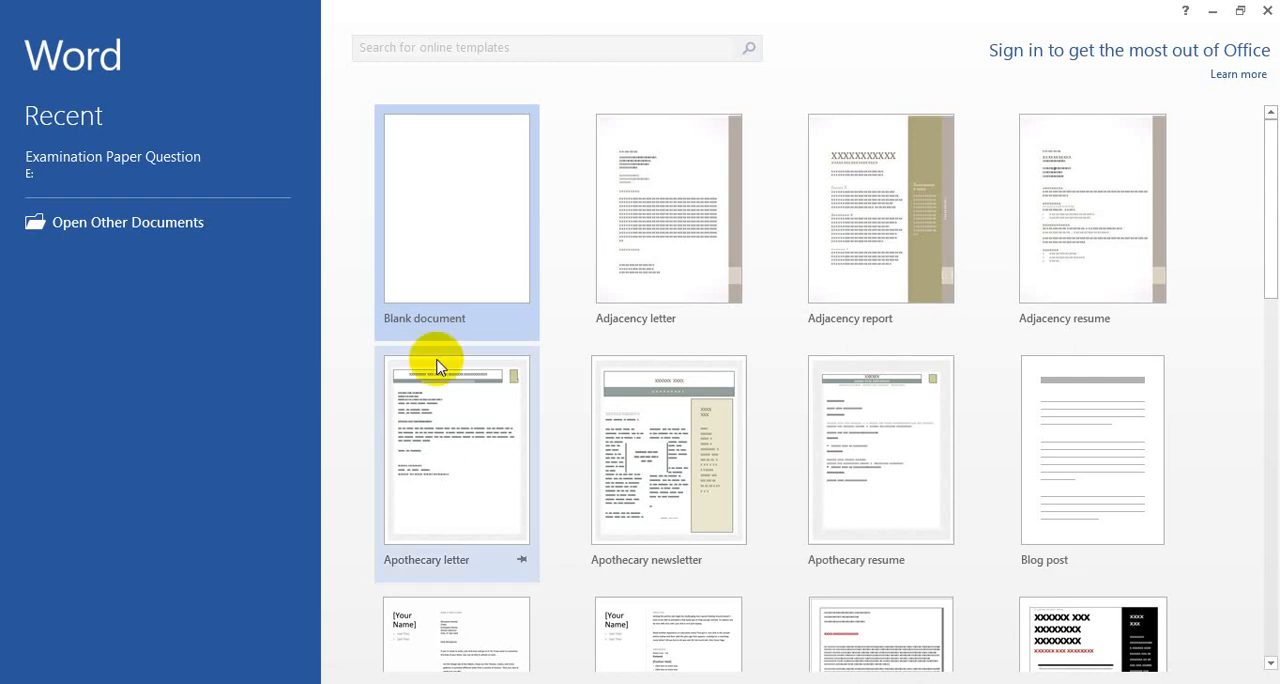
Step: Create a new blank document and close the Navigation pane
{"action": "left_click", "coordinate": [430, 218]}
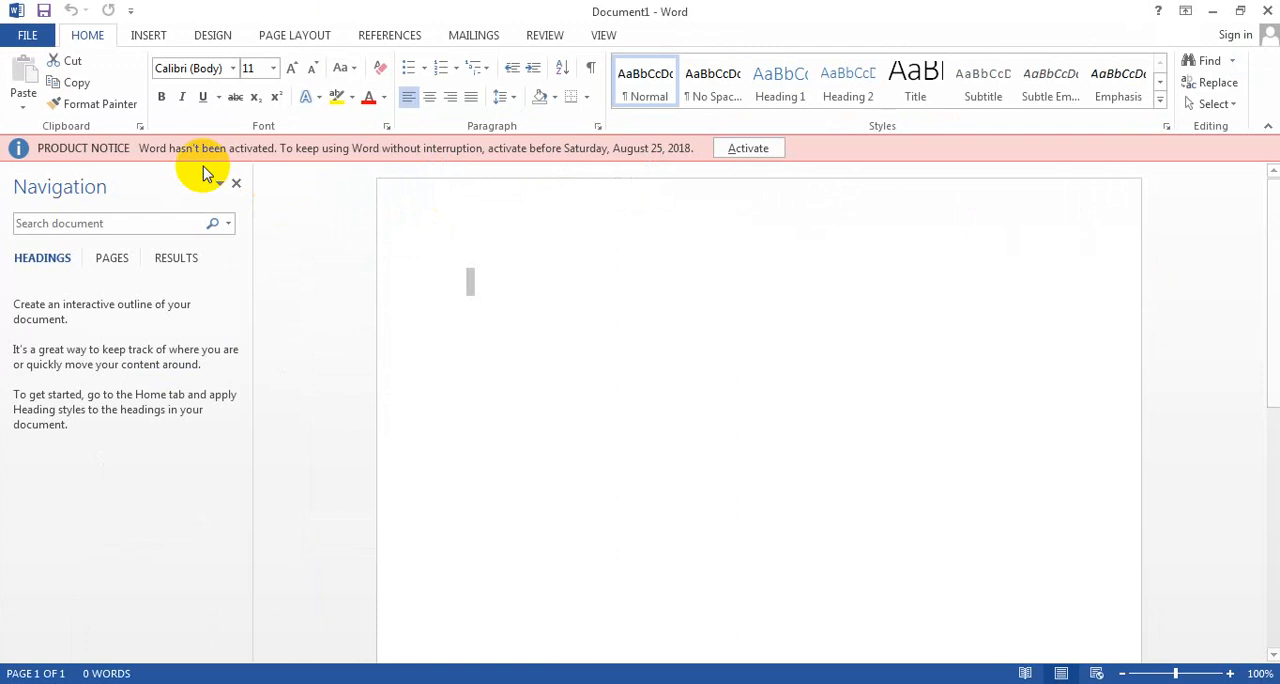
{"action": "left_click", "coordinate": [236, 186]}
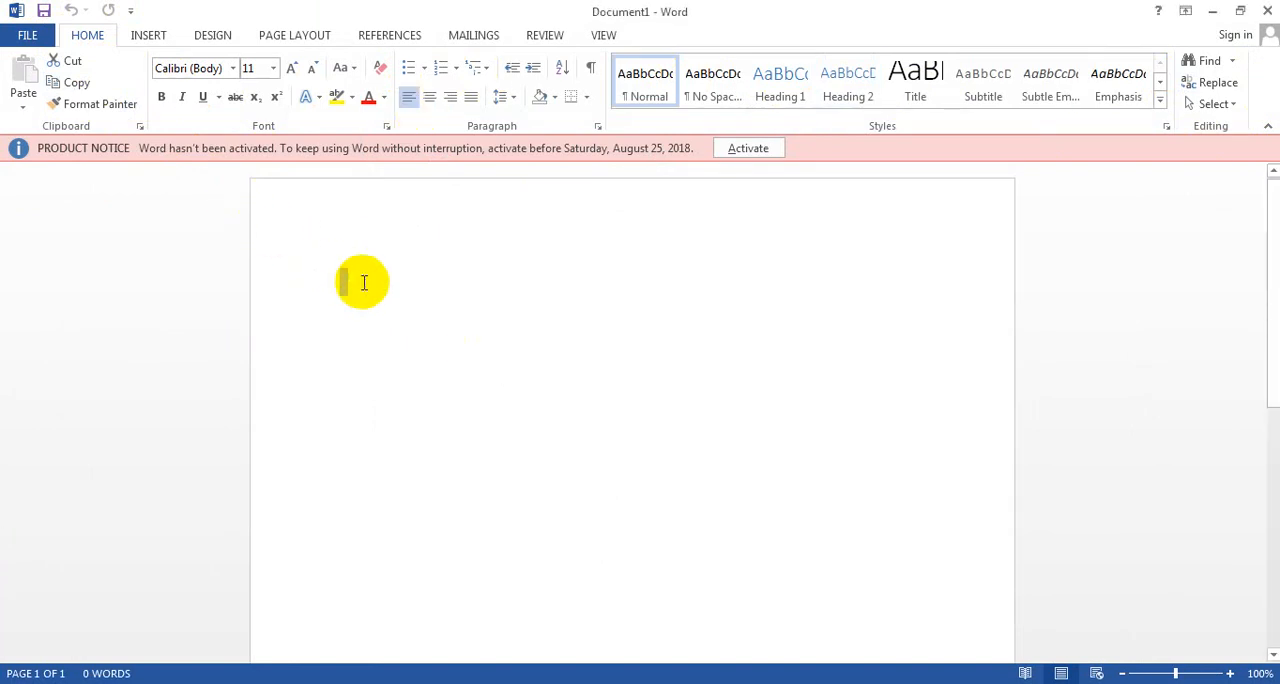
Step: Generate sample paragraphs in the document with the formula =rand()
{"action": "type", "text": "="}
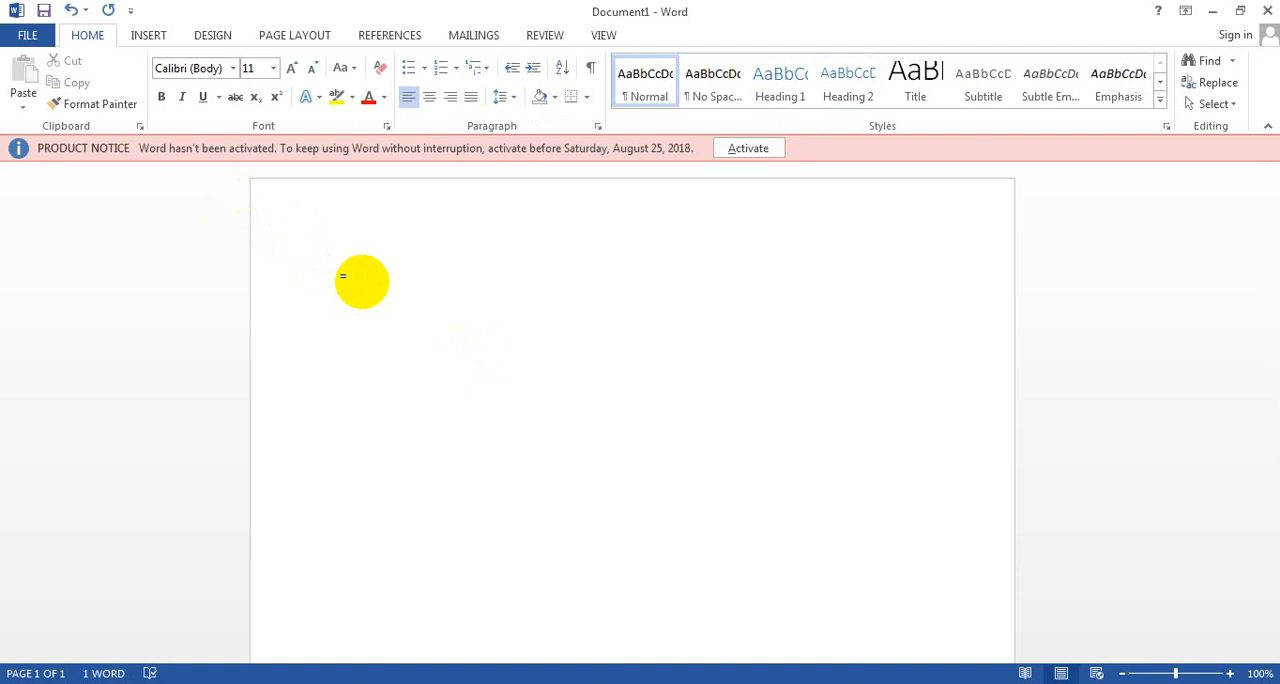
{"action": "type", "text": "rand()"}
{"action": "key", "text": "Return"}
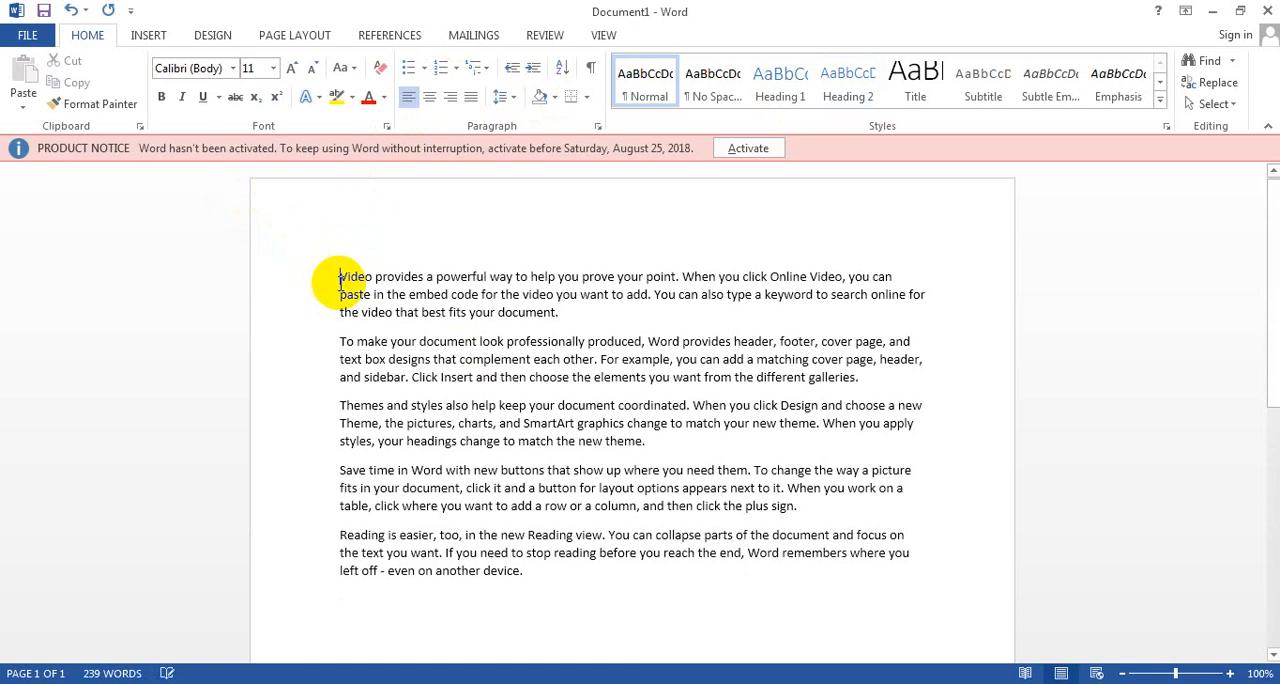
Step: Add a title line above the first paragraph with the instructor's full name followed by "Free Computer Education"
{"action": "key", "text": "Return"}
{"action": "type", "text": "Faha"}
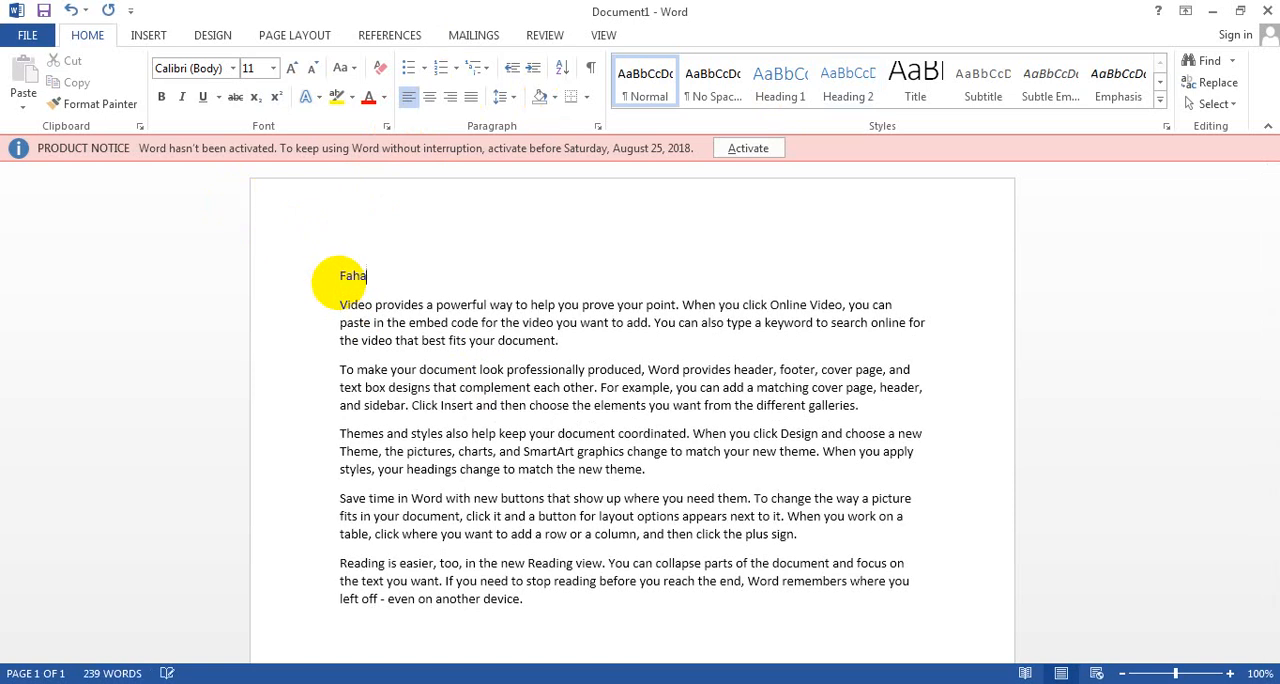
{"action": "type", "text": "d Hussain Free"}
{"action": "key", "text": "BackSpace"}
{"action": "key", "text": "BackSpace"}
{"action": "key", "text": "BackSpace"}
{"action": "type", "text": "ree"}
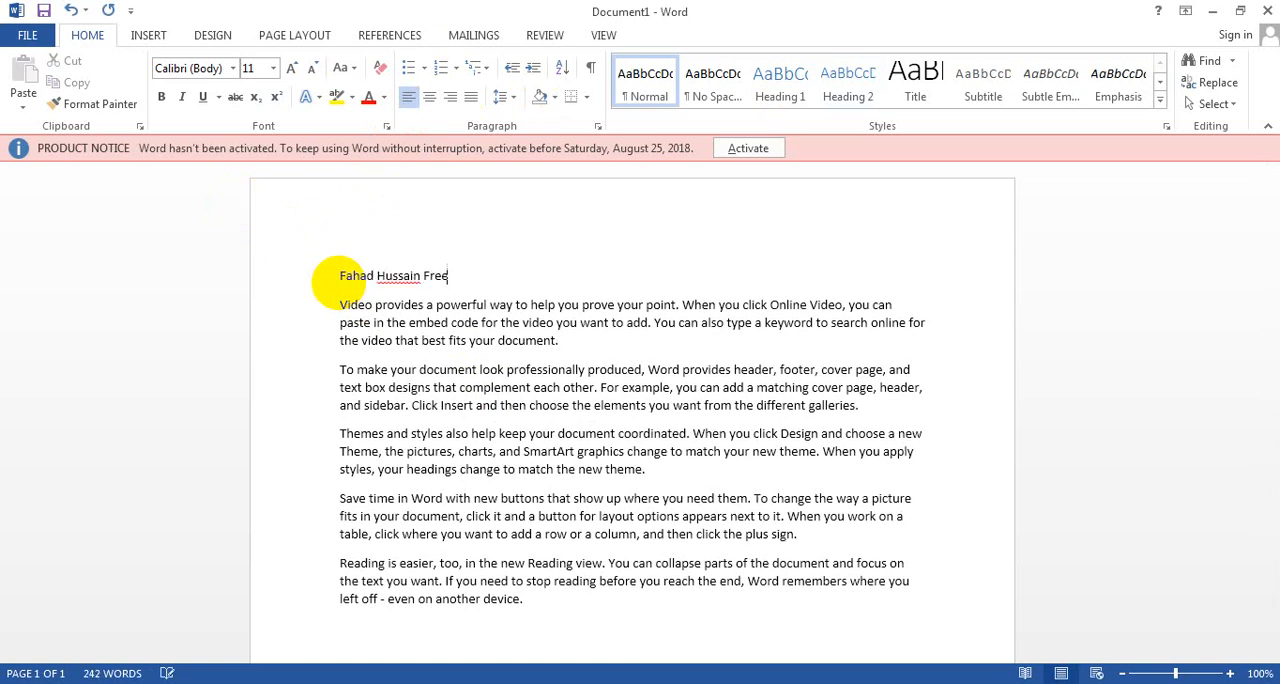
{"action": "type", "text": " Computer Education"}
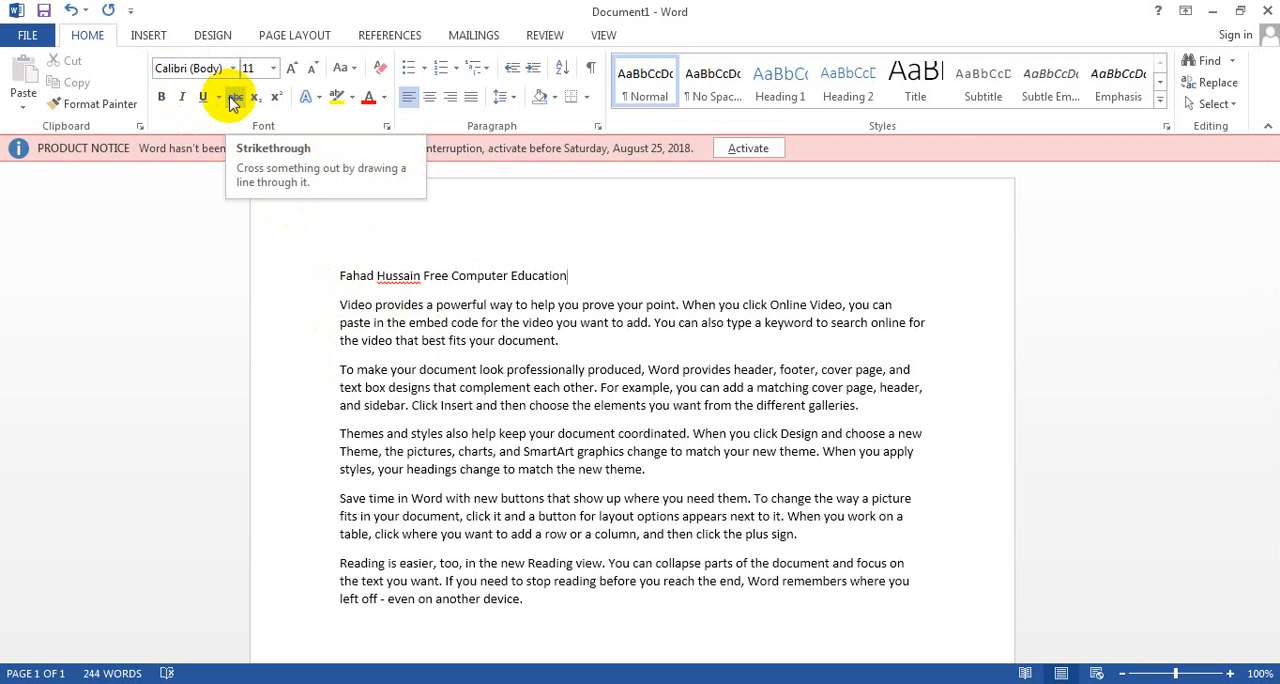
Step: Apply strikethrough to the first sentence, "Video provides a powerful way to help you prove your point."
{"action": "left_click", "coordinate": [433, 320]}
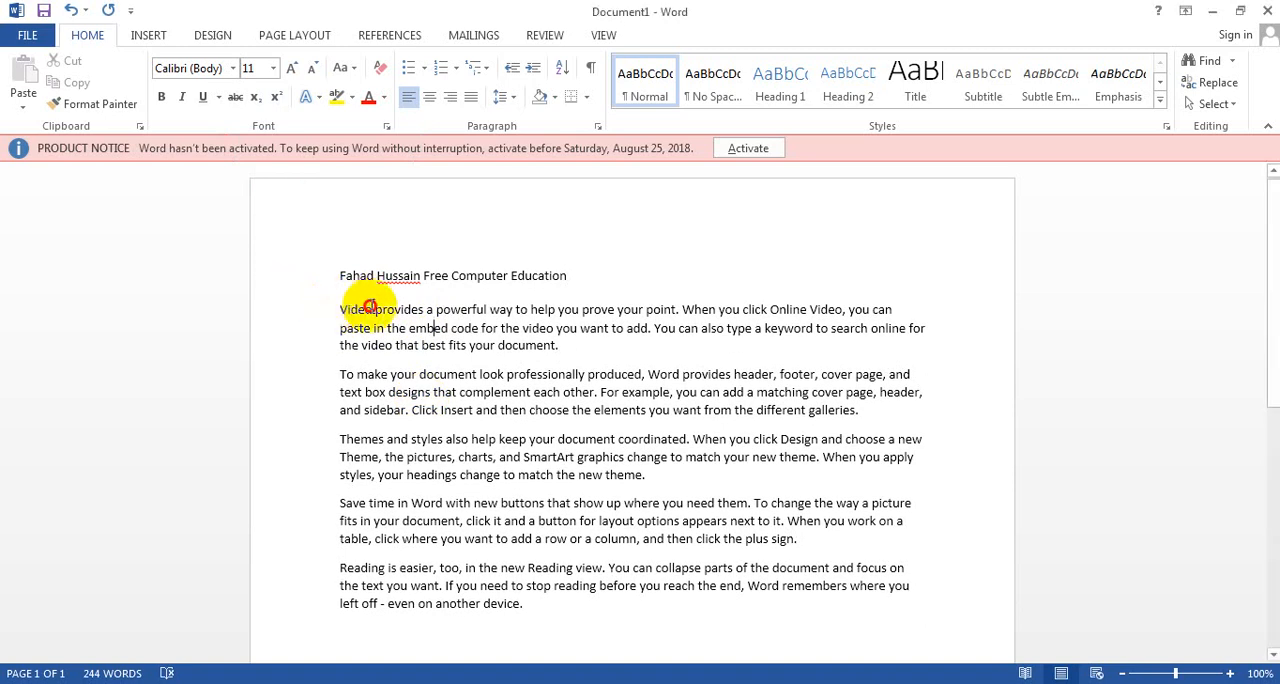
{"action": "left_click_drag", "start_coordinate": [337, 306], "coordinate": [680, 311]}
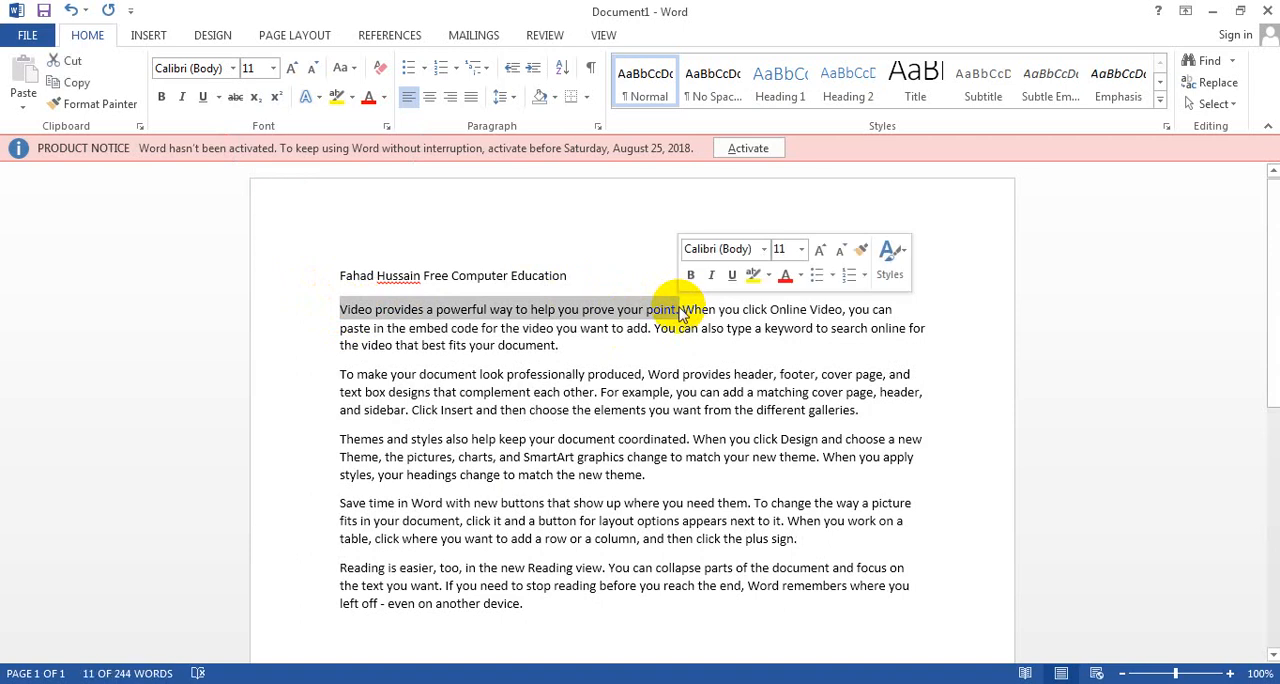
{"action": "left_click", "coordinate": [235, 97]}
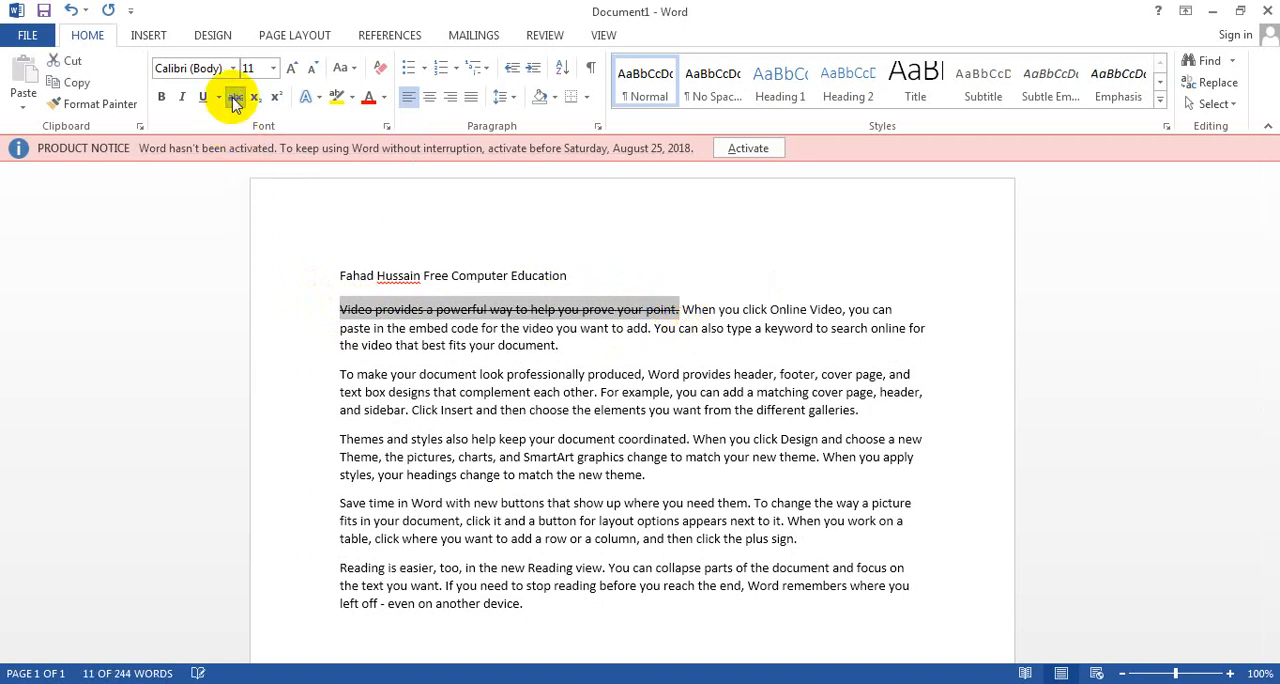
{"action": "left_click", "coordinate": [560, 343]}
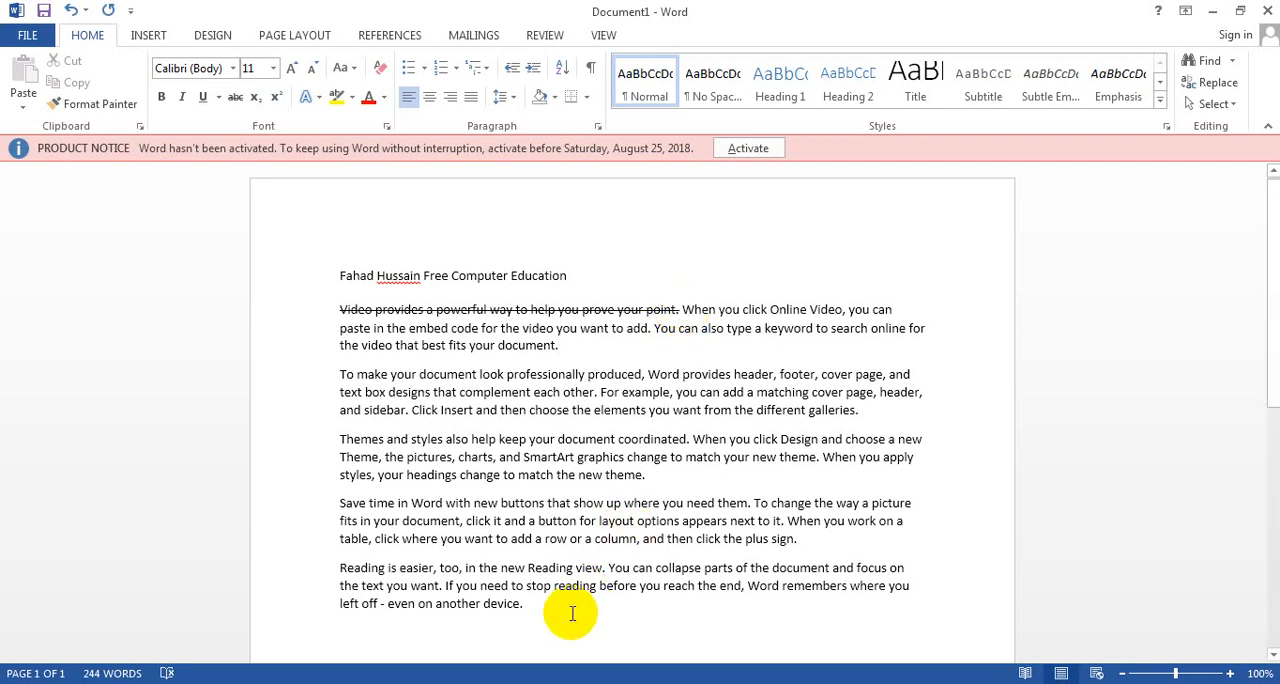
Step: Write the formula H₂O on a new line below the last paragraph, with the 2 as subscript
{"action": "key", "text": "Return"}
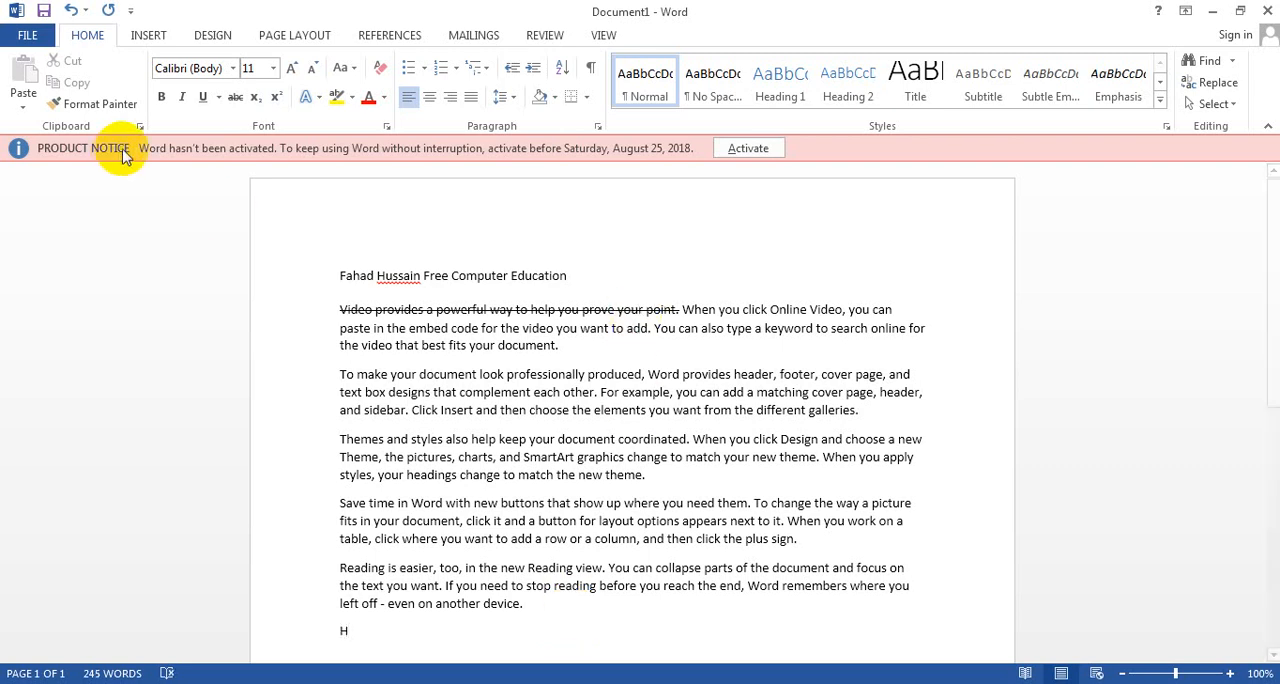
{"action": "left_click", "coordinate": [253, 100]}
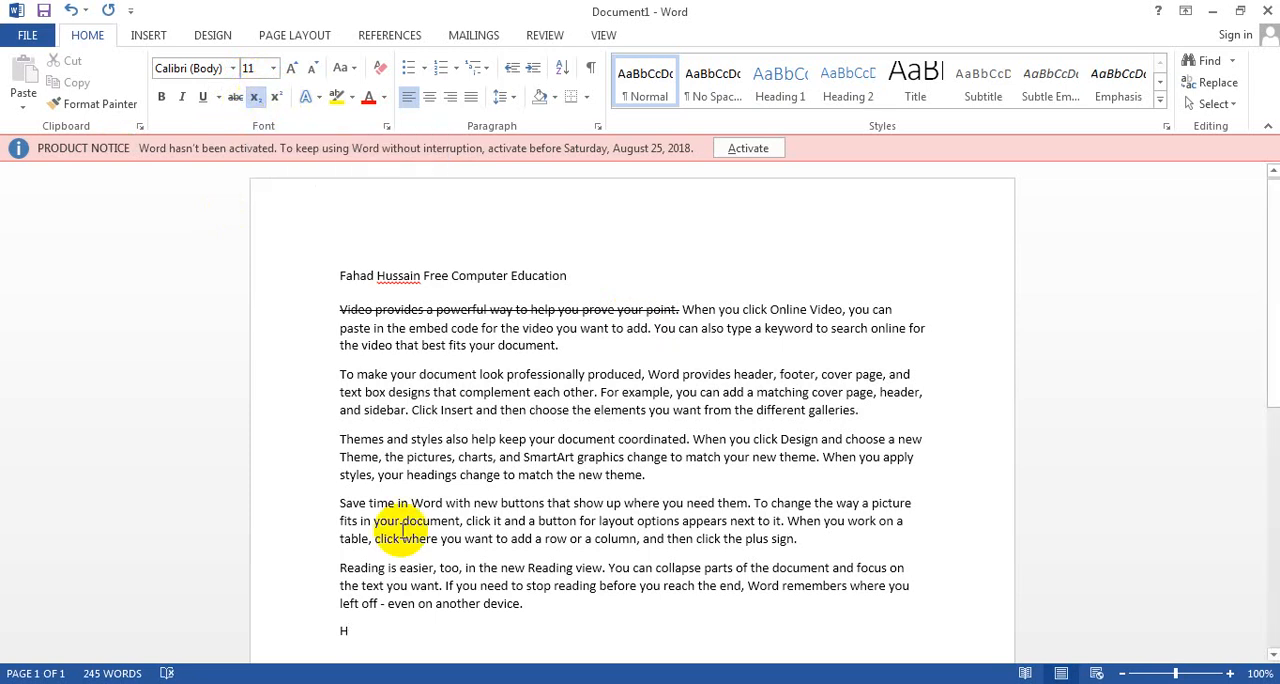
{"action": "type", "text": "2"}
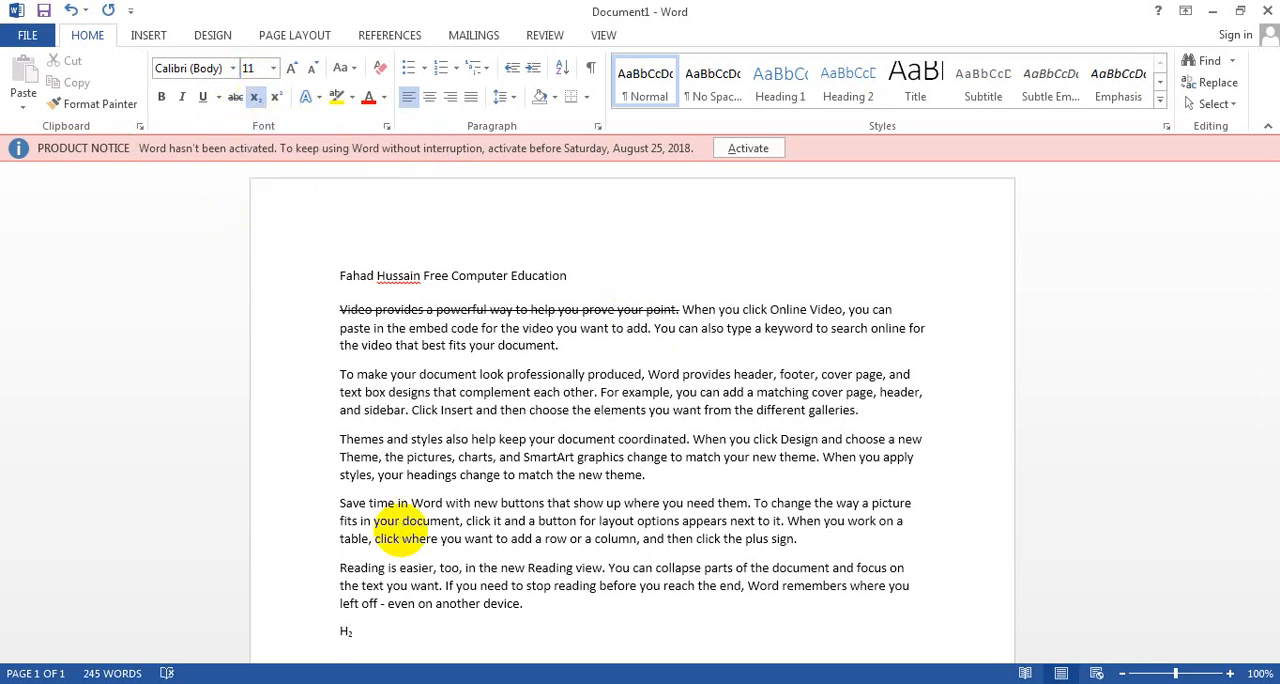
{"action": "left_click", "coordinate": [258, 100]}
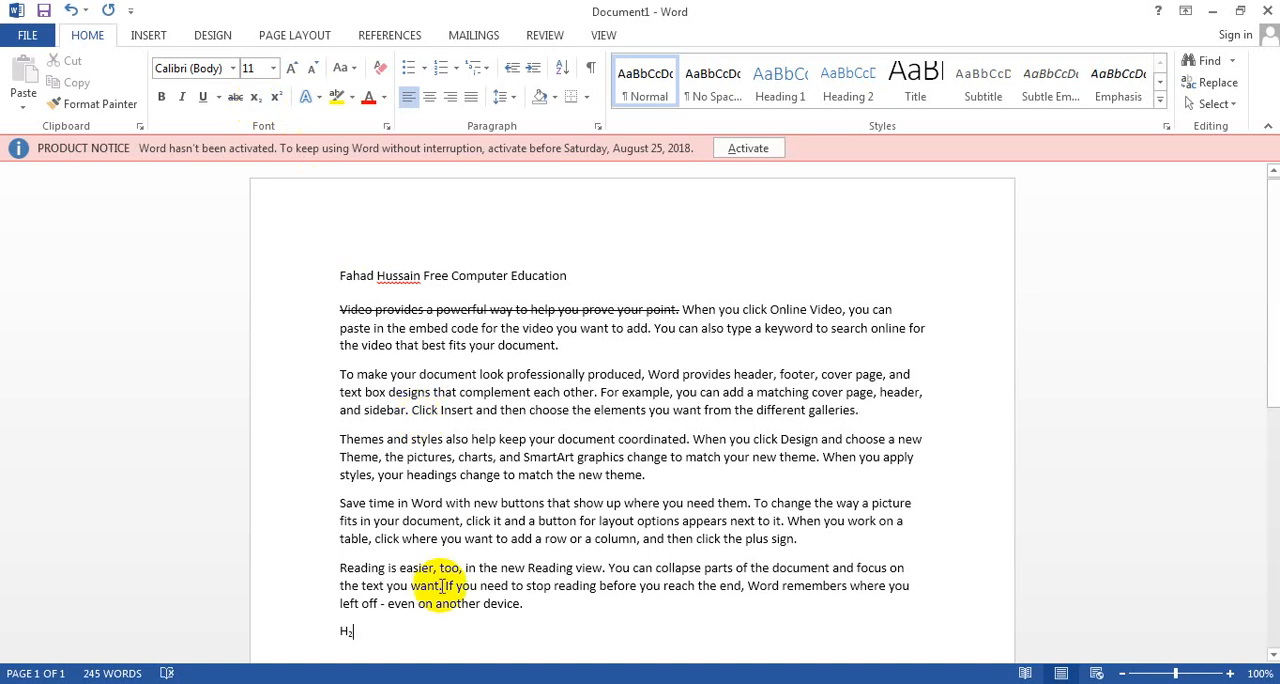
{"action": "type", "text": "O"}
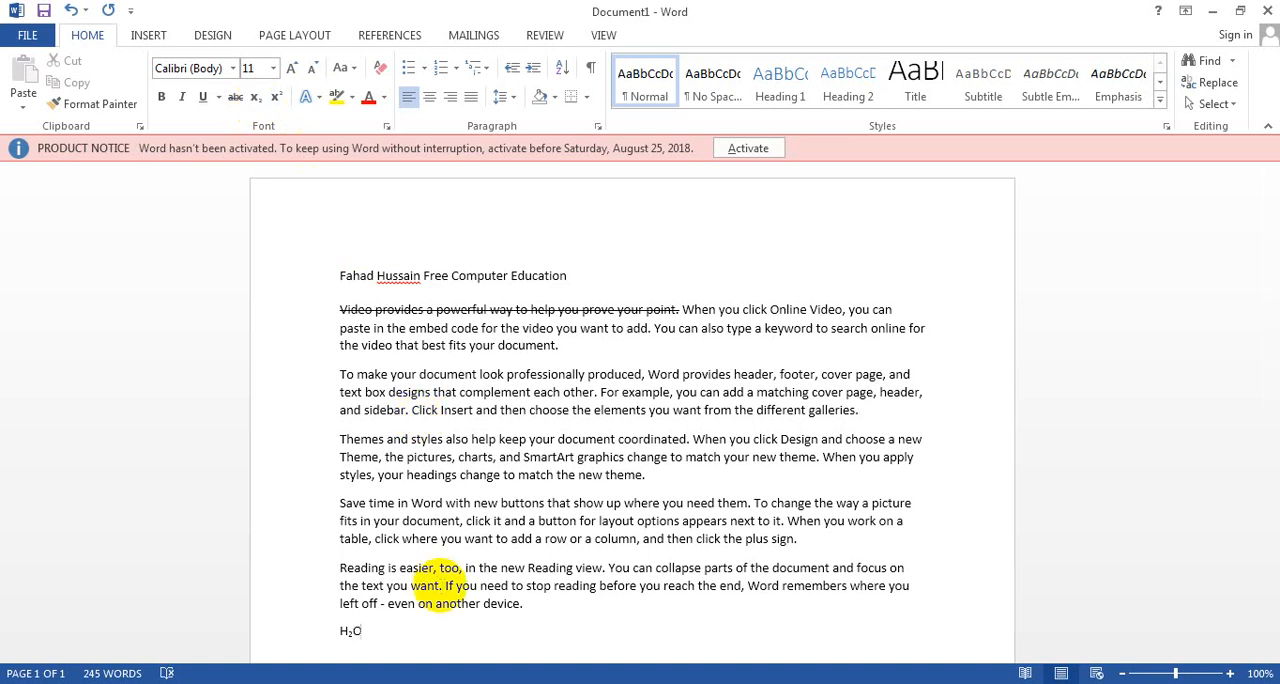
Step: Write the equation Ax²+bx-c=0 on a new line below H₂O, with the 2 as superscript
{"action": "key", "text": "Return"}
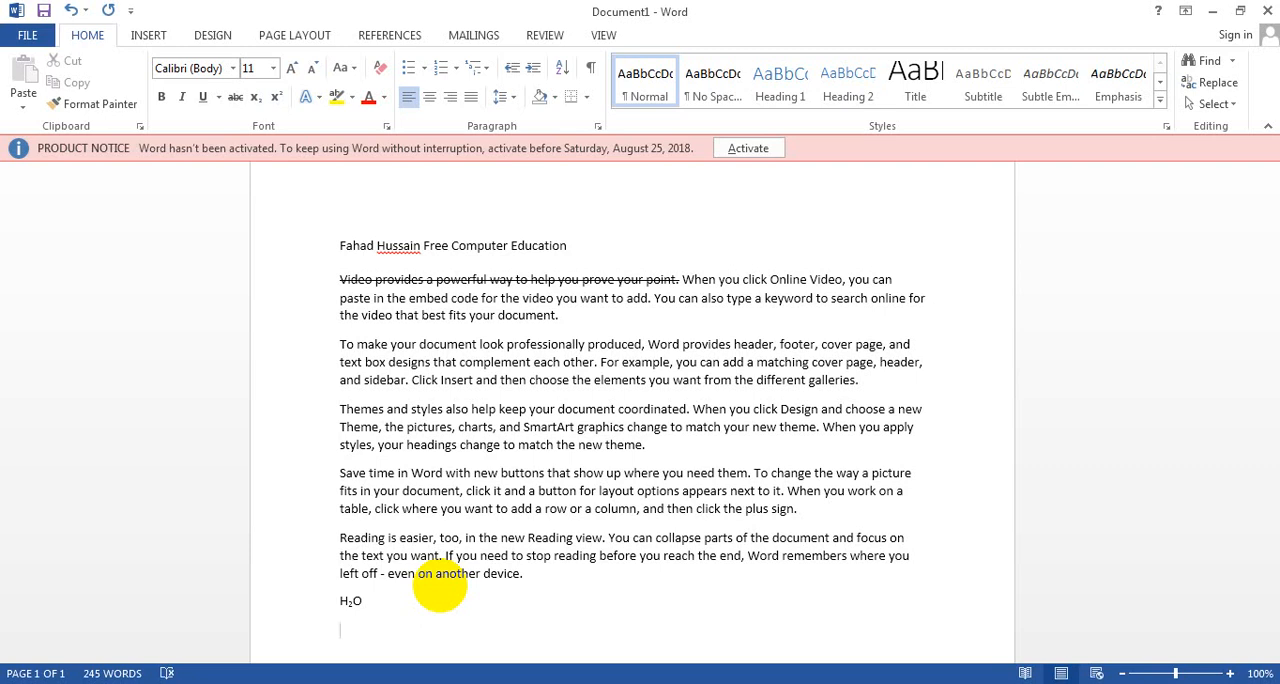
{"action": "type", "text": "ax"}
{"action": "left_click", "coordinate": [276, 98]}
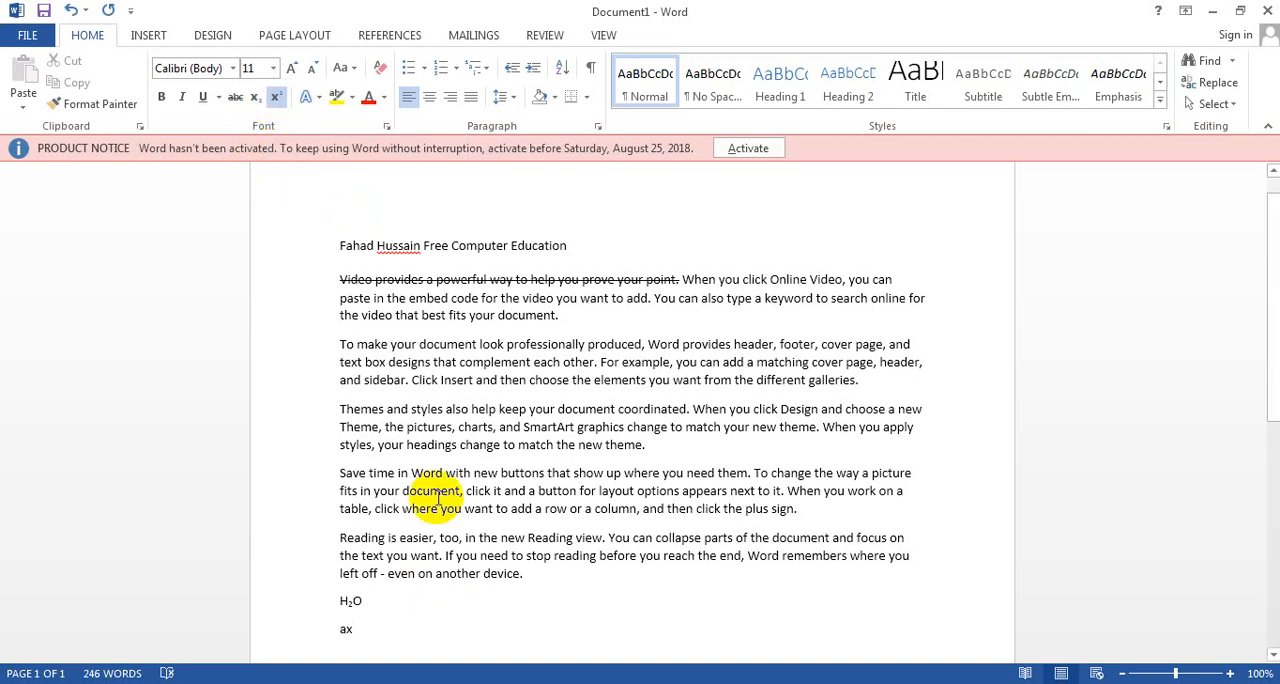
{"action": "type", "text": "2"}
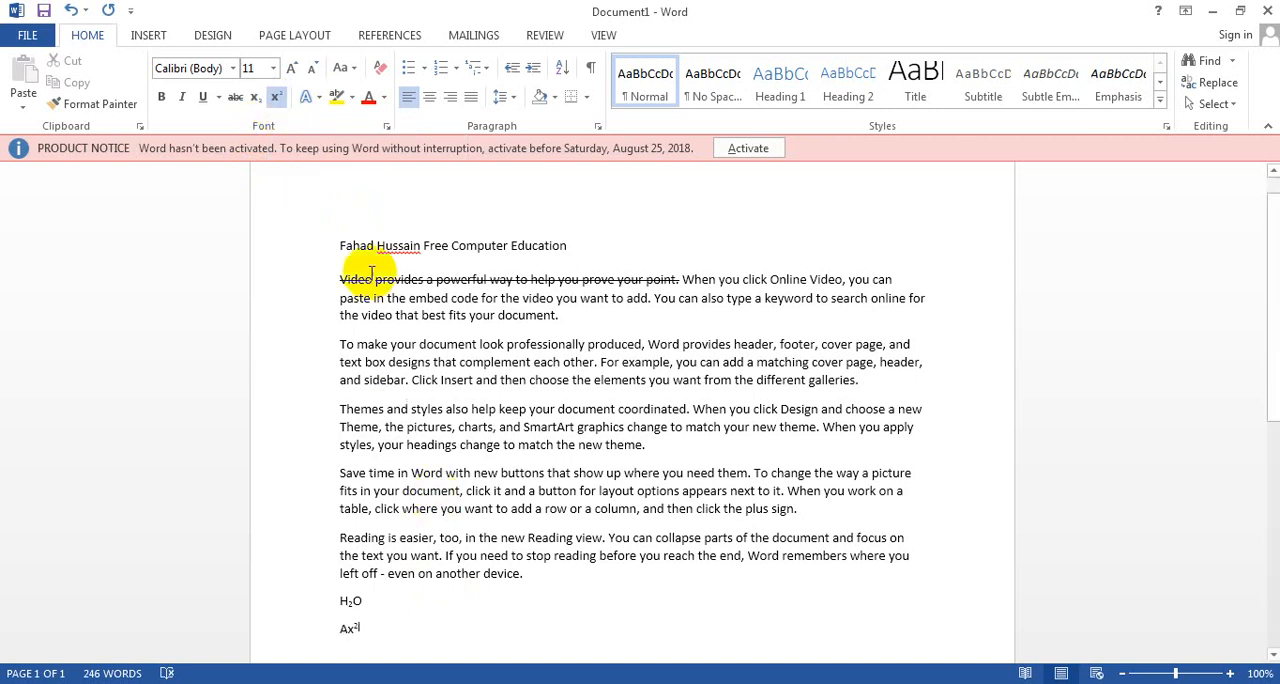
{"action": "left_click", "coordinate": [276, 98]}
{"action": "type", "text": "+b"}
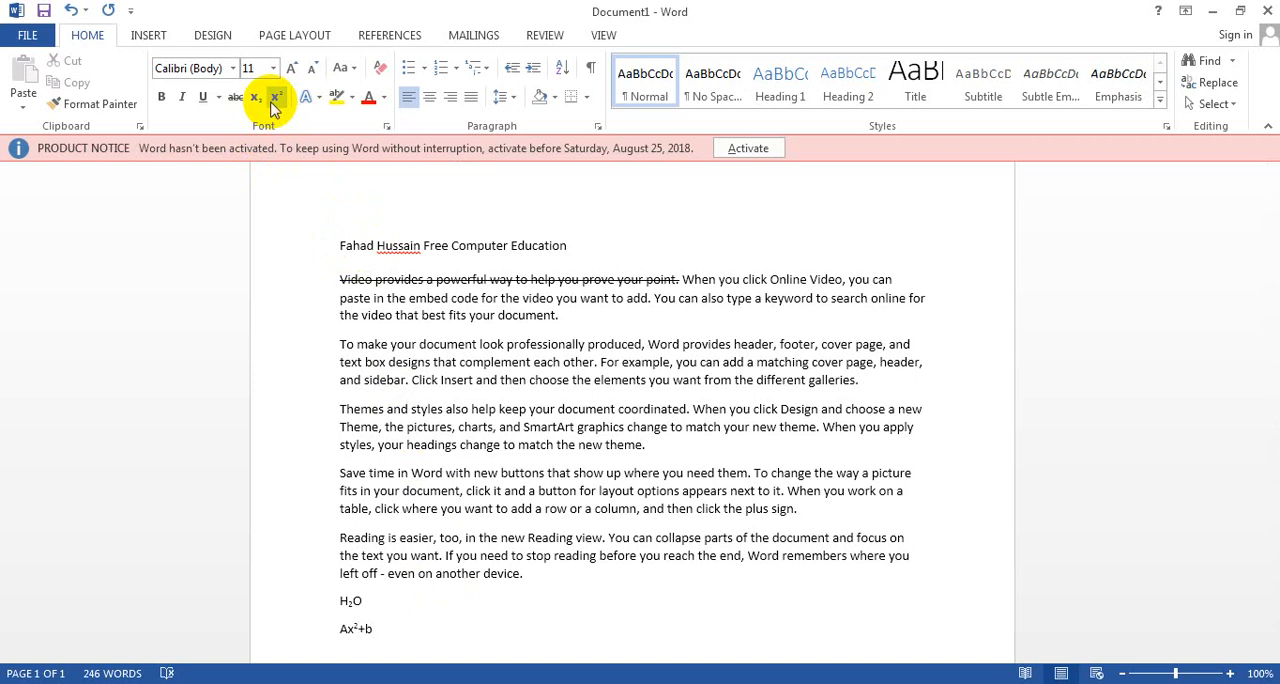
{"action": "type", "text": "x-c=0"}
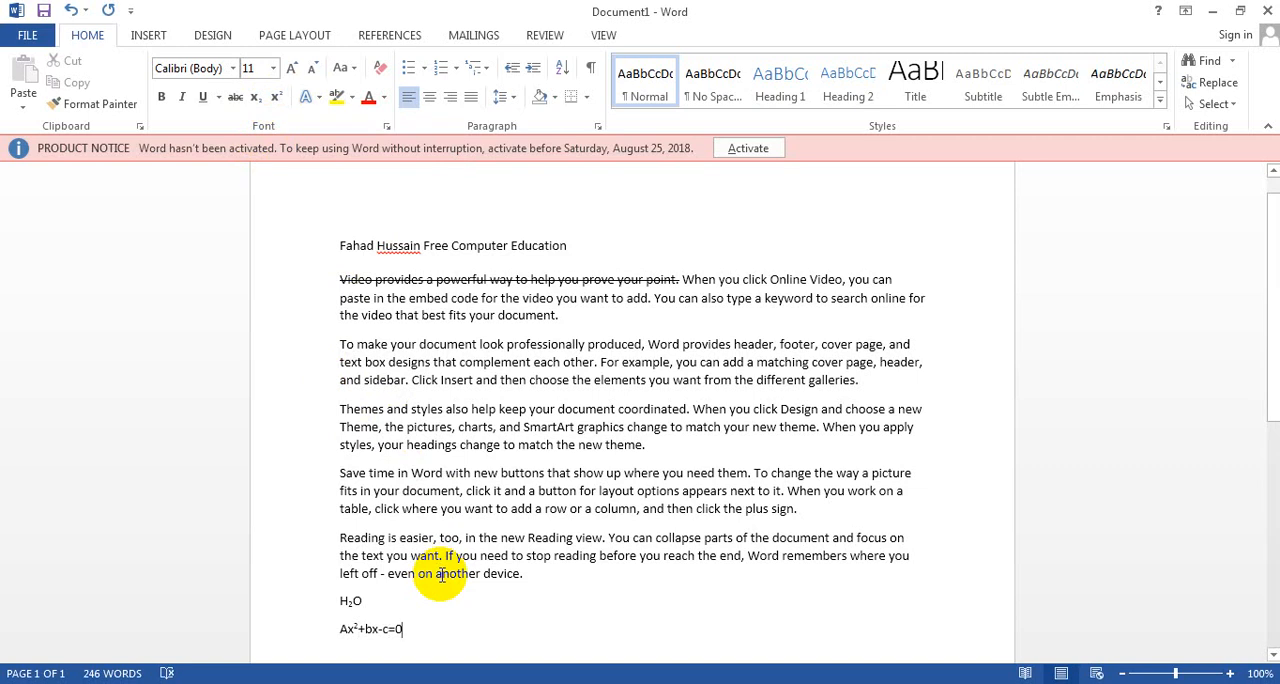
Step: Write "1st Position" on a new line below the equation, with "st" as superscript, and start another line
{"action": "key", "text": "Return"}
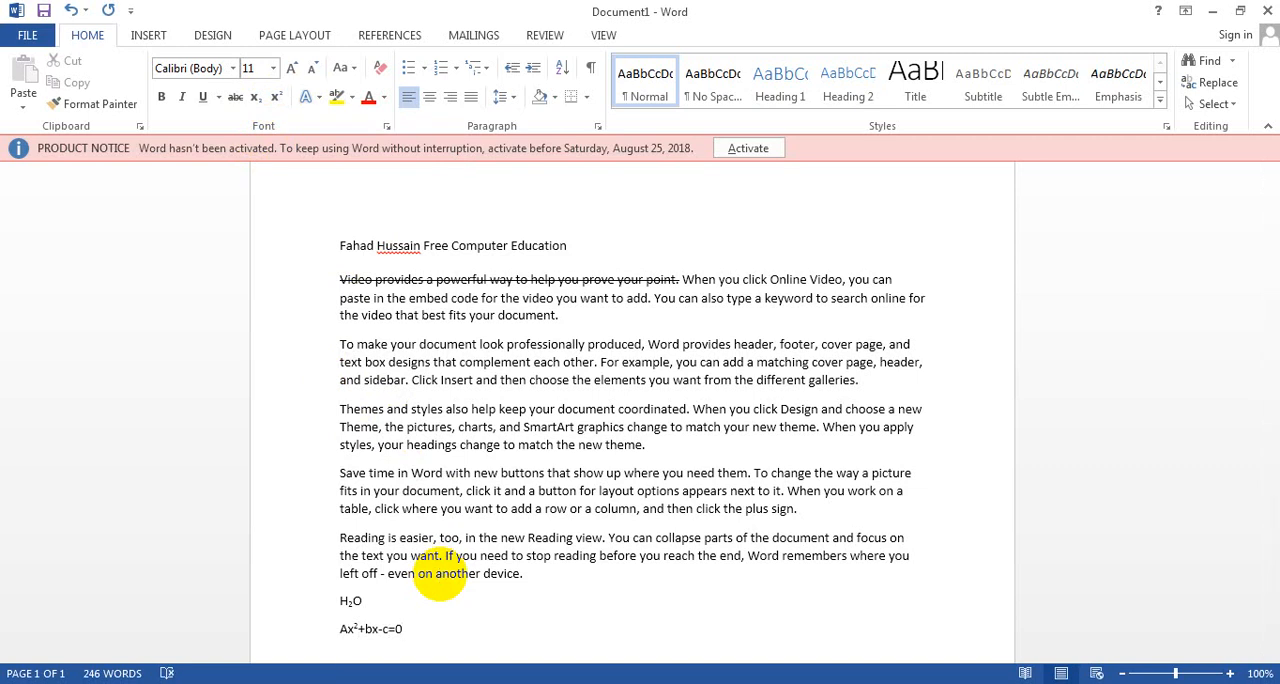
{"action": "type", "text": "1st"}
{"action": "key", "text": "BackSpace"}
{"action": "key", "text": "BackSpace"}
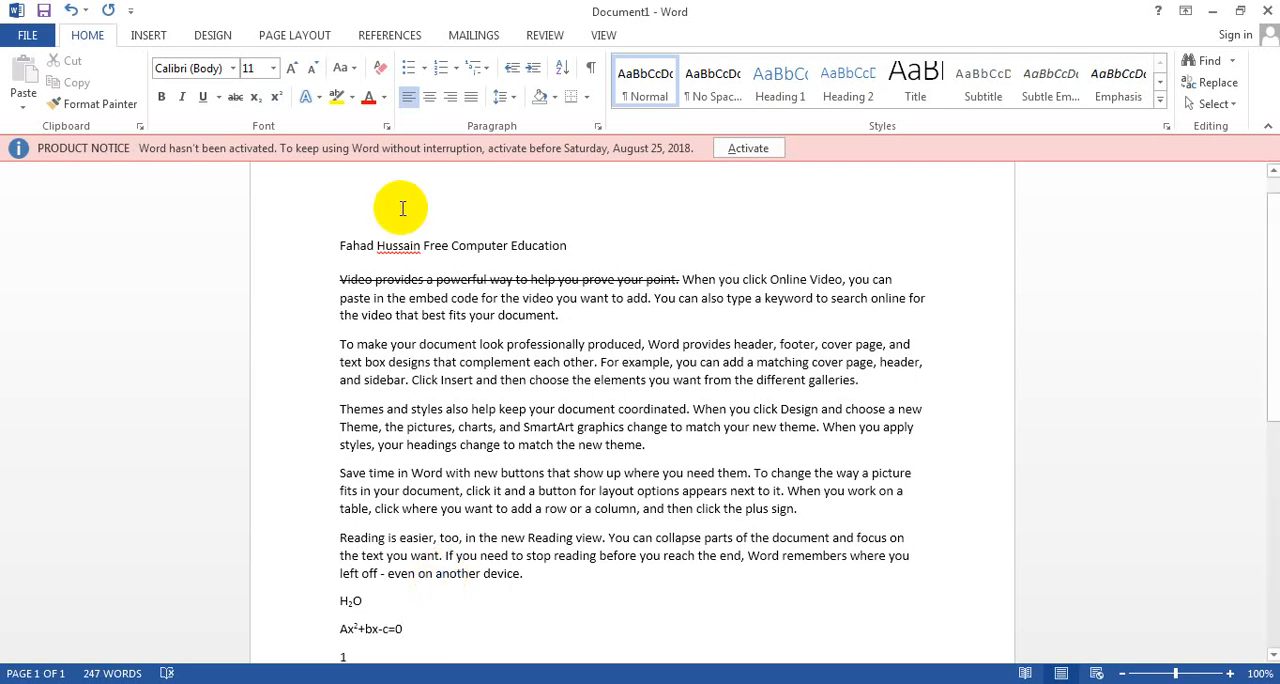
{"action": "left_click", "coordinate": [284, 104]}
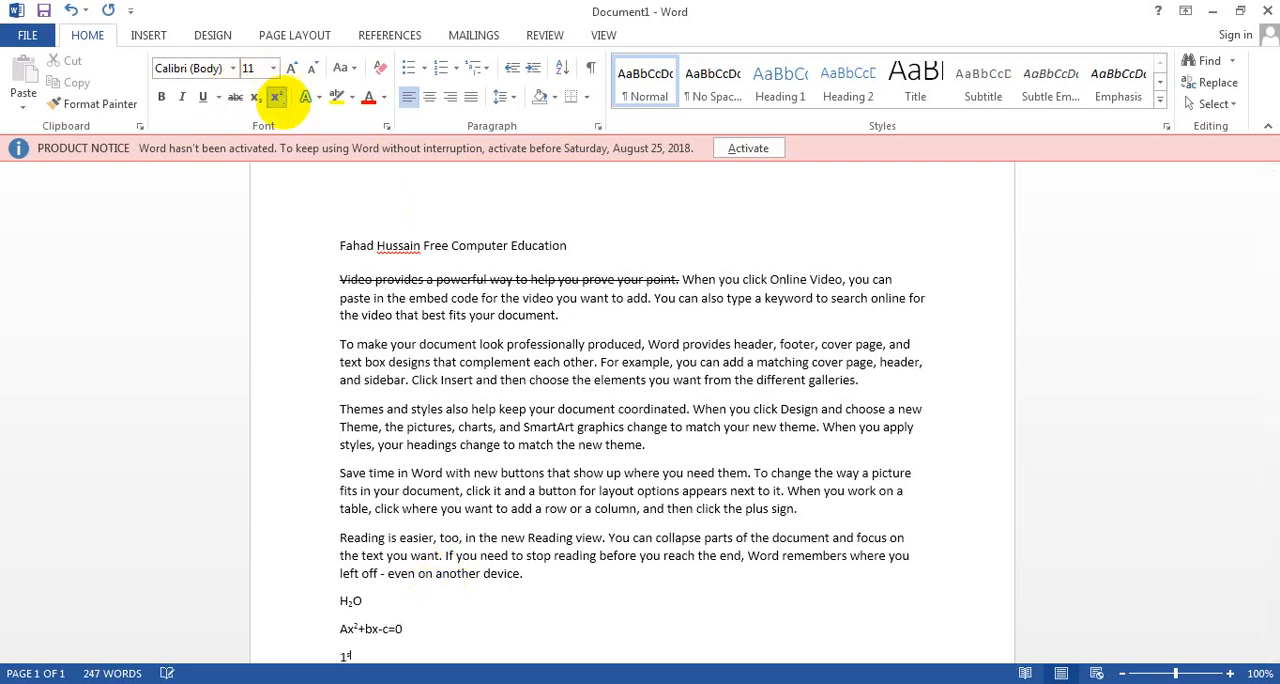
{"action": "left_click", "coordinate": [283, 103]}
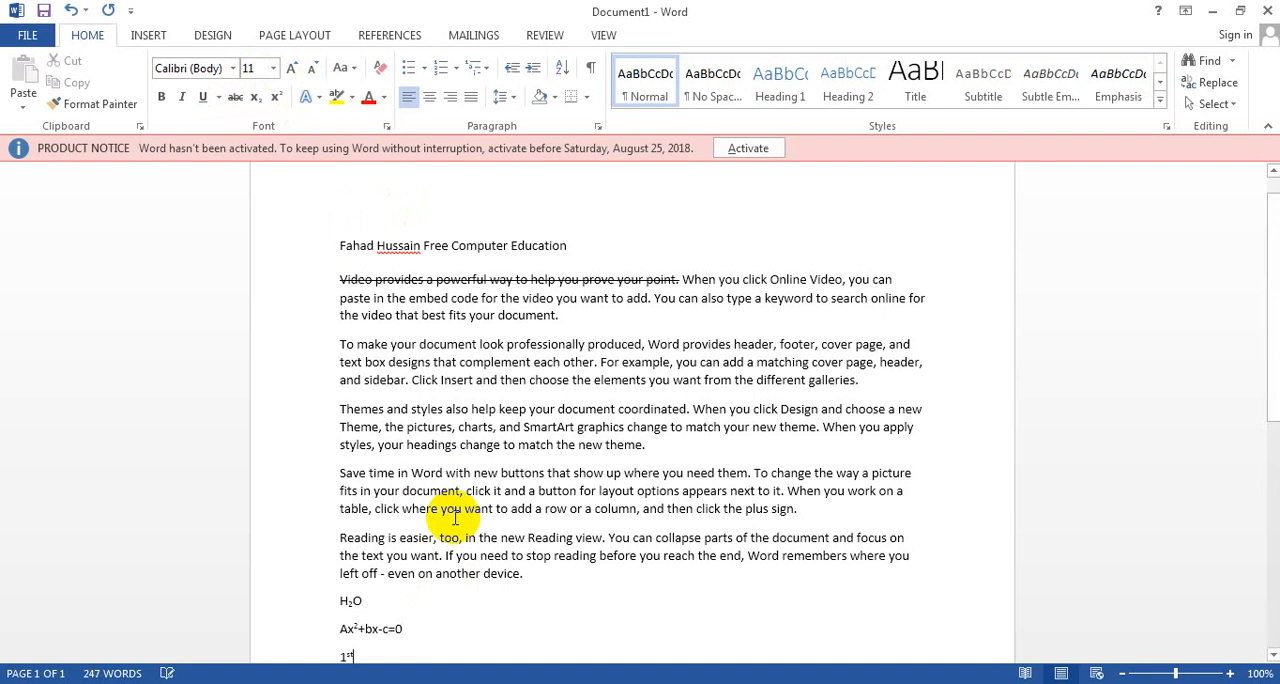
{"action": "type", "text": "Po"}
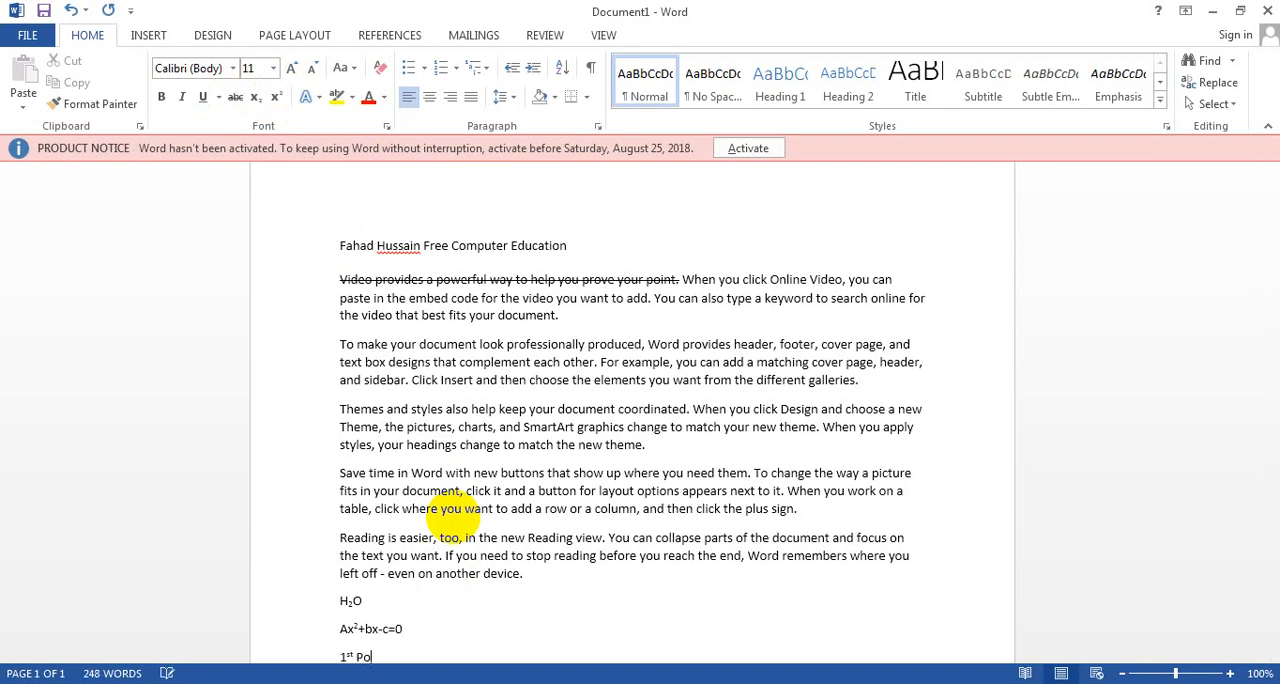
{"action": "type", "text": "sition"}
{"action": "key", "text": "Return"}
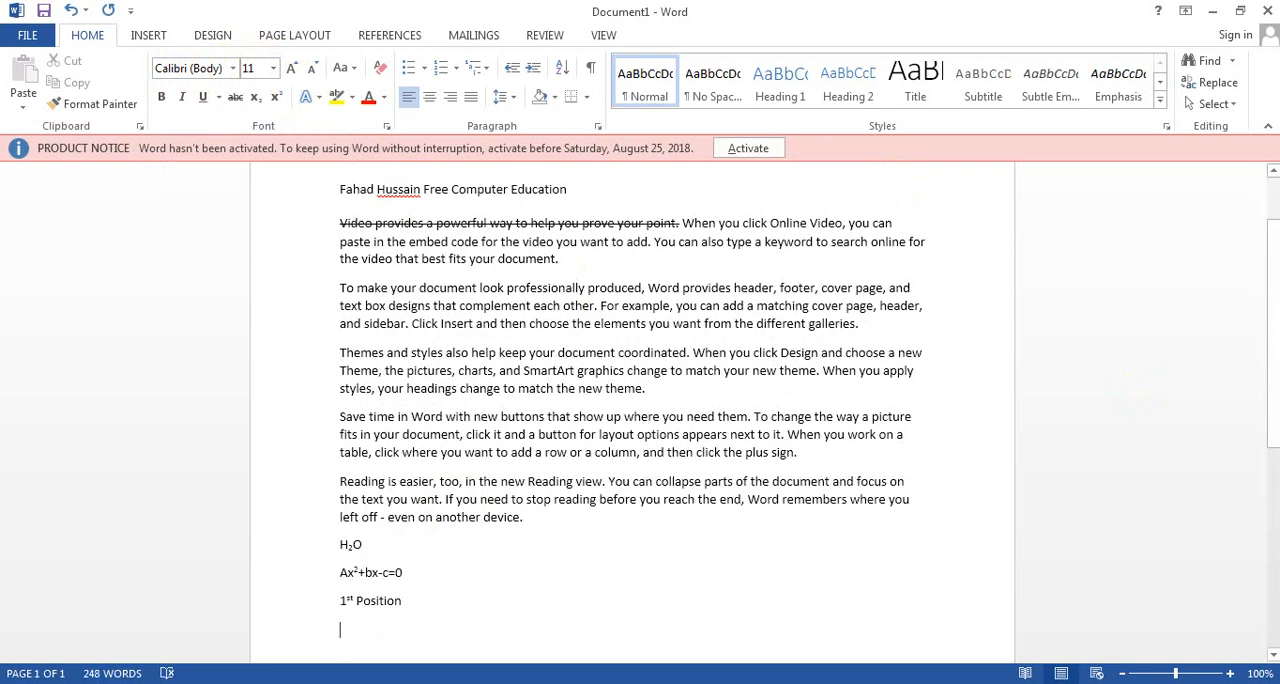
Step: Select all the text in the document and browse the list of available fonts
{"action": "left_click_drag", "start_coordinate": [1272, 432], "coordinate": [1258, 386]}
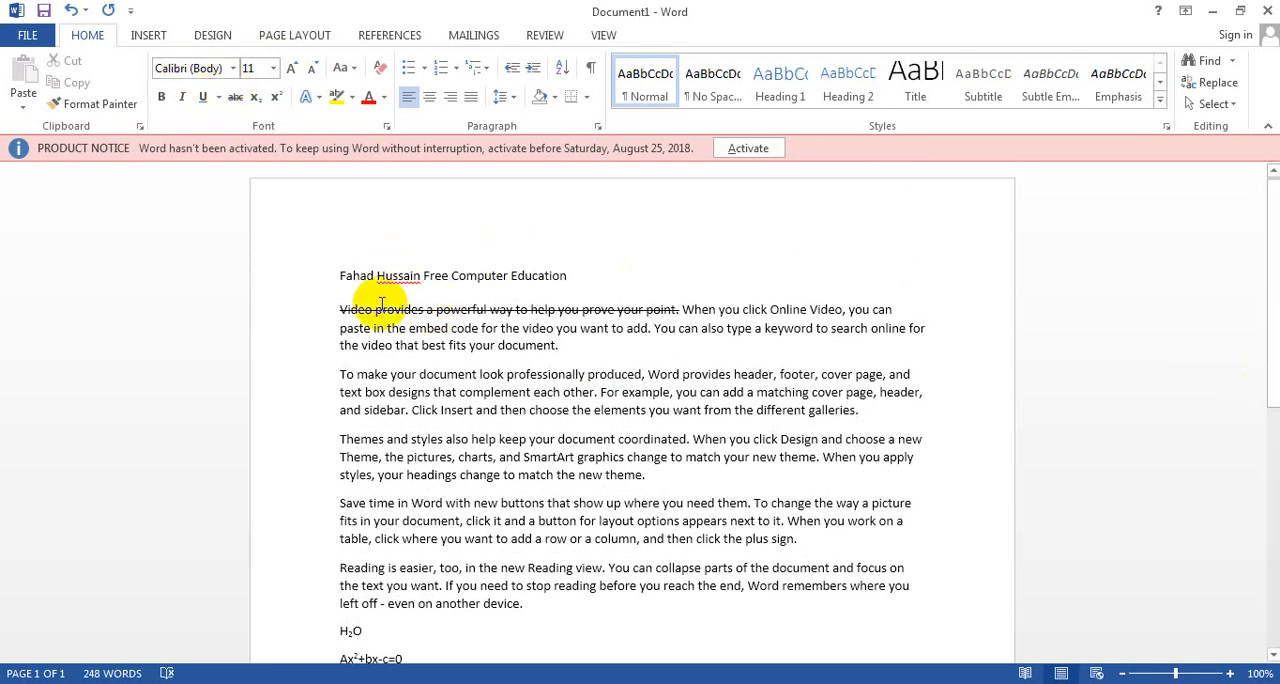
{"action": "left_click_drag", "start_coordinate": [340, 310], "coordinate": [556, 345]}
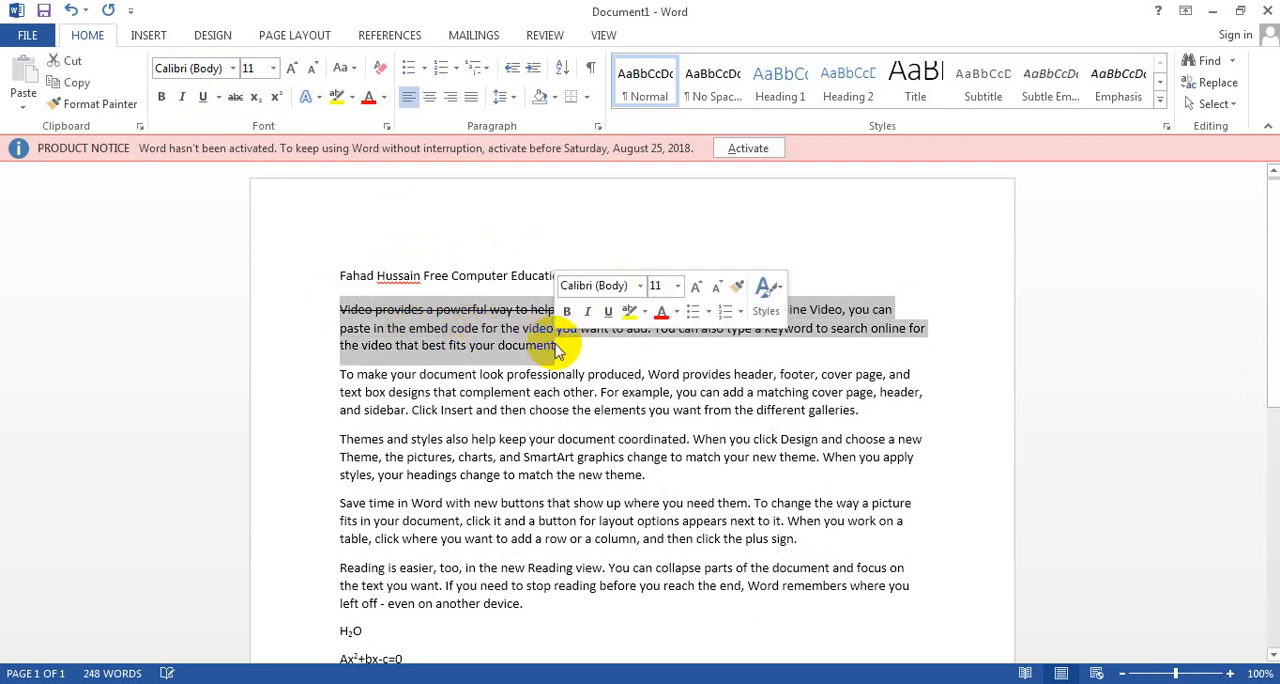
{"action": "left_click", "coordinate": [532, 433]}
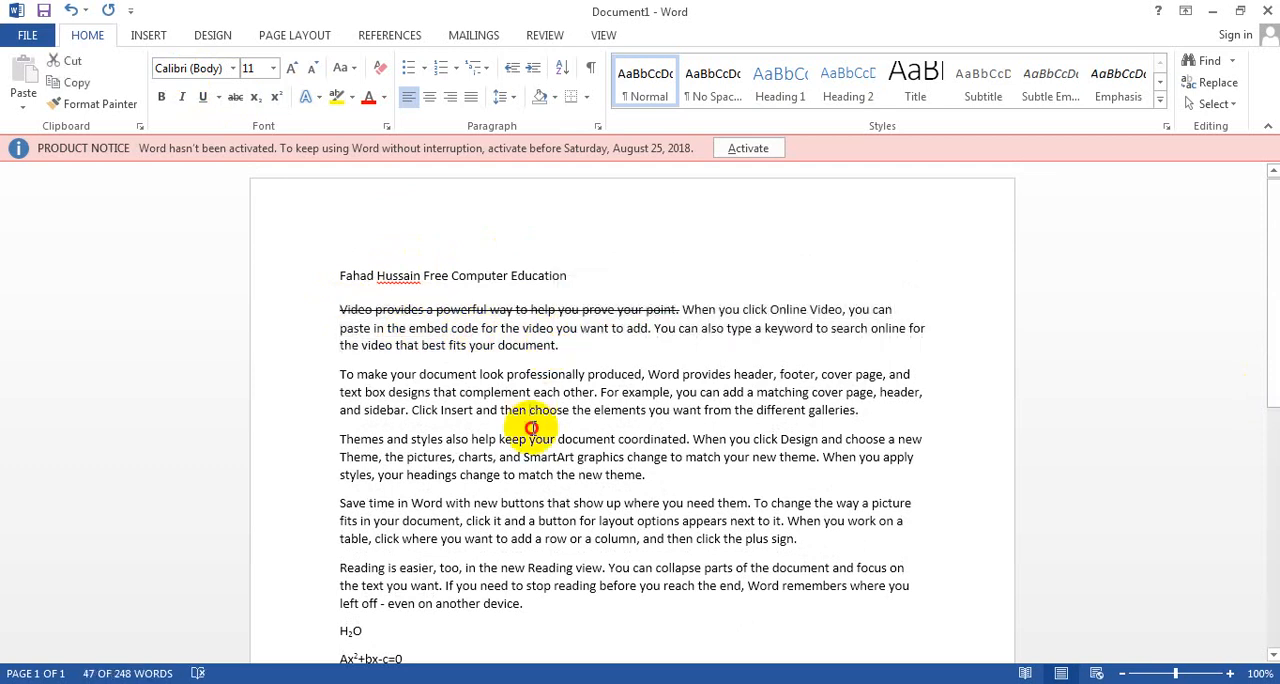
{"action": "key", "text": "ctrl+a"}
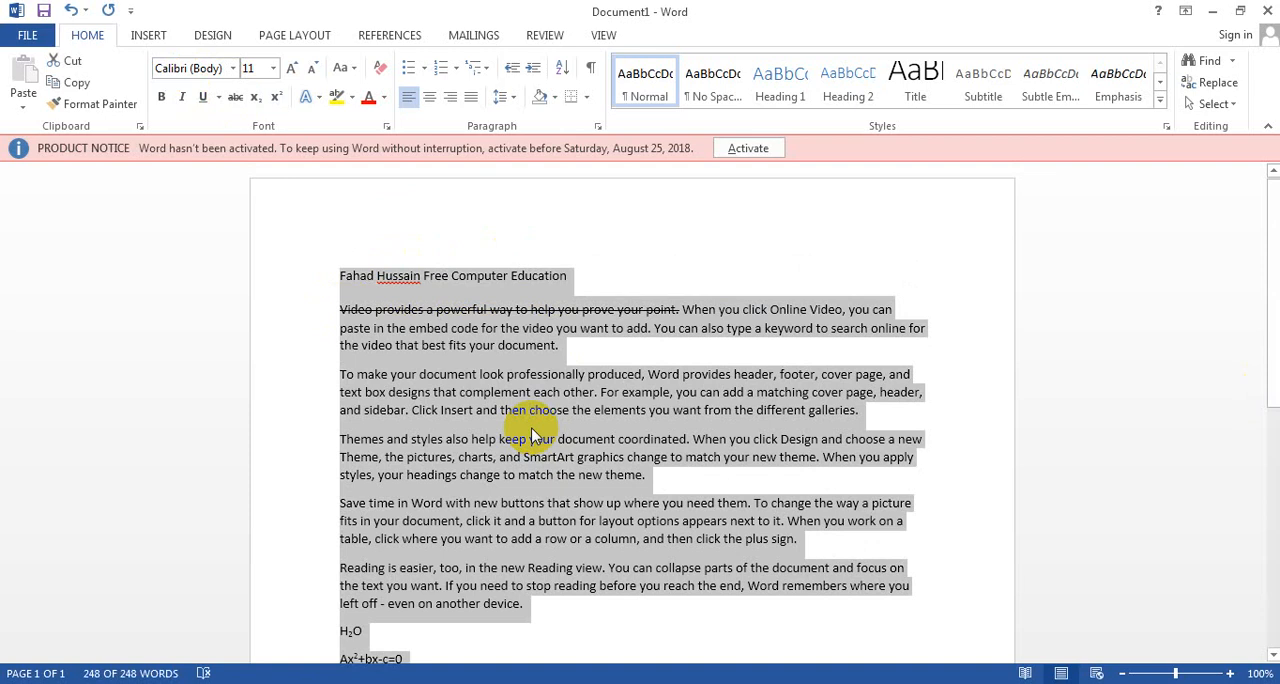
{"action": "left_click", "coordinate": [236, 67]}
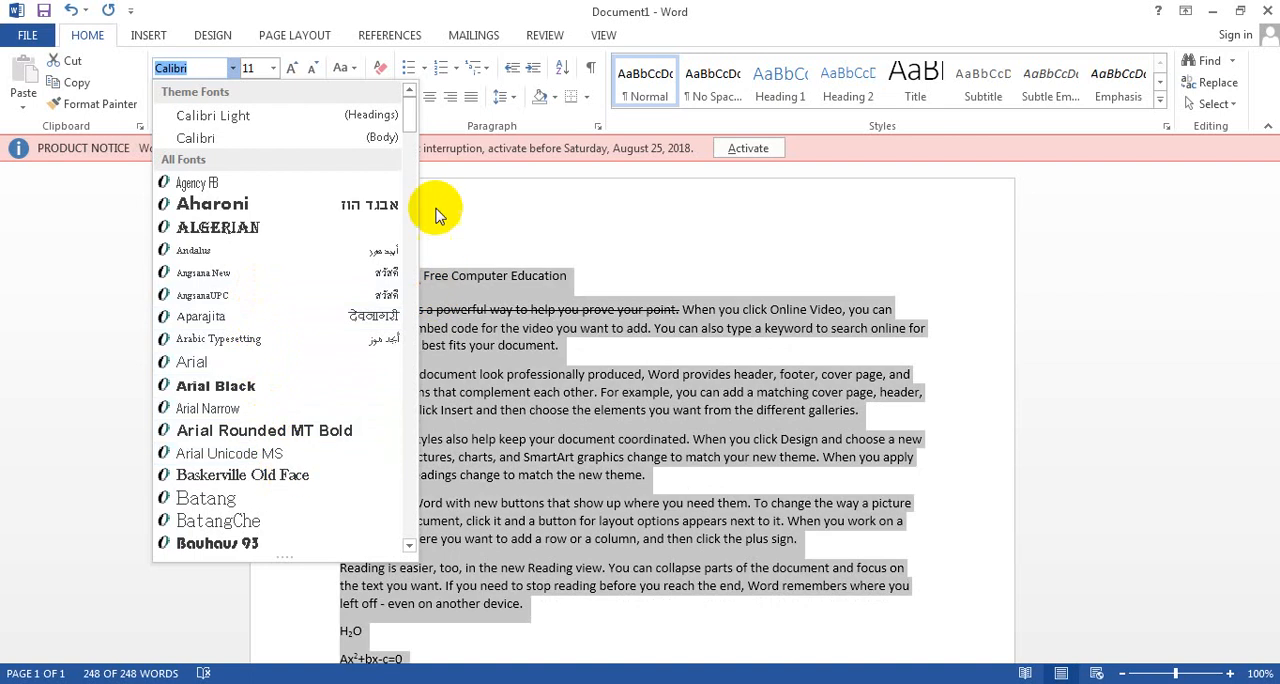
{"action": "left_click_drag", "start_coordinate": [411, 122], "coordinate": [432, 386]}
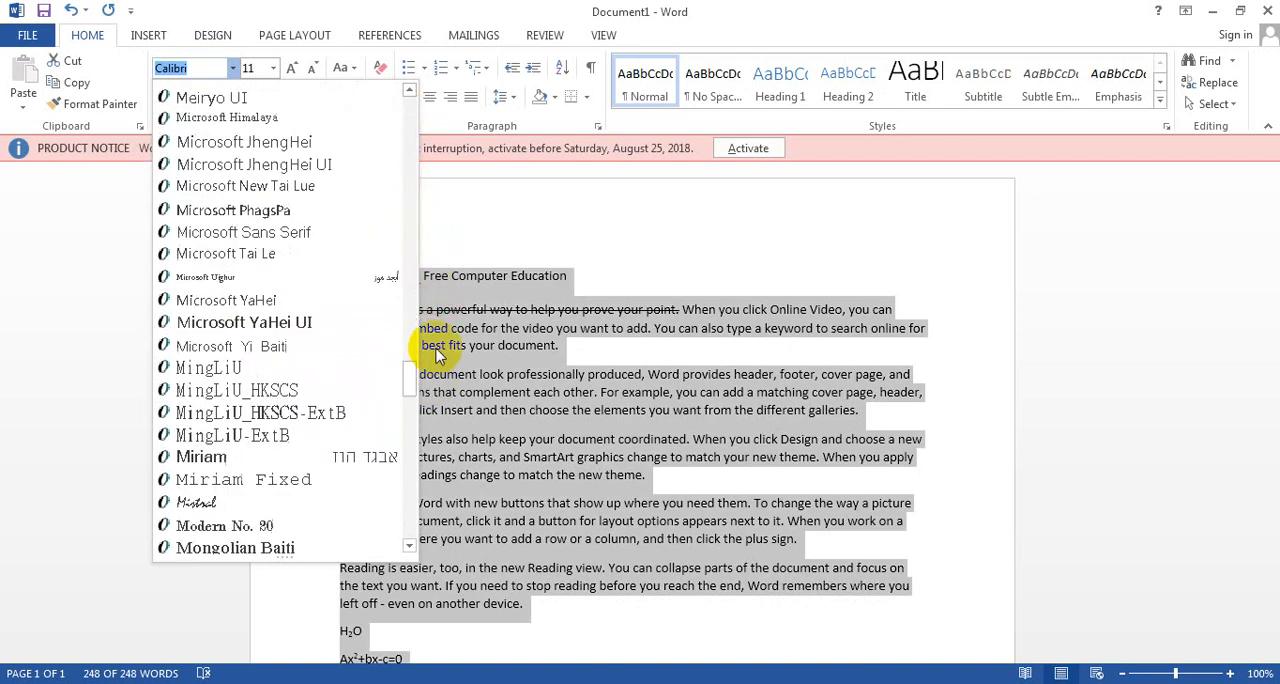
Step: Enlarge all the text to font size 160 and set it back to 11
{"action": "left_click", "coordinate": [274, 70]}
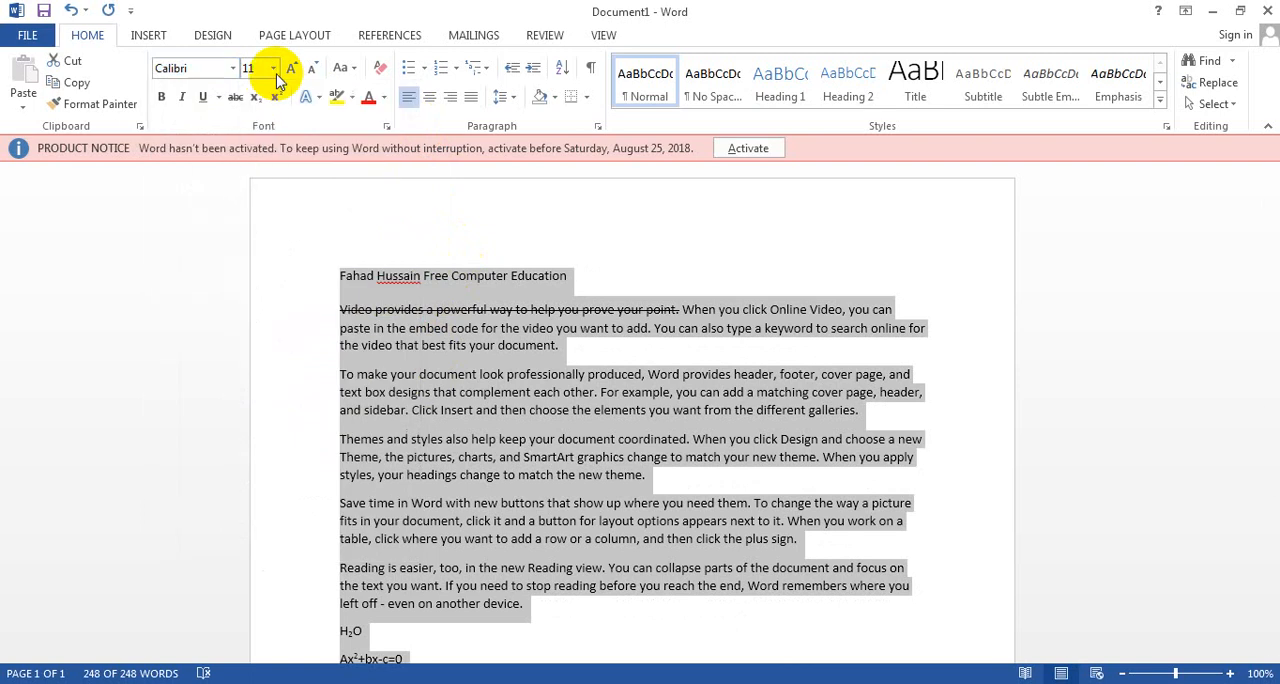
{"action": "left_click", "coordinate": [274, 70]}
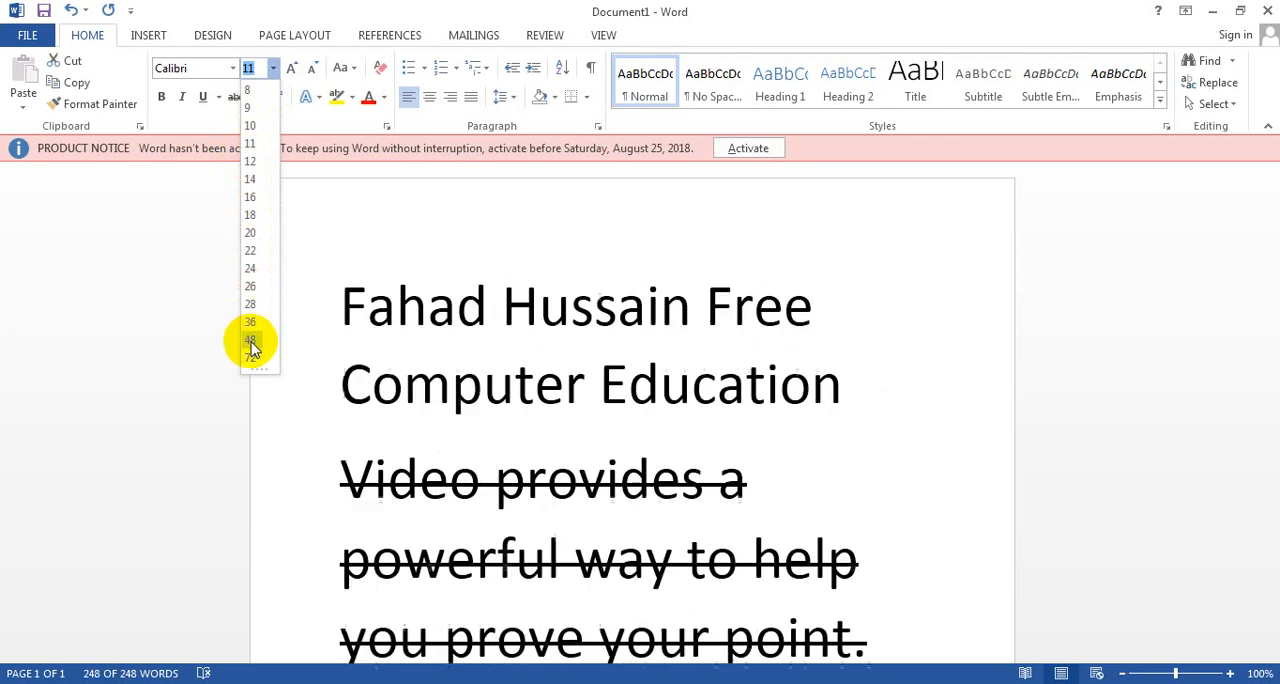
{"action": "left_click", "coordinate": [255, 68]}
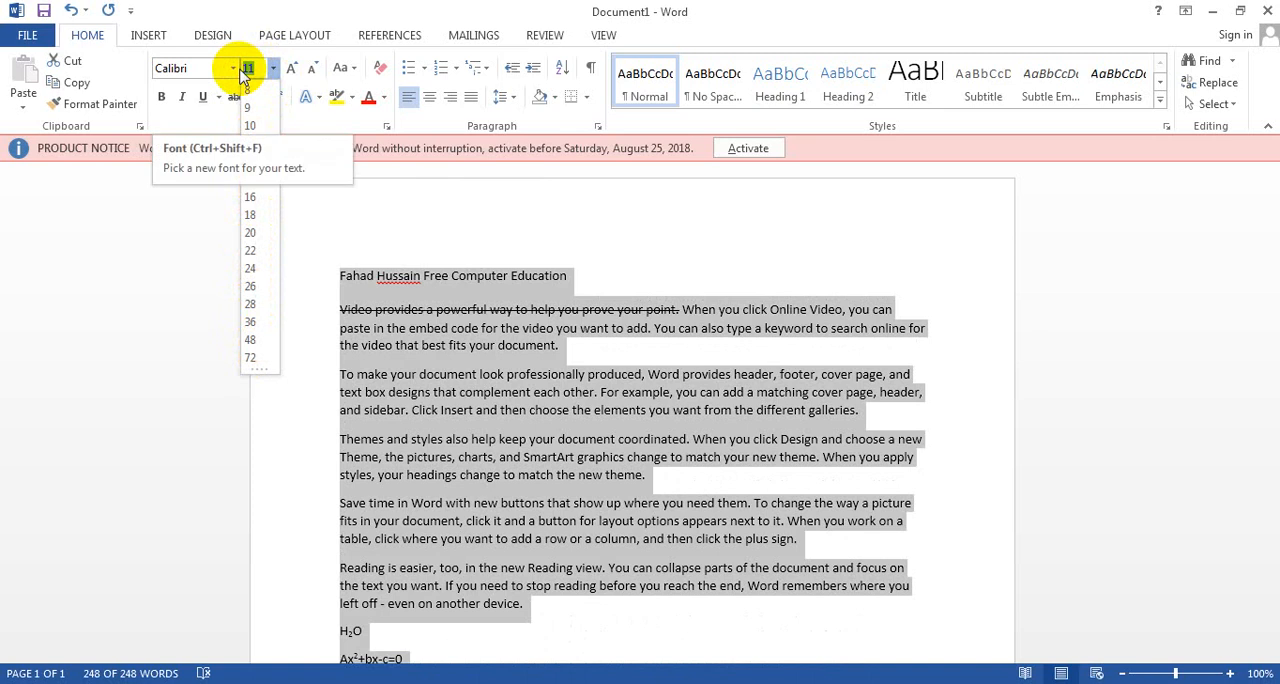
{"action": "type", "text": "16"}
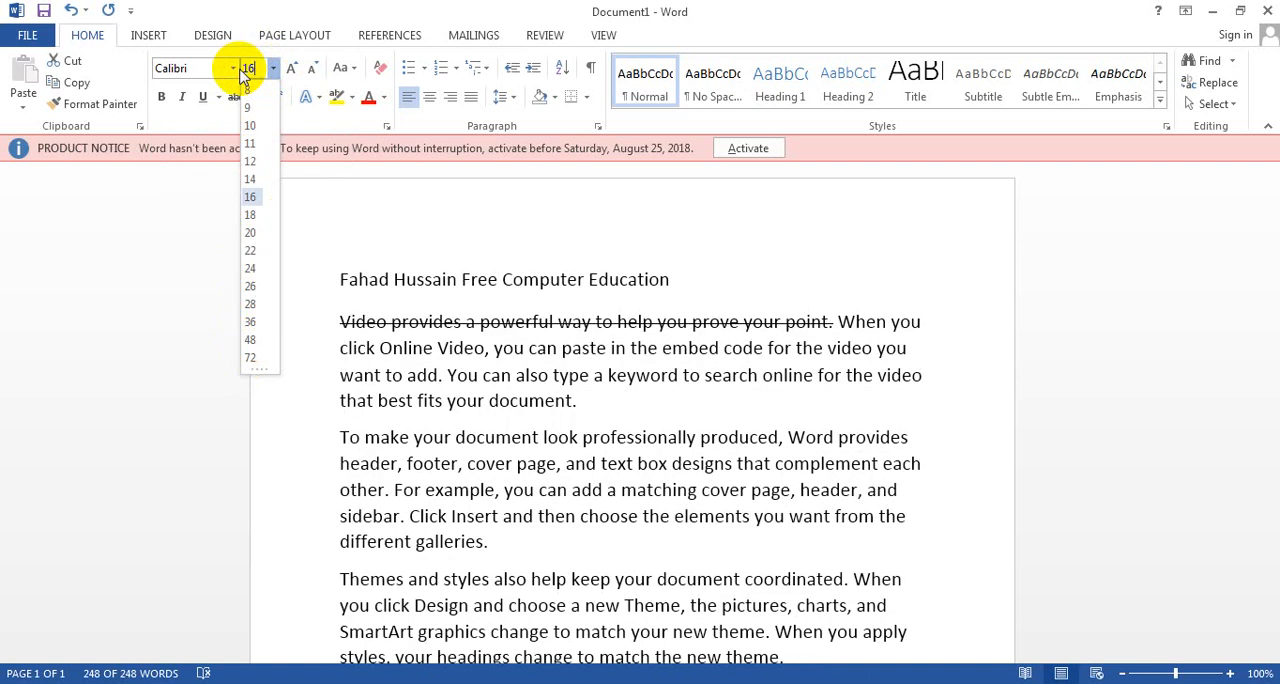
{"action": "type", "text": "0"}
{"action": "key", "text": "Return"}
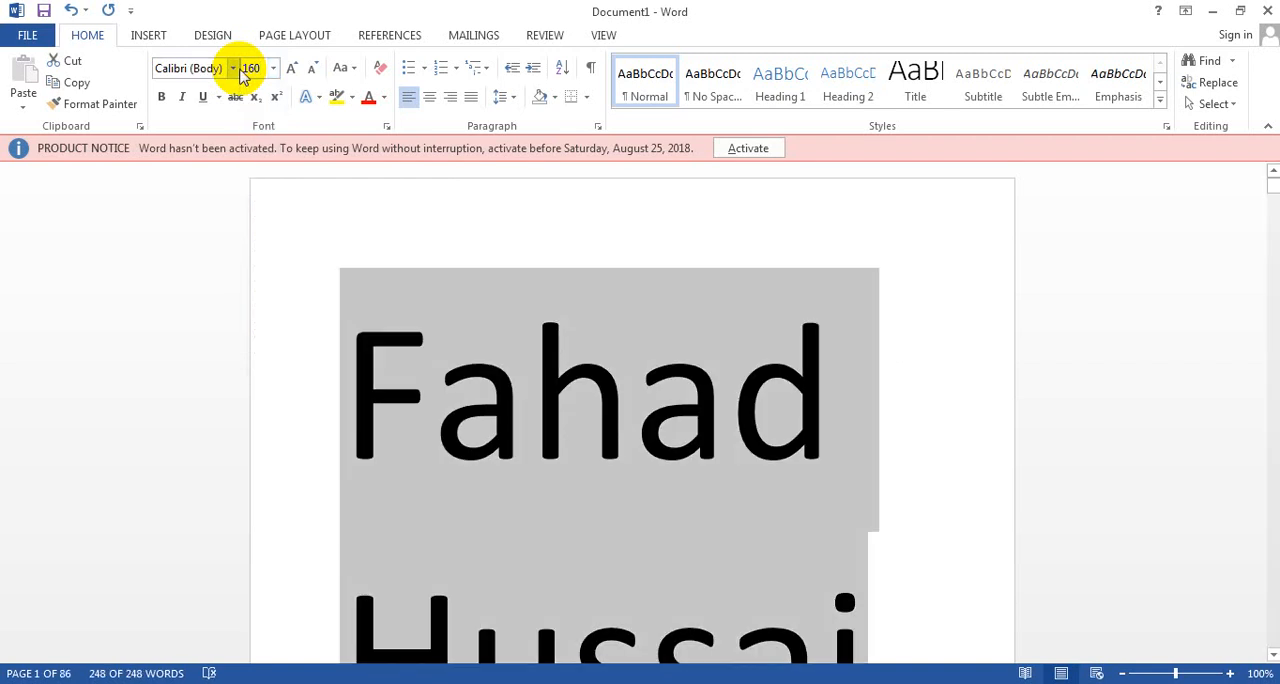
{"action": "left_click", "coordinate": [273, 70]}
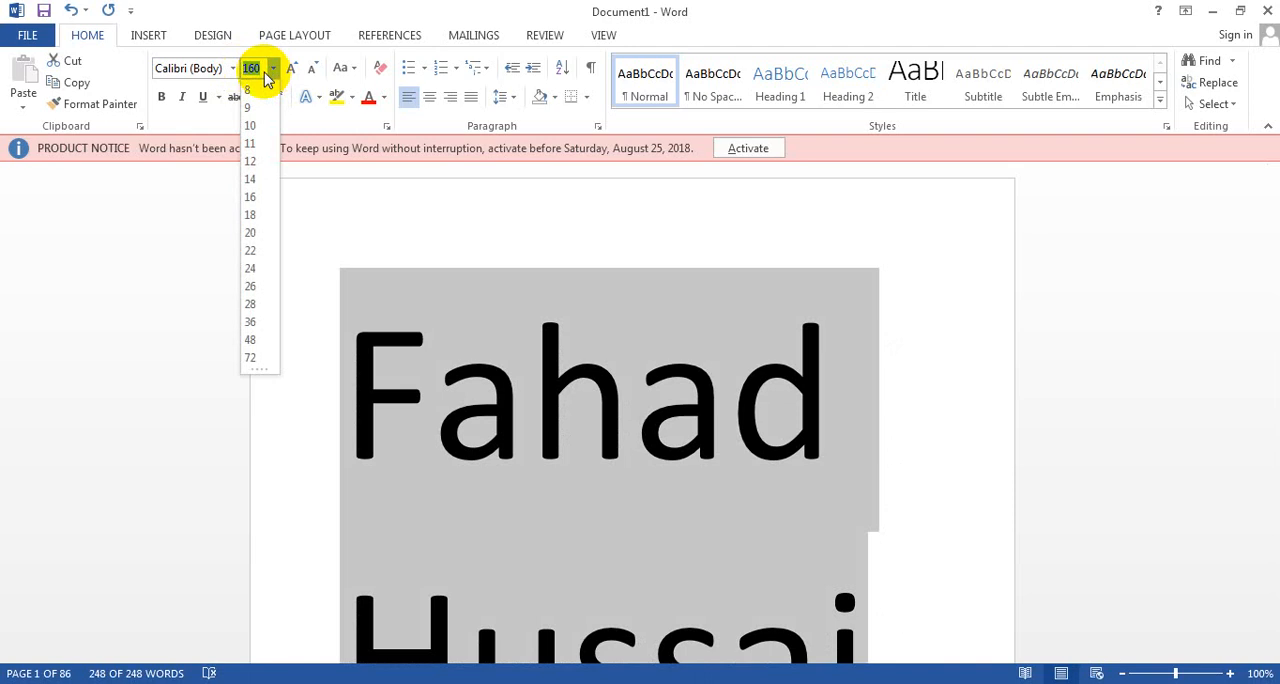
{"action": "type", "text": "11"}
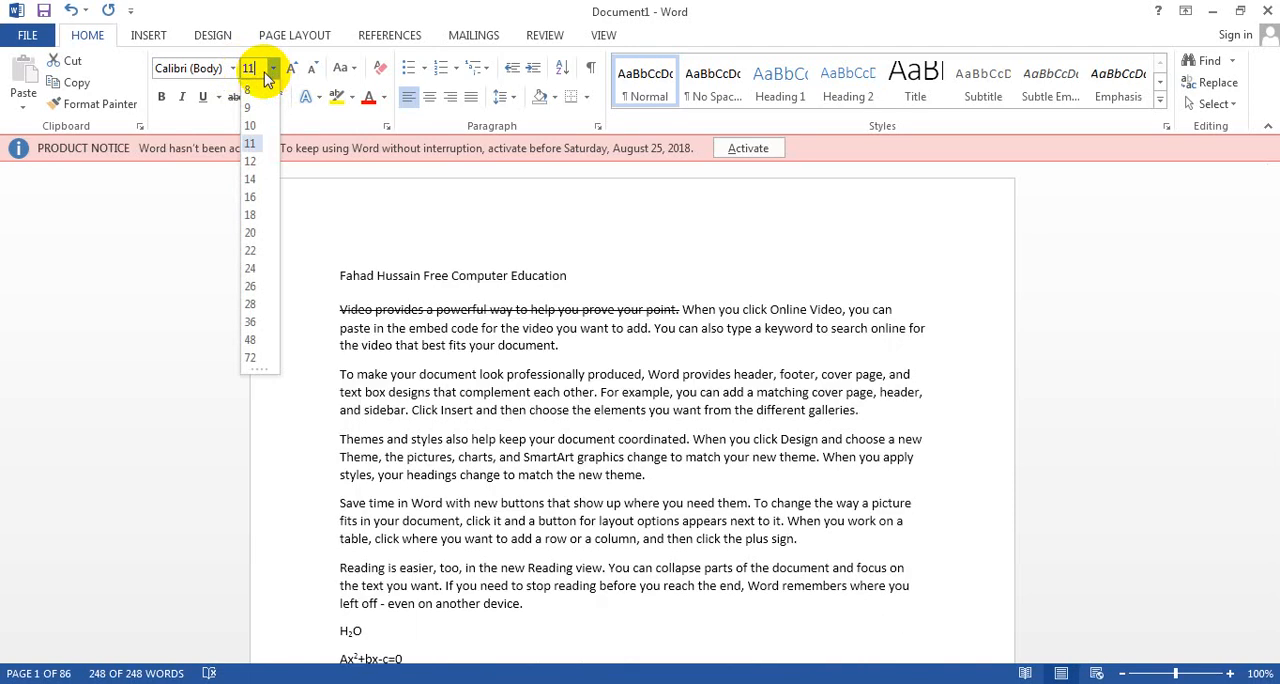
Step: Grow all the text in successive font-size steps to 18 and shrink it back to 11
{"action": "left_click", "coordinate": [296, 70]}
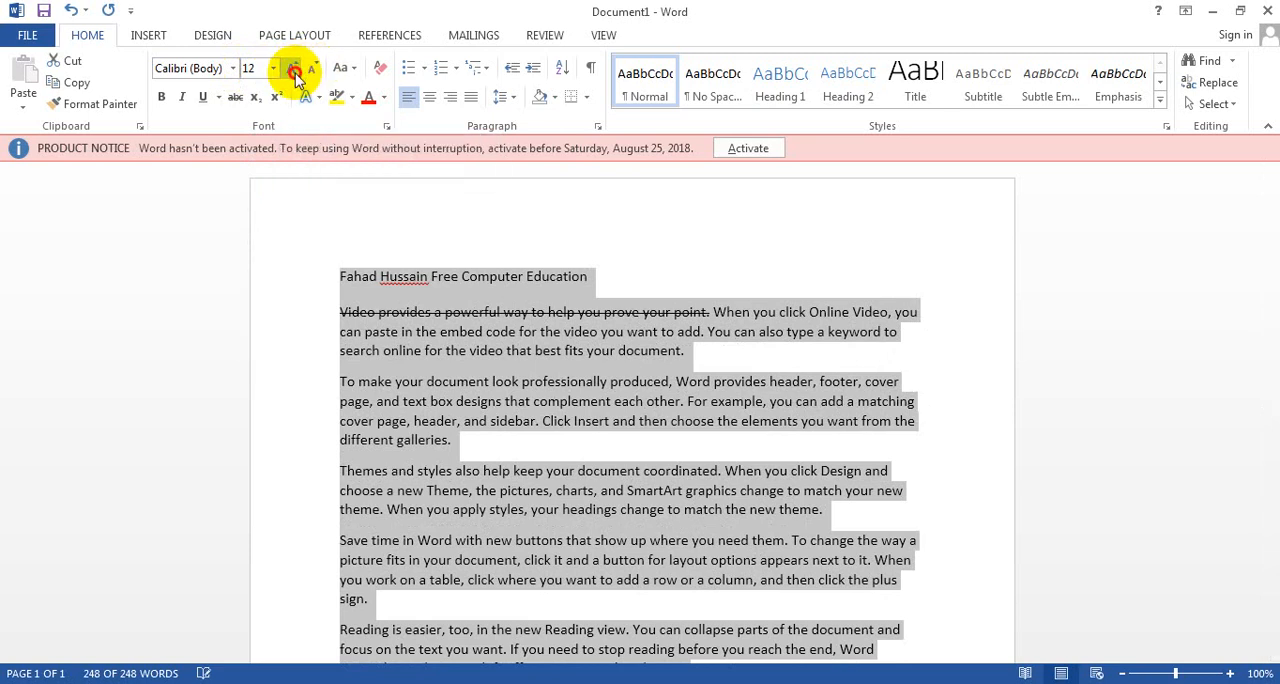
{"action": "left_click", "coordinate": [295, 72]}
{"action": "left_click", "coordinate": [295, 72]}
{"action": "left_click", "coordinate": [296, 74]}
{"action": "left_click", "coordinate": [296, 74]}
{"action": "left_click", "coordinate": [311, 74]}
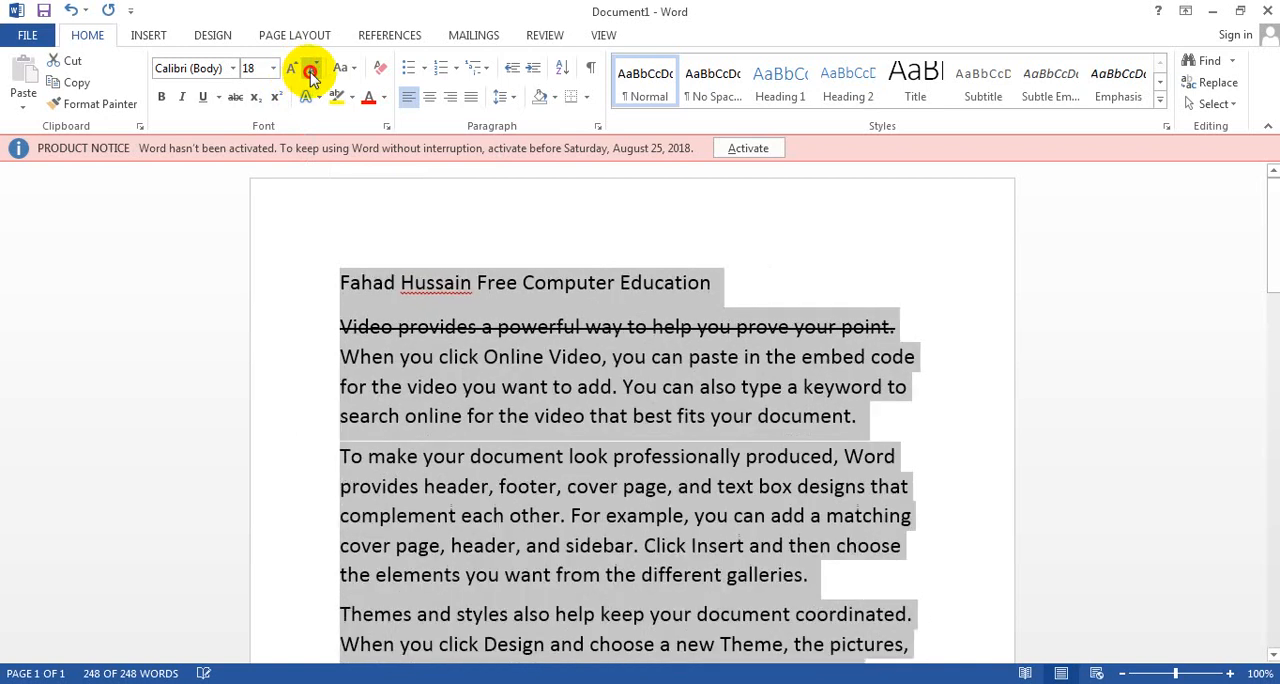
{"action": "left_click", "coordinate": [311, 74]}
{"action": "left_click", "coordinate": [311, 74]}
{"action": "left_click", "coordinate": [311, 74]}
{"action": "left_click", "coordinate": [311, 74]}
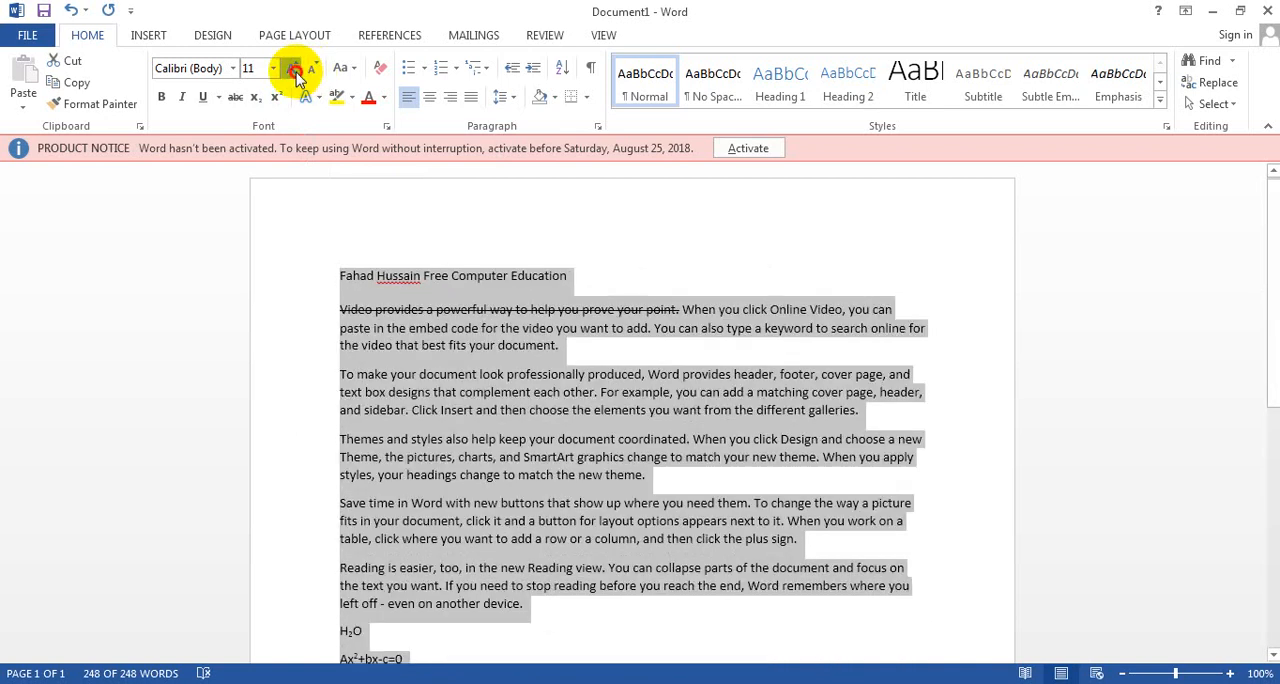
Step: Grow all the text in successive font-size steps to 16 and shrink it to 12
{"action": "left_click", "coordinate": [296, 72]}
{"action": "left_click", "coordinate": [296, 72]}
{"action": "left_click", "coordinate": [296, 72]}
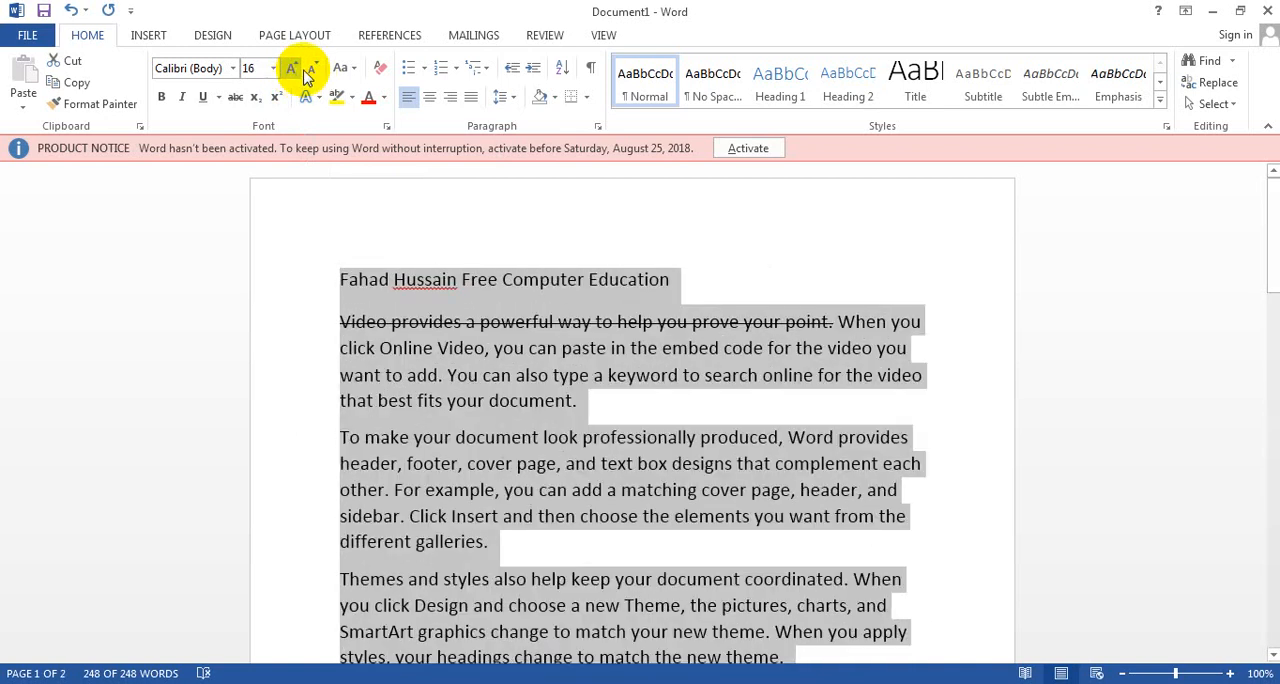
{"action": "left_click", "coordinate": [311, 74]}
{"action": "left_click", "coordinate": [311, 74]}
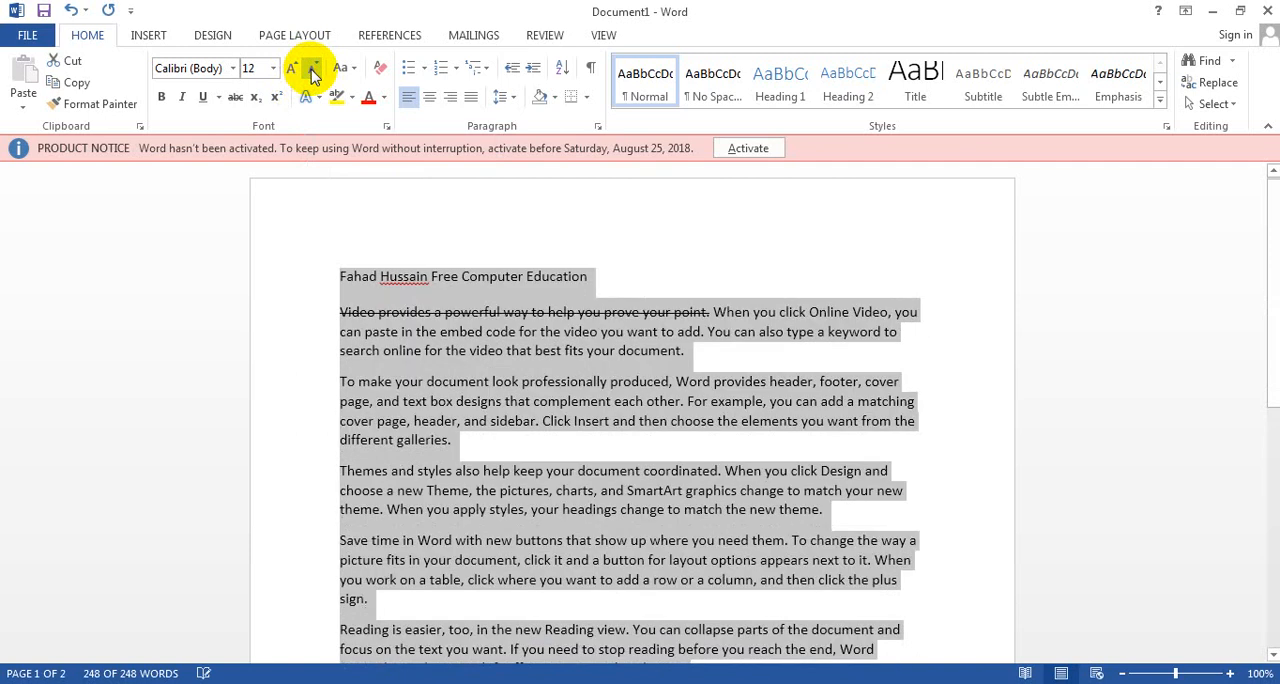
{"action": "left_click", "coordinate": [463, 336]}
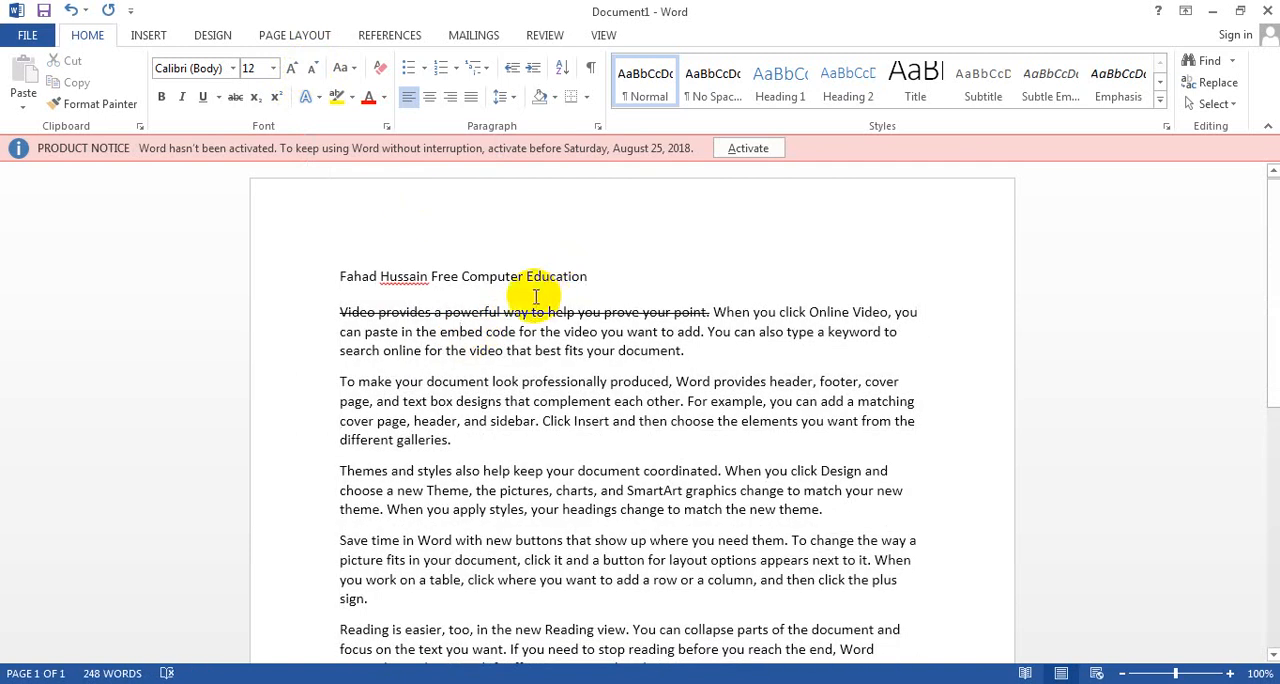
Step: Shrink only the title line at the start of the document to font size 8 in one-point steps
{"action": "left_click_drag", "start_coordinate": [591, 276], "coordinate": [337, 277]}
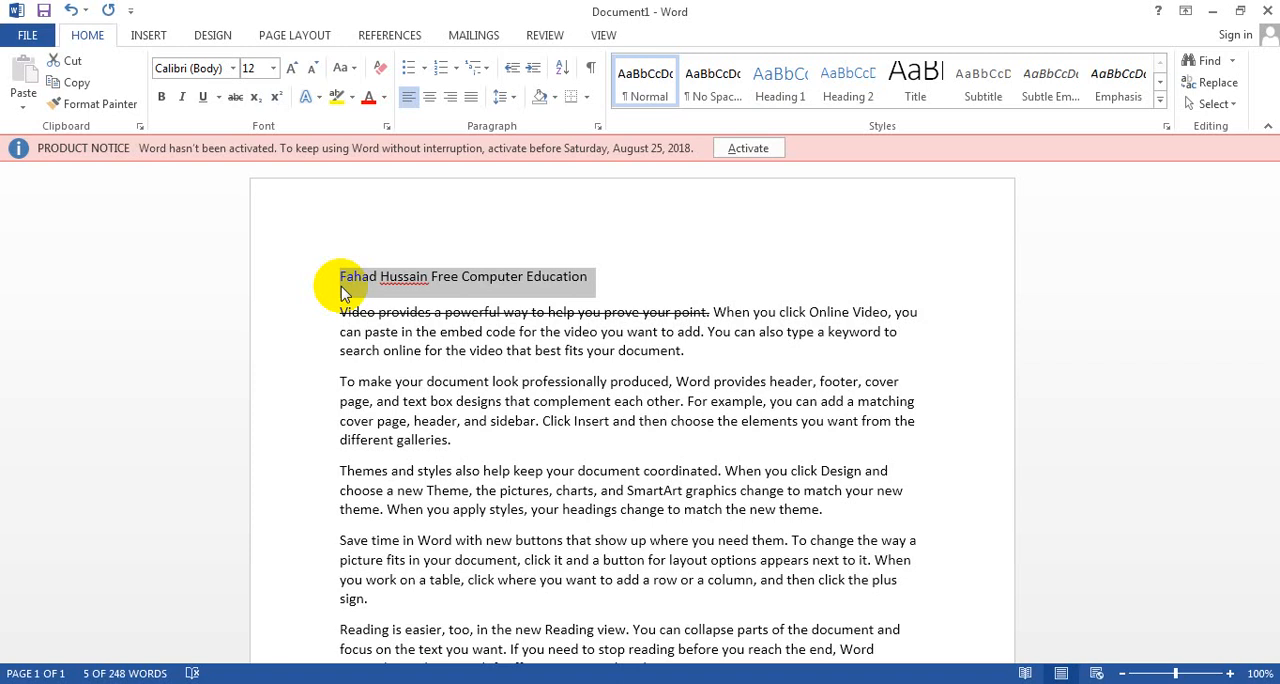
{"action": "key", "text": "ctrl+bracketleft"}
{"action": "key", "text": "ctrl+bracketleft"}
{"action": "key", "text": "ctrl+bracketleft"}
{"action": "key", "text": "ctrl+bracketleft"}
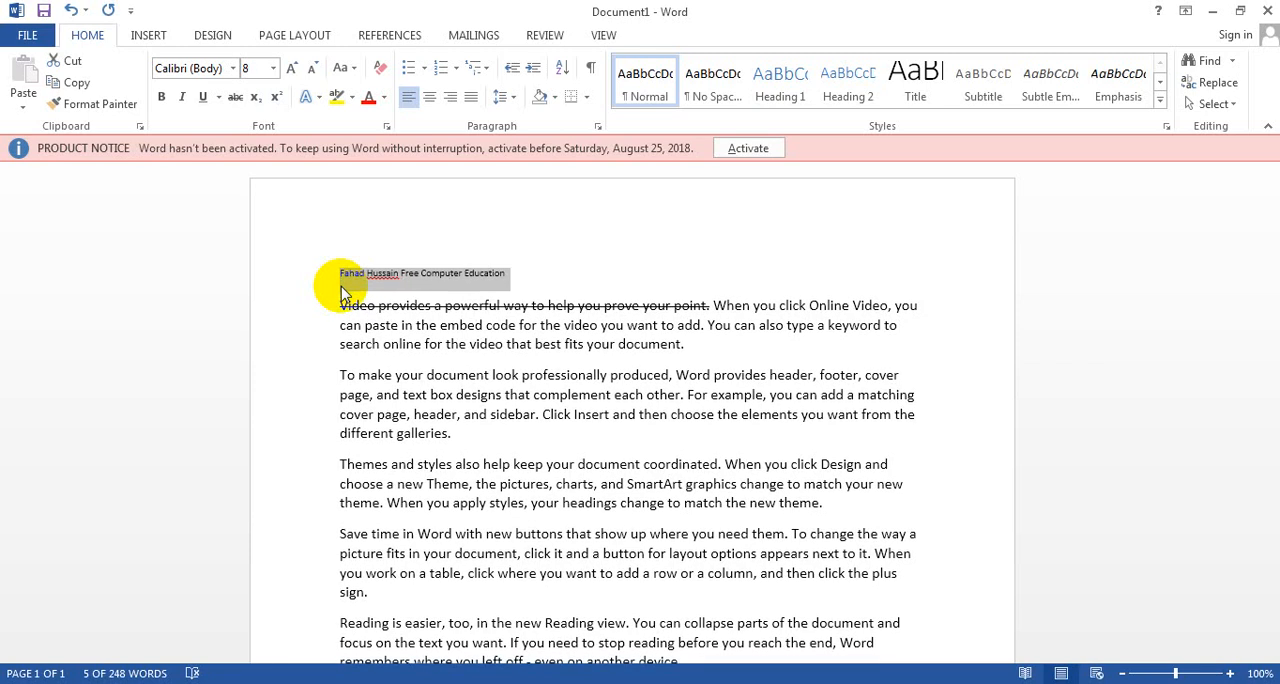
Step: Enlarge the title line to font size 17 in one-point steps and deselect it
{"action": "key", "text": "ctrl+bracketright"}
{"action": "key", "text": "ctrl+bracketright"}
{"action": "key", "text": "ctrl+bracketright"}
{"action": "key", "text": "ctrl+bracketright"}
{"action": "key", "text": "ctrl+bracketright"}
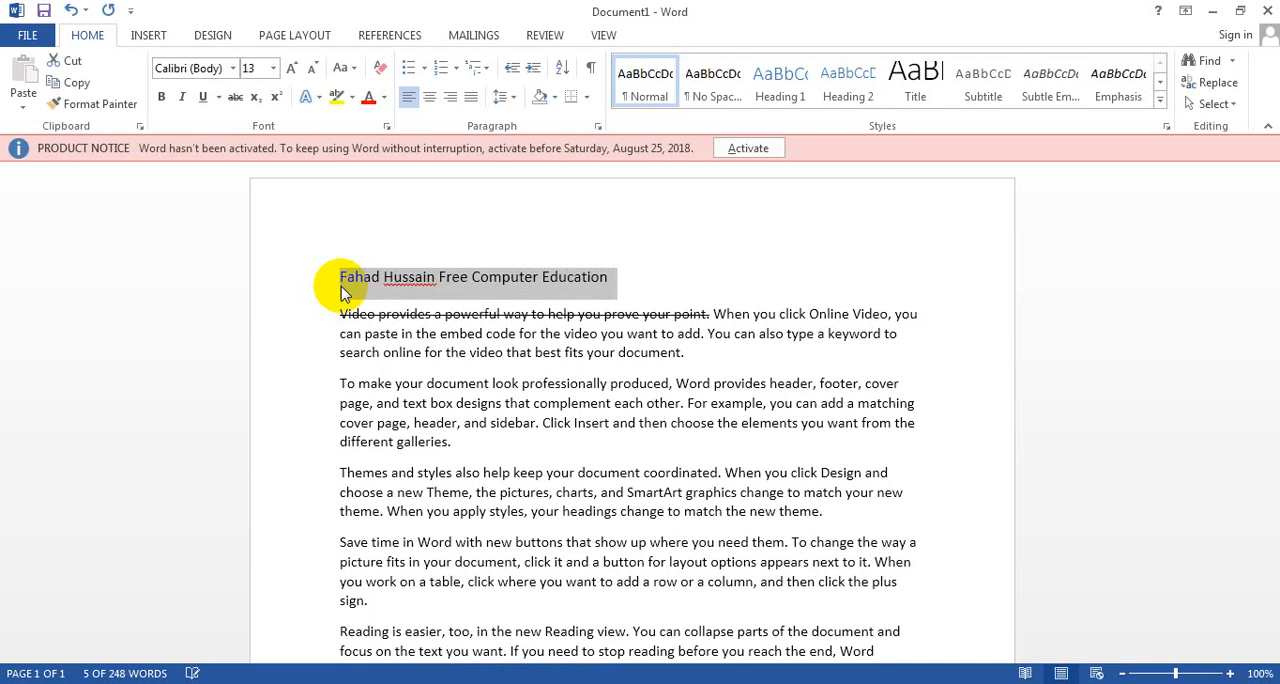
{"action": "key", "text": "ctrl+bracketright"}
{"action": "key", "text": "ctrl+bracketright"}
{"action": "key", "text": "ctrl+bracketright"}
{"action": "key", "text": "ctrl+bracketright"}
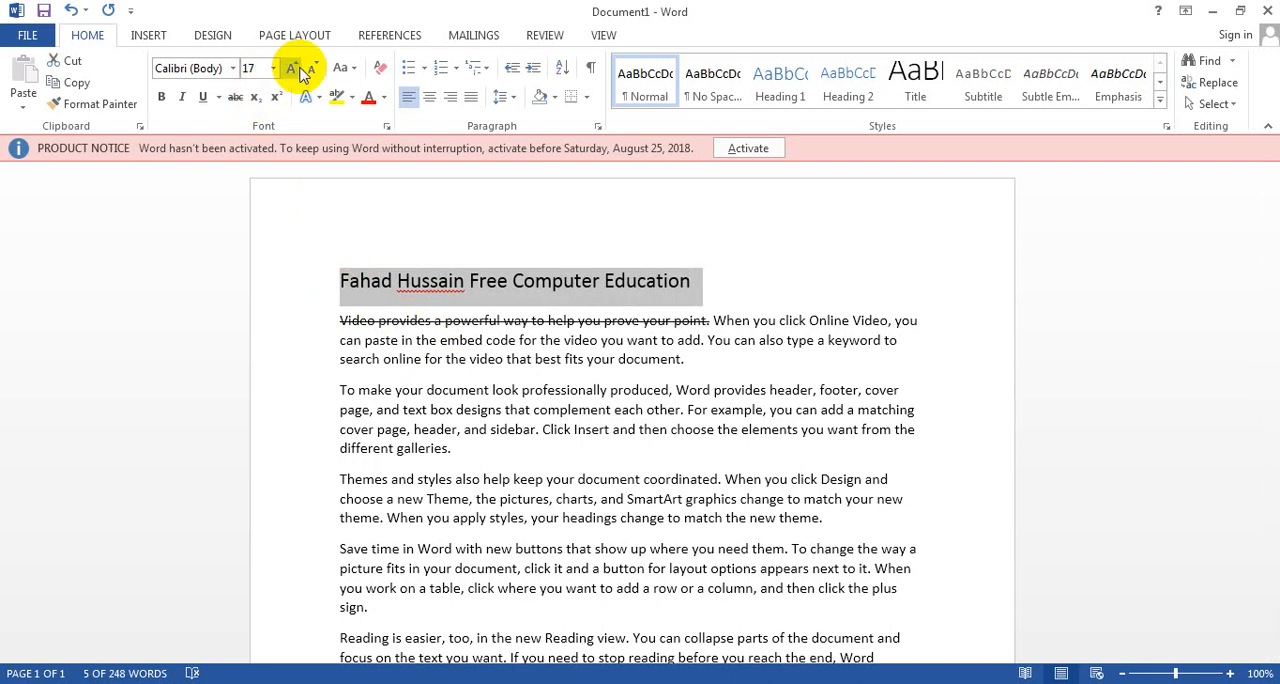
{"action": "left_click", "coordinate": [452, 322]}
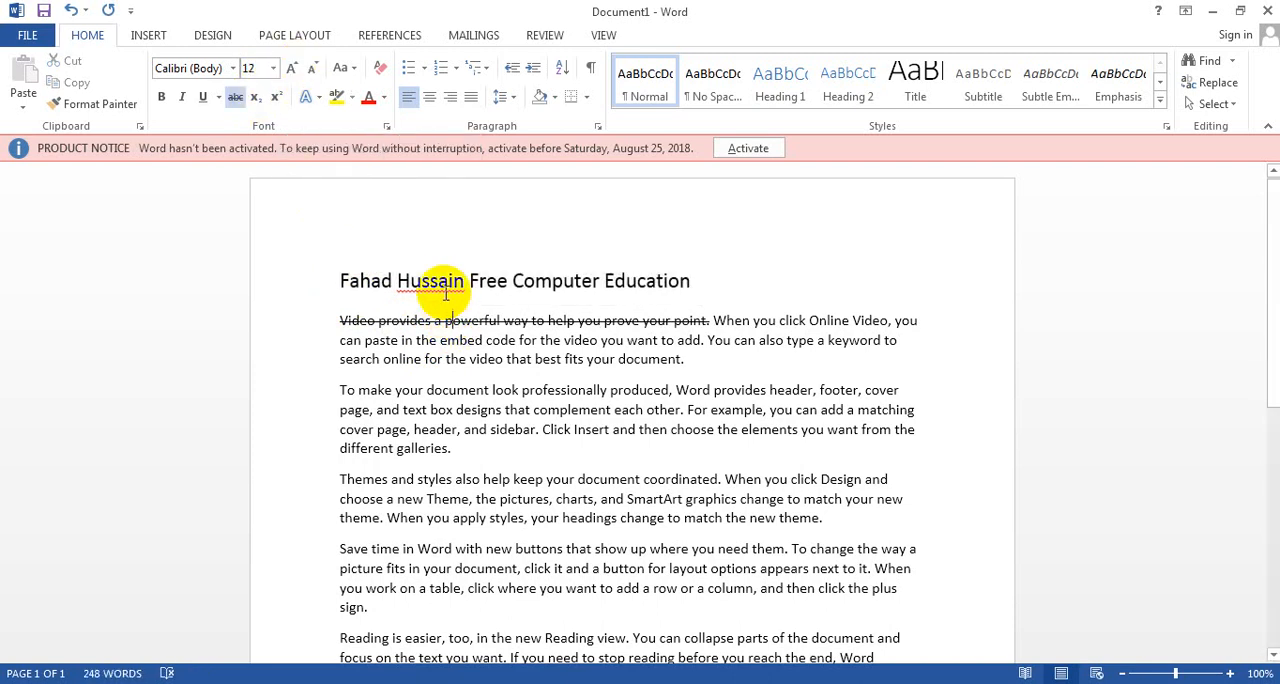
{"action": "double_click", "coordinate": [440, 285]}
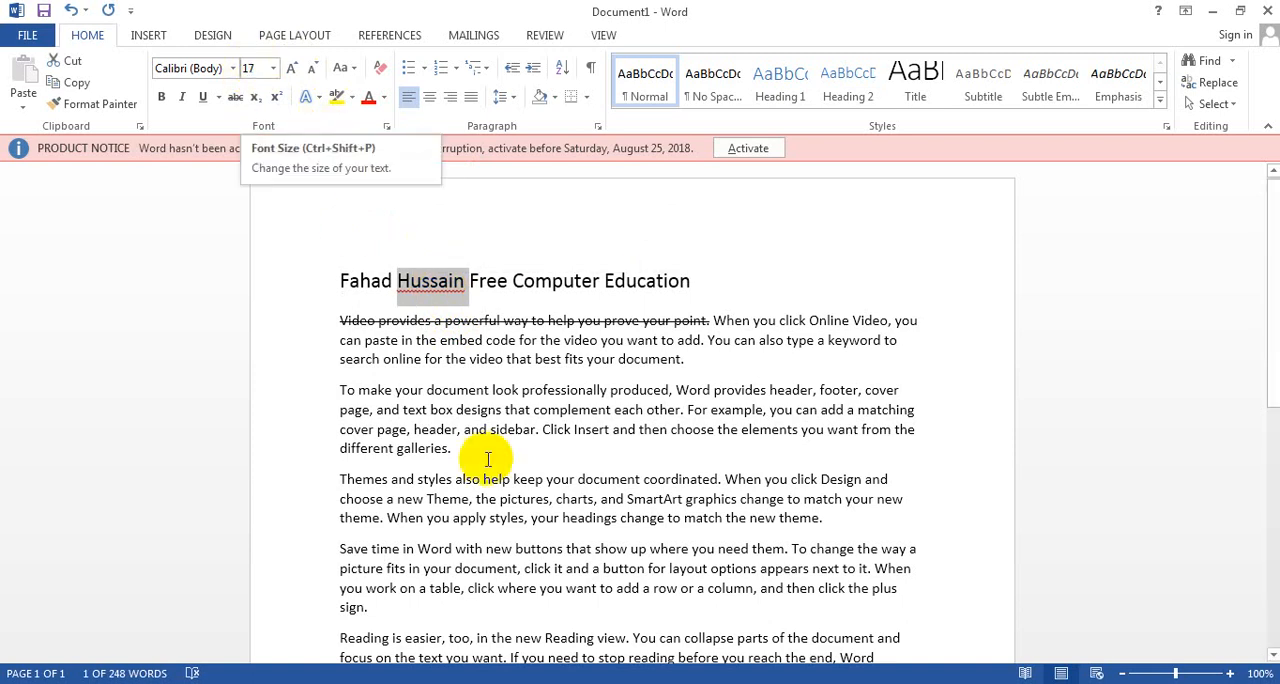
{"action": "left_click", "coordinate": [451, 368]}
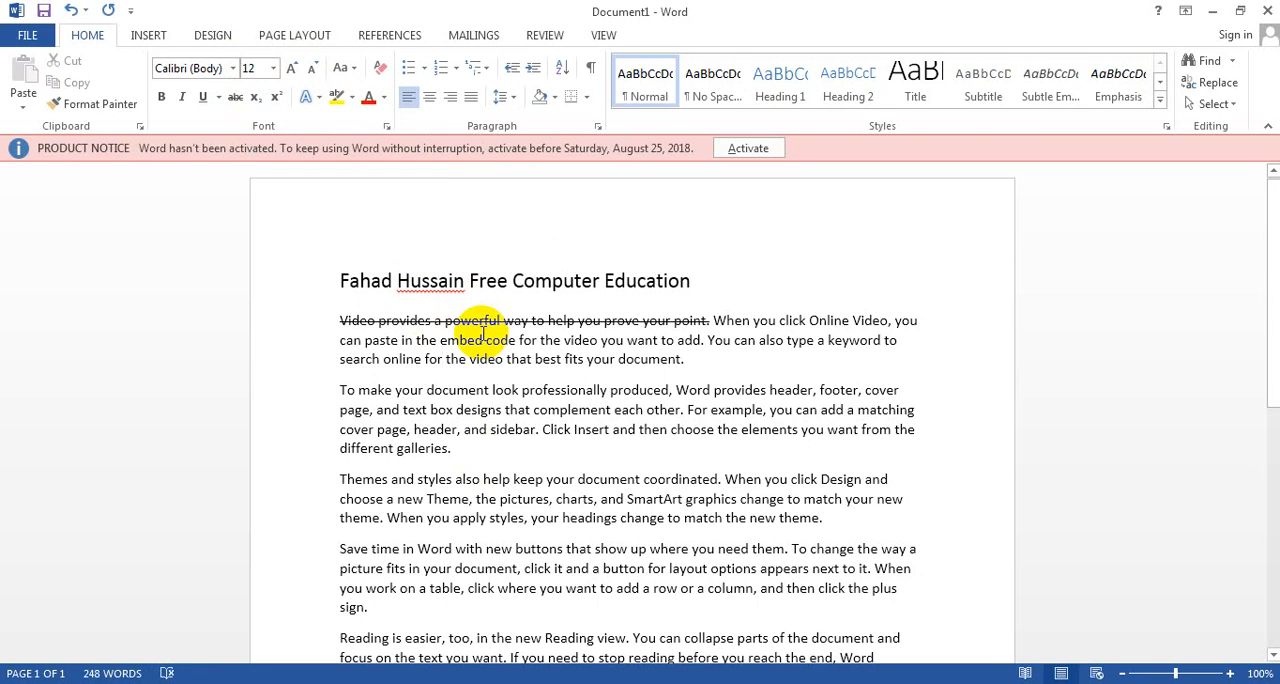
Step: Apply Sentence case to the whole first paragraph below the title, followed by lowercase
{"action": "left_click", "coordinate": [339, 322]}
{"action": "left_click_drag", "start_coordinate": [339, 322], "coordinate": [695, 360]}
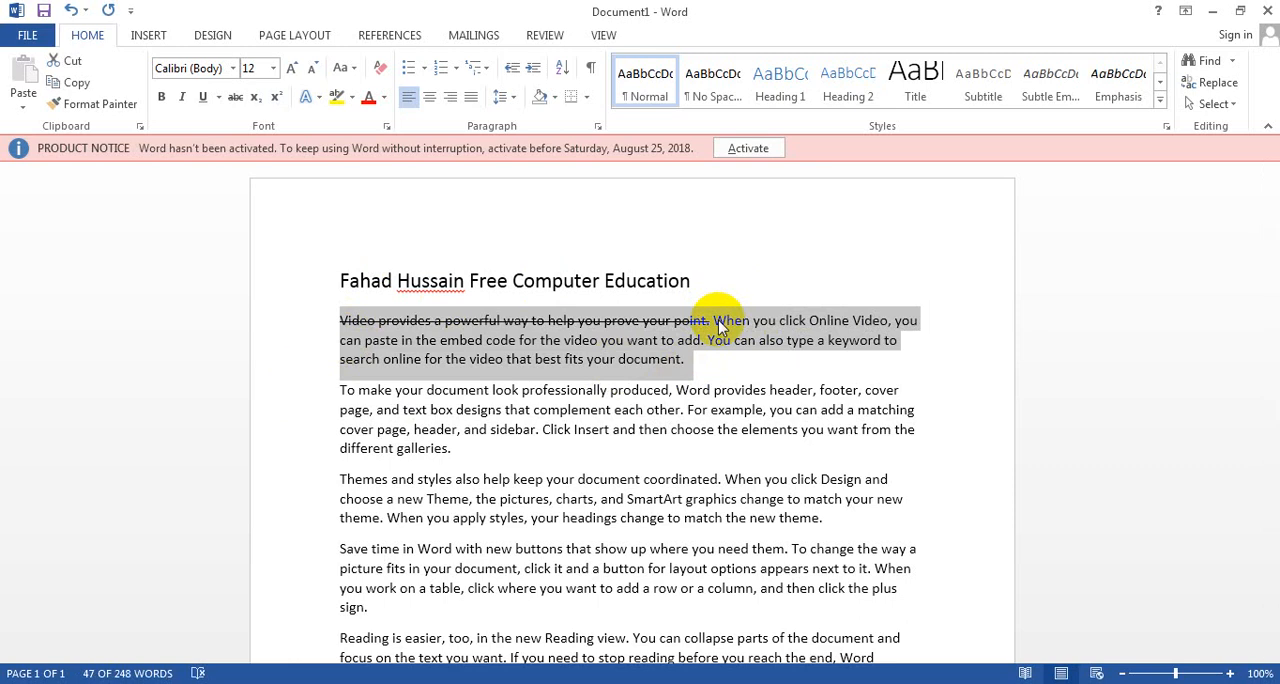
{"action": "left_click", "coordinate": [358, 76]}
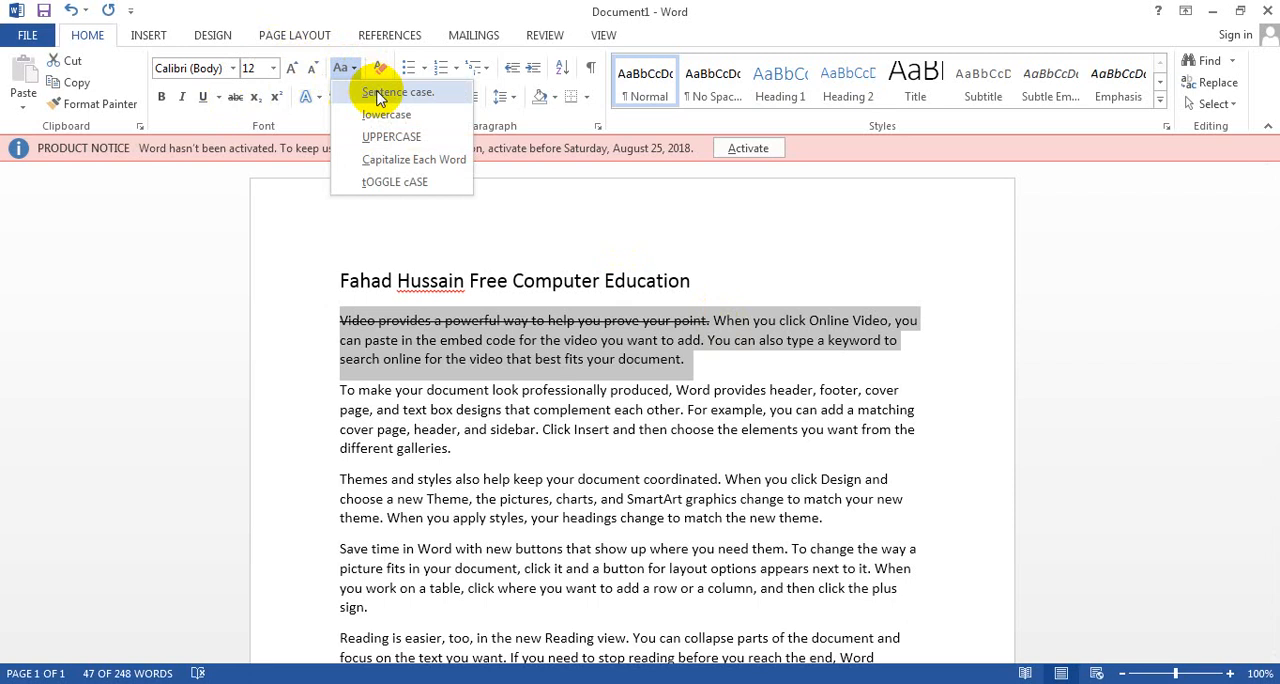
{"action": "left_click", "coordinate": [377, 92]}
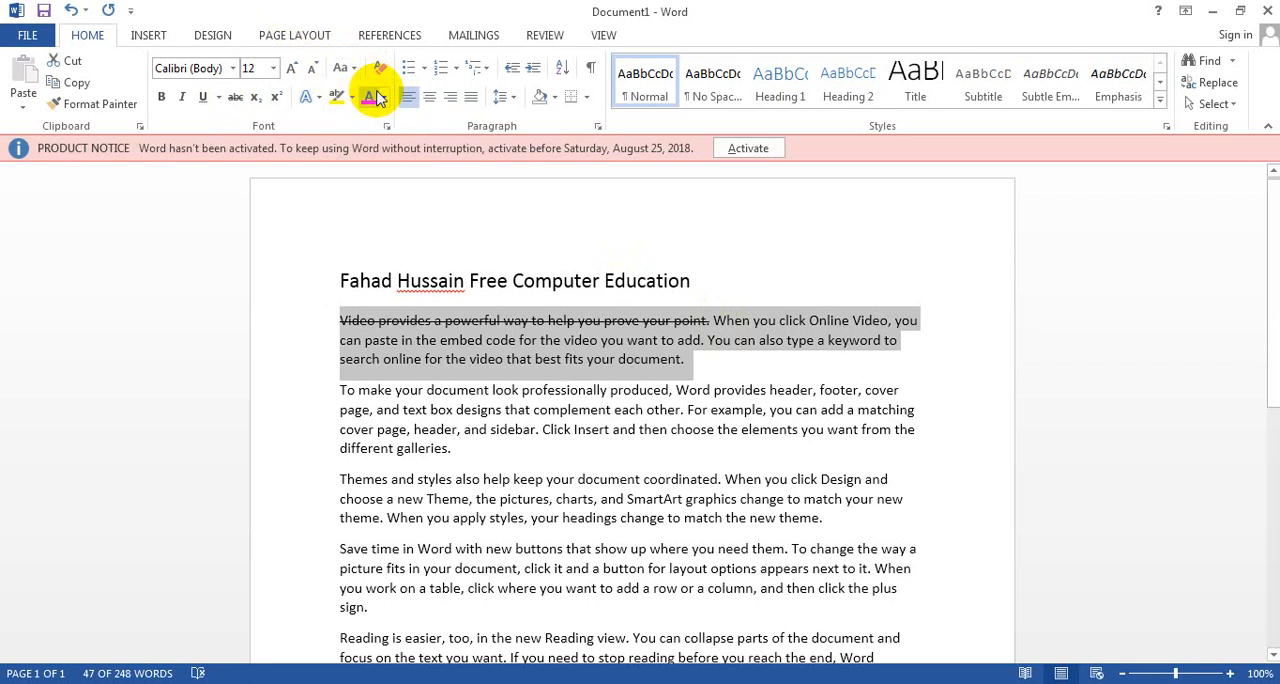
{"action": "left_click", "coordinate": [341, 67]}
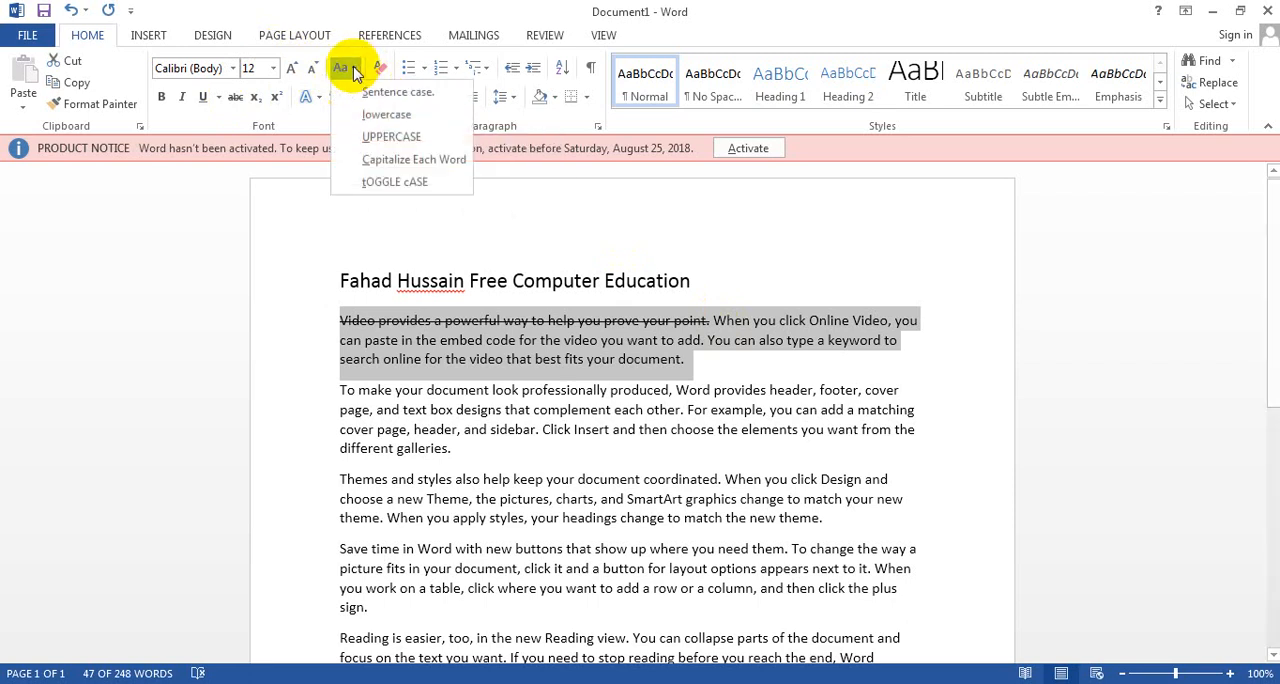
{"action": "left_click", "coordinate": [380, 116]}
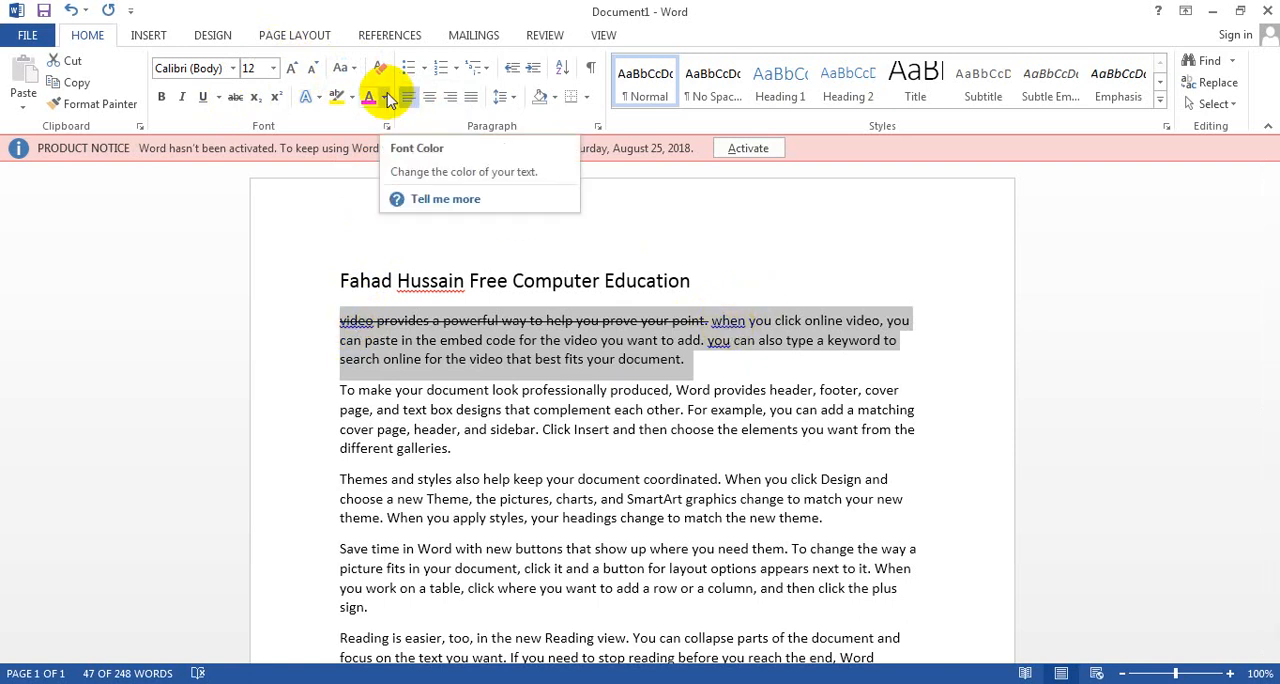
Step: Change the first paragraph below the title to UPPERCASE and finally to Capitalize Each Word
{"action": "left_click", "coordinate": [352, 70]}
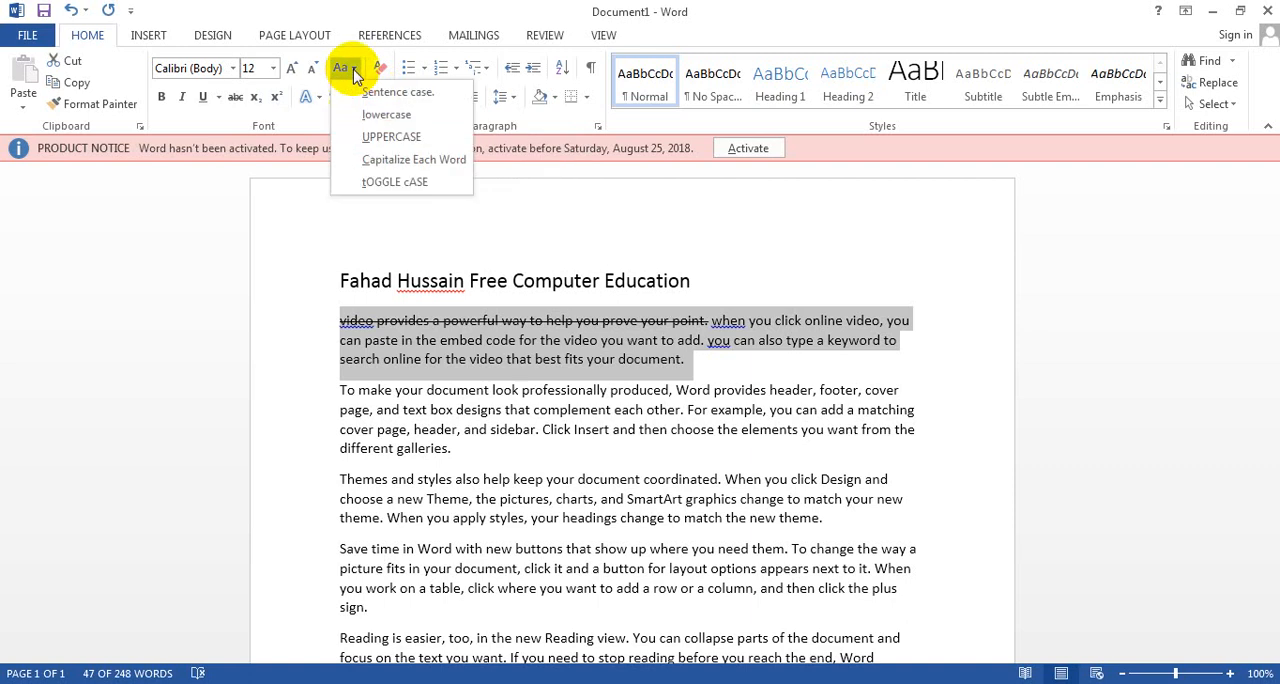
{"action": "left_click", "coordinate": [368, 138]}
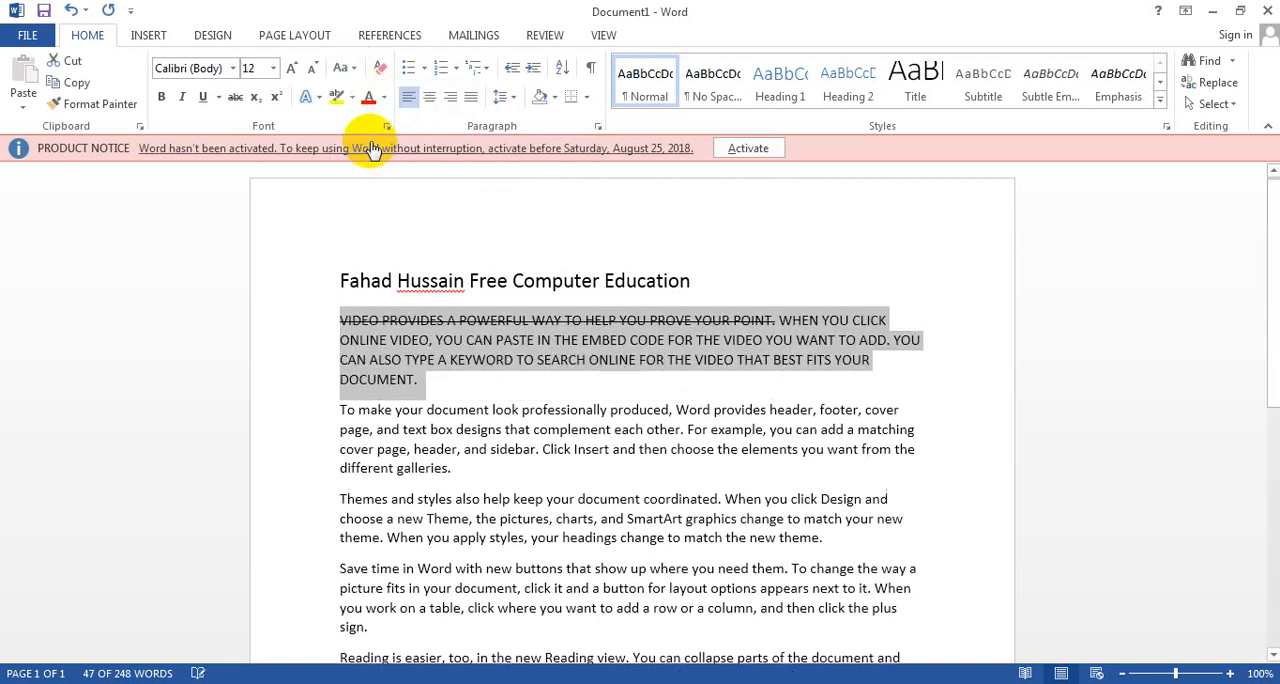
{"action": "left_click", "coordinate": [351, 72]}
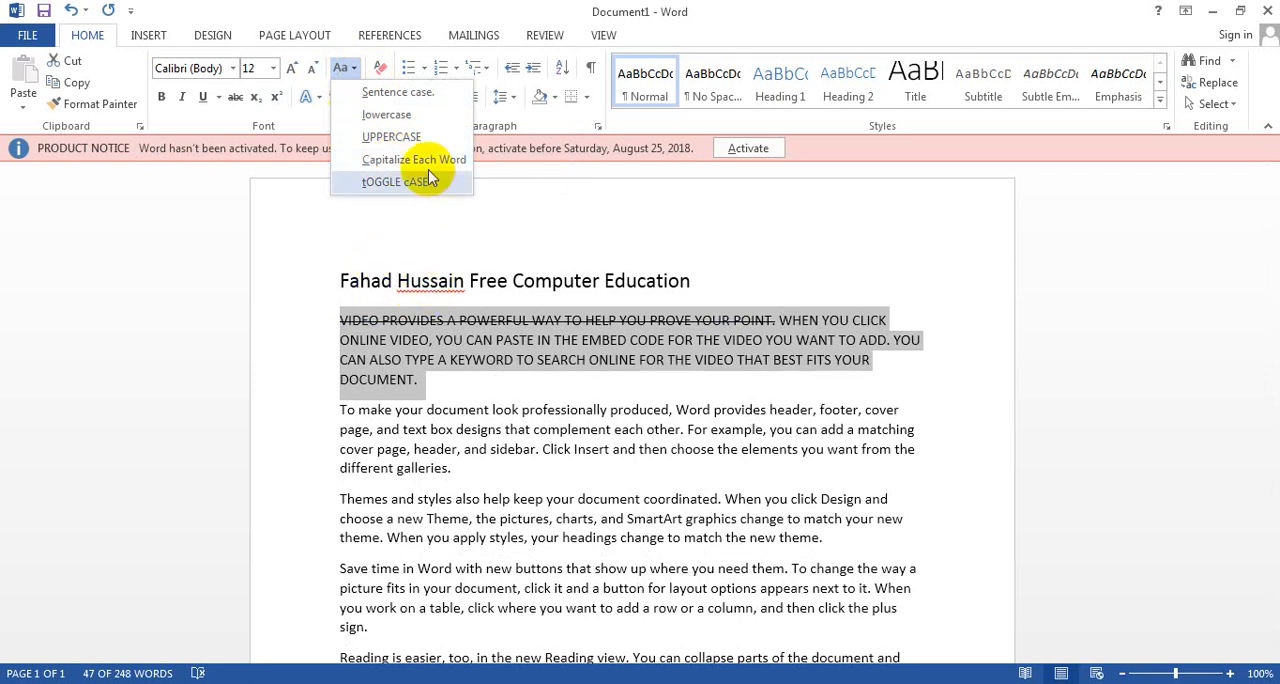
{"action": "left_click", "coordinate": [420, 163]}
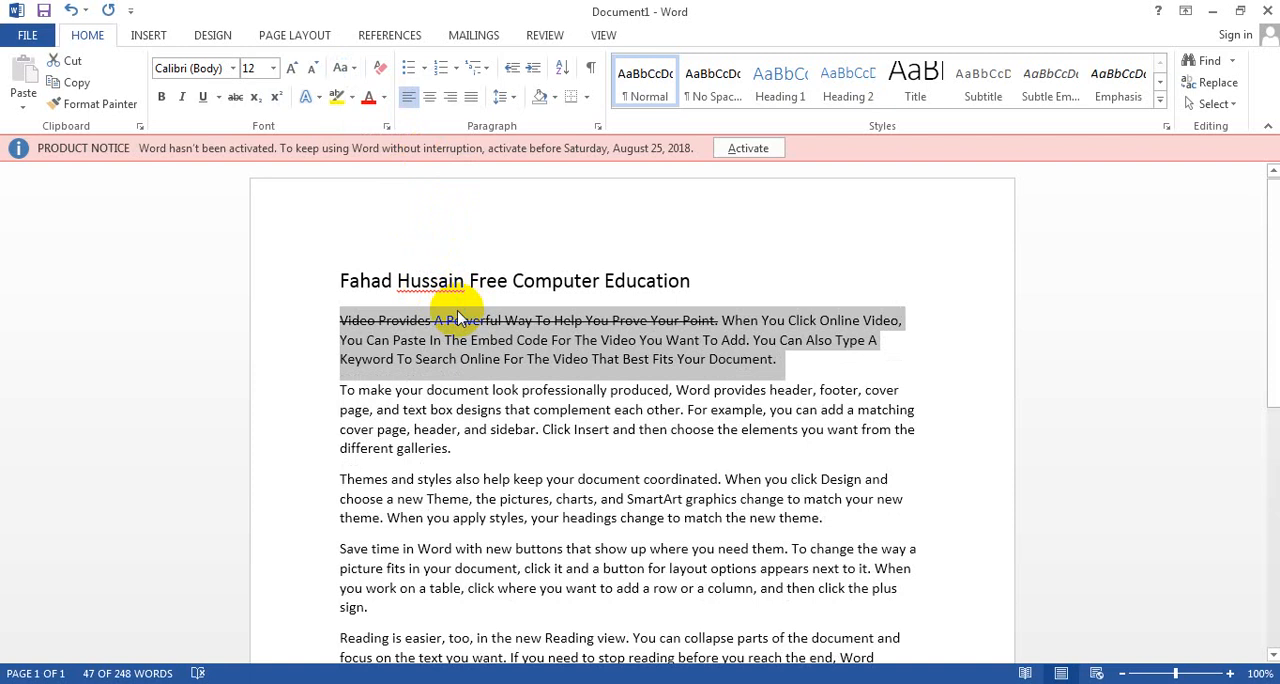
Step: Change the first paragraph below the title to tOGGLE cASE and give it the blue text-effect preset in the third row
{"action": "left_click", "coordinate": [352, 68]}
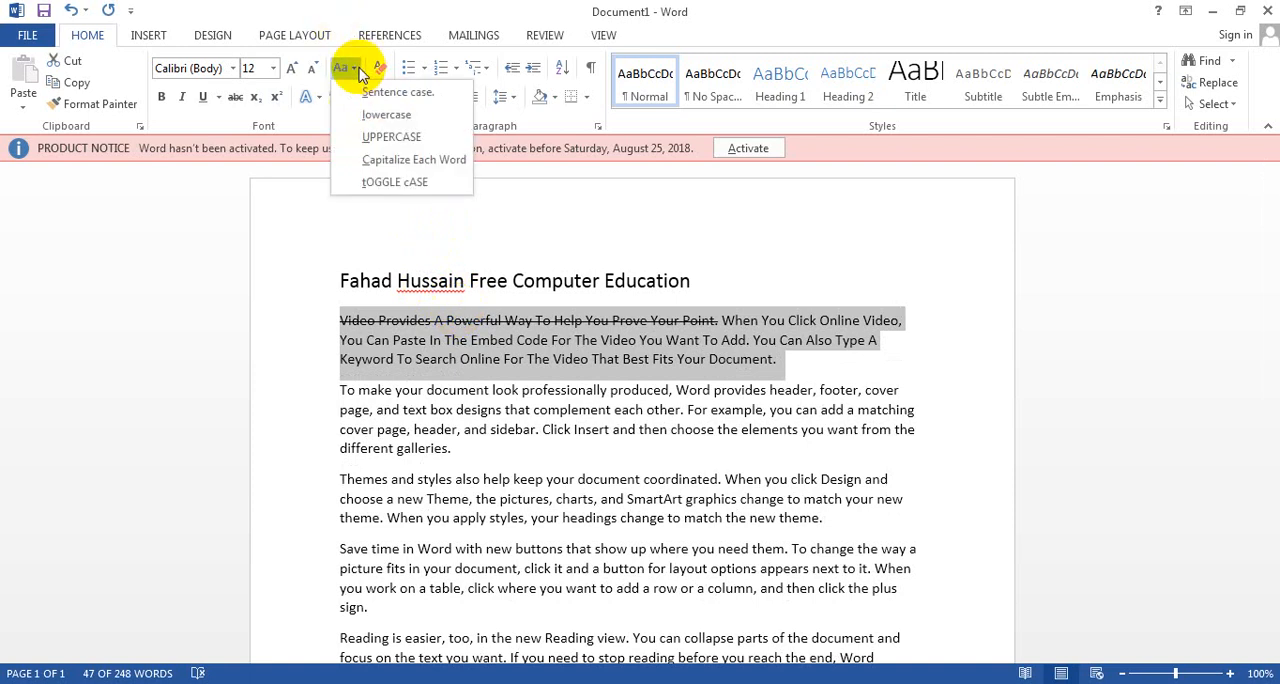
{"action": "left_click", "coordinate": [380, 182]}
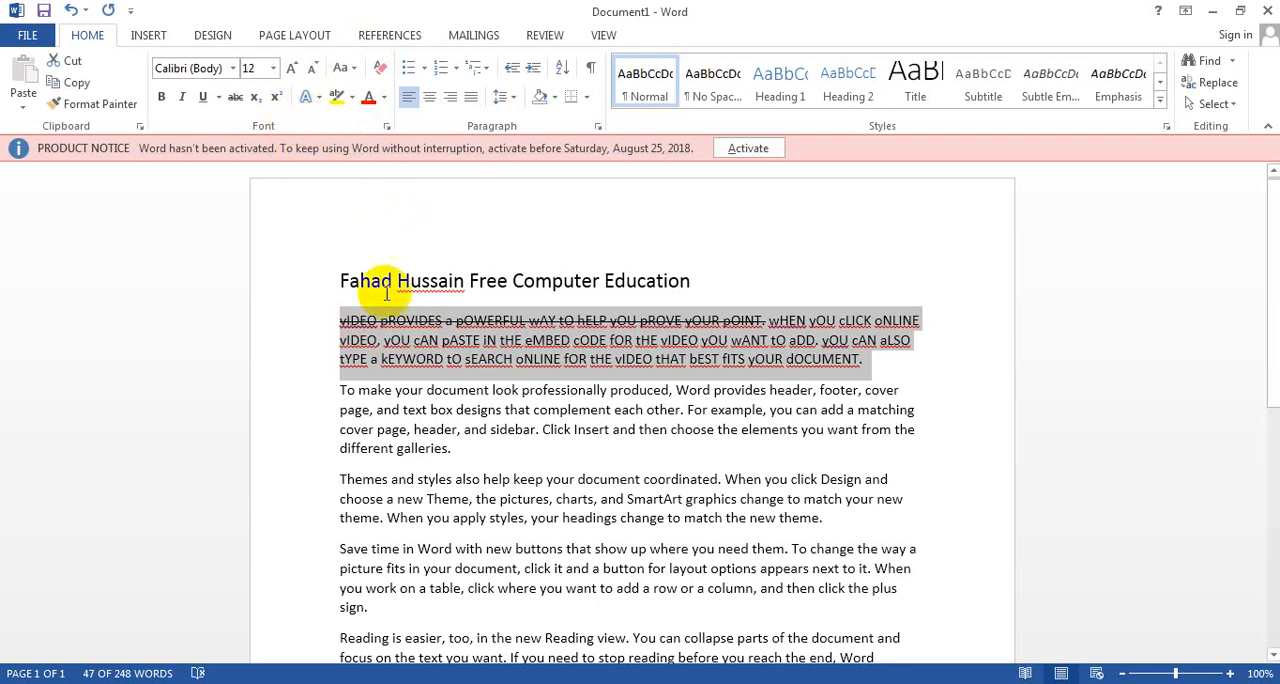
{"action": "left_click", "coordinate": [319, 98]}
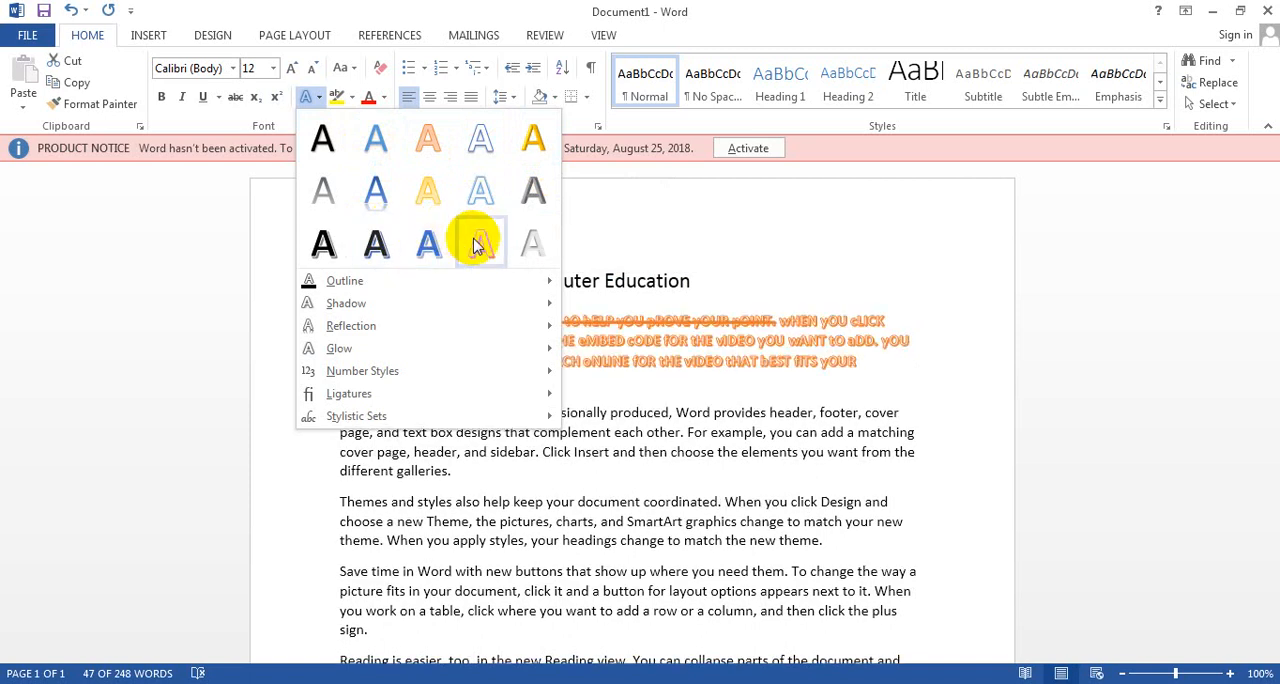
{"action": "left_click", "coordinate": [430, 250]}
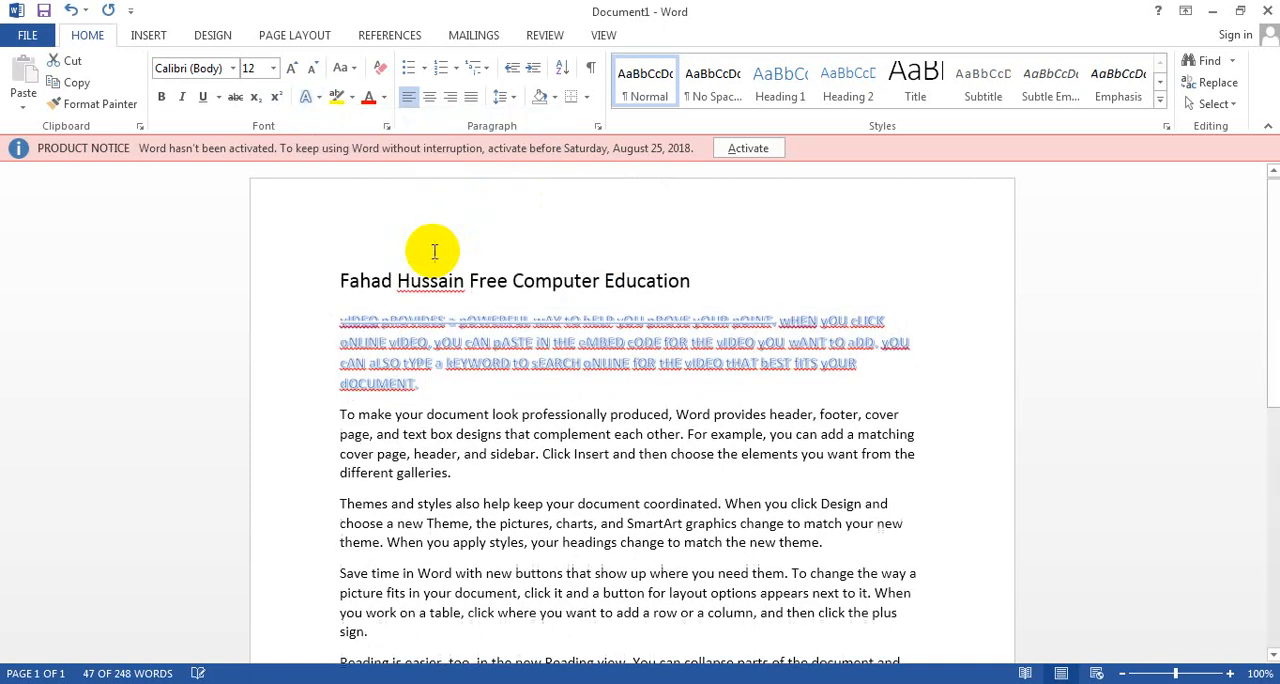
Step: Preview outline colours on the first paragraph, and apply the first outer shadow of the second row to it
{"action": "left_click", "coordinate": [312, 96]}
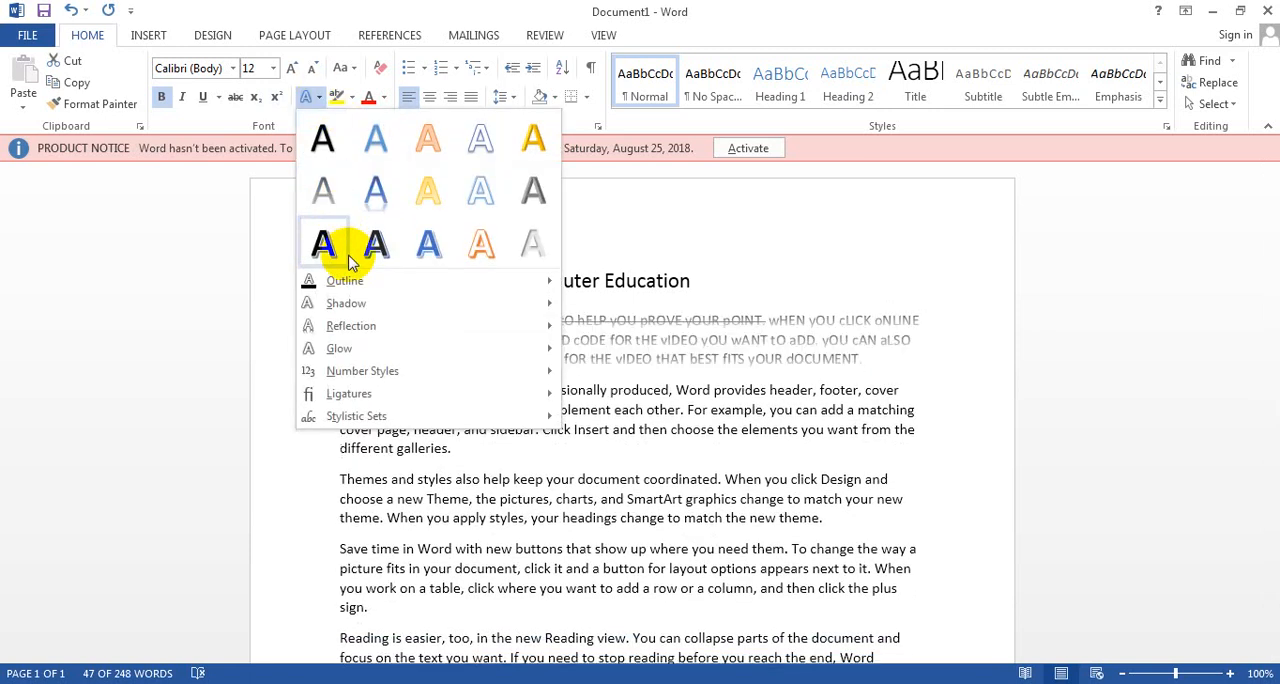
{"action": "mouse_move", "coordinate": [358, 286]}
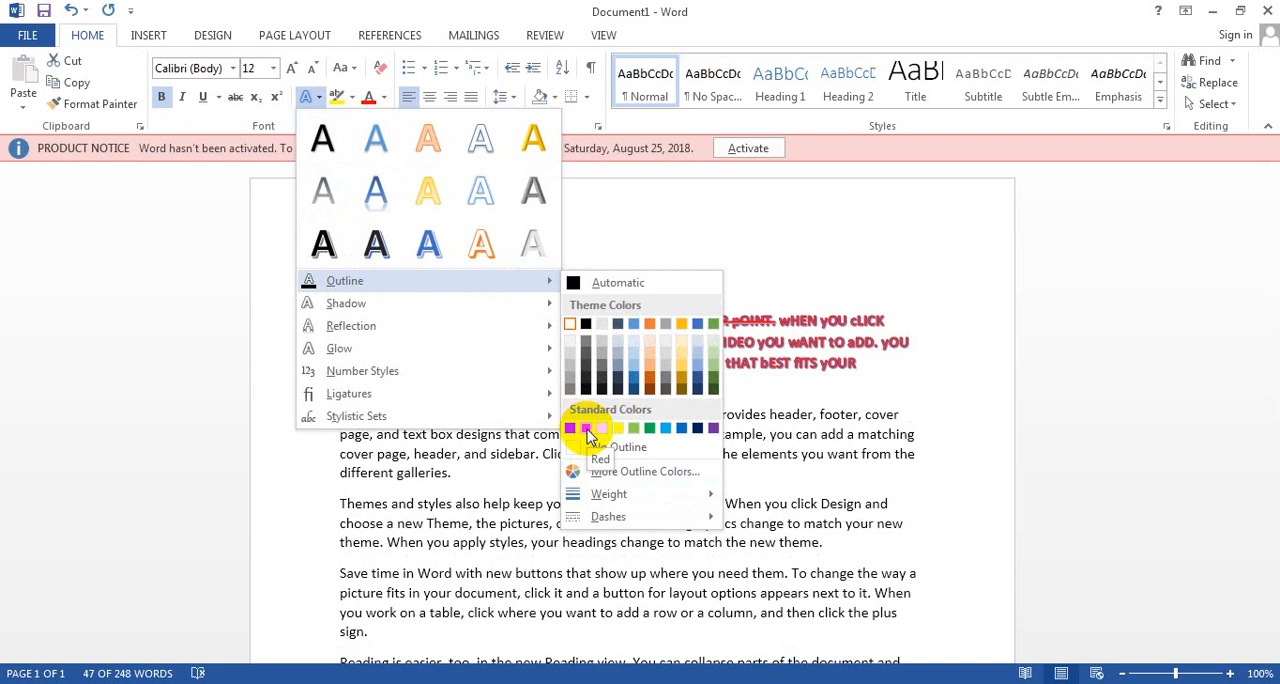
{"action": "mouse_move", "coordinate": [462, 300]}
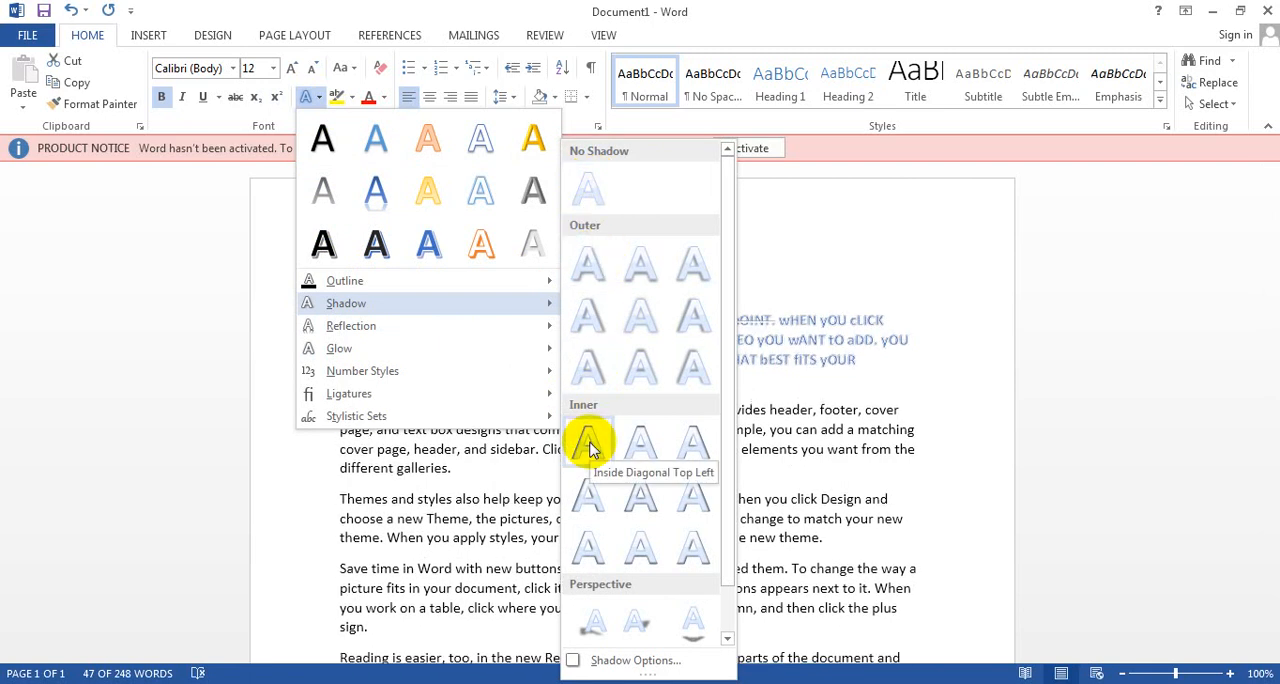
{"action": "left_click", "coordinate": [595, 320]}
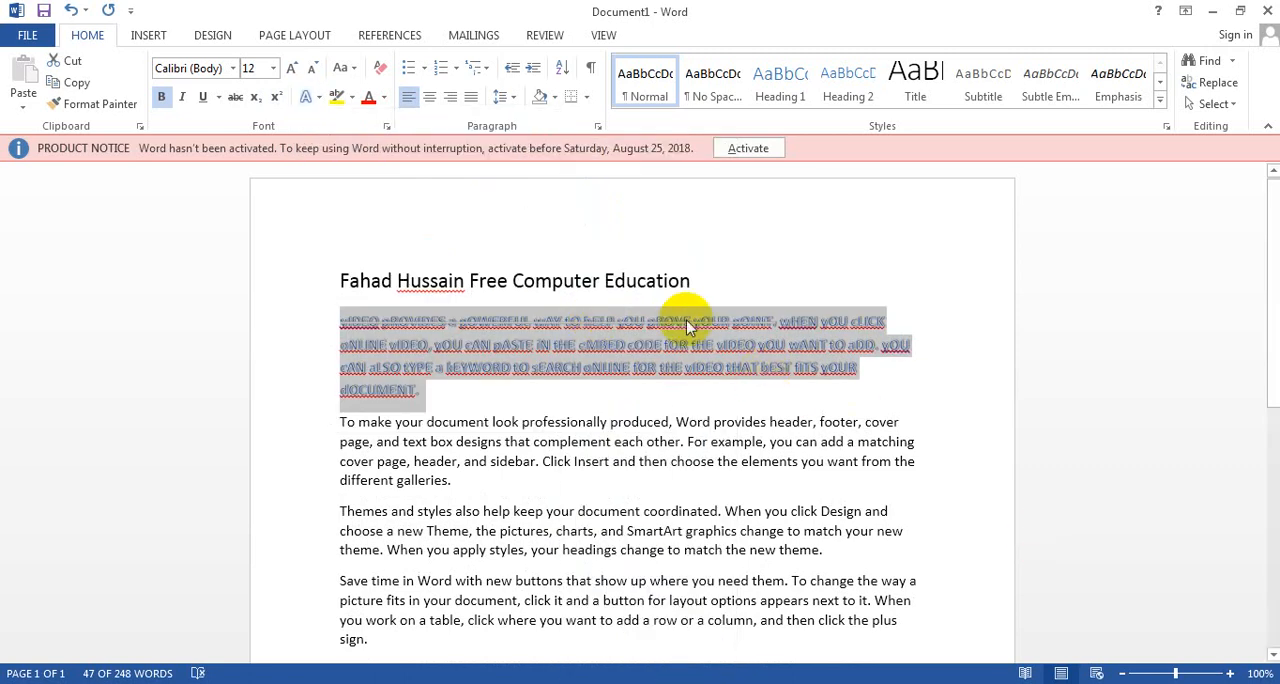
Step: Examine the shadow effect on the deselected first paragraph at enlarged view, and restore the view to 100%
{"action": "left_click", "coordinate": [1231, 674]}
{"action": "left_click", "coordinate": [1231, 674]}
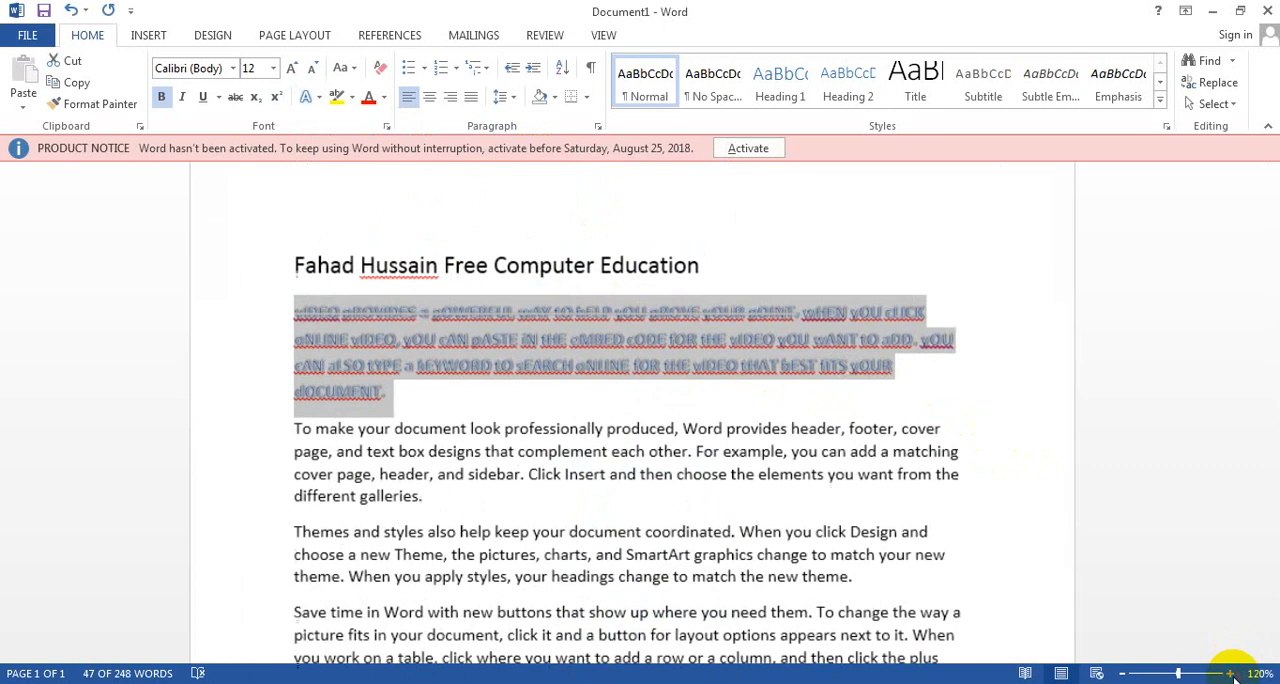
{"action": "left_click", "coordinate": [1231, 674]}
{"action": "left_click", "coordinate": [1231, 674]}
{"action": "left_click", "coordinate": [1231, 674]}
{"action": "left_click", "coordinate": [1231, 674]}
{"action": "left_click", "coordinate": [1231, 674]}
{"action": "left_click", "coordinate": [1231, 674]}
{"action": "left_click", "coordinate": [1231, 674]}
{"action": "left_click", "coordinate": [1231, 674]}
{"action": "left_click", "coordinate": [1231, 674]}
{"action": "left_click", "coordinate": [1231, 674]}
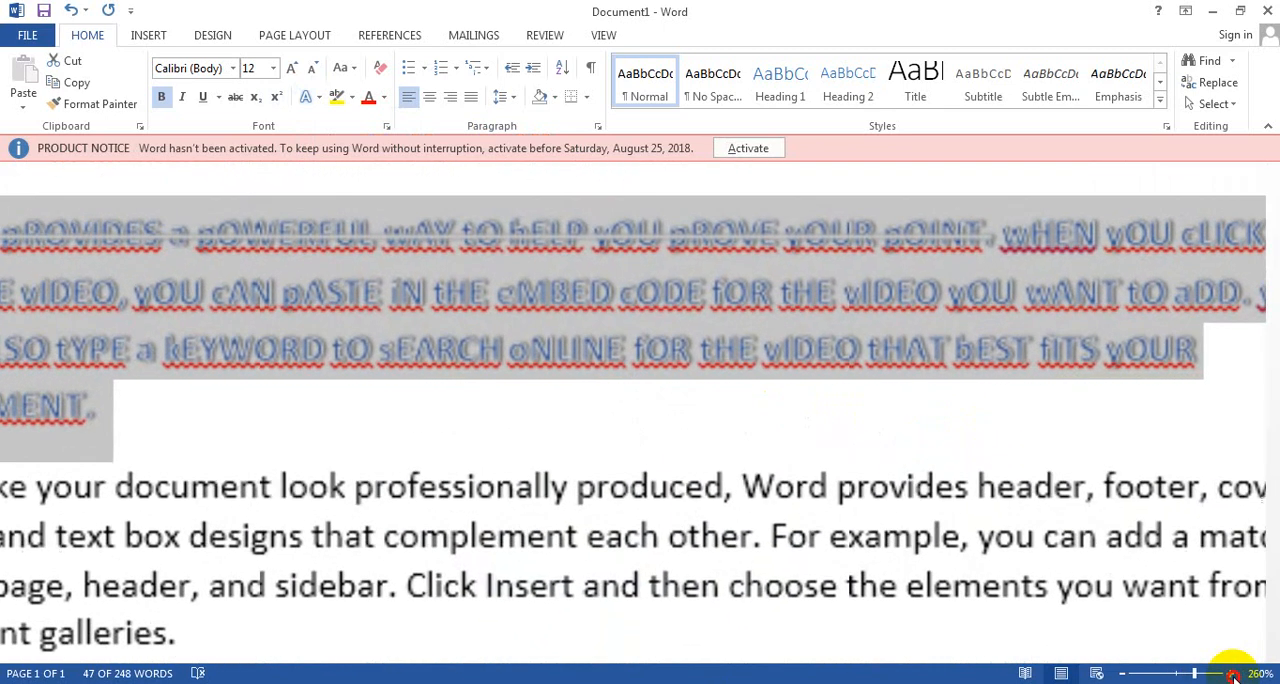
{"action": "left_click", "coordinate": [1231, 674]}
{"action": "left_click", "coordinate": [1231, 674]}
{"action": "left_click", "coordinate": [713, 427]}
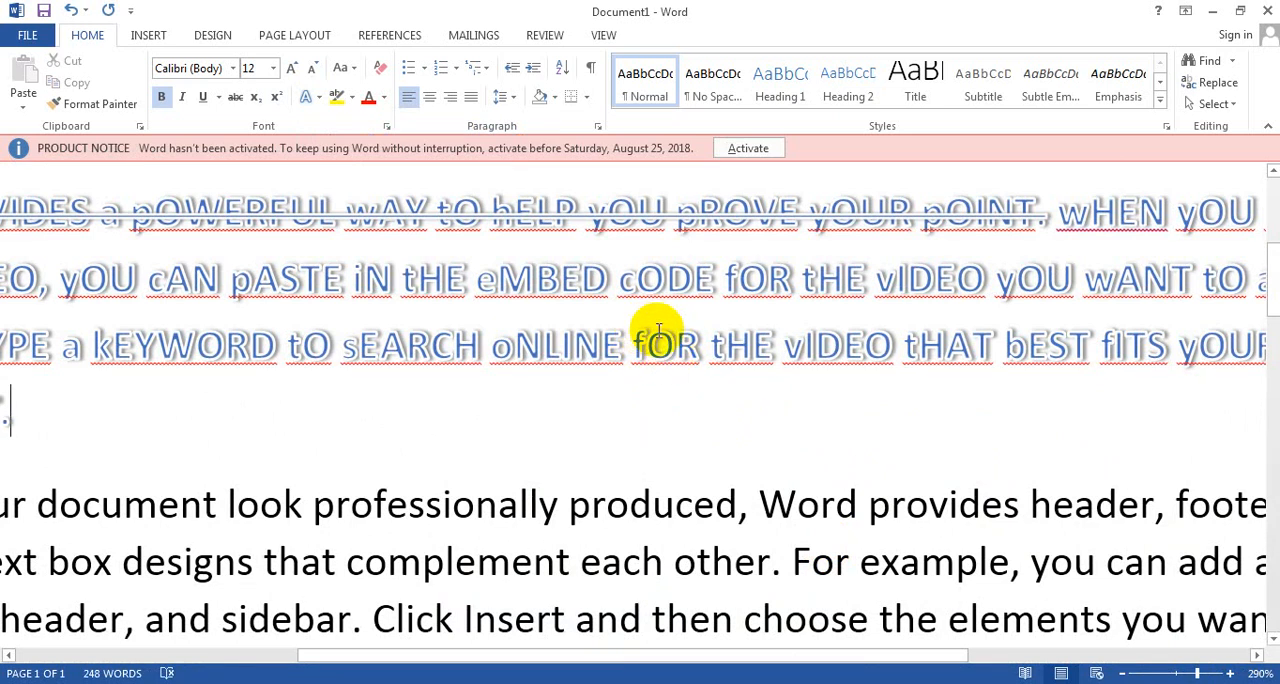
{"action": "left_click", "coordinate": [1129, 673]}
{"action": "left_click", "coordinate": [1129, 673]}
{"action": "left_click", "coordinate": [1129, 673]}
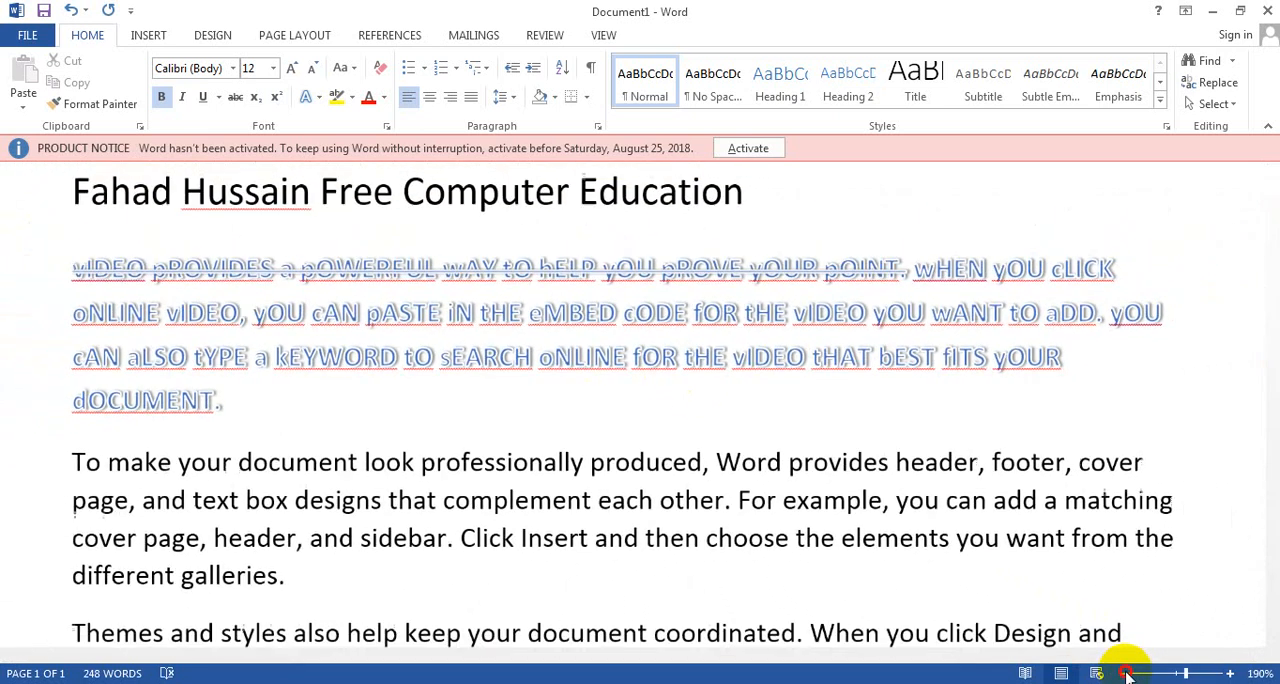
{"action": "left_click", "coordinate": [1129, 673]}
{"action": "left_click", "coordinate": [1129, 673]}
{"action": "left_click", "coordinate": [1129, 673]}
{"action": "left_click", "coordinate": [1129, 673]}
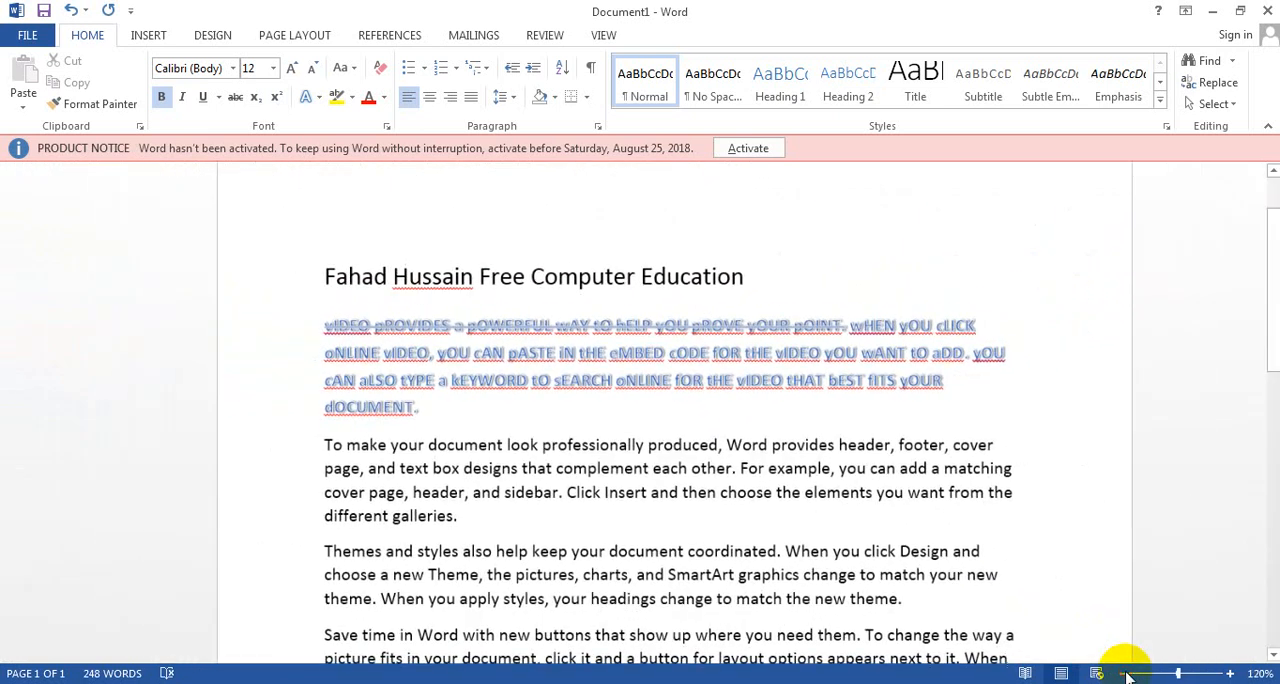
{"action": "left_click", "coordinate": [1129, 673]}
{"action": "left_click", "coordinate": [1129, 673]}
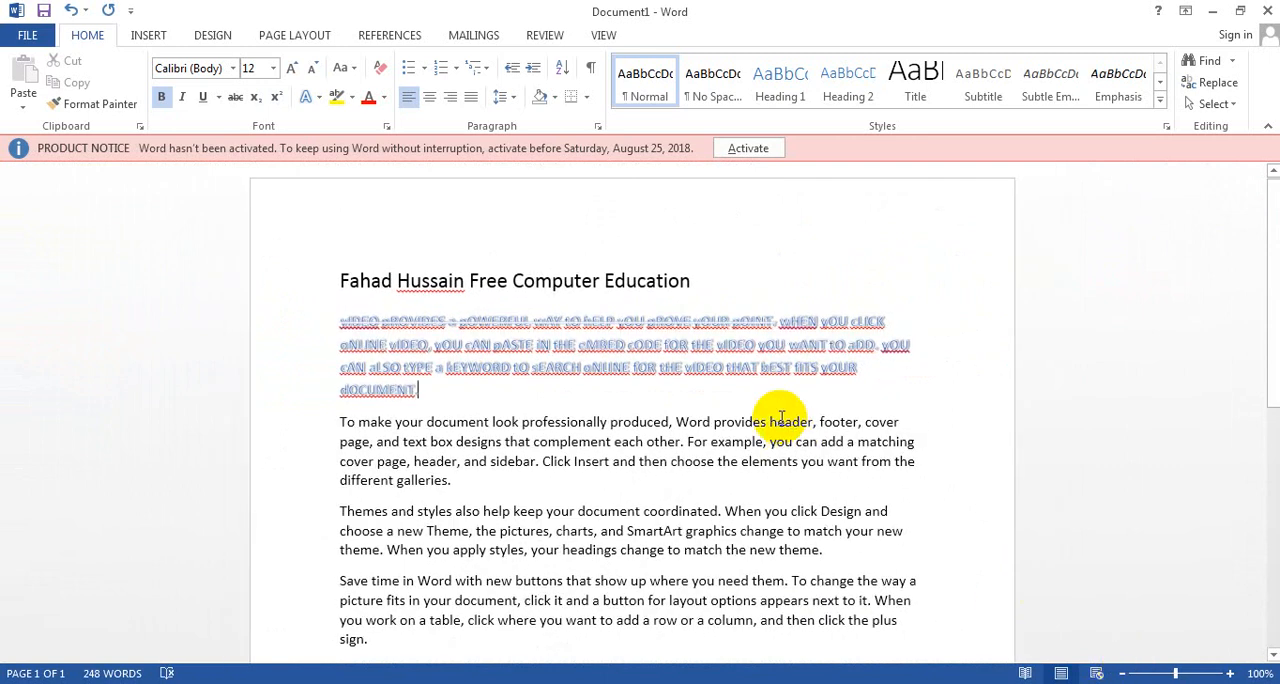
Step: Try to apply the Half Reflection, 8 pt offset effect with no text selected
{"action": "left_click", "coordinate": [319, 101]}
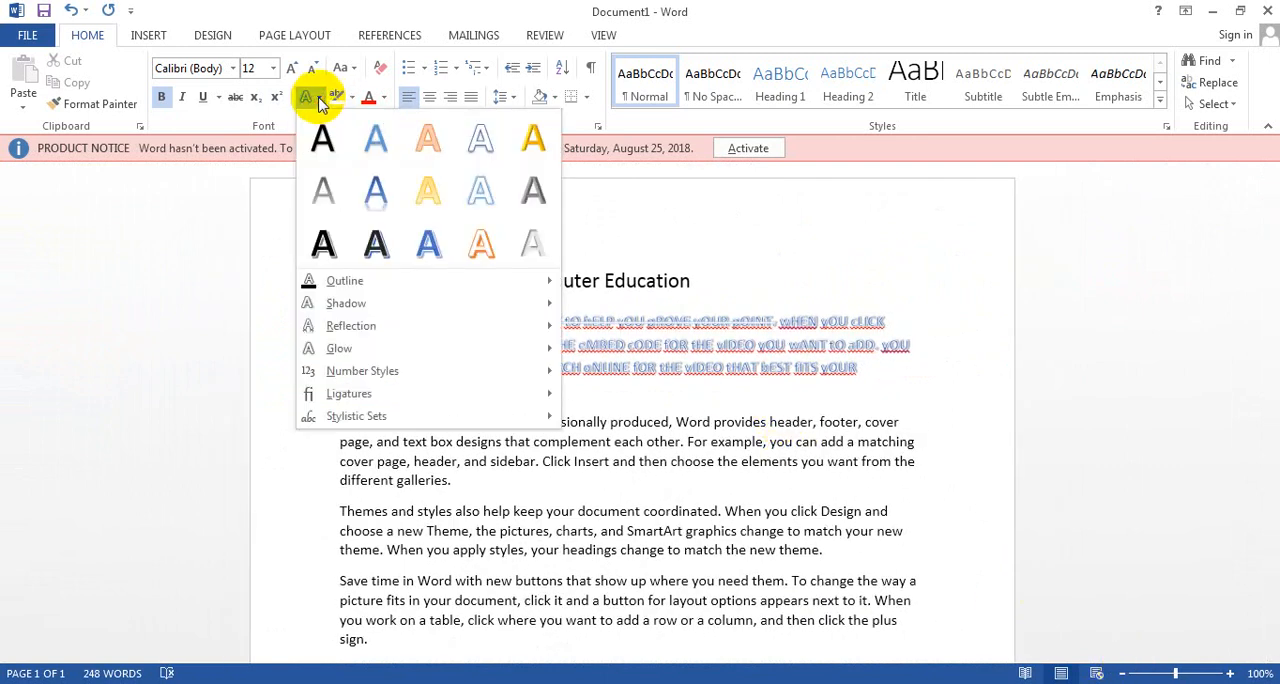
{"action": "mouse_move", "coordinate": [390, 306]}
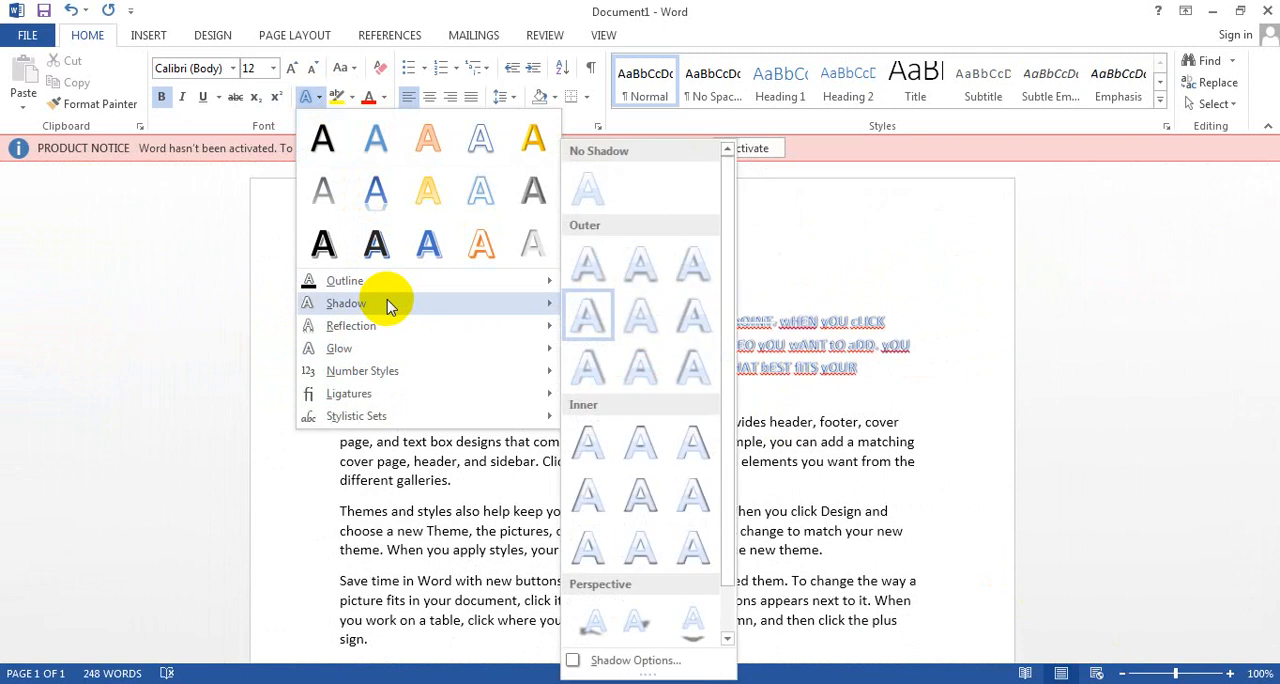
{"action": "mouse_move", "coordinate": [395, 330]}
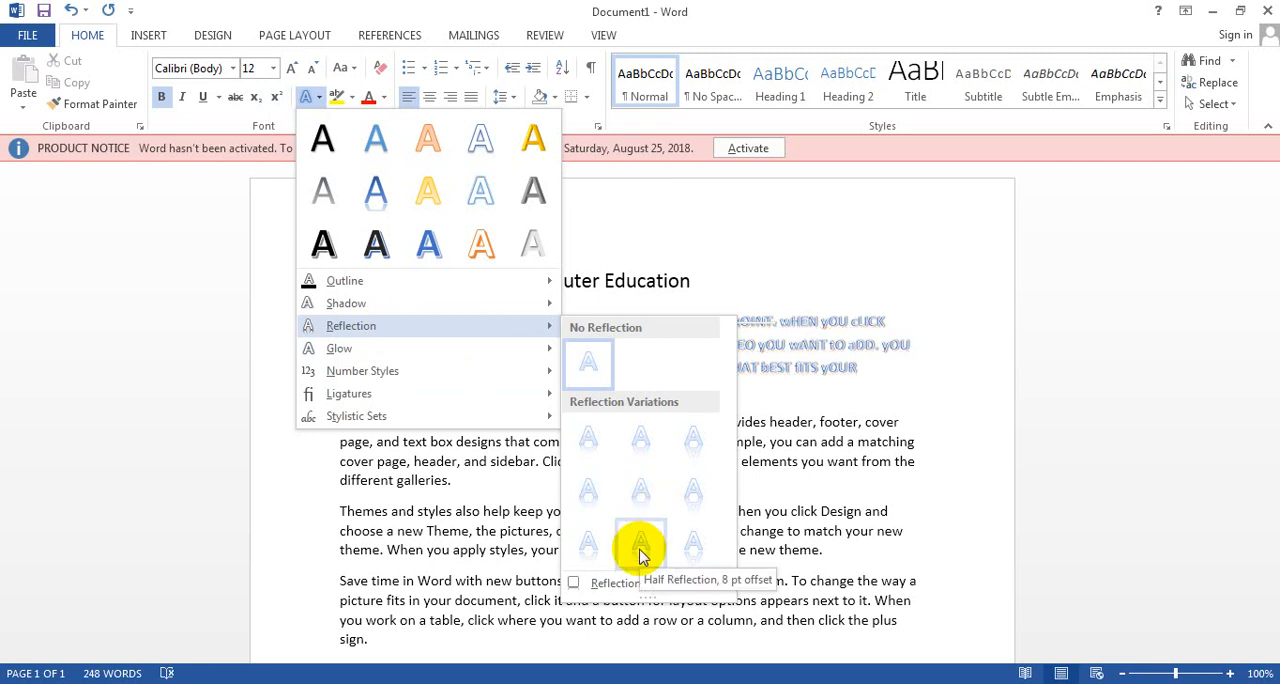
{"action": "left_click", "coordinate": [641, 553]}
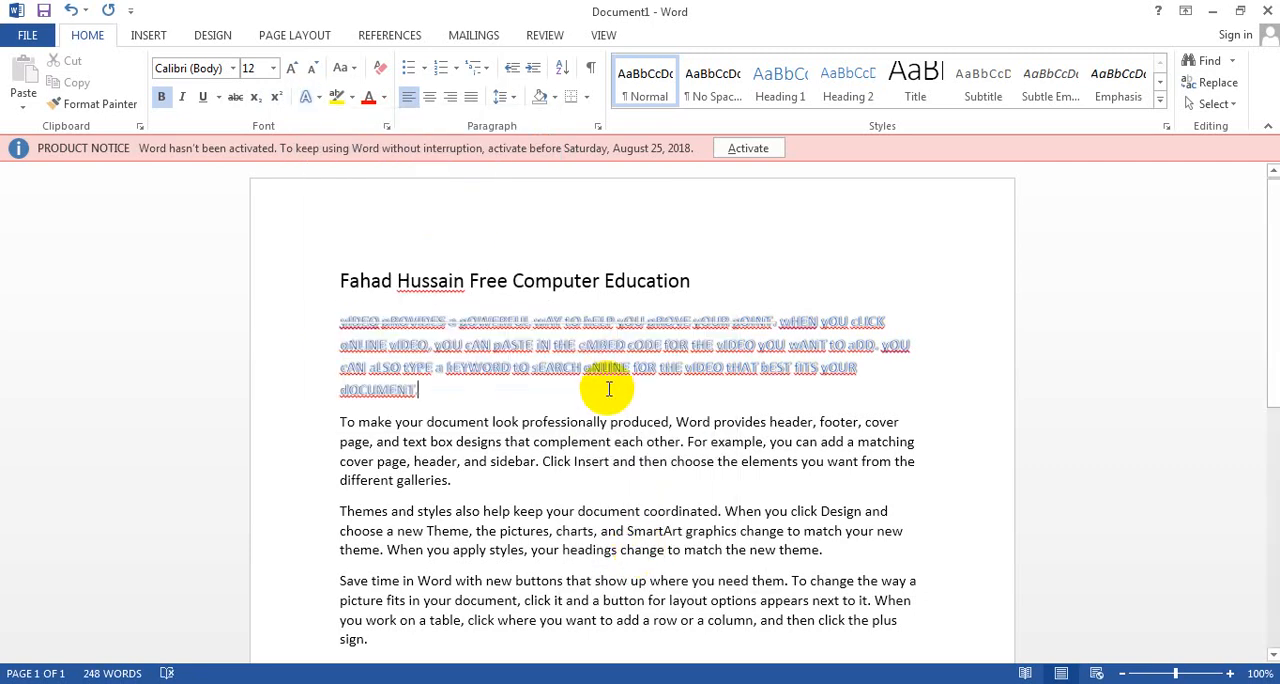
Step: Select the first paragraph, apply the central reflection variation, and inspect the deselected text at enlarged view
{"action": "left_click_drag", "start_coordinate": [426, 386], "coordinate": [320, 343]}
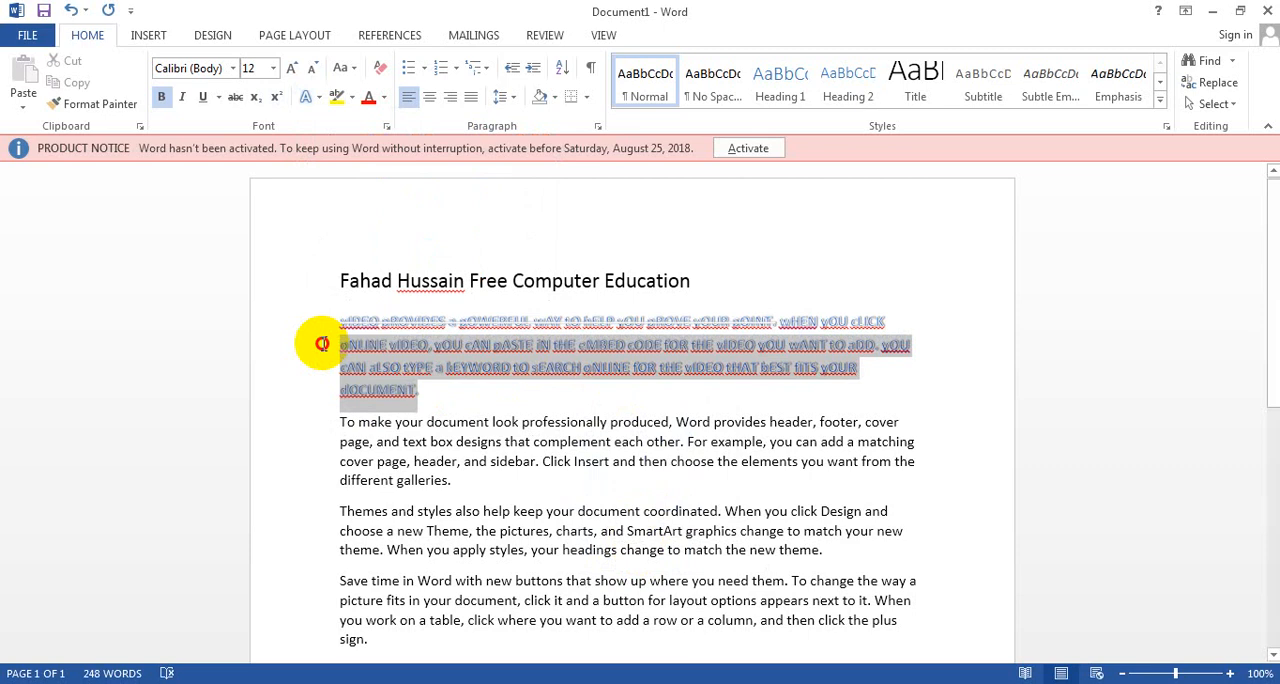
{"action": "left_click", "coordinate": [314, 96]}
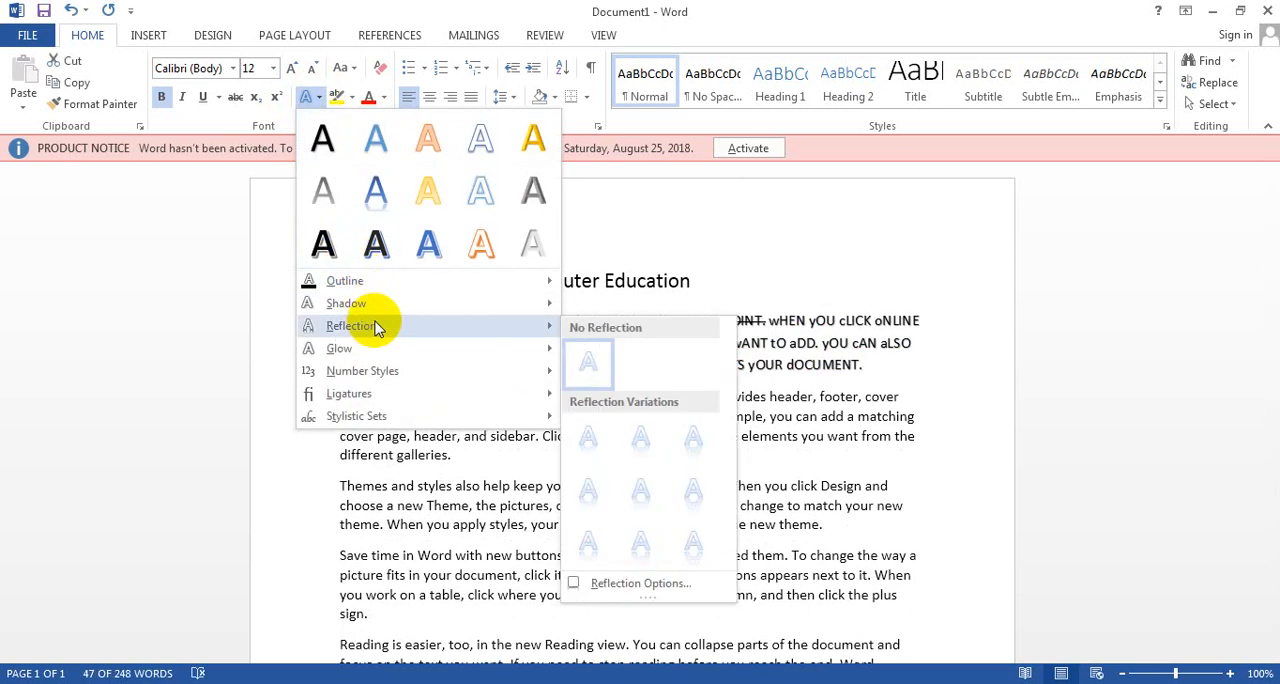
{"action": "left_click", "coordinate": [645, 491]}
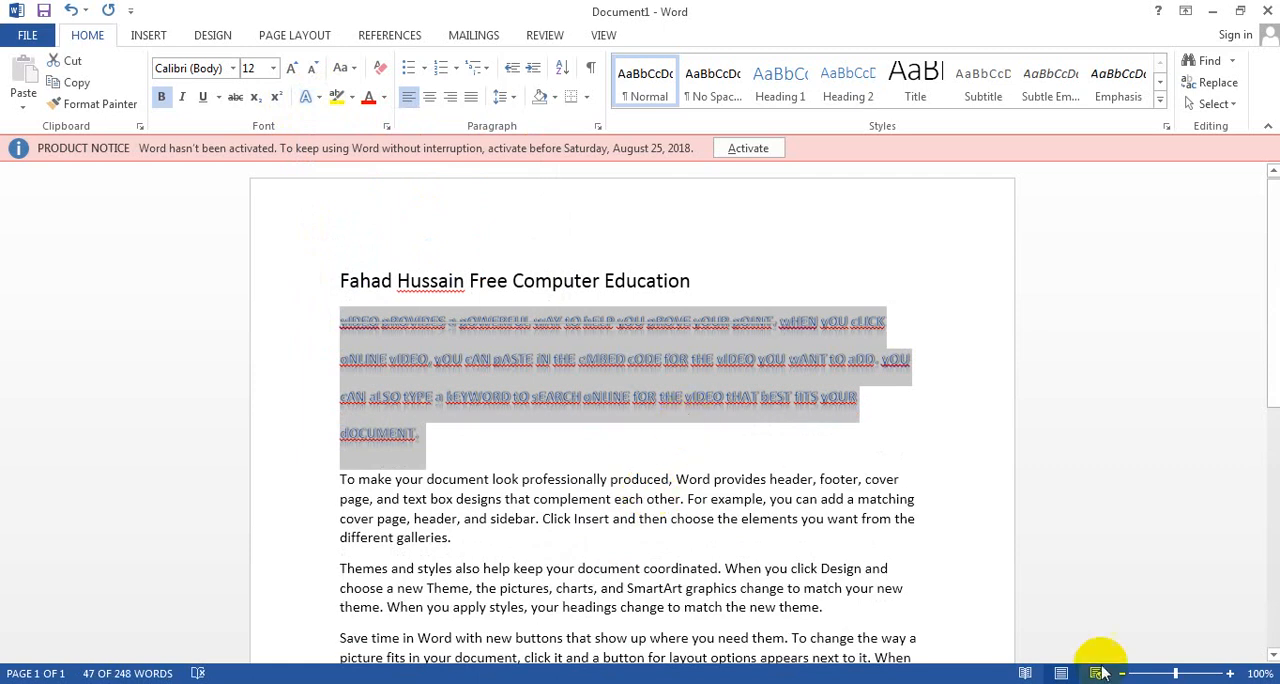
{"action": "left_click", "coordinate": [1234, 674]}
{"action": "left_click", "coordinate": [1234, 674]}
{"action": "left_click", "coordinate": [1234, 674]}
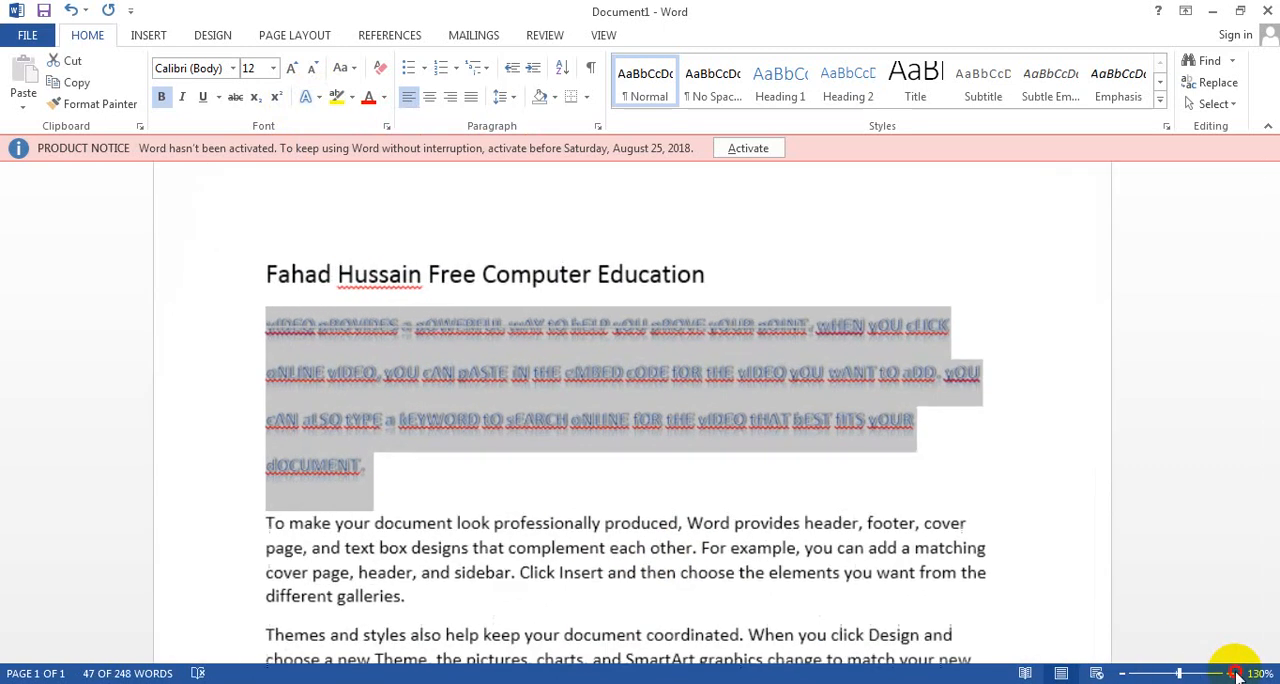
{"action": "left_click", "coordinate": [1234, 674]}
{"action": "left_click", "coordinate": [1234, 674]}
{"action": "left_click", "coordinate": [1234, 674]}
{"action": "left_click", "coordinate": [828, 553]}
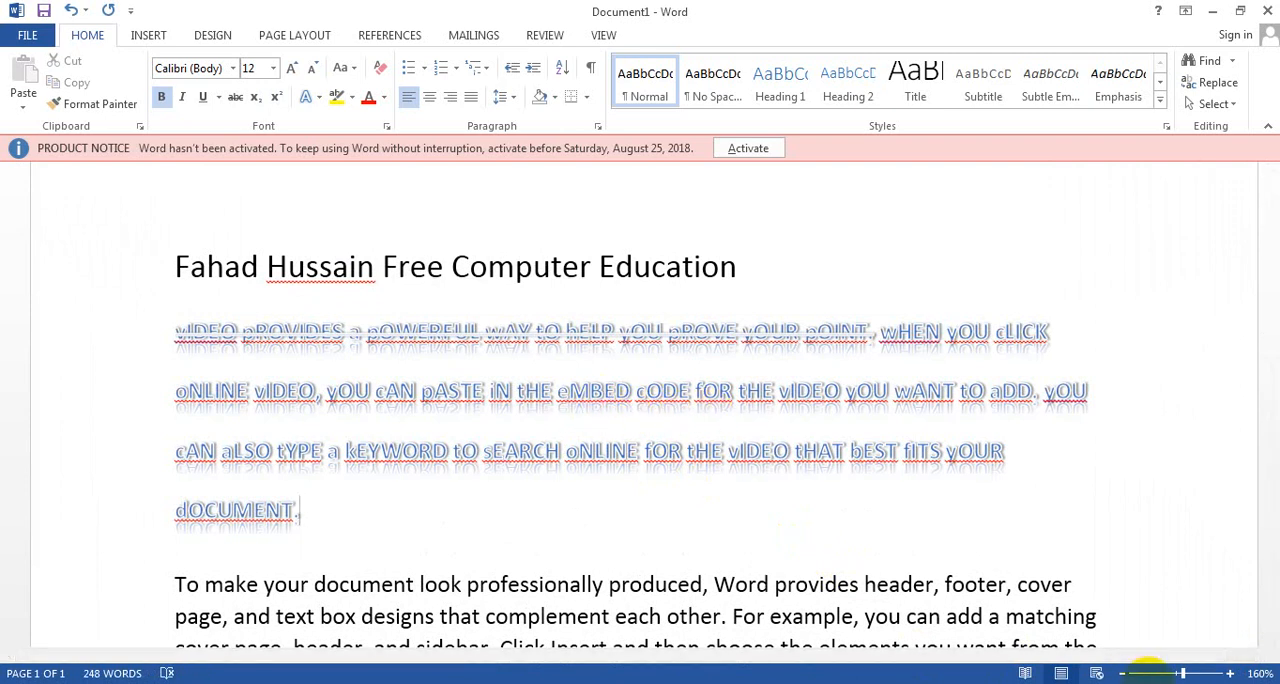
{"action": "left_click", "coordinate": [1124, 673]}
{"action": "left_click", "coordinate": [1124, 673]}
{"action": "left_click", "coordinate": [1124, 673]}
{"action": "left_click", "coordinate": [1124, 673]}
{"action": "left_click", "coordinate": [1124, 673]}
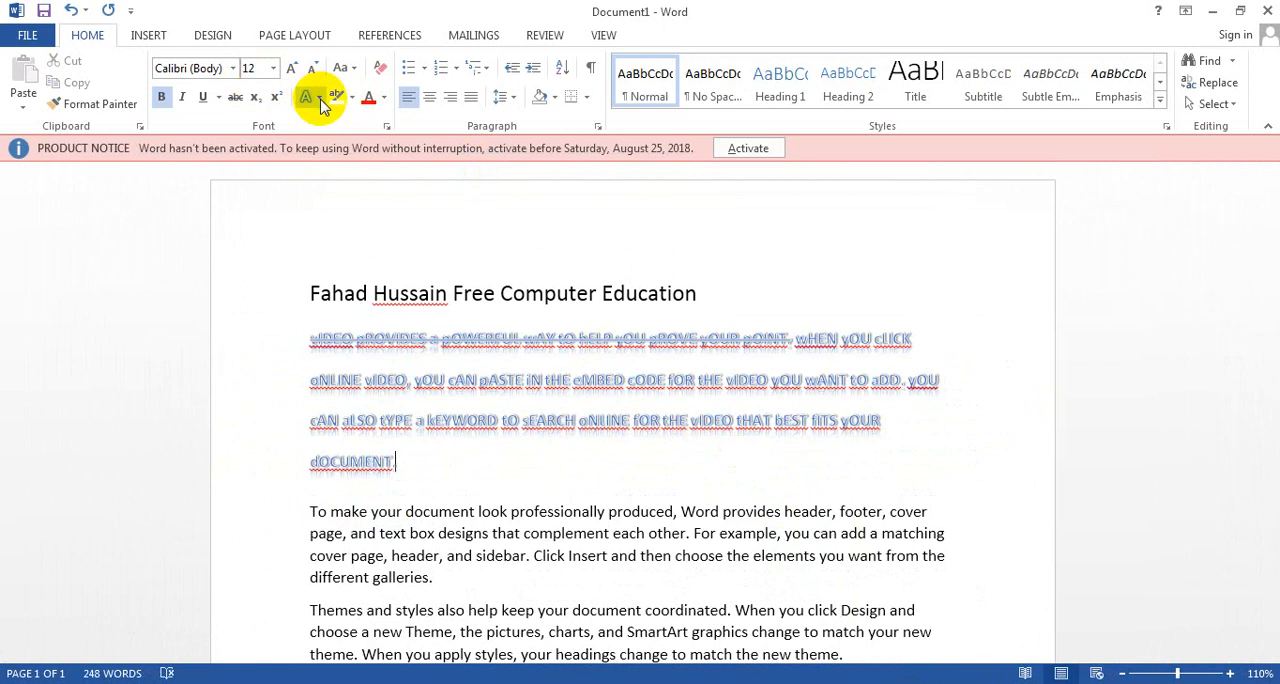
Step: Select the first paragraph below the title and give it a glow in Green, Accent 6
{"action": "left_click_drag", "start_coordinate": [405, 462], "coordinate": [297, 325]}
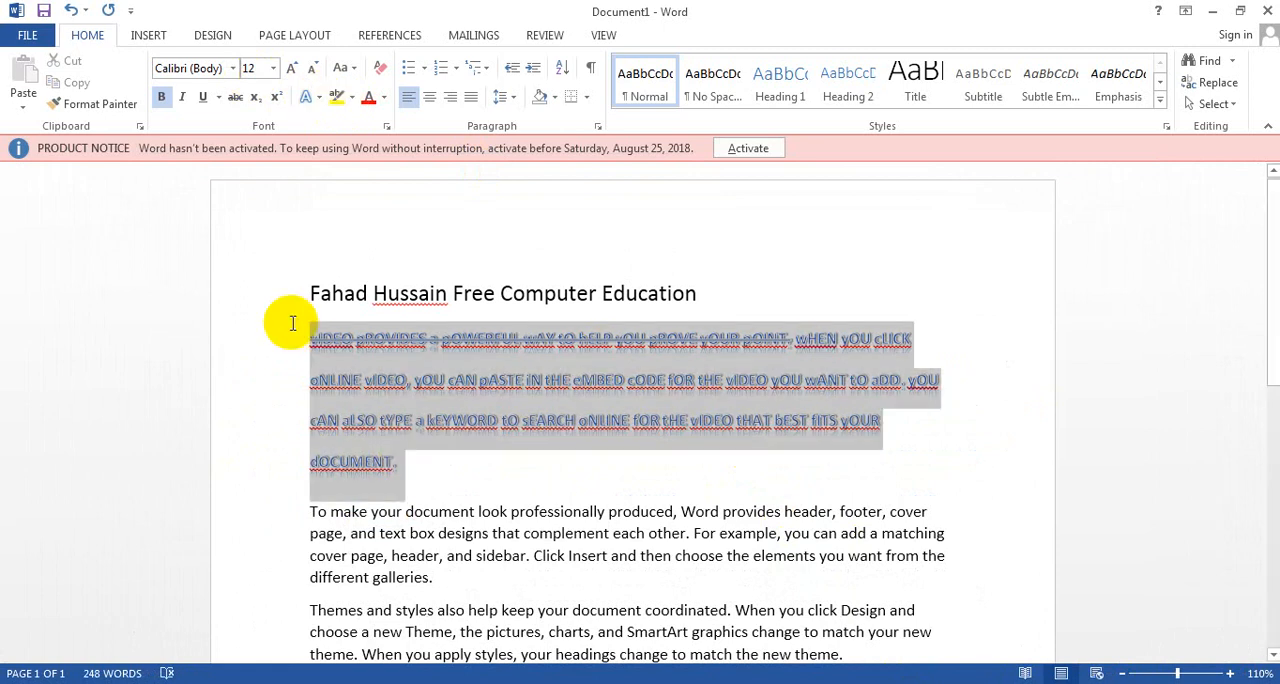
{"action": "left_click", "coordinate": [316, 100]}
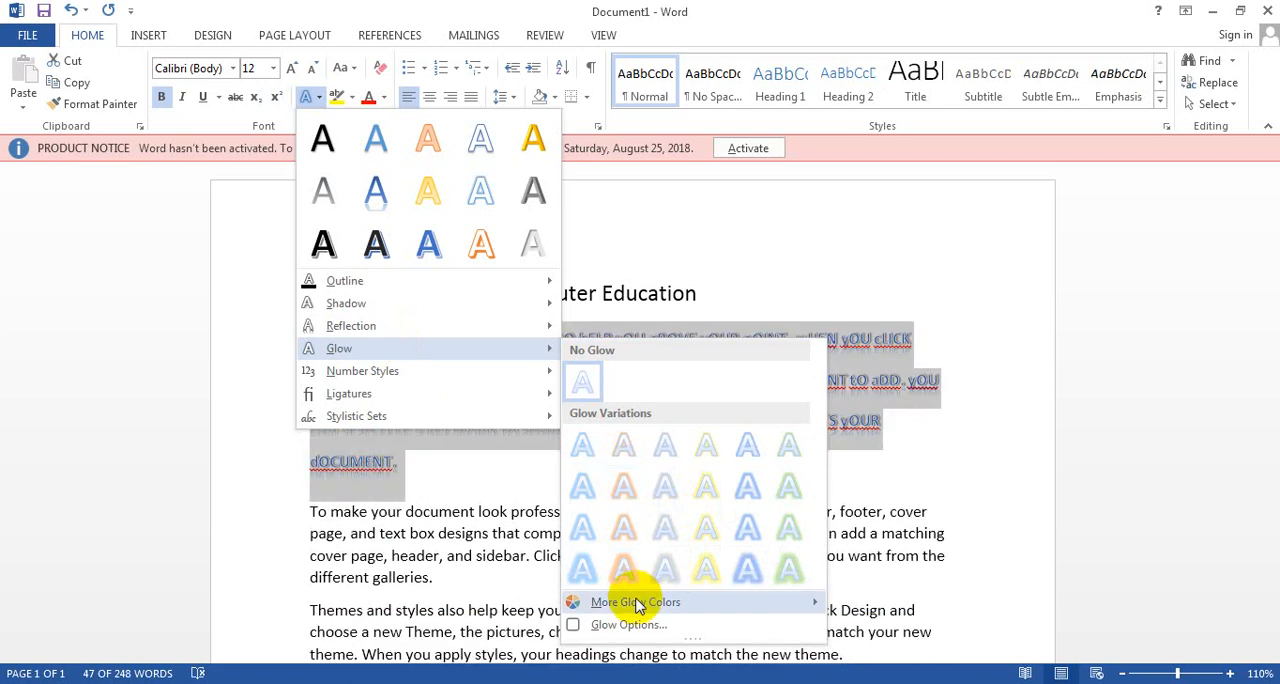
{"action": "mouse_move", "coordinate": [637, 605]}
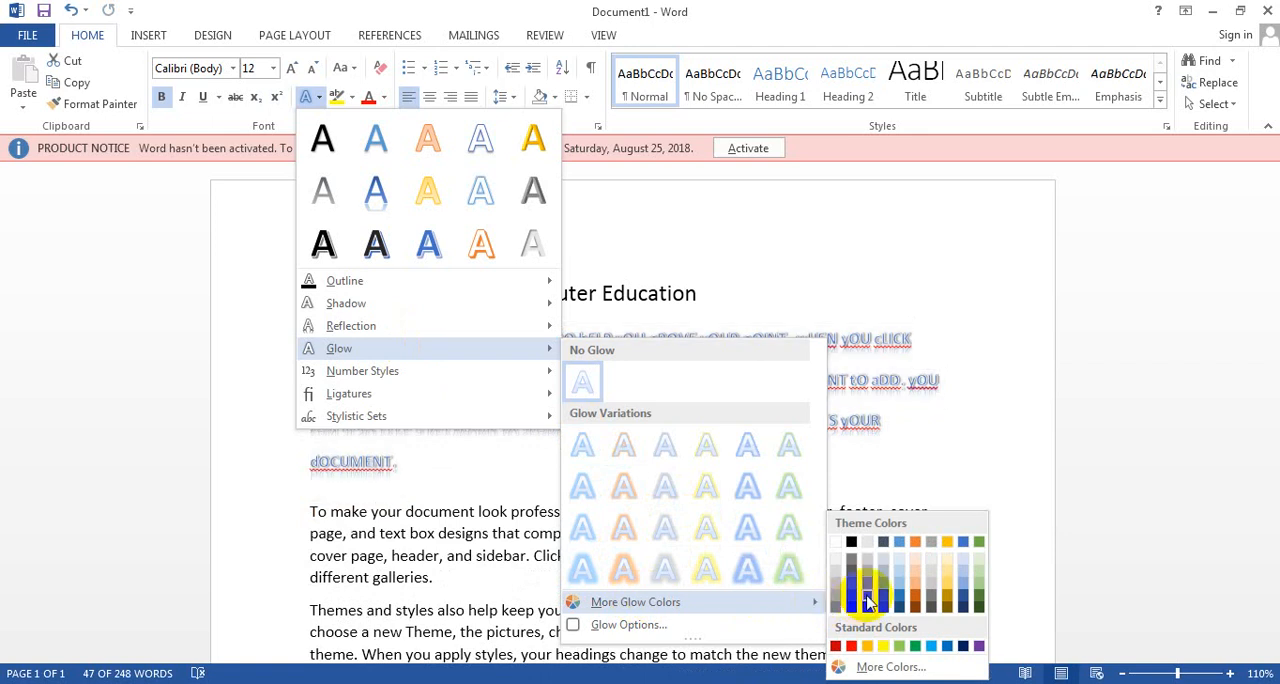
{"action": "left_click", "coordinate": [982, 542]}
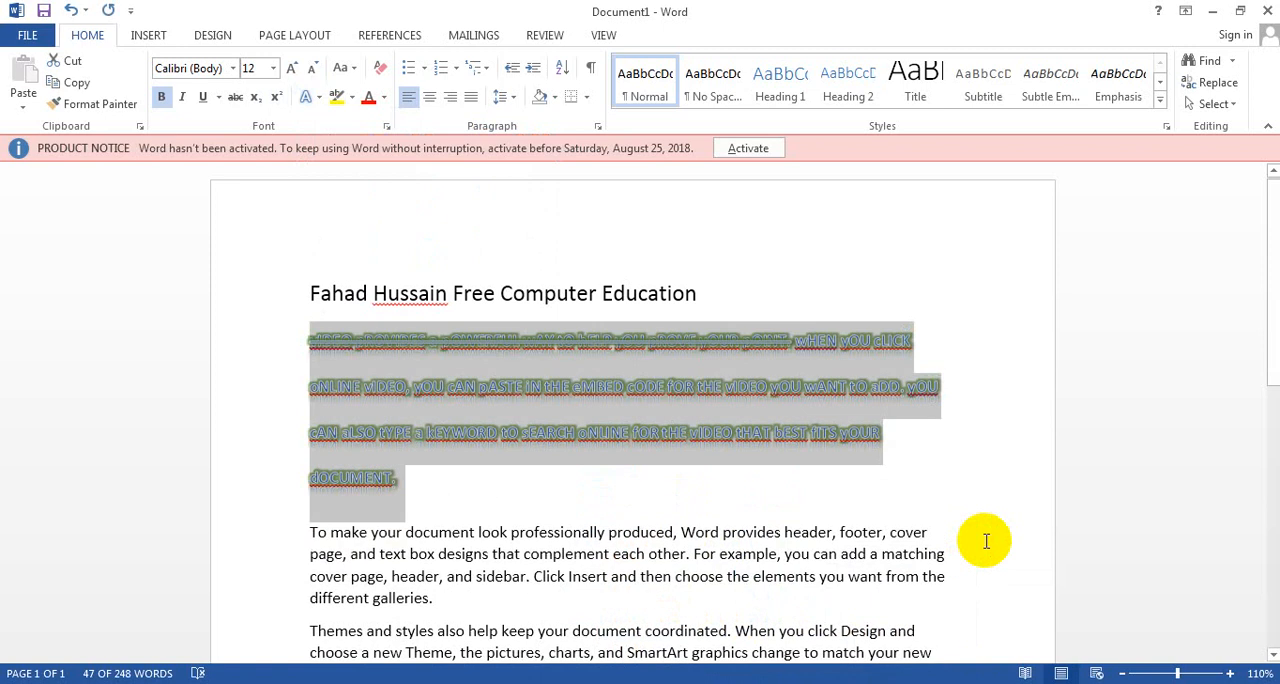
Step: Highlight the selected first paragraph in red and deselect it
{"action": "left_click", "coordinate": [354, 100]}
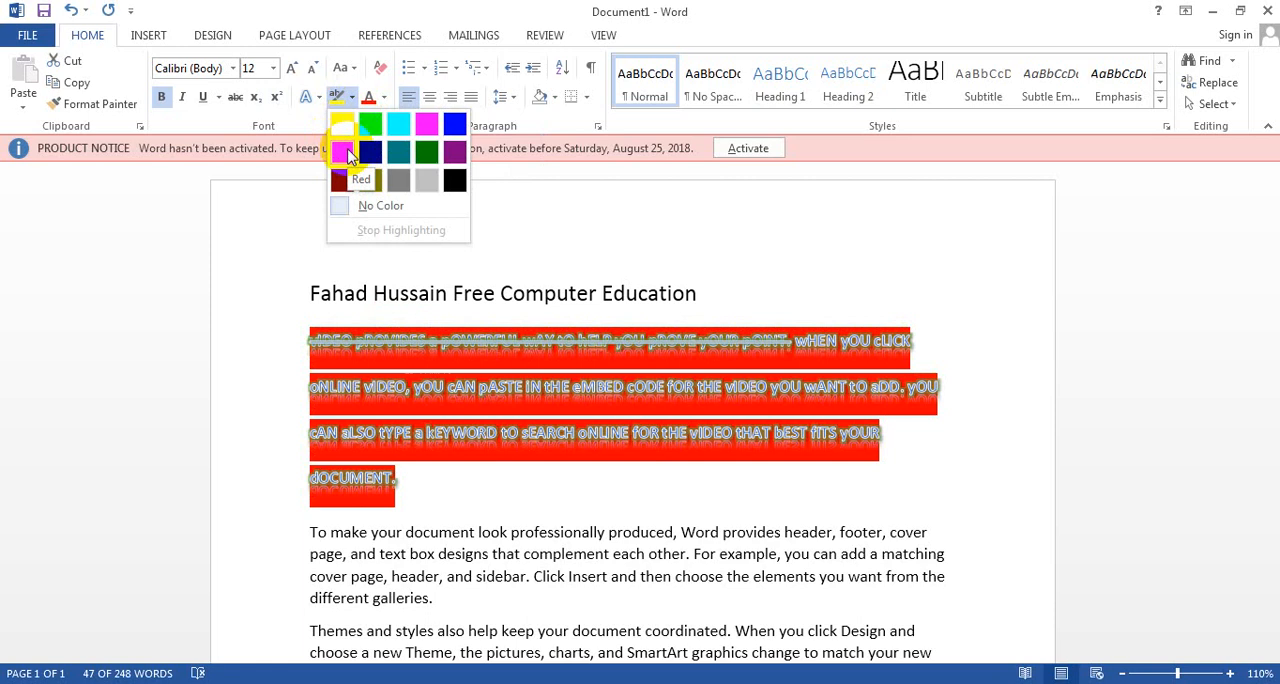
{"action": "left_click", "coordinate": [347, 155]}
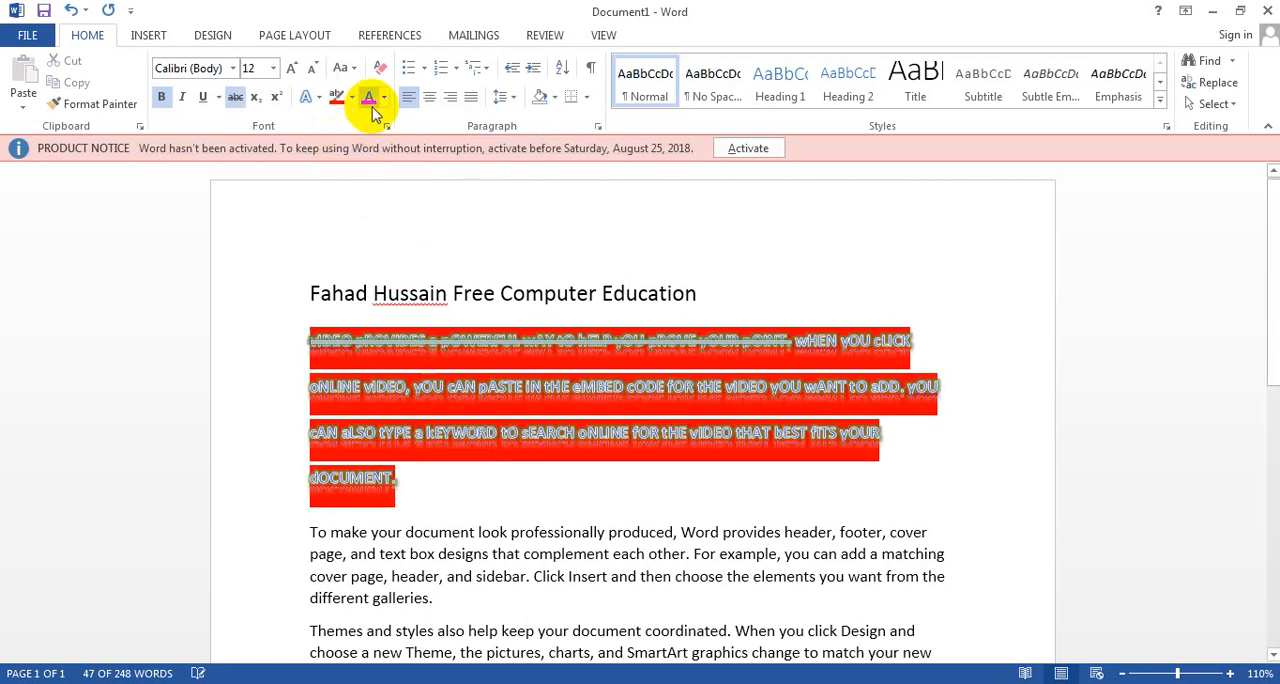
{"action": "key", "text": "Left"}
Step: Try the standard orange and the green theme colour as font colour with no text selected
{"action": "left_click", "coordinate": [382, 100]}
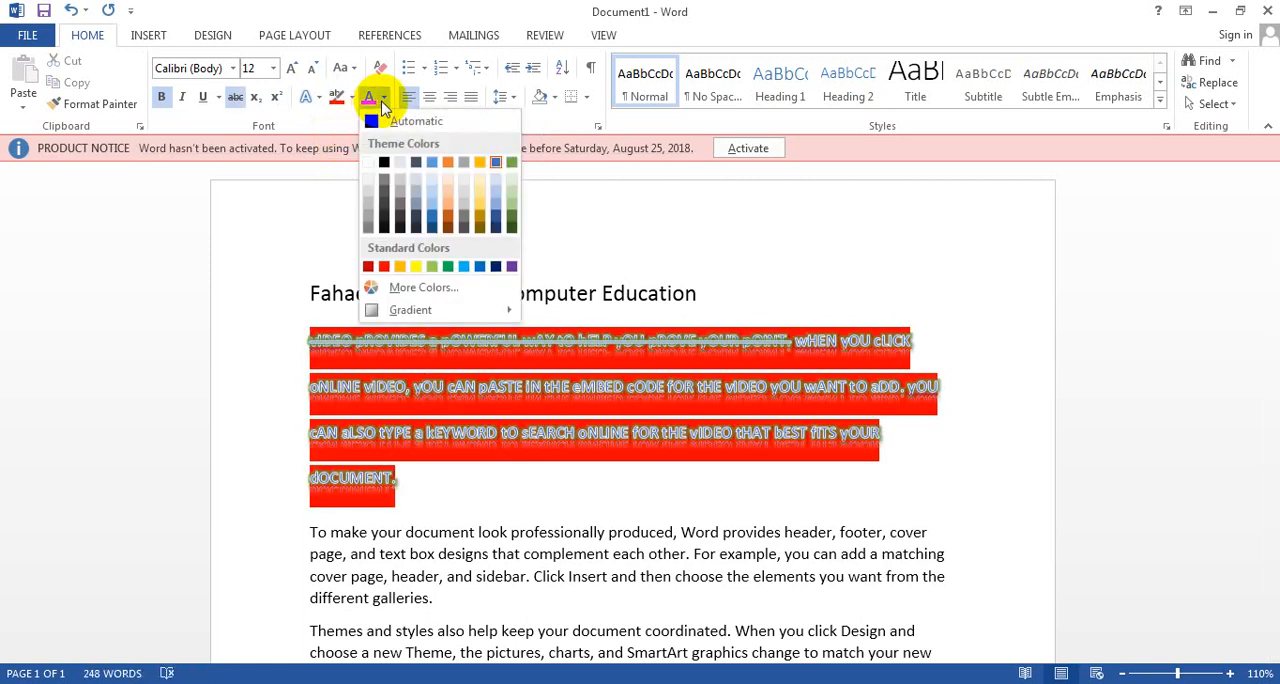
{"action": "left_click", "coordinate": [400, 267]}
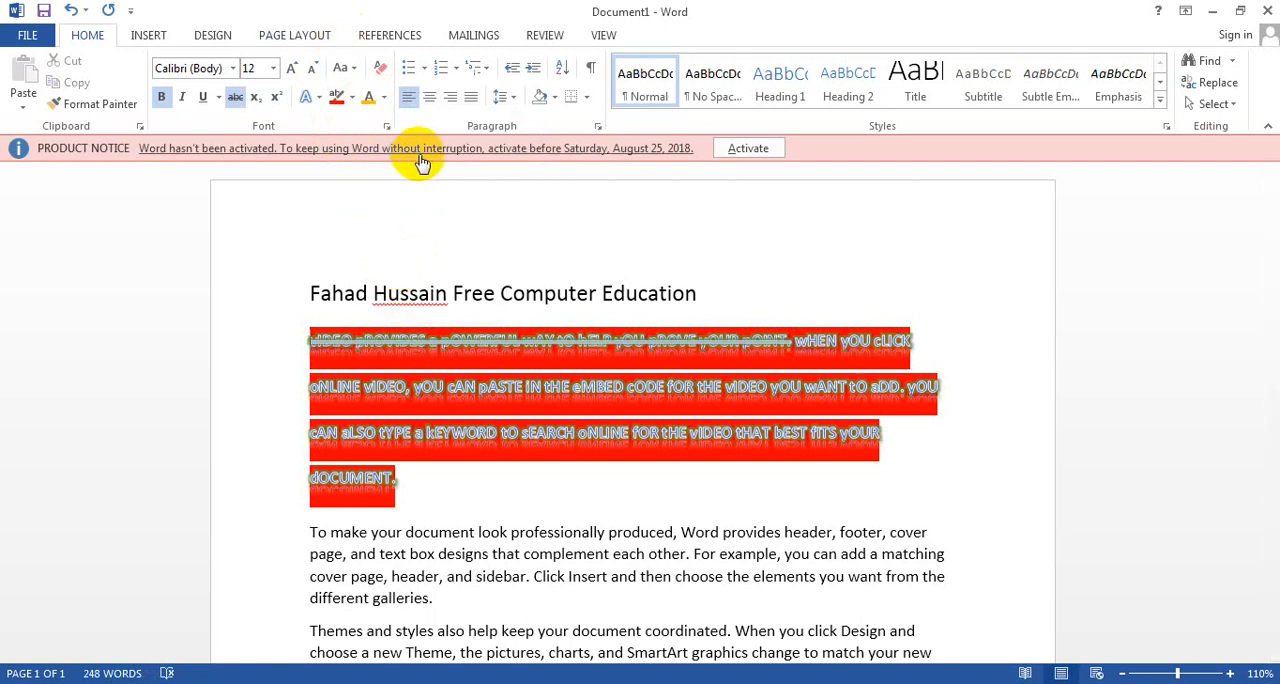
{"action": "left_click", "coordinate": [384, 100]}
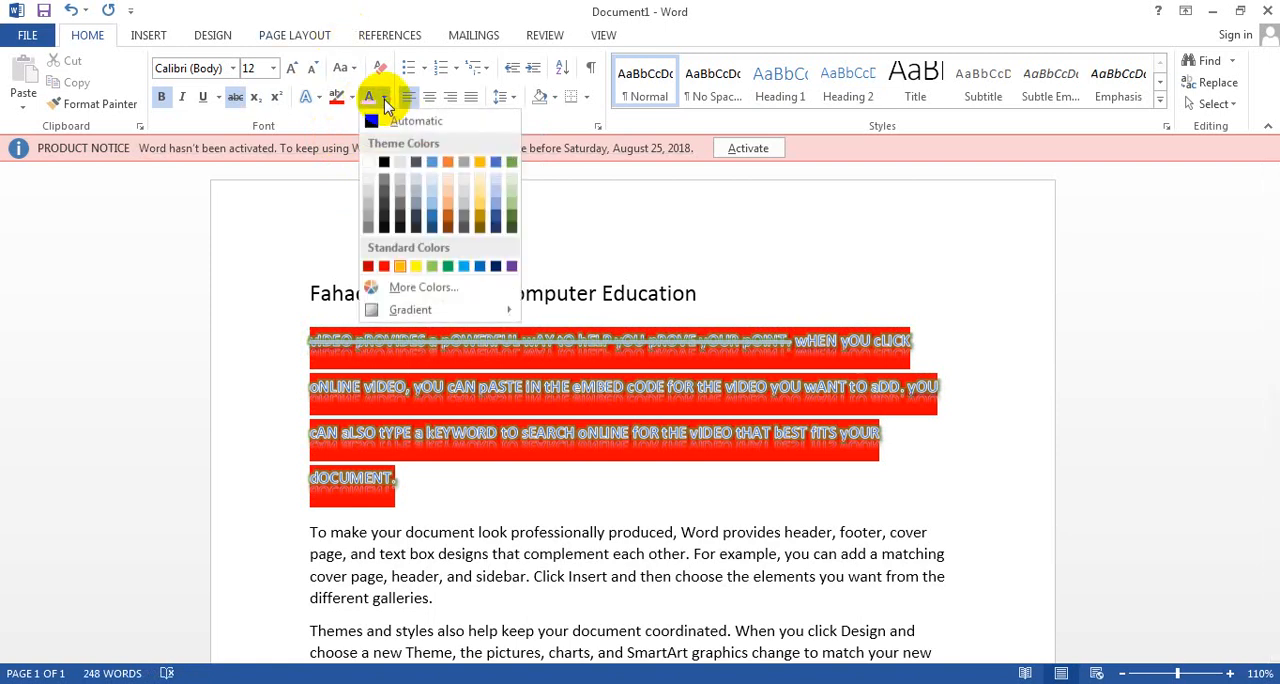
{"action": "left_click", "coordinate": [509, 162]}
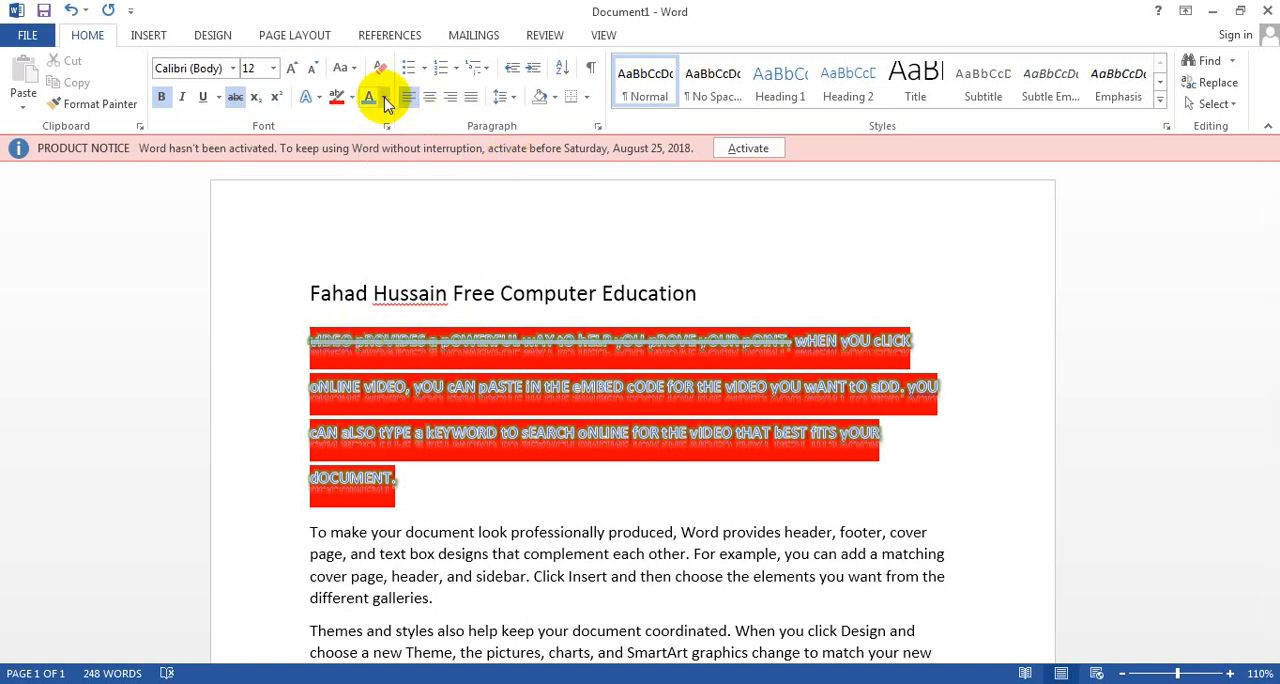
Step: Select the first paragraph below the title and set its font colour to the standard yellow
{"action": "mouse_move", "coordinate": [404, 487]}
{"action": "left_mouse_down"}
{"action": "mouse_move", "coordinate": [271, 377]}
{"action": "mouse_move", "coordinate": [251, 337]}
{"action": "left_mouse_up"}
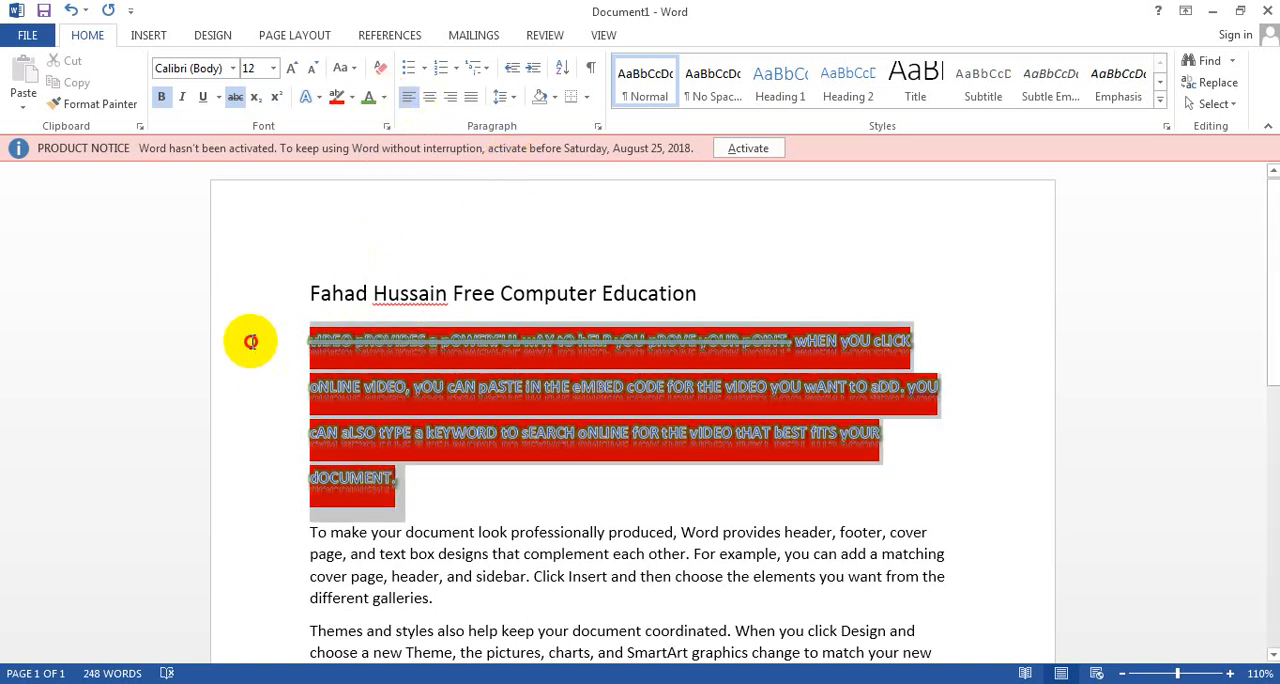
{"action": "left_click", "coordinate": [384, 97]}
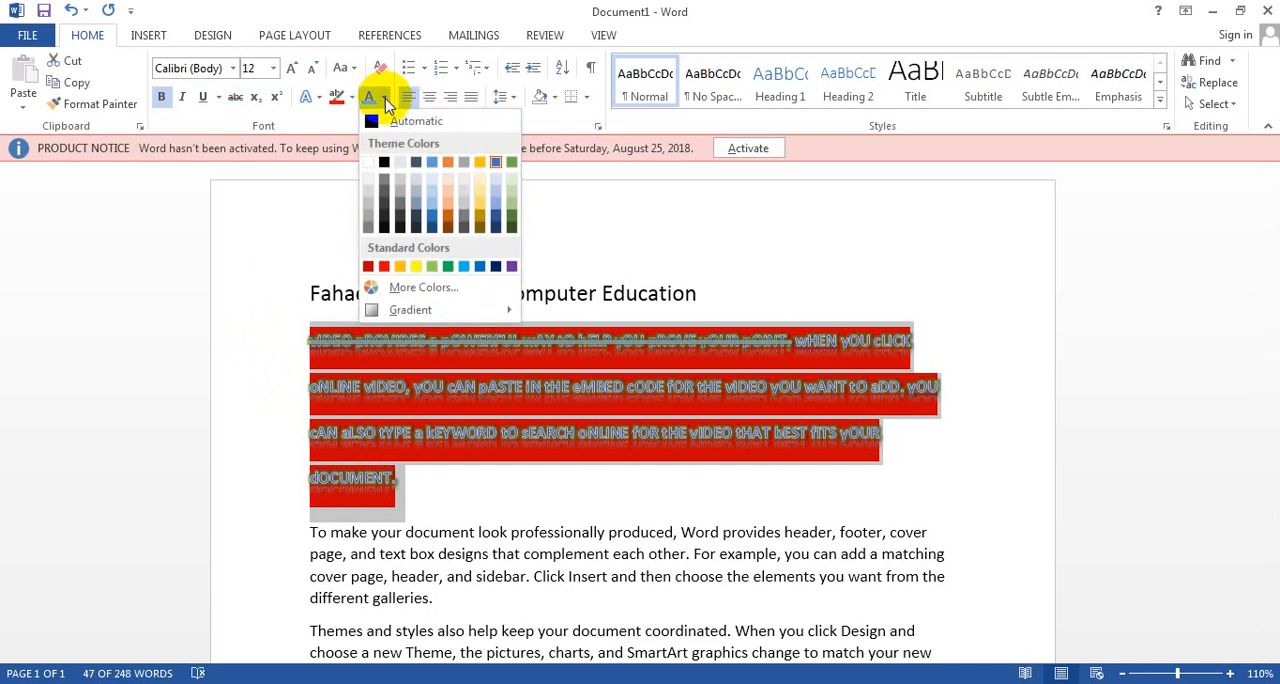
{"action": "left_click", "coordinate": [417, 268]}
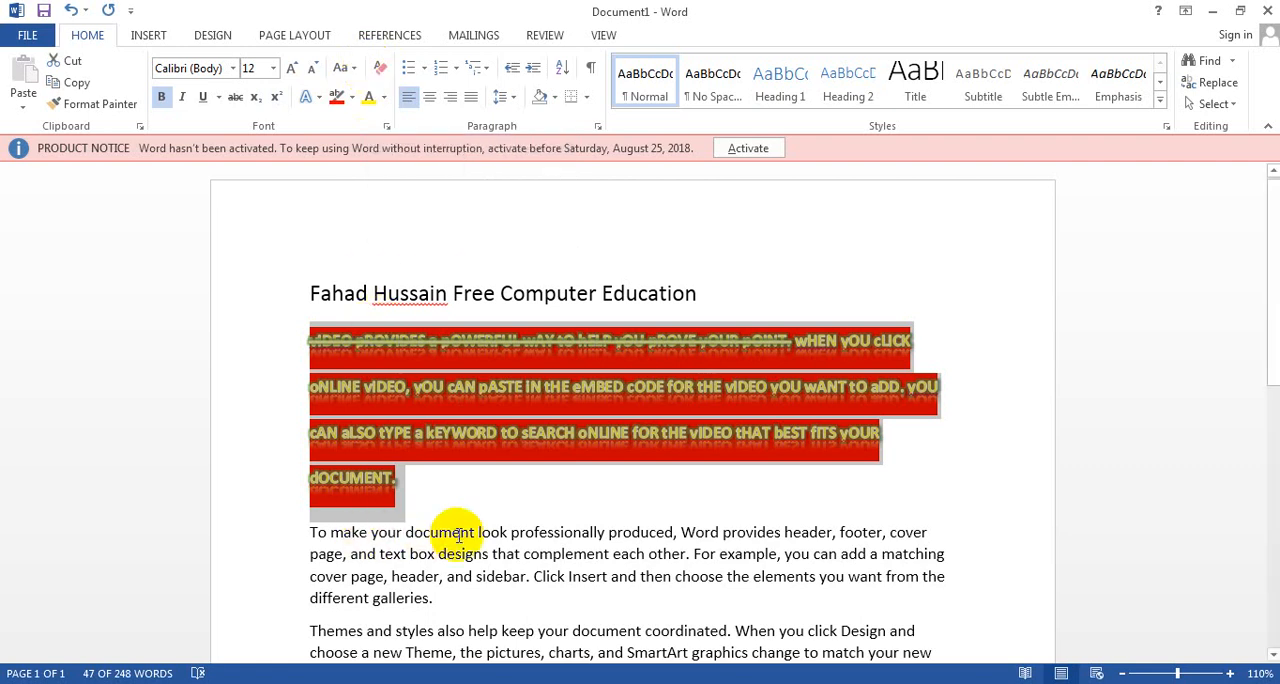
Step: Clear all formatting from the first paragraph below the title and set its text highlight to No Color
{"action": "left_click", "coordinate": [380, 72]}
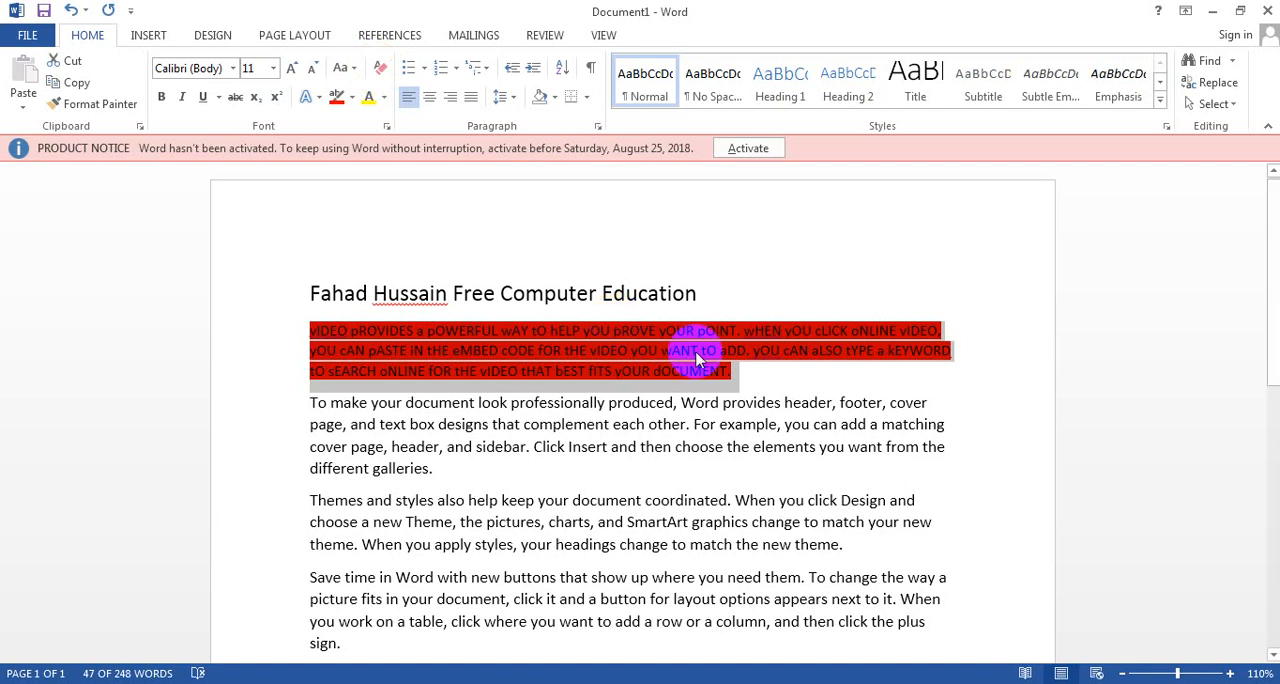
{"action": "left_click", "coordinate": [764, 384]}
{"action": "left_click_drag", "start_coordinate": [733, 370], "coordinate": [310, 338]}
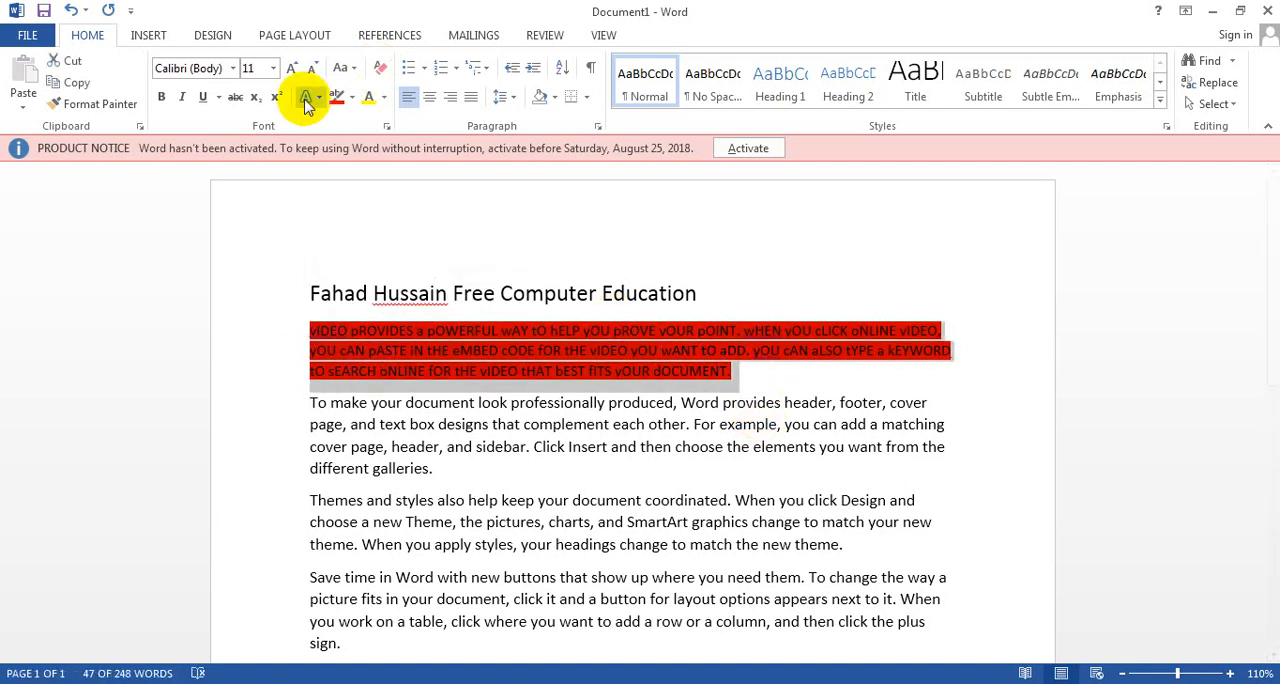
{"action": "left_click", "coordinate": [352, 97]}
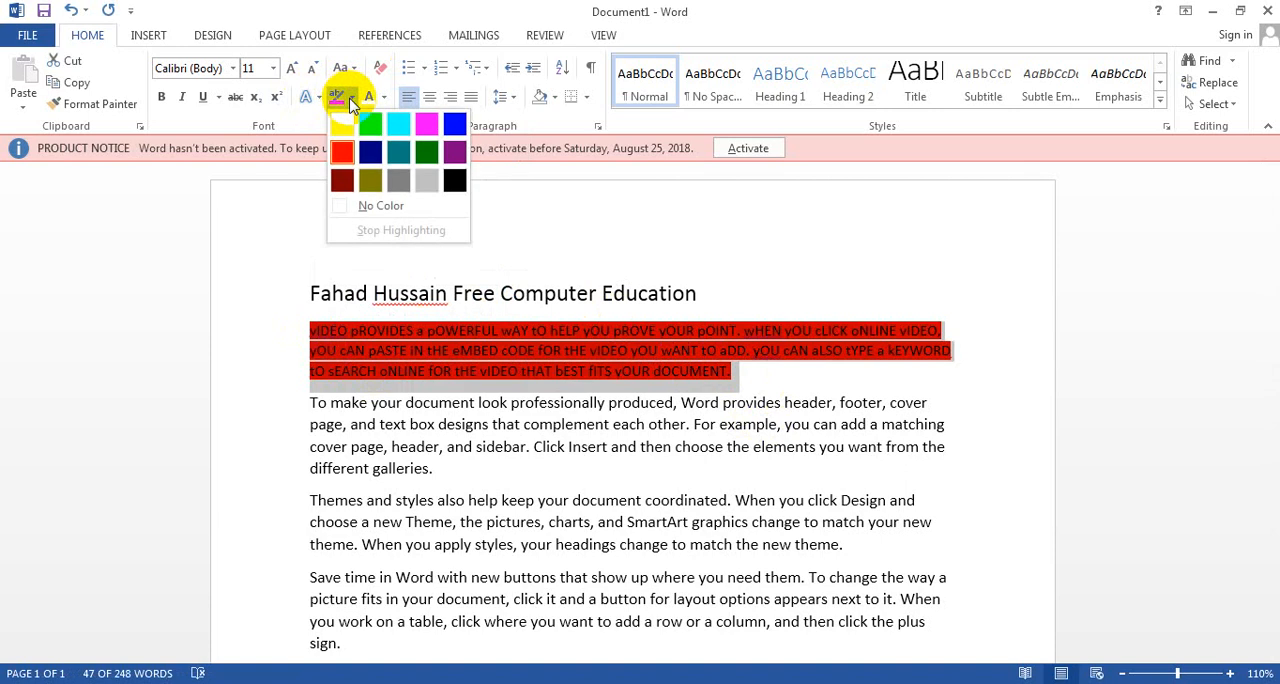
{"action": "left_click", "coordinate": [372, 207]}
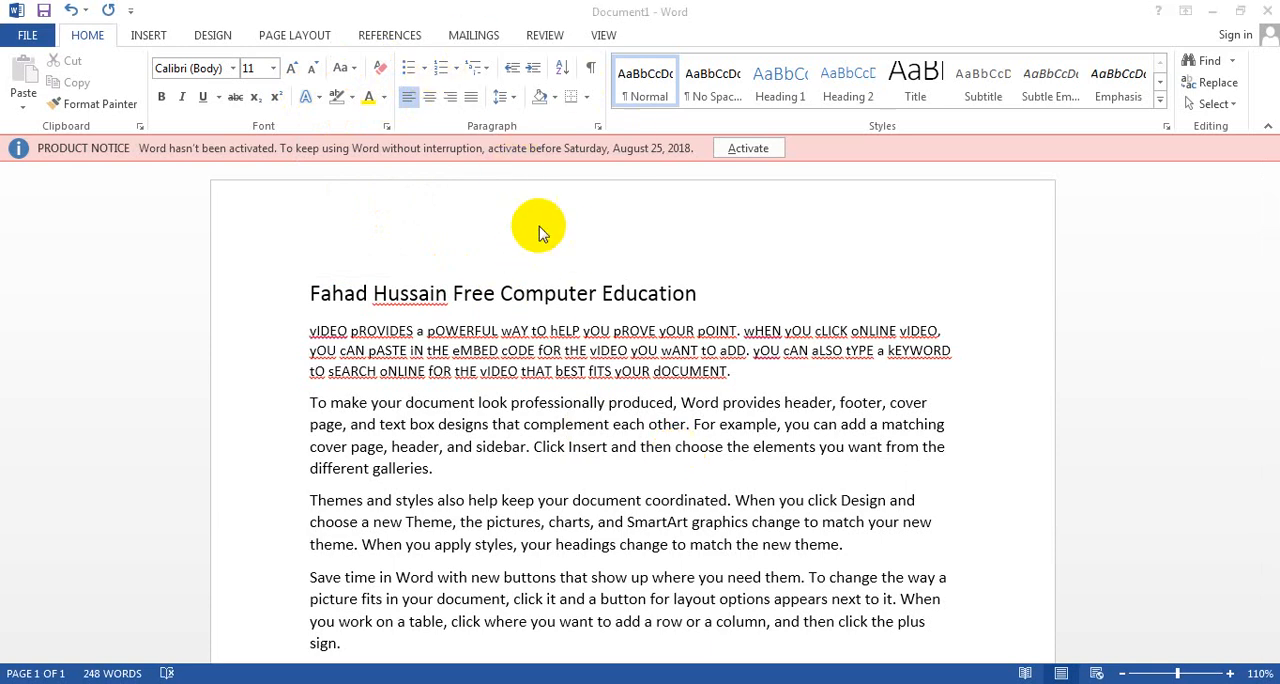
Step: Add a new line after the first paragraph and start a bulleted list there with the multicoloured plus-shaped bullet
{"action": "left_click", "coordinate": [735, 373]}
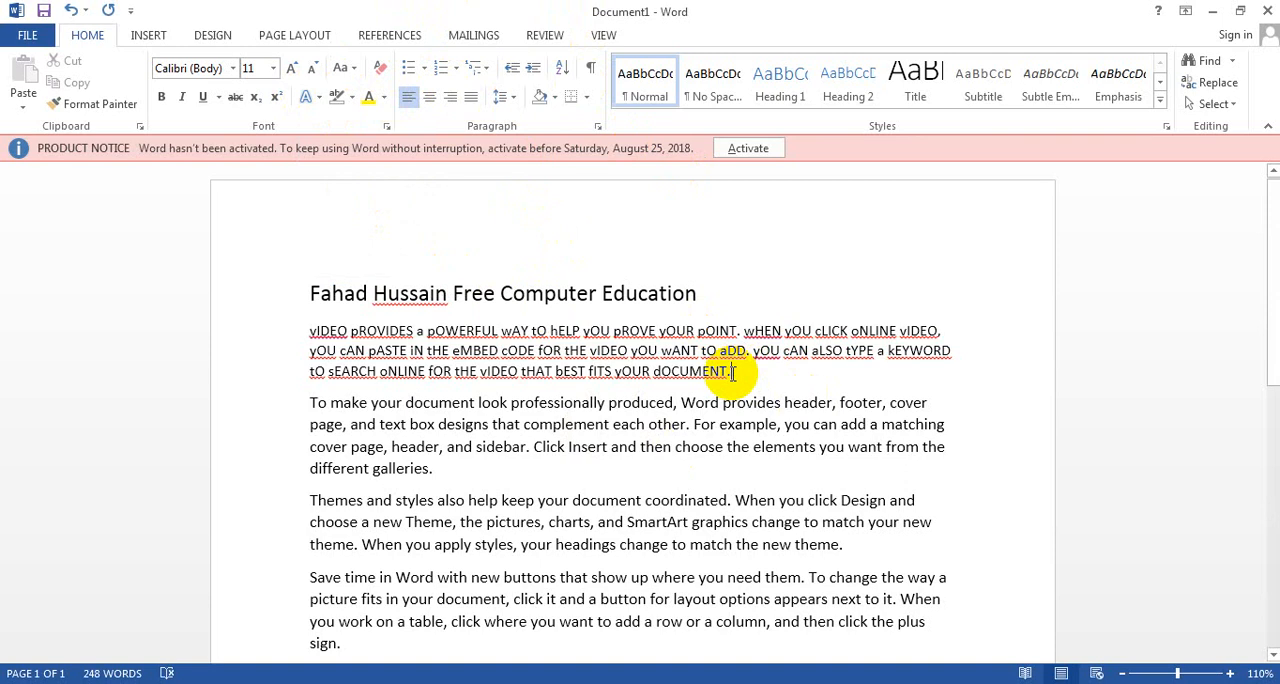
{"action": "key", "text": "Return"}
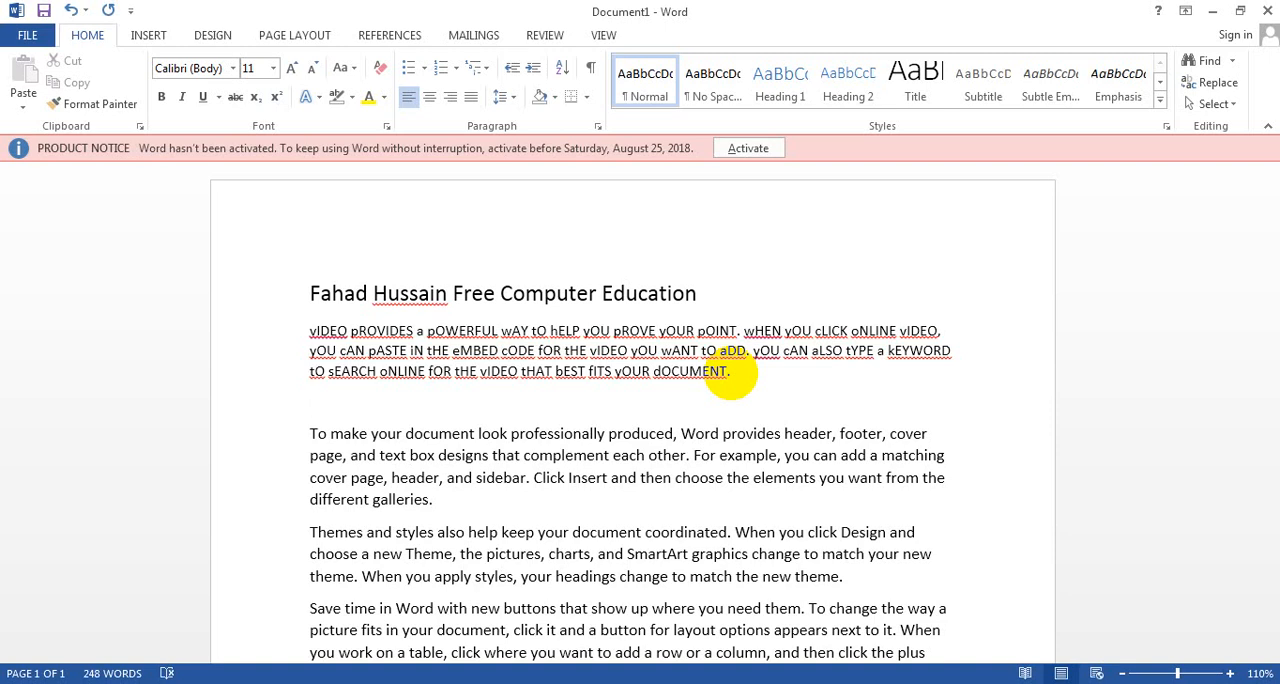
{"action": "left_click", "coordinate": [410, 70]}
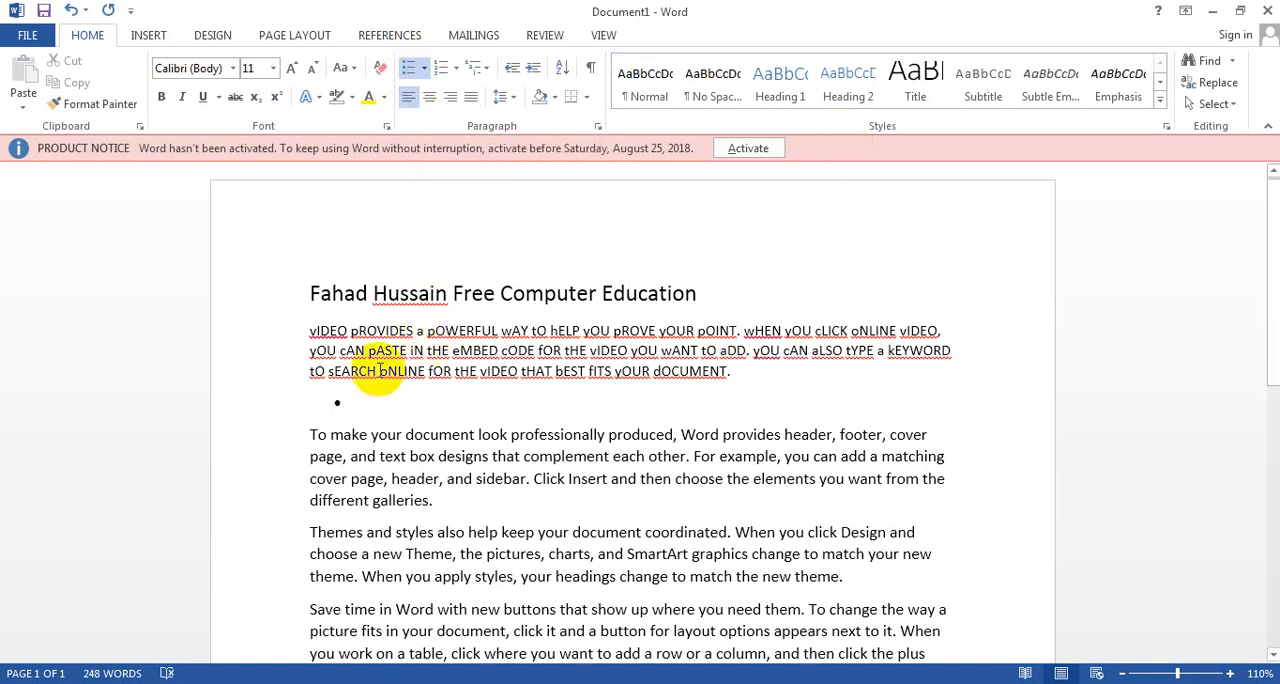
{"action": "left_click", "coordinate": [424, 68]}
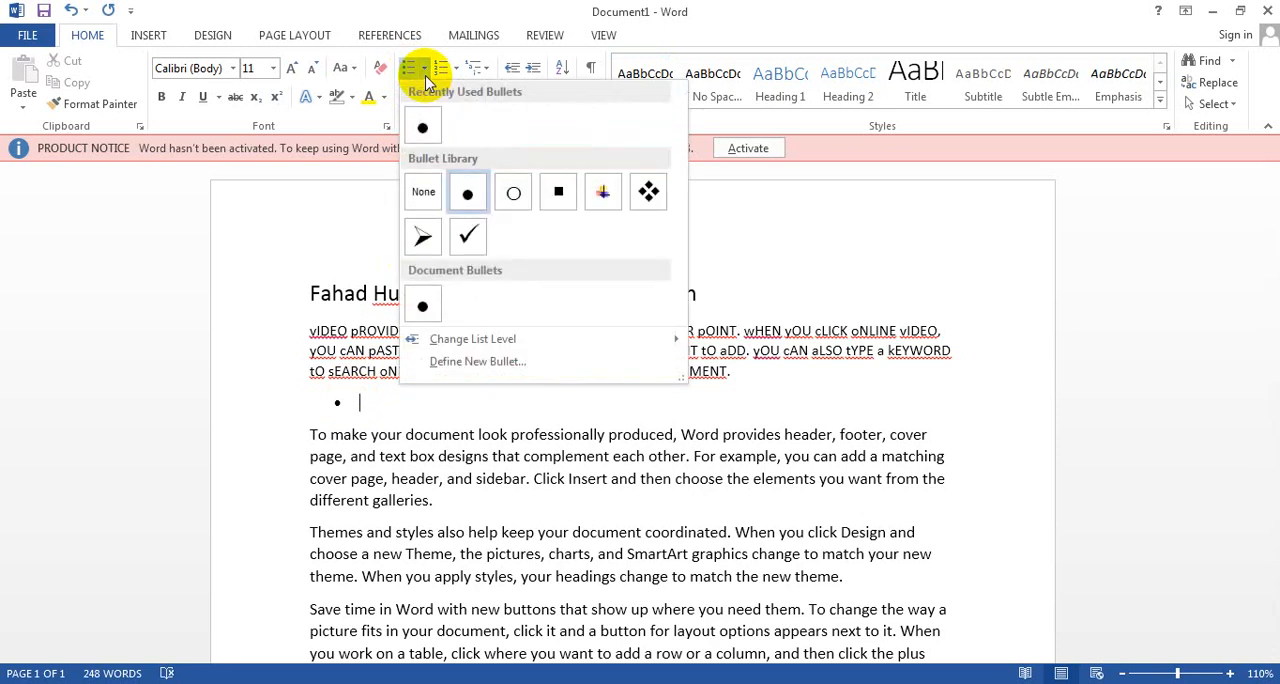
{"action": "left_click", "coordinate": [601, 197]}
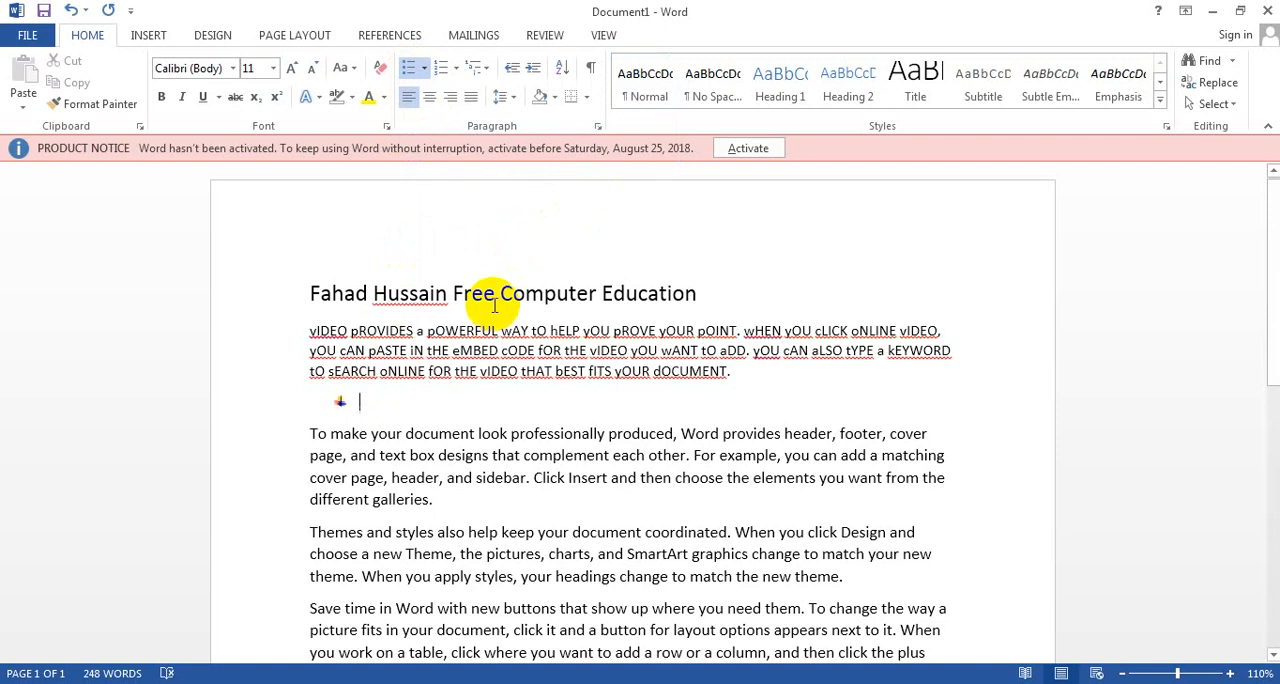
Step: Enter three sample first names as separate bullet items and end the bulleted list
{"action": "type", "text": "Jo"}
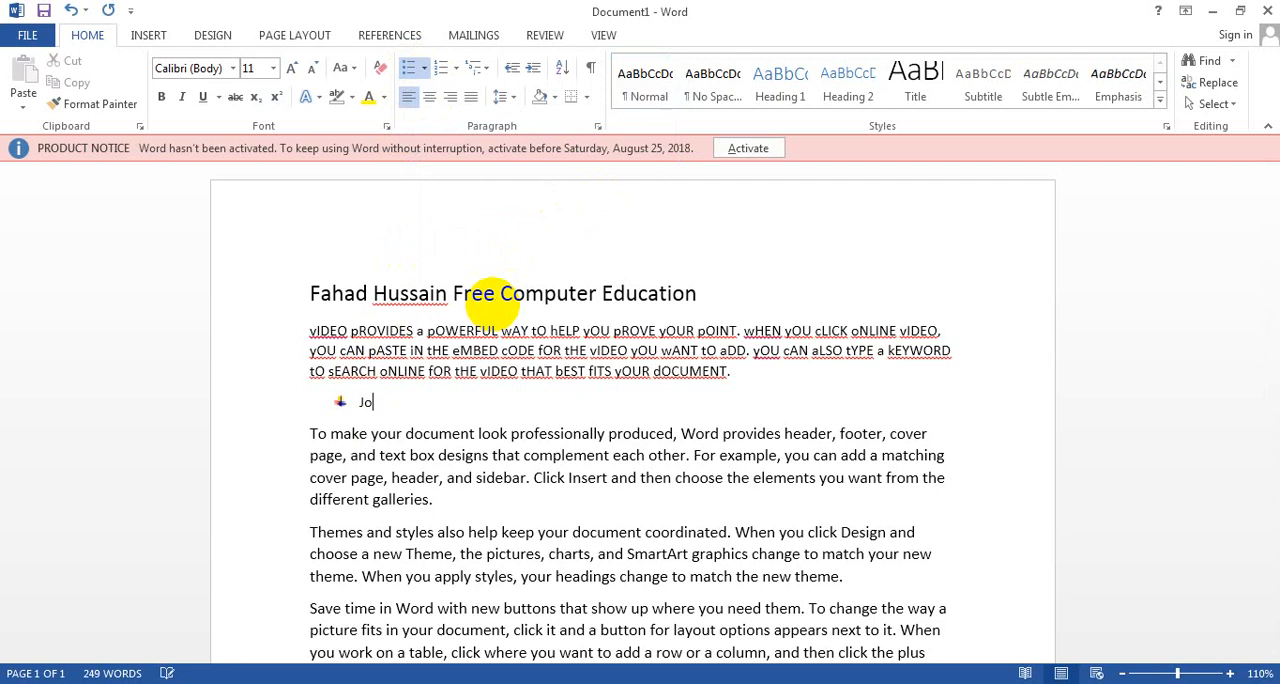
{"action": "type", "text": "hn"}
{"action": "key", "text": "Return"}
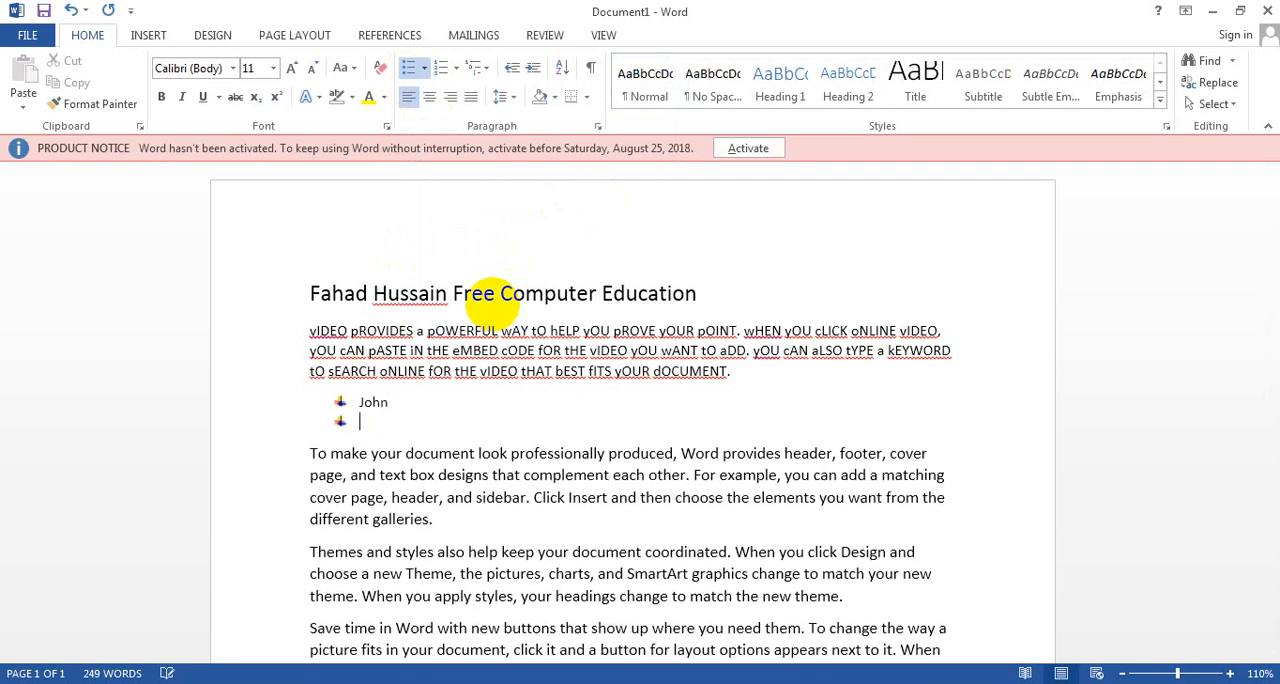
{"action": "type", "text": "Adam"}
{"action": "key", "text": "Return"}
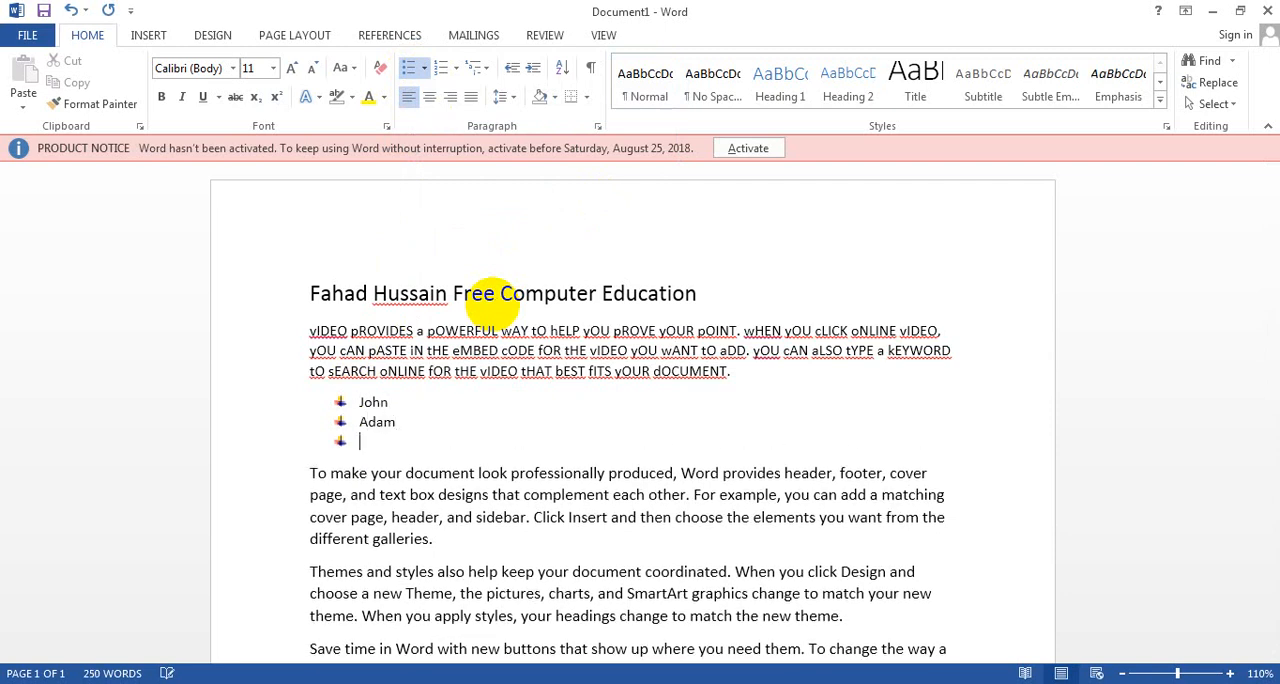
{"action": "type", "text": "Eve"}
{"action": "key", "text": "Return"}
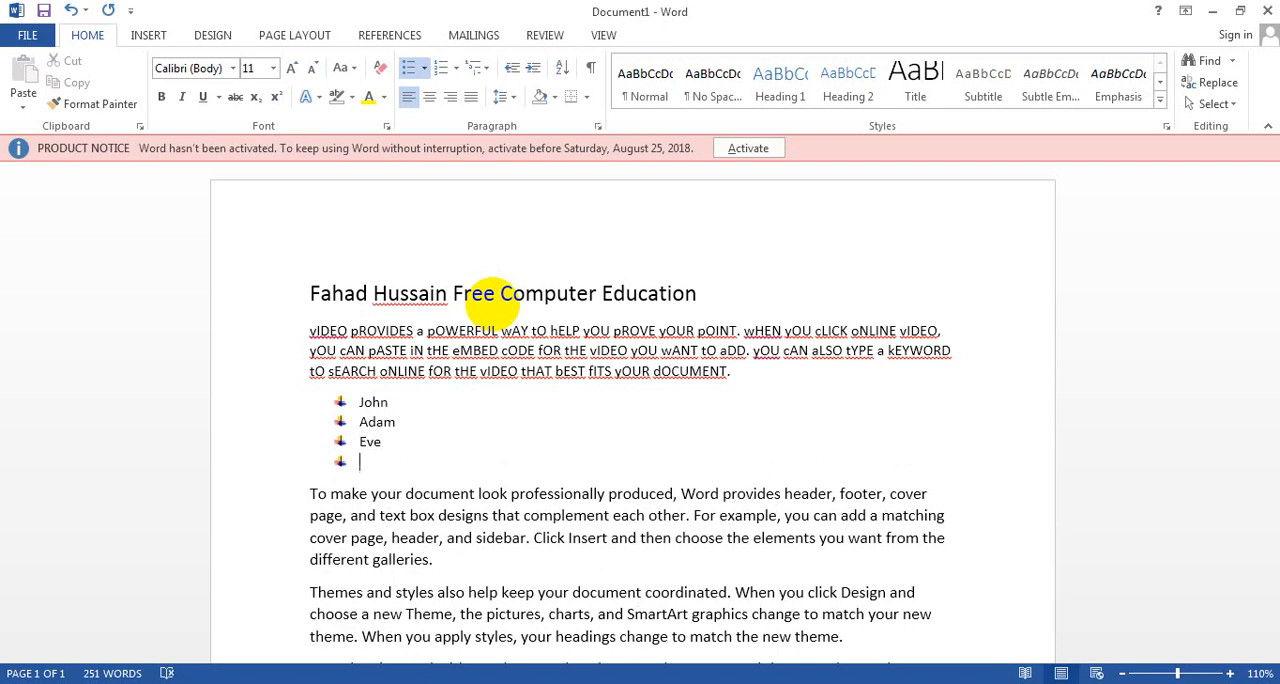
{"action": "key", "text": "Return"}
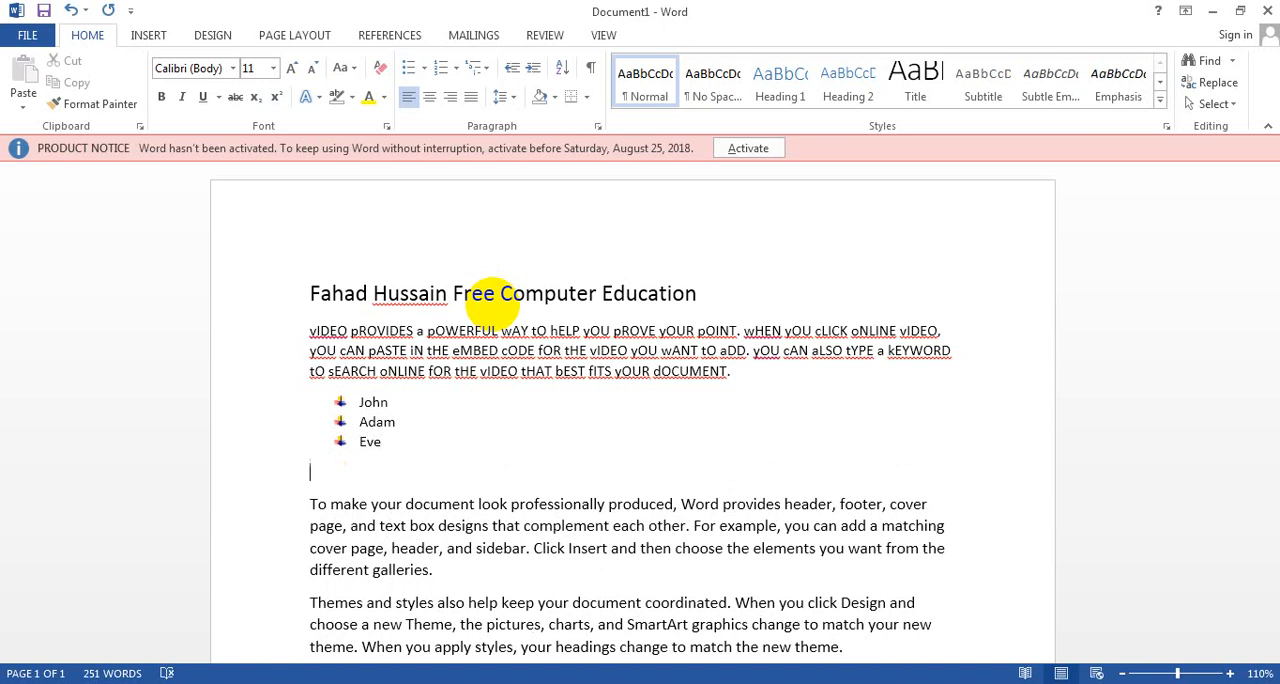
Step: Below the bulleted list, enter the name from the title followed by "Free Computer Education...." and add a new line
{"action": "type", "text": "Fahad Hussain Free "}
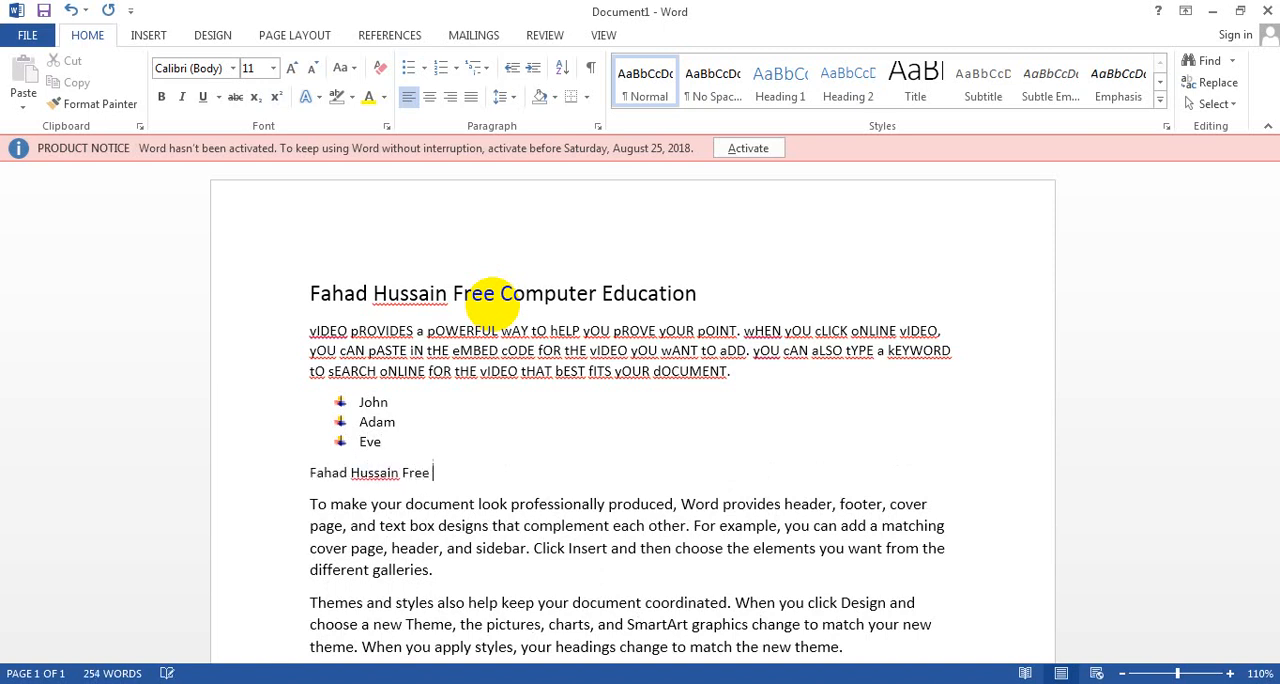
{"action": "type", "text": "Computer Education...."}
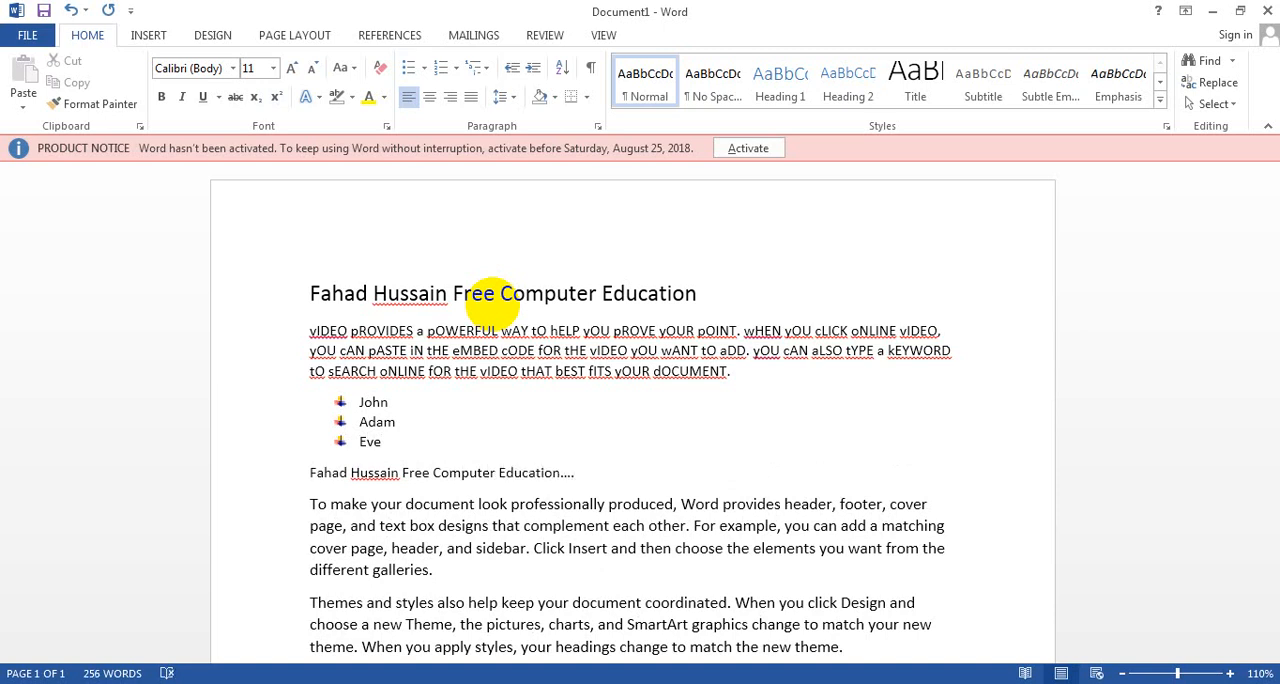
{"action": "key", "text": "Return"}
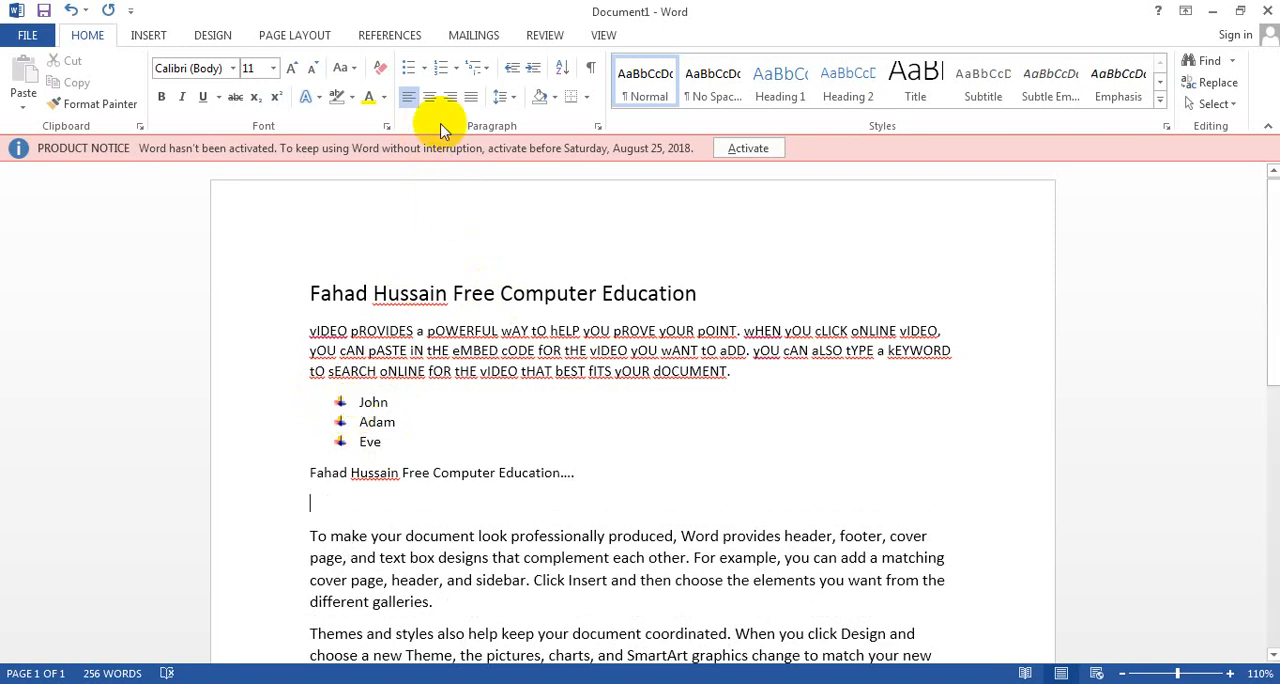
Step: Create a numbered list in the 1. 2. 3. format with the same three first names as the bulleted list, and end the list
{"action": "left_click", "coordinate": [457, 70]}
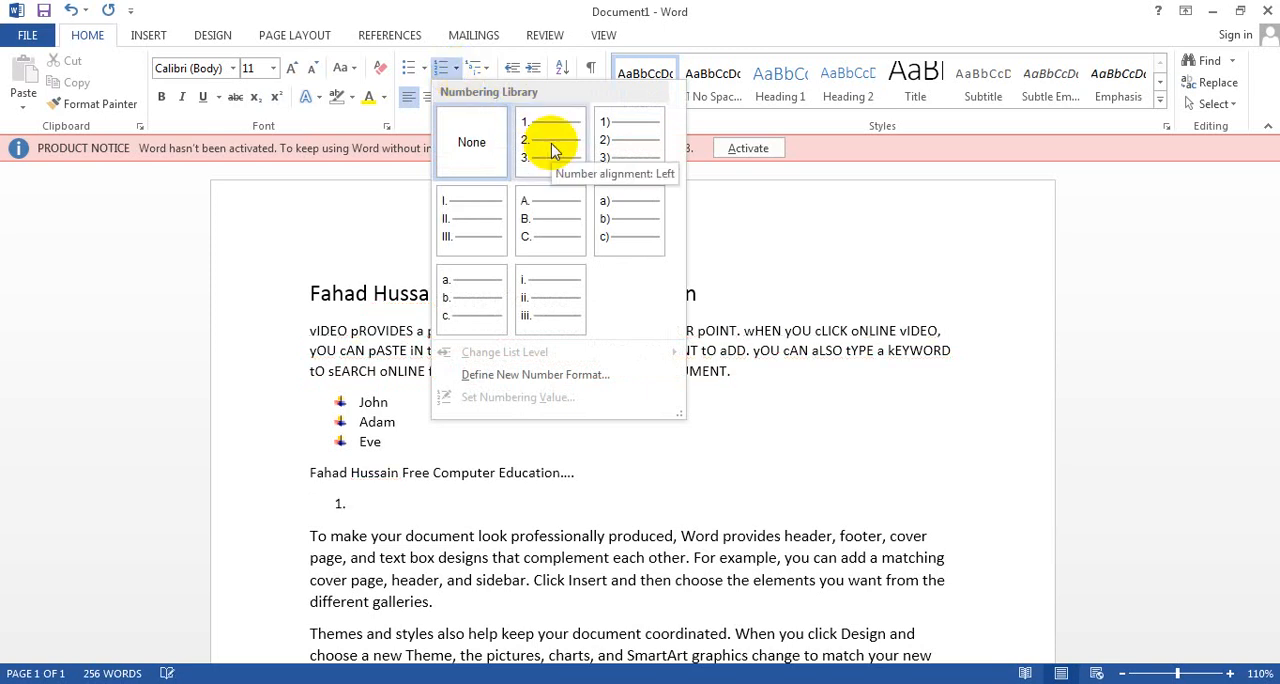
{"action": "left_click", "coordinate": [553, 148]}
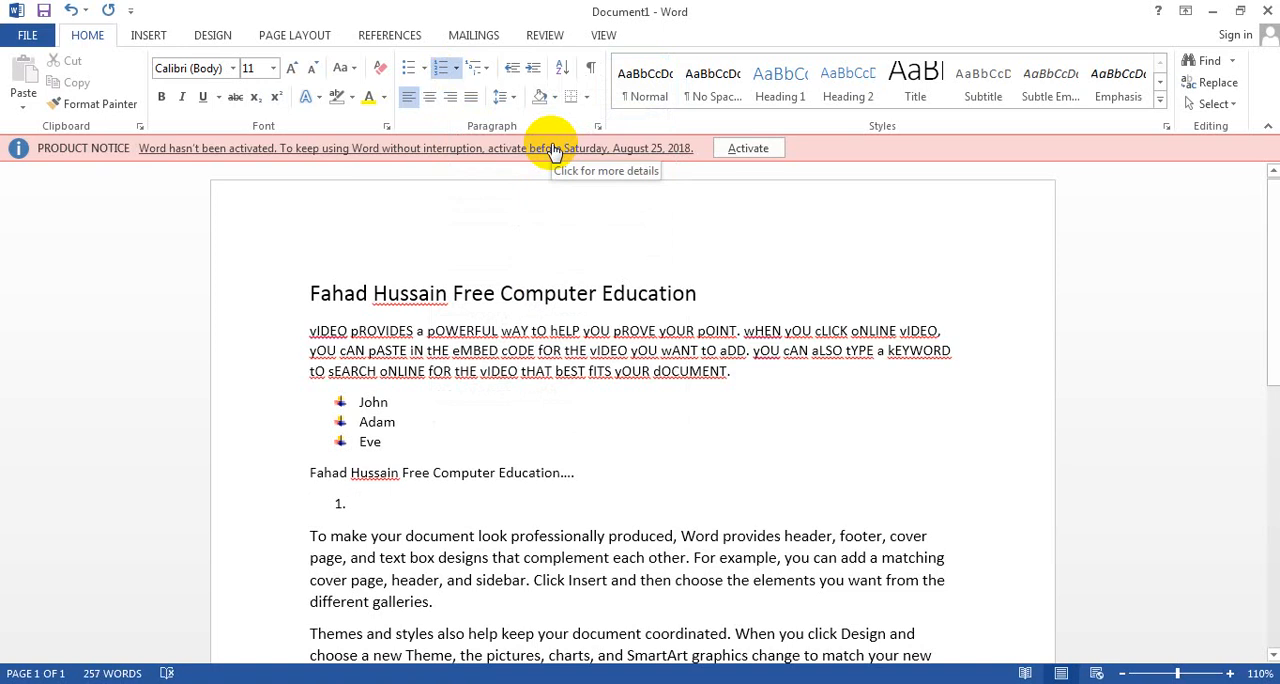
{"action": "type", "text": "John"}
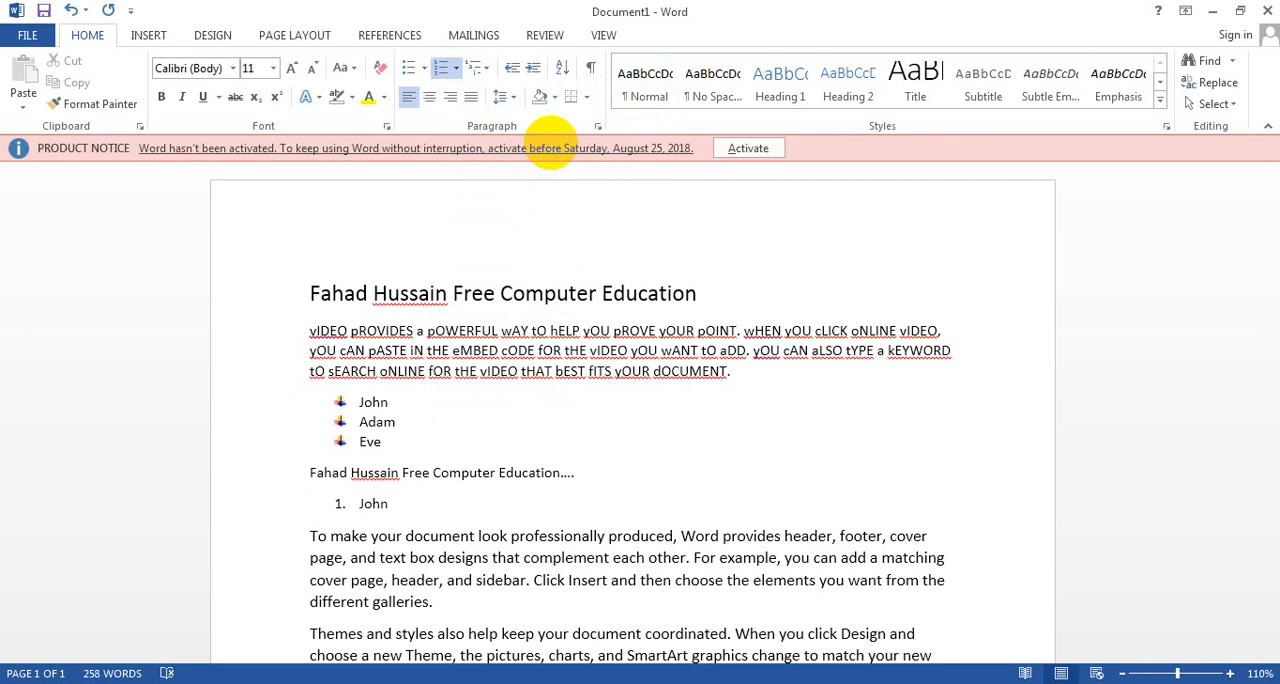
{"action": "key", "text": "Return"}
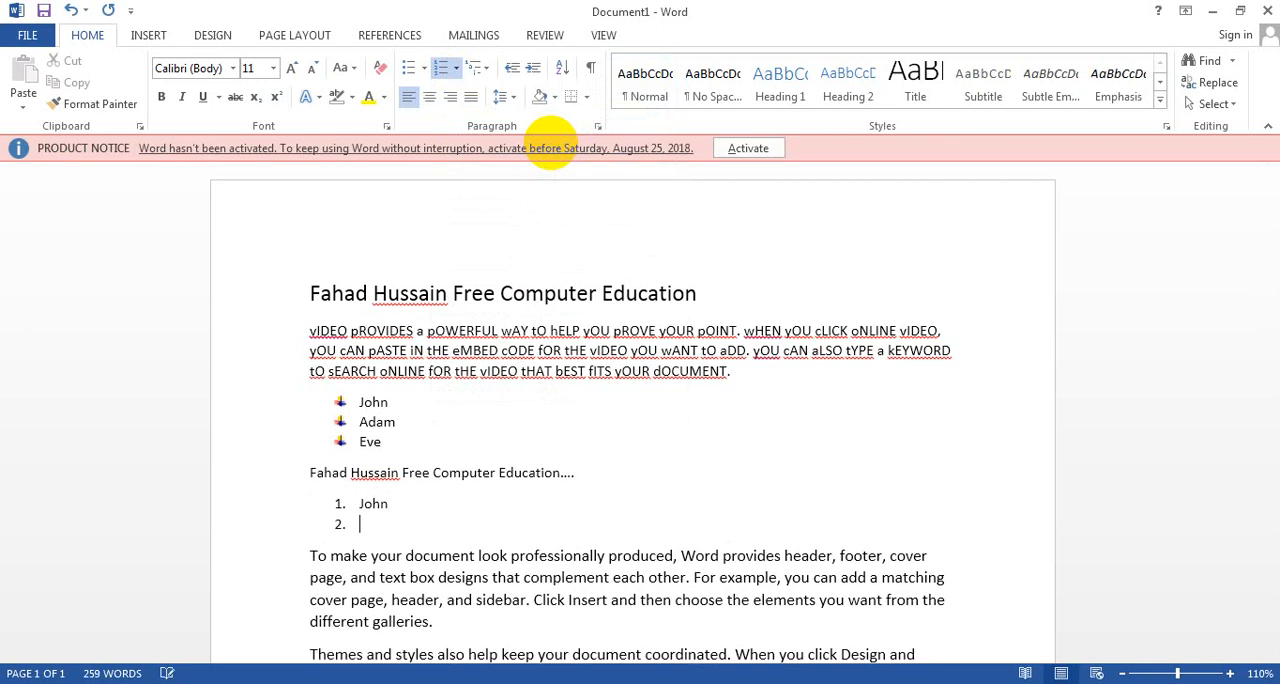
{"action": "type", "text": "Adam"}
{"action": "key", "text": "Return"}
{"action": "type", "text": "Eve"}
{"action": "key", "text": "Return"}
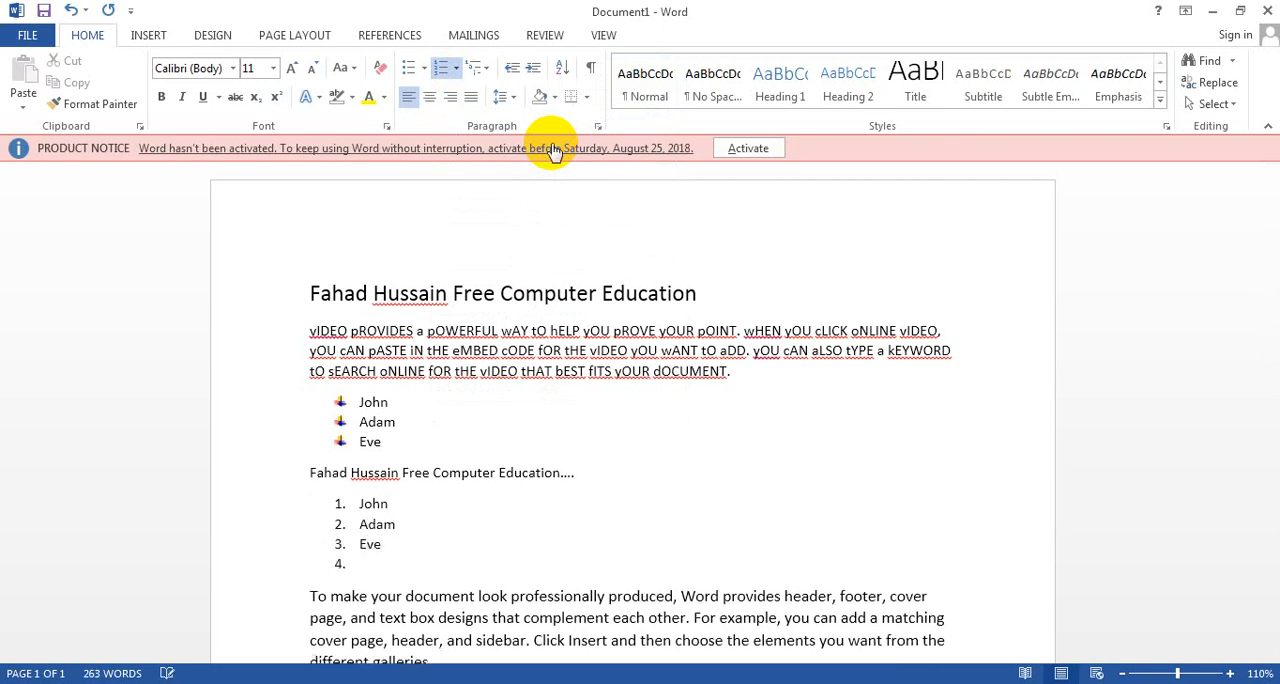
{"action": "key", "text": "Return"}
Step: Below the numbered list, enter the name from the title followed by "Free Computer Education" and add a new line
{"action": "type", "text": "F"}
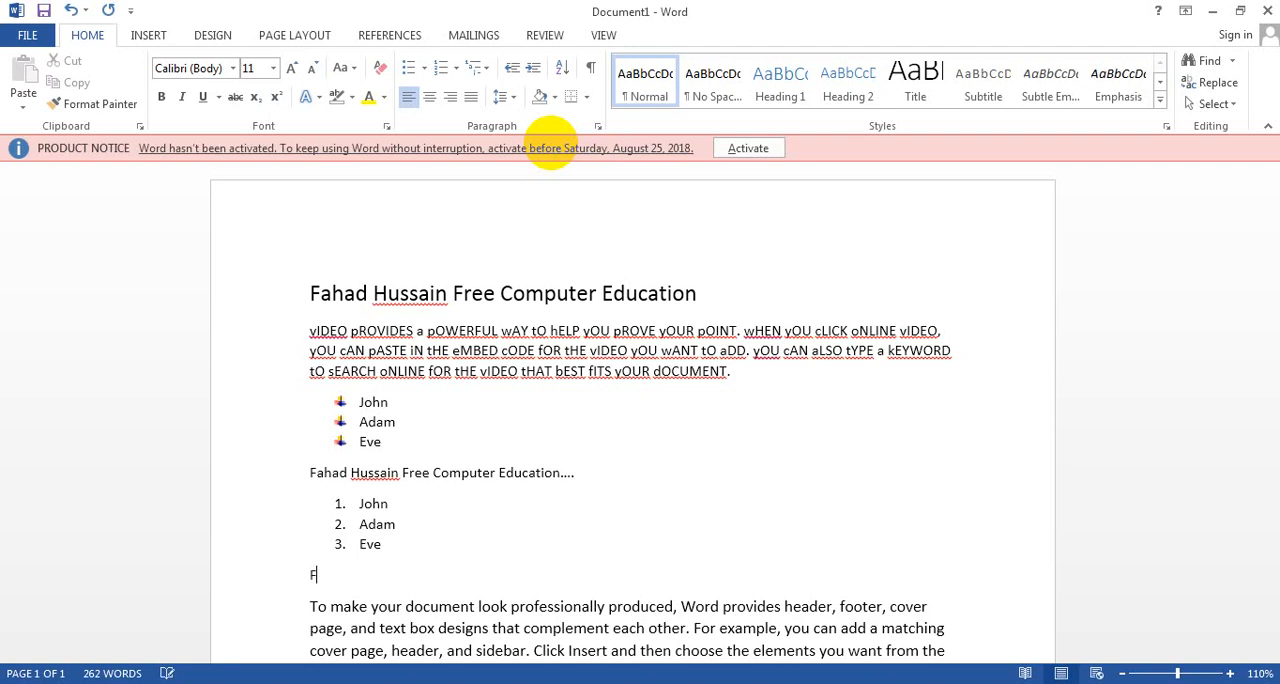
{"action": "type", "text": "ahad Hussain "}
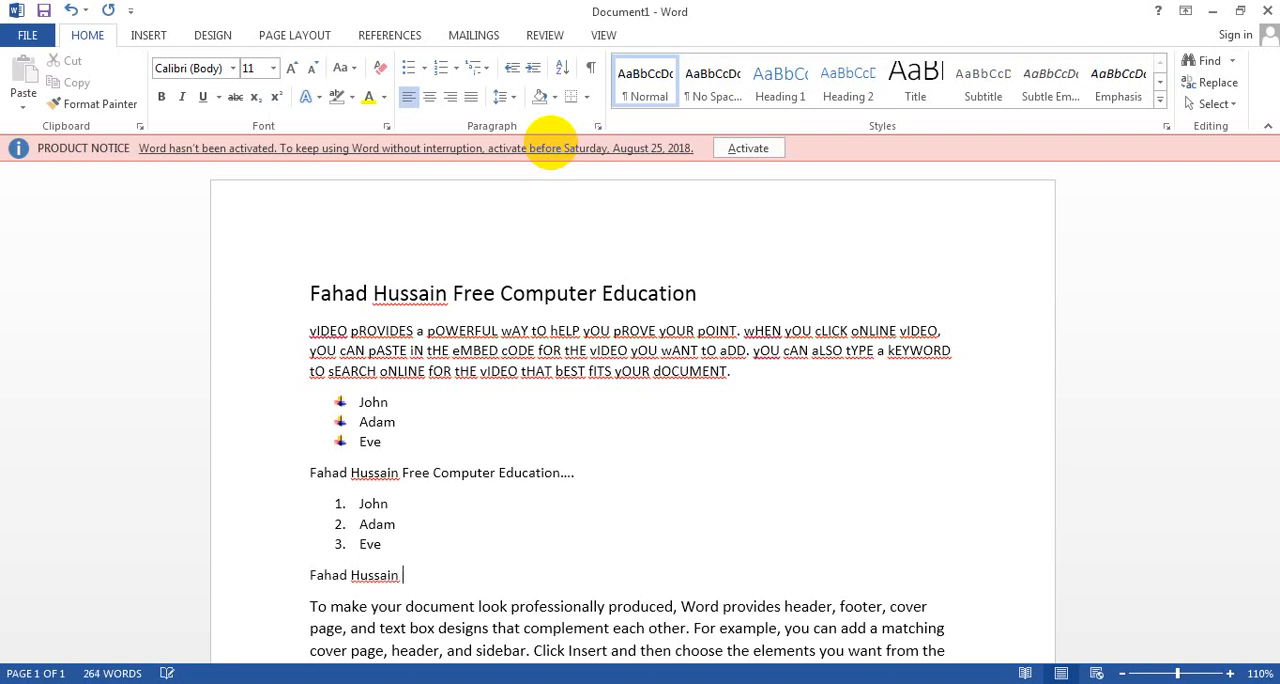
{"action": "type", "text": "Free Computer Education"}
{"action": "key", "text": "Return"}
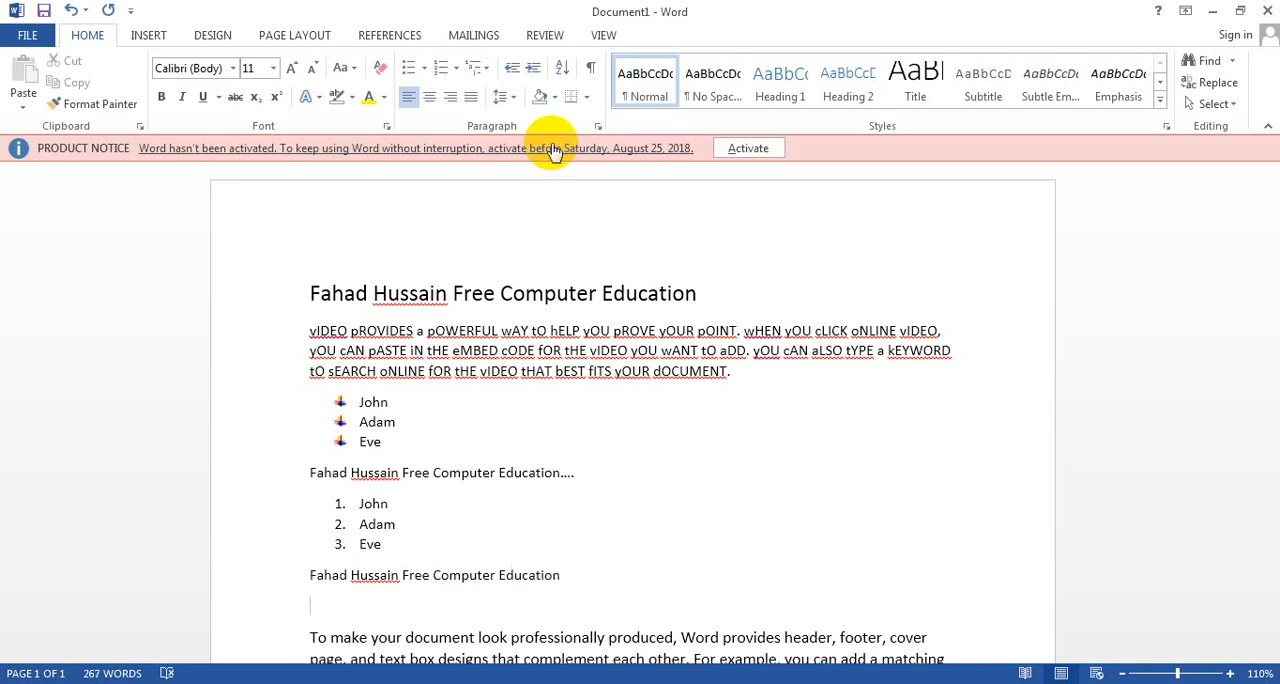
Step: Start a multilevel list in the 1) a) i) format on the empty line and enter "A" as its first item
{"action": "left_click", "coordinate": [486, 70]}
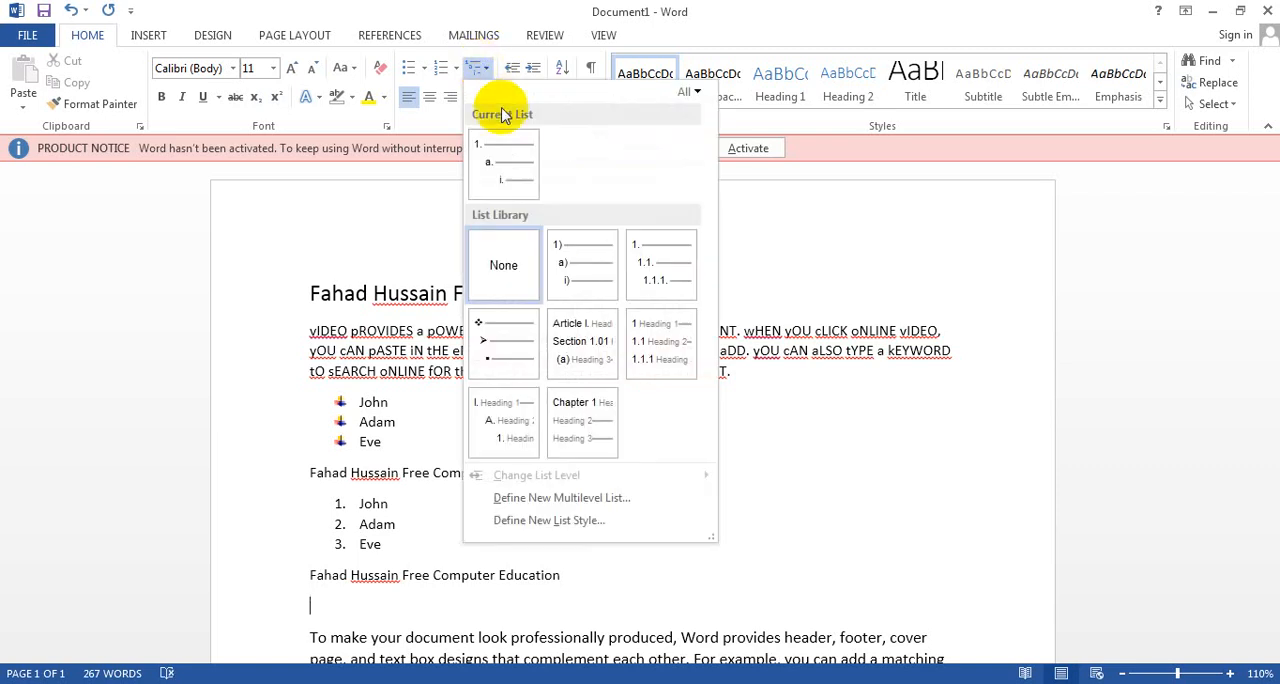
{"action": "mouse_move", "coordinate": [505, 165]}
{"action": "mouse_move", "coordinate": [580, 251]}
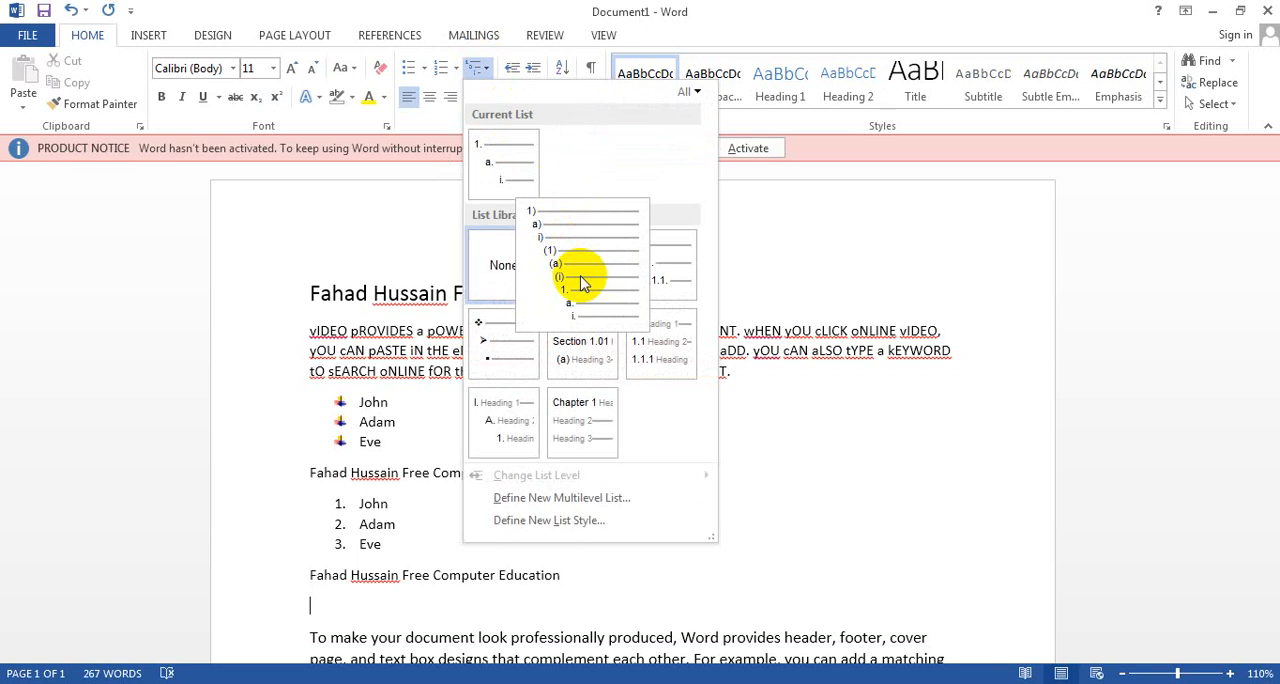
{"action": "mouse_move", "coordinate": [511, 366]}
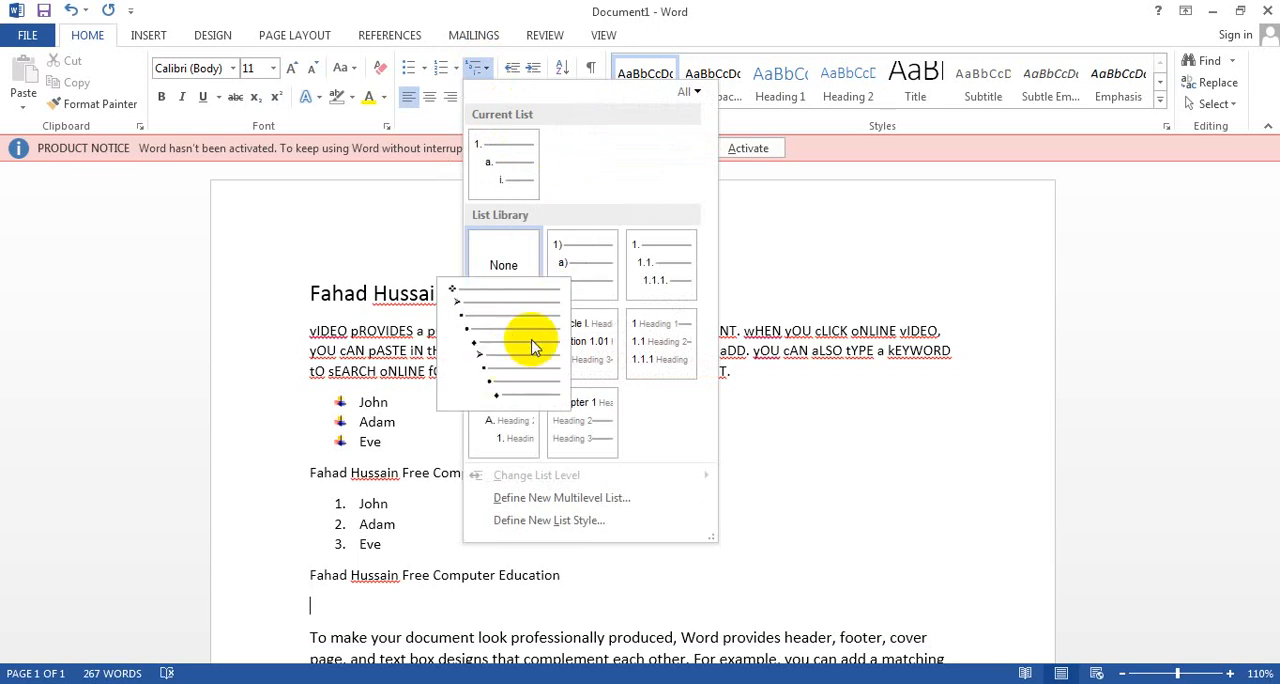
{"action": "mouse_move", "coordinate": [594, 277]}
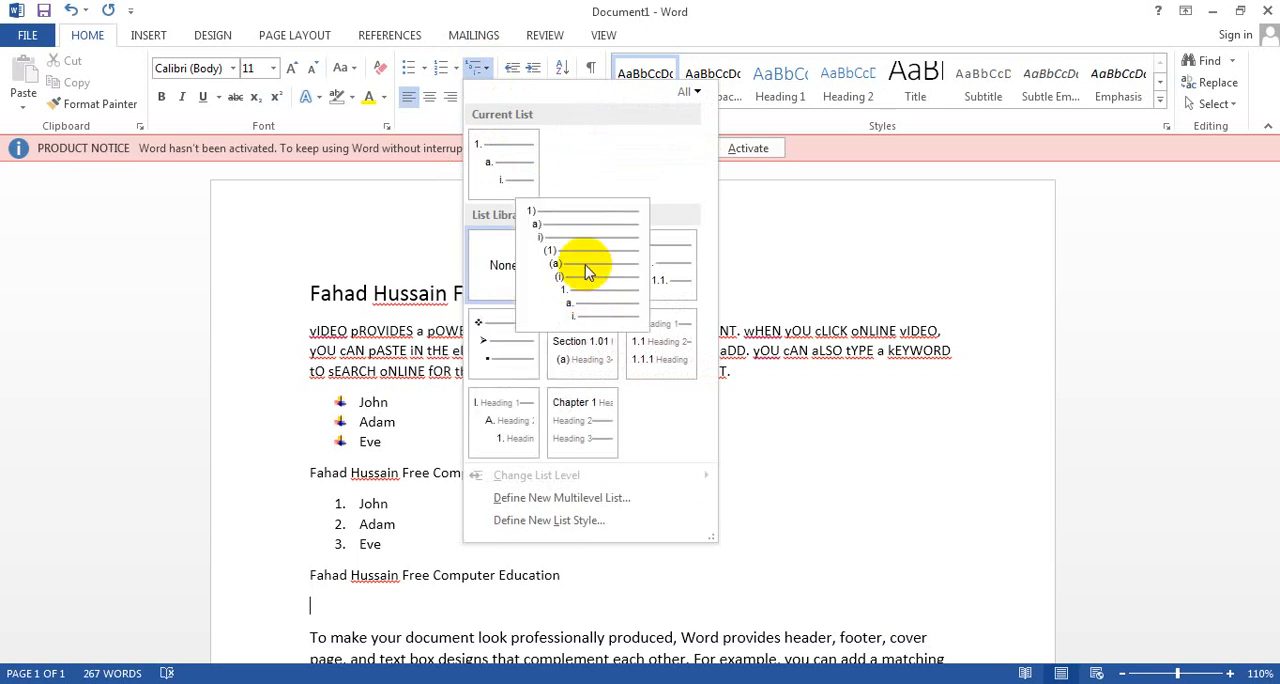
{"action": "left_click", "coordinate": [587, 269]}
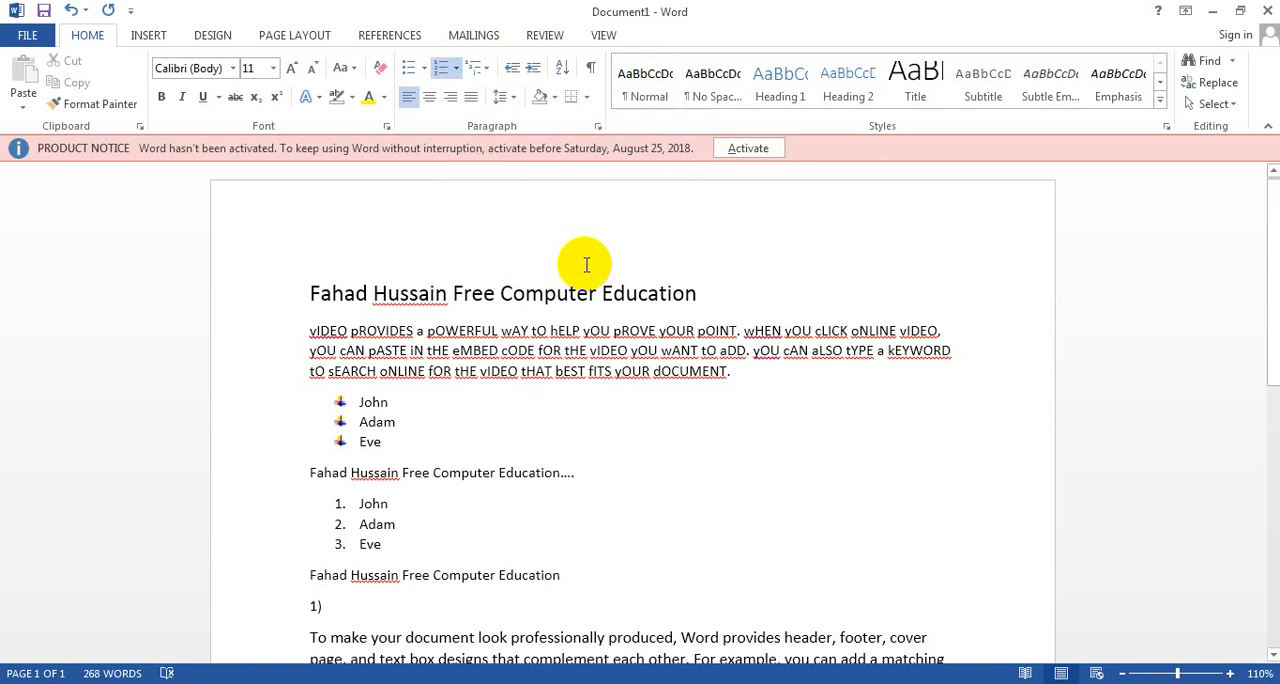
{"action": "type", "text": "A"}
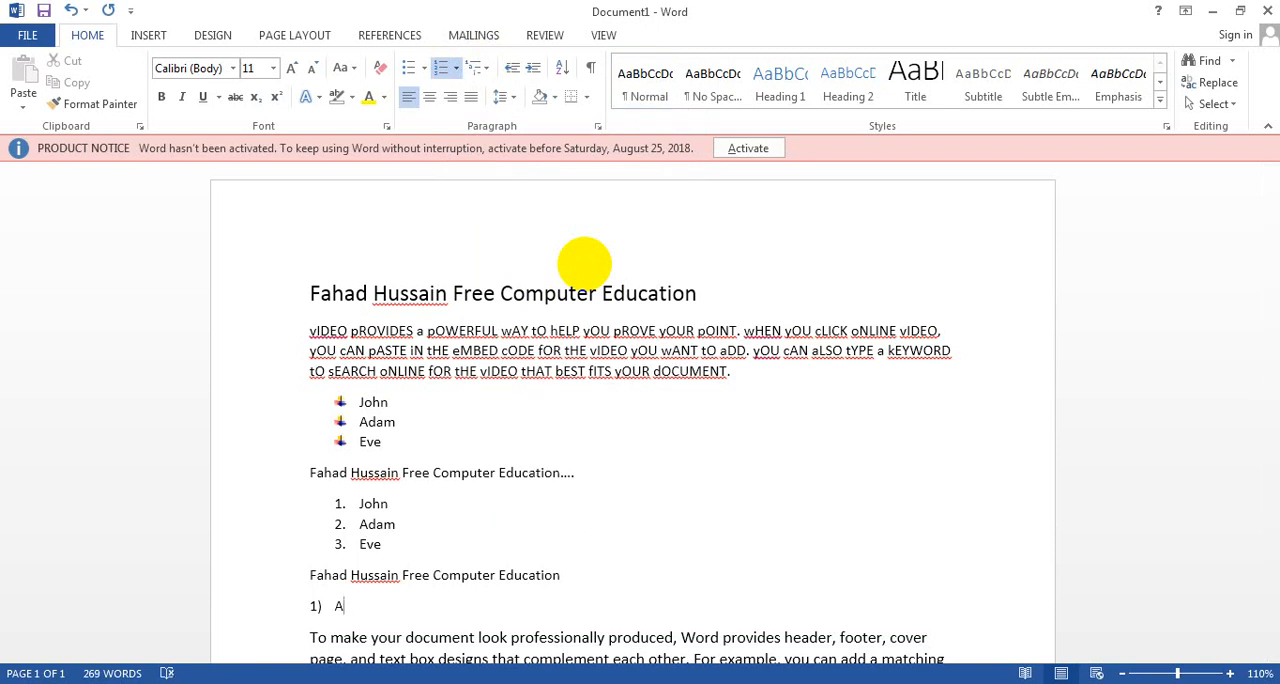
{"action": "key", "text": "Return"}
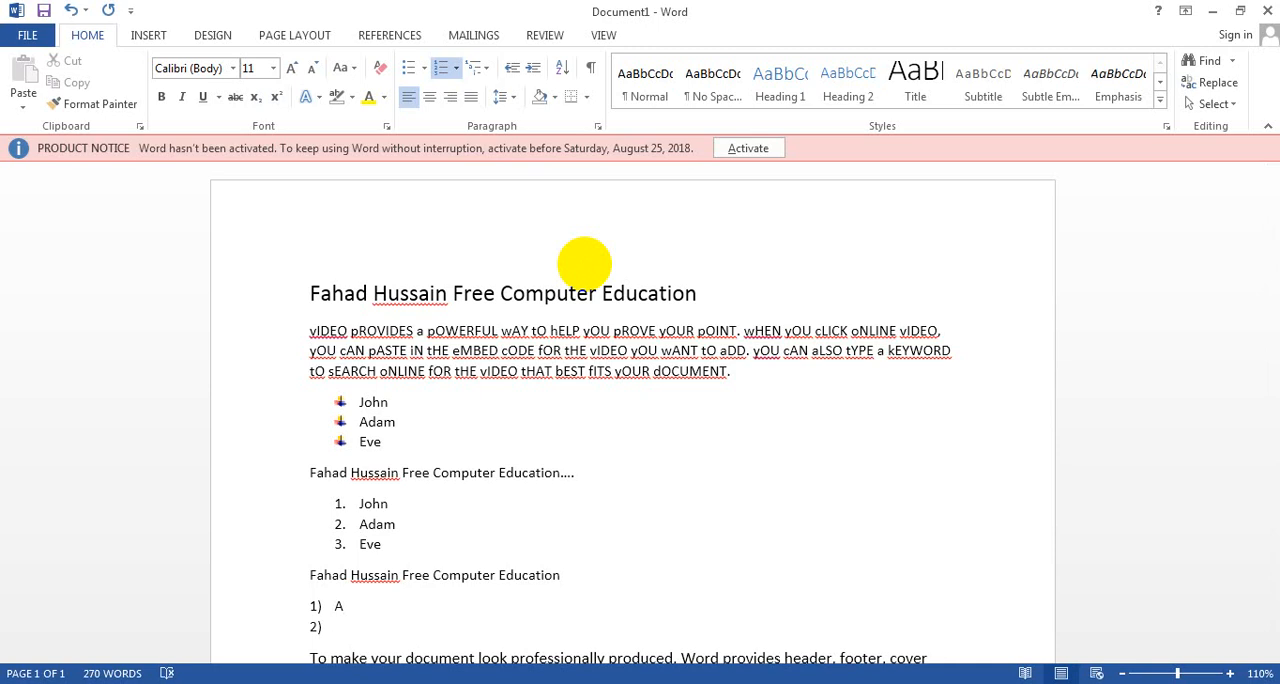
Step: Remove the multilevel list just started below the last name line, leaving that line empty and unnumbered
{"action": "key", "text": "Tab"}
{"action": "key", "text": "BackSpace"}
{"action": "key", "text": "BackSpace"}
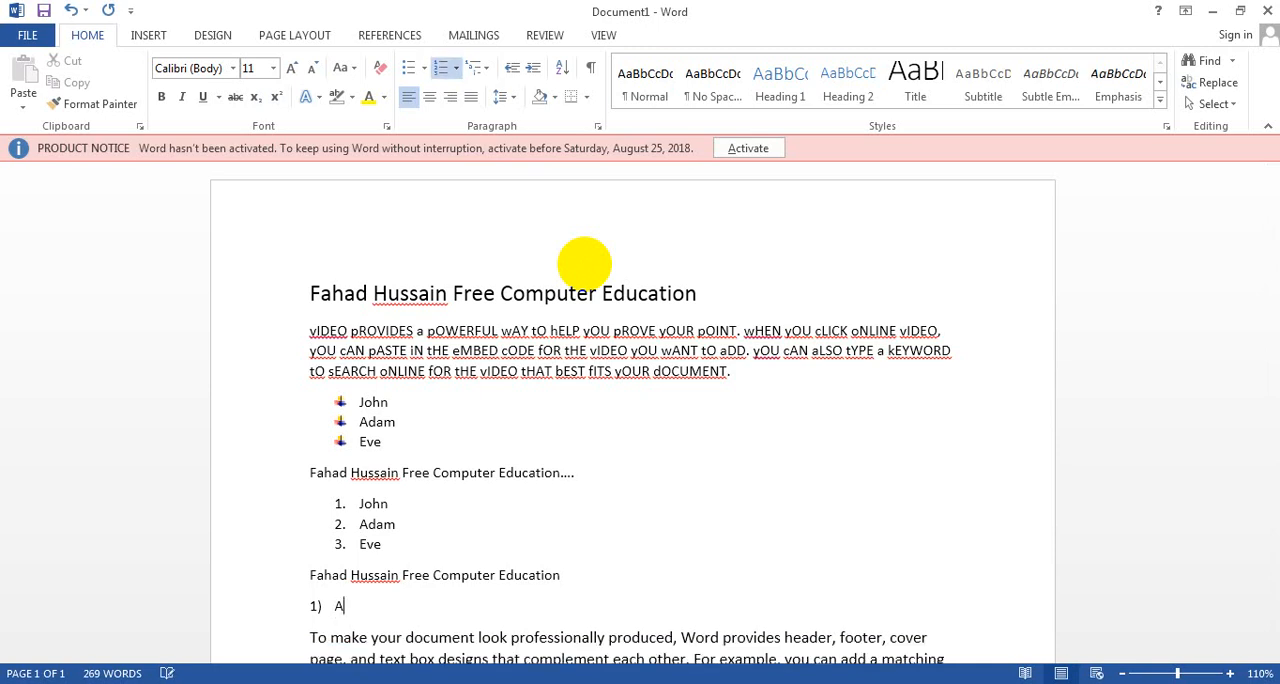
{"action": "key", "text": "BackSpace"}
{"action": "key", "text": "BackSpace"}
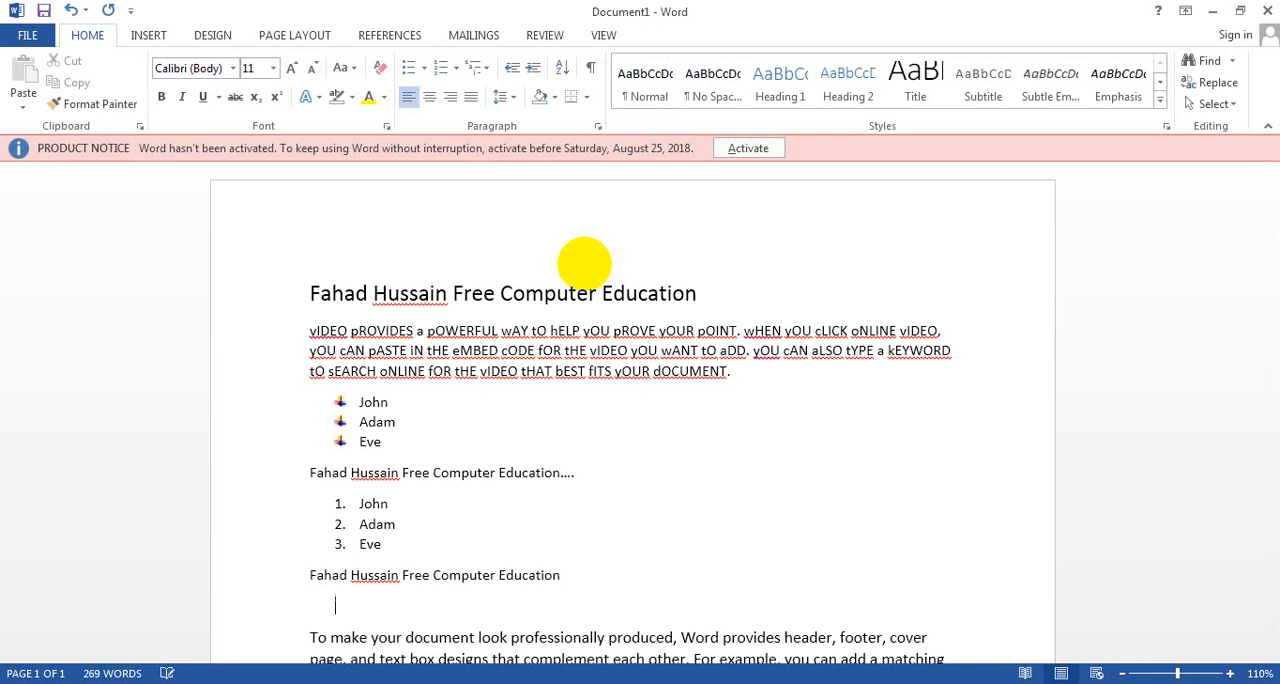
Step: Restart the multilevel list in the 1) a) i) format on the empty line, with "A" as its first item
{"action": "left_click", "coordinate": [477, 67]}
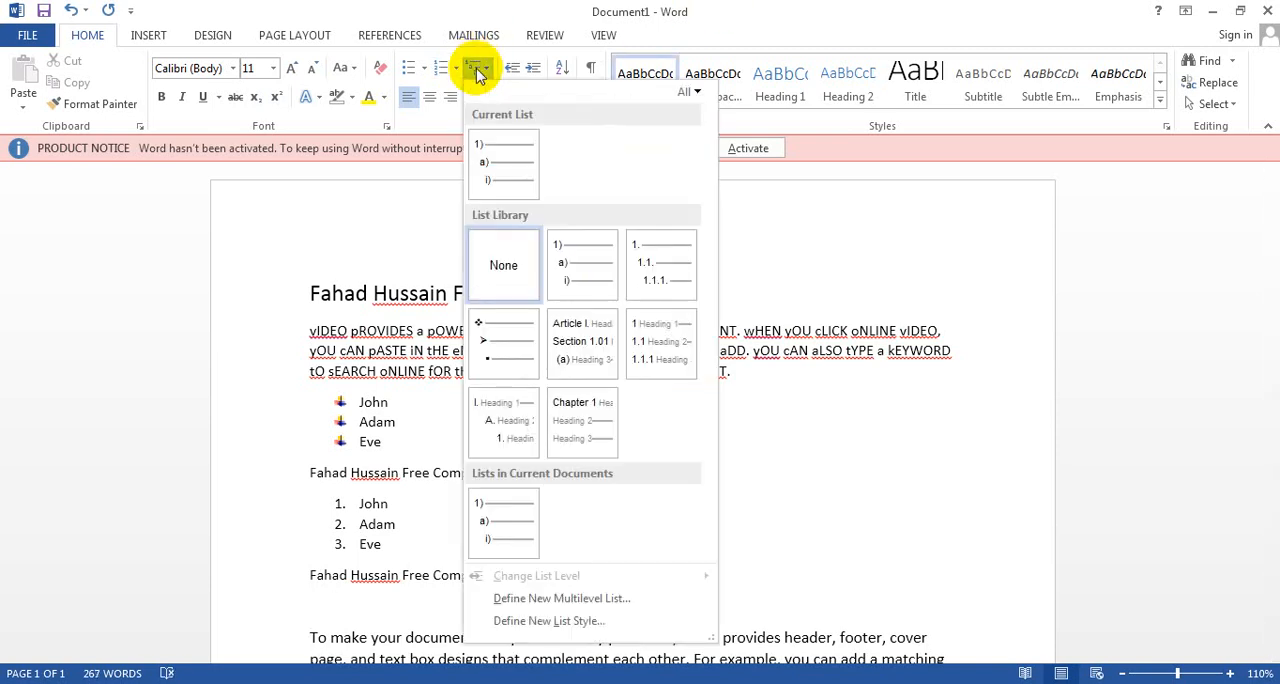
{"action": "left_click", "coordinate": [577, 260]}
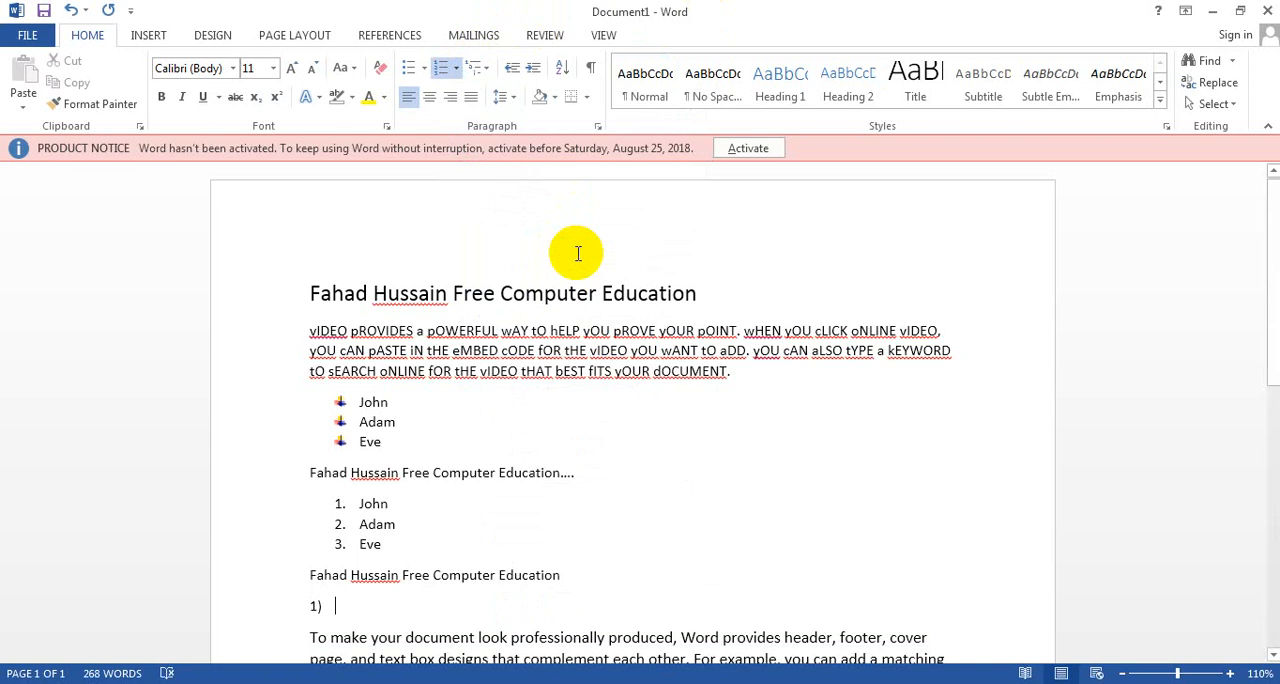
{"action": "type", "text": "A"}
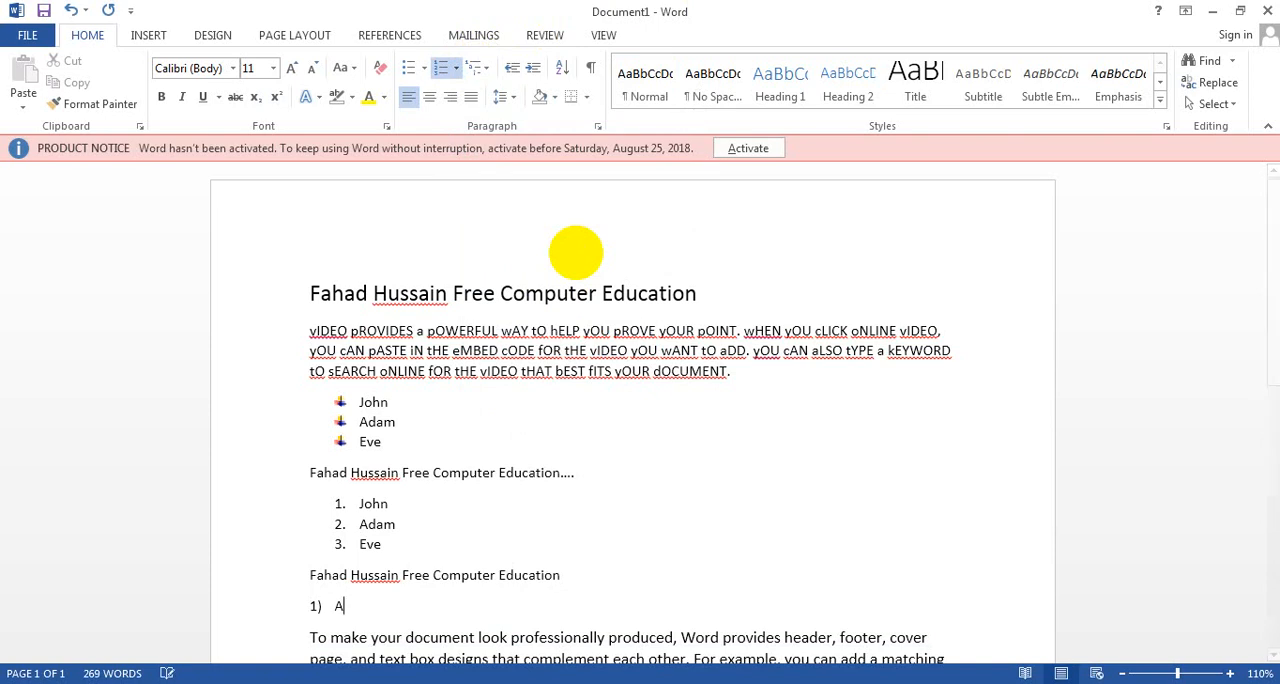
{"action": "key", "text": "Return"}
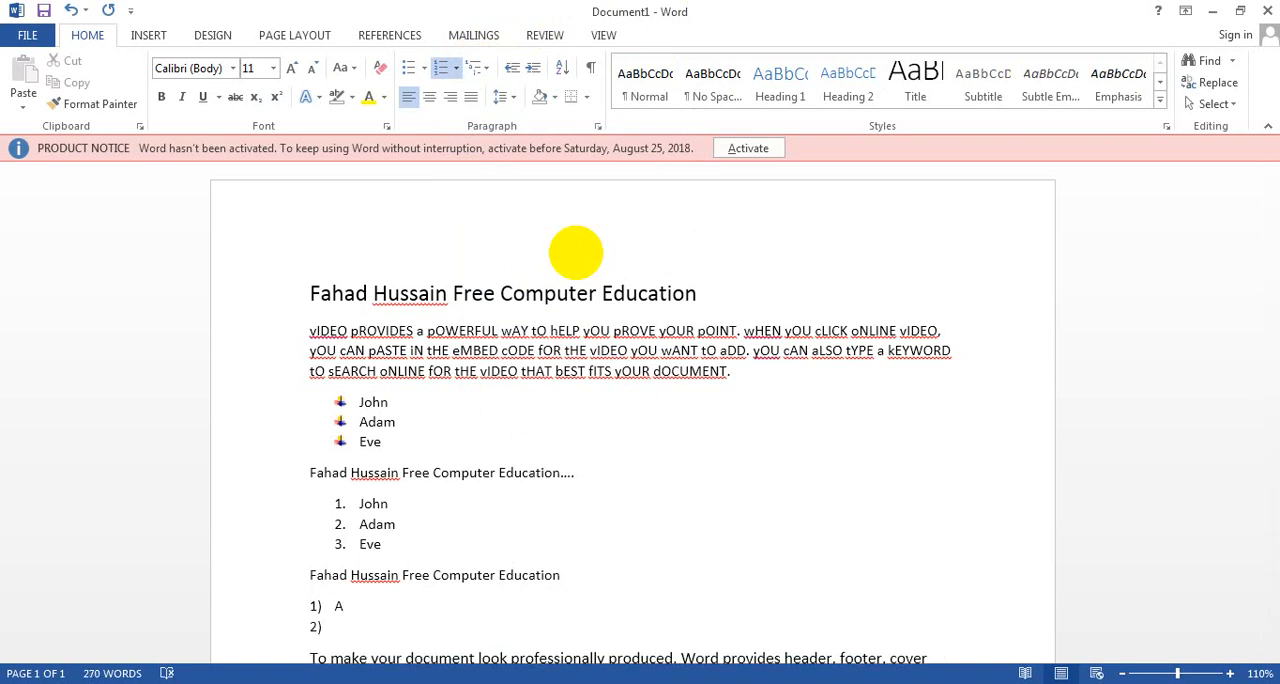
Step: Add the second-level items "A", "B", "C" and "D" beneath the first item of the multilevel list
{"action": "key", "text": "Tab"}
{"action": "type", "text": "a"}
{"action": "key", "text": "Return"}
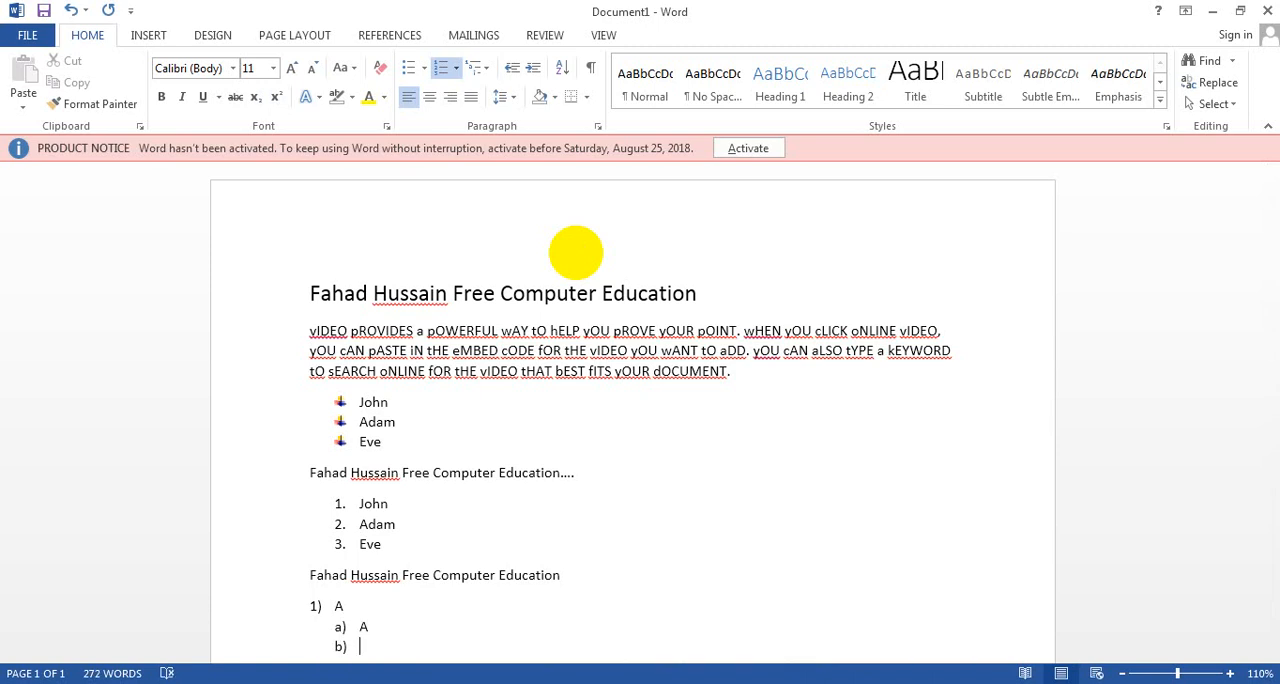
{"action": "type", "text": "B"}
{"action": "key", "text": "Return"}
{"action": "type", "text": "C"}
{"action": "key", "text": "Return"}
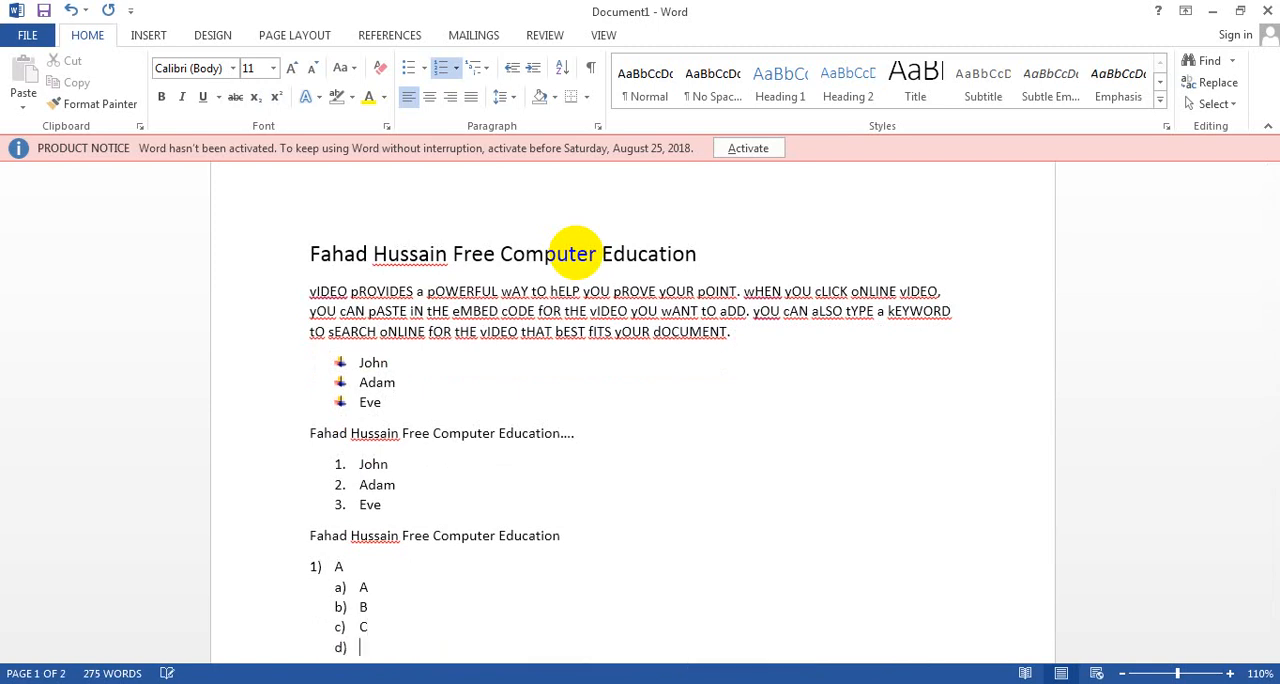
{"action": "type", "text": "D"}
{"action": "key", "text": "Return"}
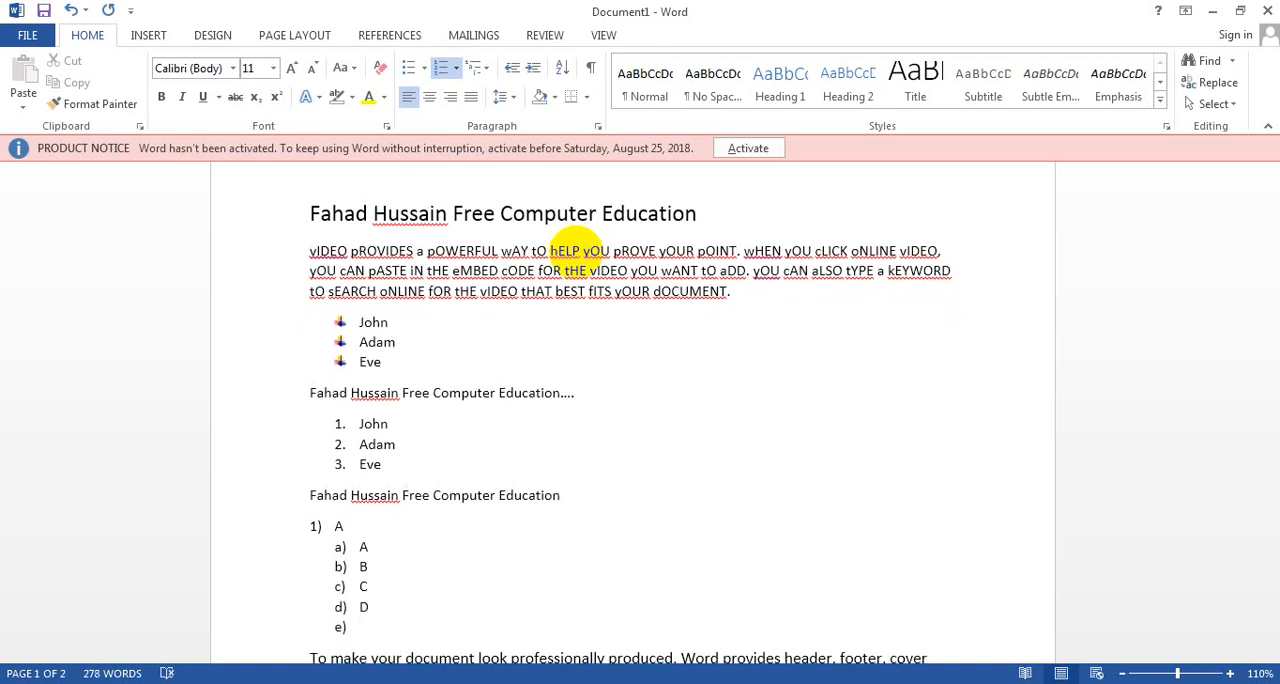
Step: Return to the first level of the multilevel list and add the items "B" and "C"
{"action": "key", "text": "Tab"}
{"action": "key", "text": "shift+Tab"}
{"action": "key", "text": "shift+Tab"}
{"action": "type", "text": "B"}
{"action": "key", "text": "Return"}
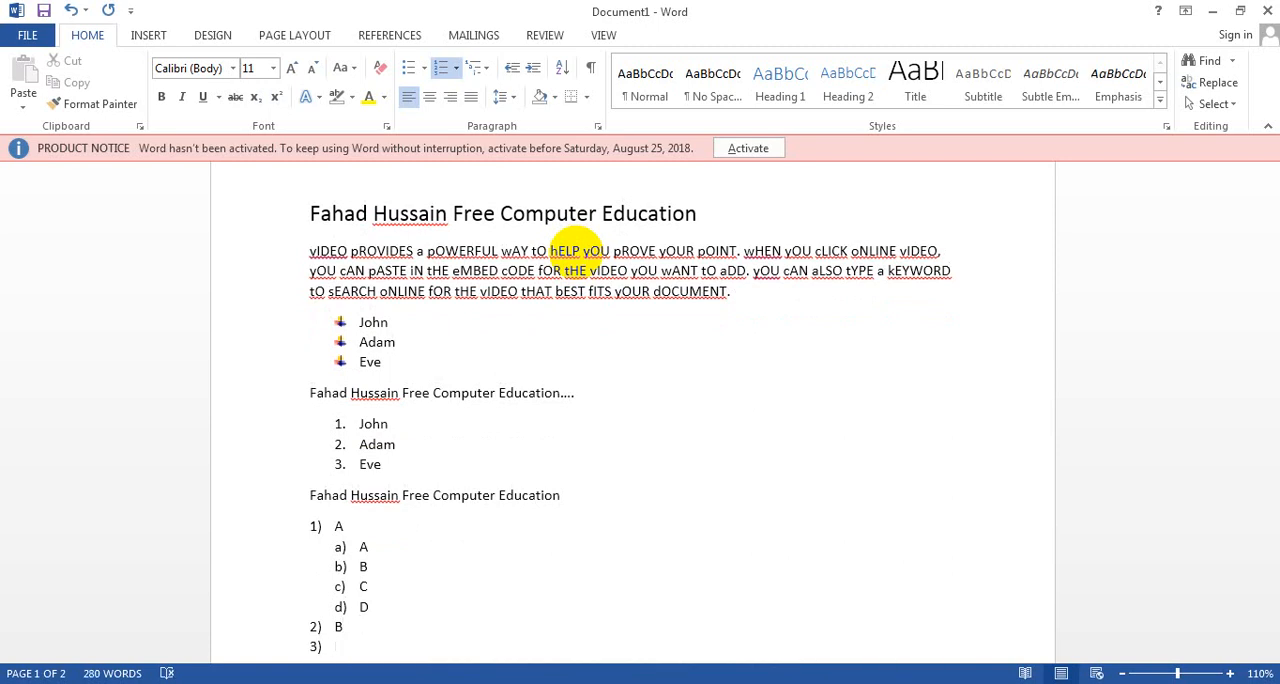
{"action": "type", "text": "C"}
{"action": "key", "text": "Return"}
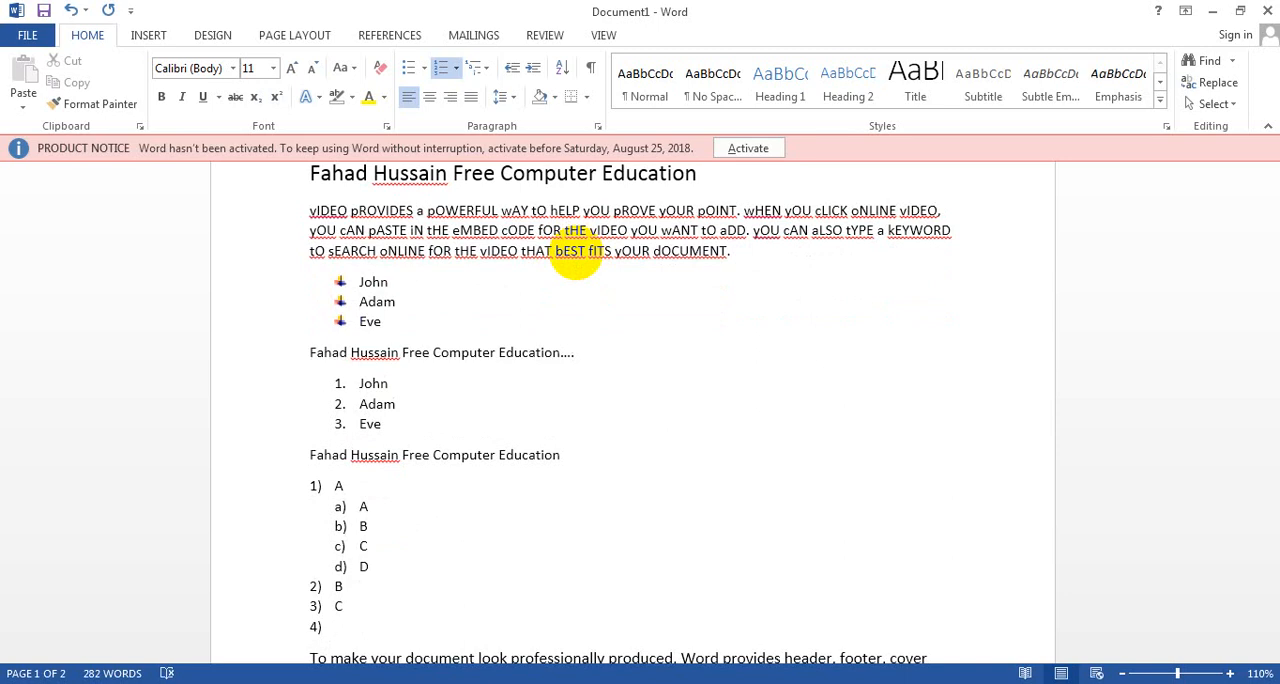
Step: Under first-level item "C", add a second-level item "A" with the third-level items "1" and "2"
{"action": "key", "text": "Tab"}
{"action": "type", "text": "A"}
{"action": "key", "text": "Return"}
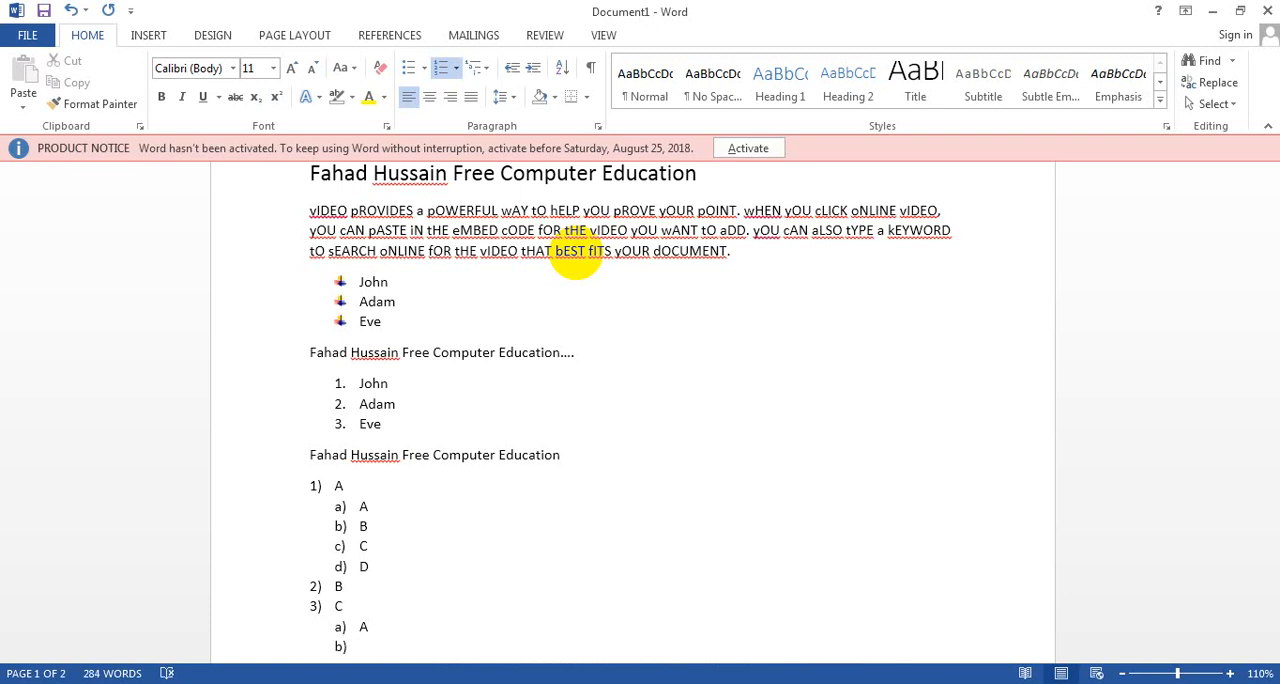
{"action": "key", "text": "Tab"}
{"action": "type", "text": "1"}
{"action": "key", "text": "Return"}
{"action": "type", "text": "2"}
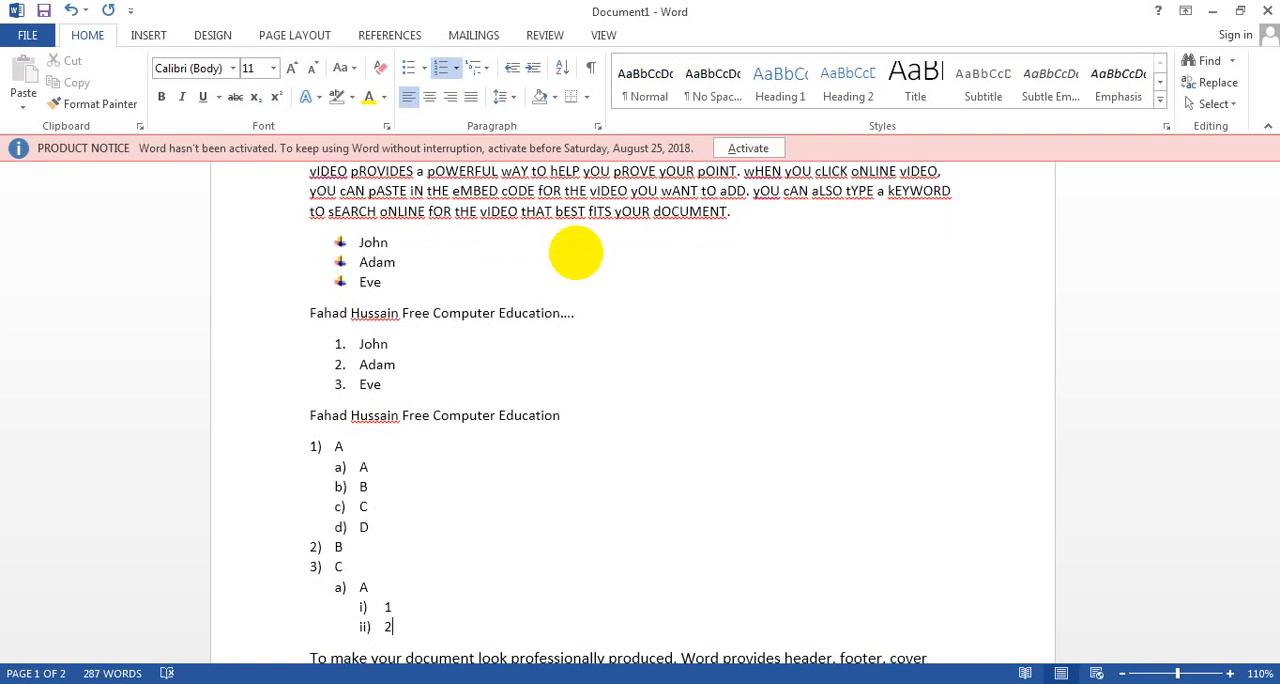
{"action": "key", "text": "Return"}
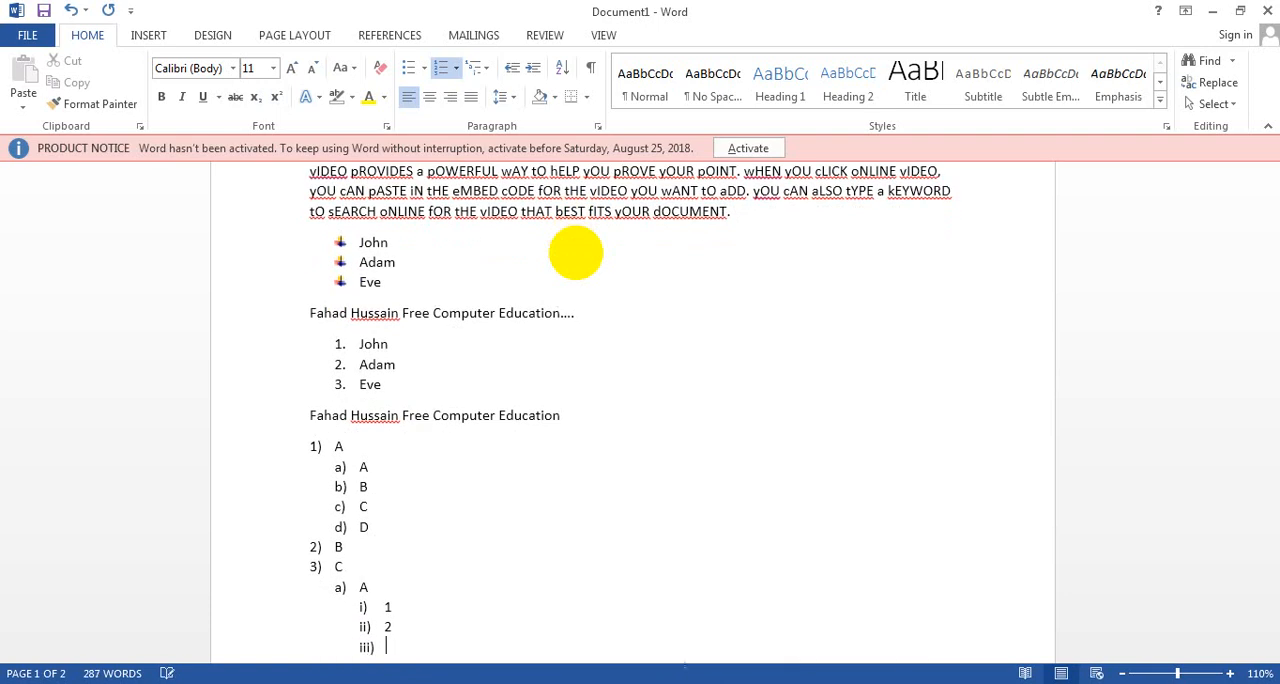
Step: Go back up one level after the third-level items and add the second-level item "B"
{"action": "key", "text": "Tab"}
{"action": "key", "text": "shift+Tab"}
{"action": "key", "text": "shift+Tab"}
{"action": "type", "text": "B"}
{"action": "key", "text": "Return"}
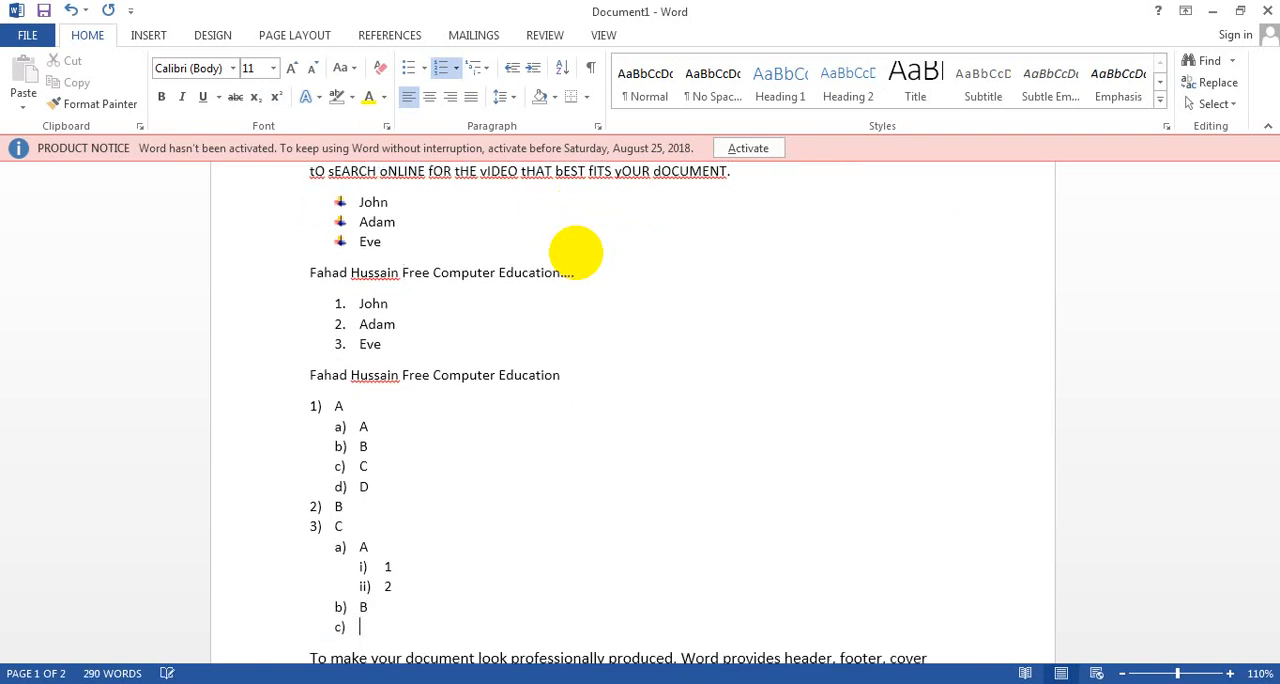
Step: Add "Final" as the last first-level item and end the multilevel list
{"action": "key", "text": "Tab"}
{"action": "key", "text": "shift+Tab"}
{"action": "key", "text": "shift+Tab"}
{"action": "type", "text": "Final"}
{"action": "key", "text": "Return"}
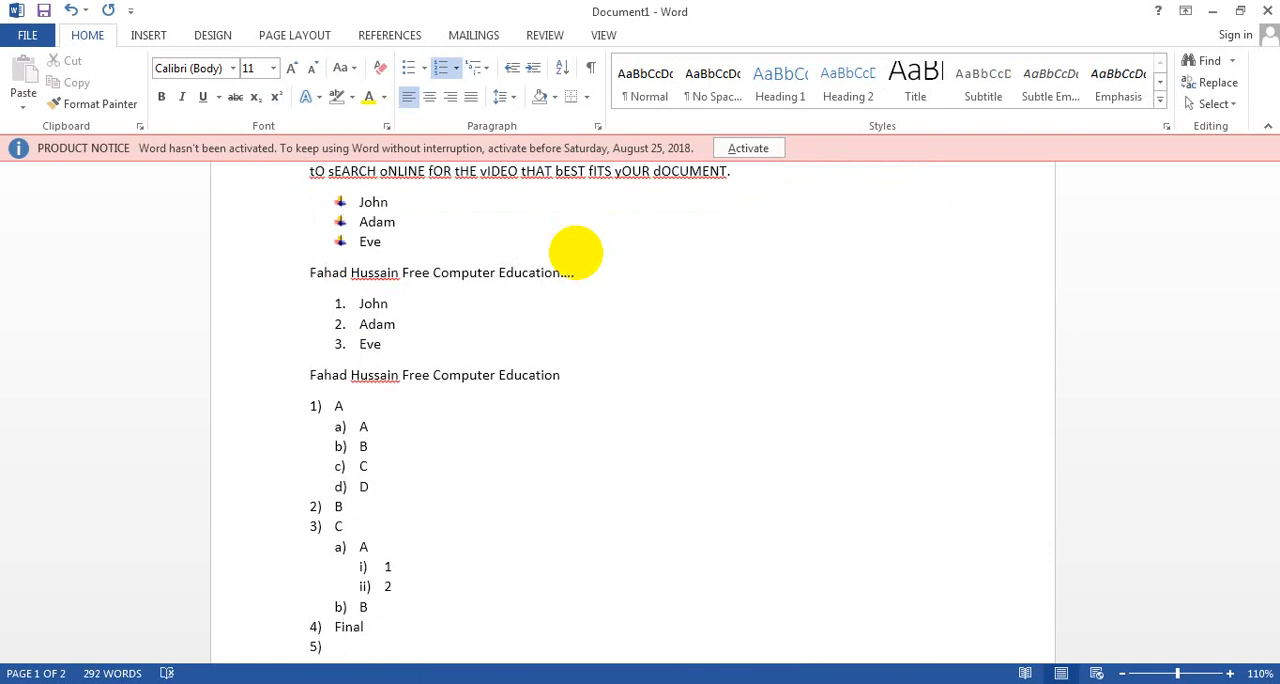
{"action": "key", "text": "Return"}
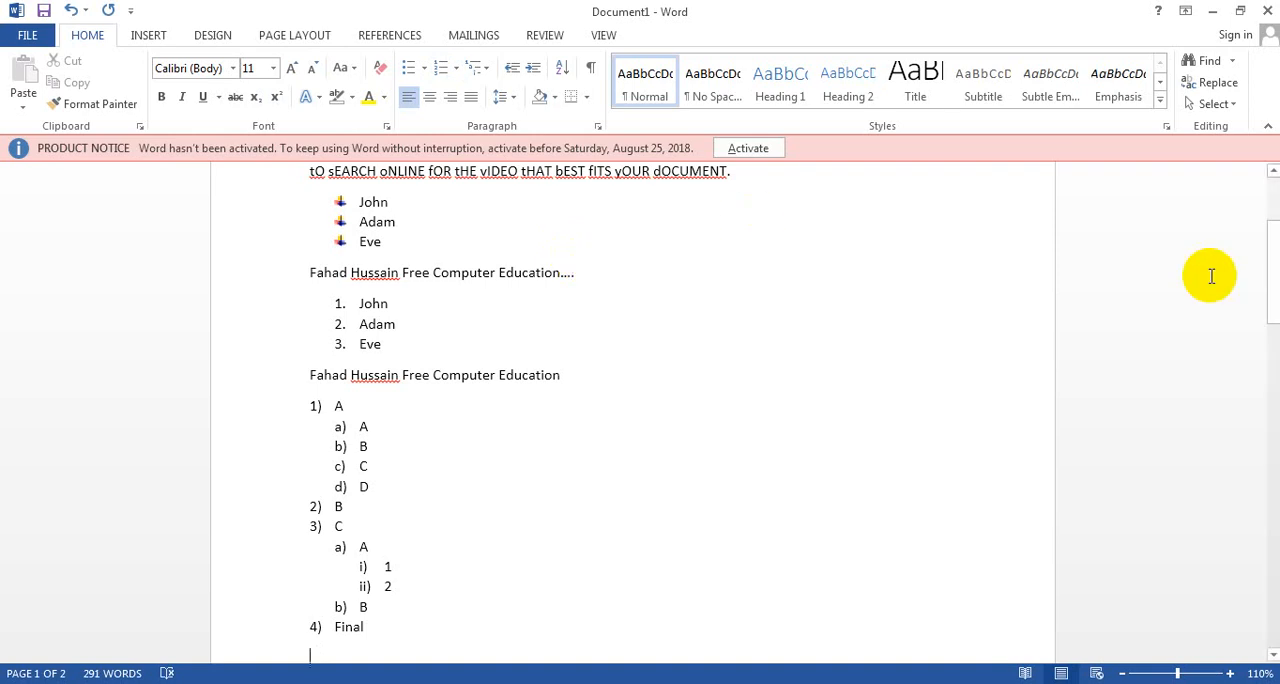
Step: Split the "To make your document look professionally produced" paragraph into six short lines, breaking after "produced,", "text box", "you can", "sidebar." and "want from"
{"action": "left_click_drag", "start_coordinate": [1268, 280], "coordinate": [1275, 305]}
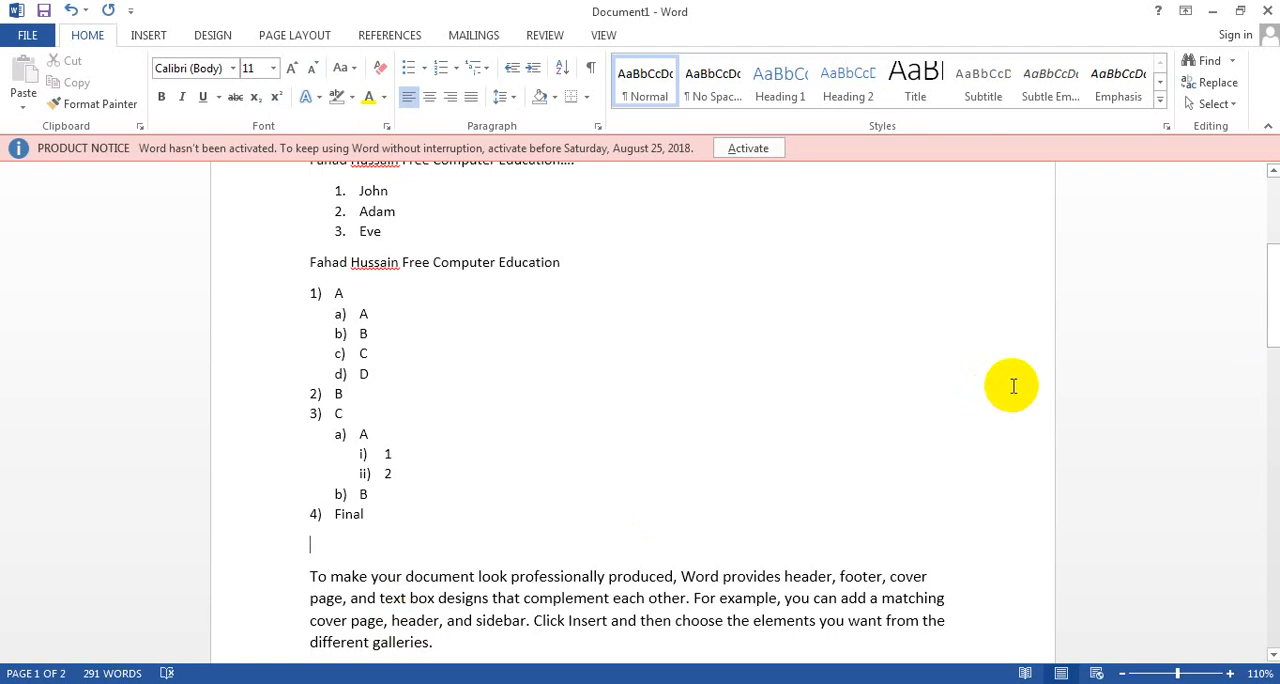
{"action": "left_click_drag", "start_coordinate": [1272, 328], "coordinate": [1271, 366]}
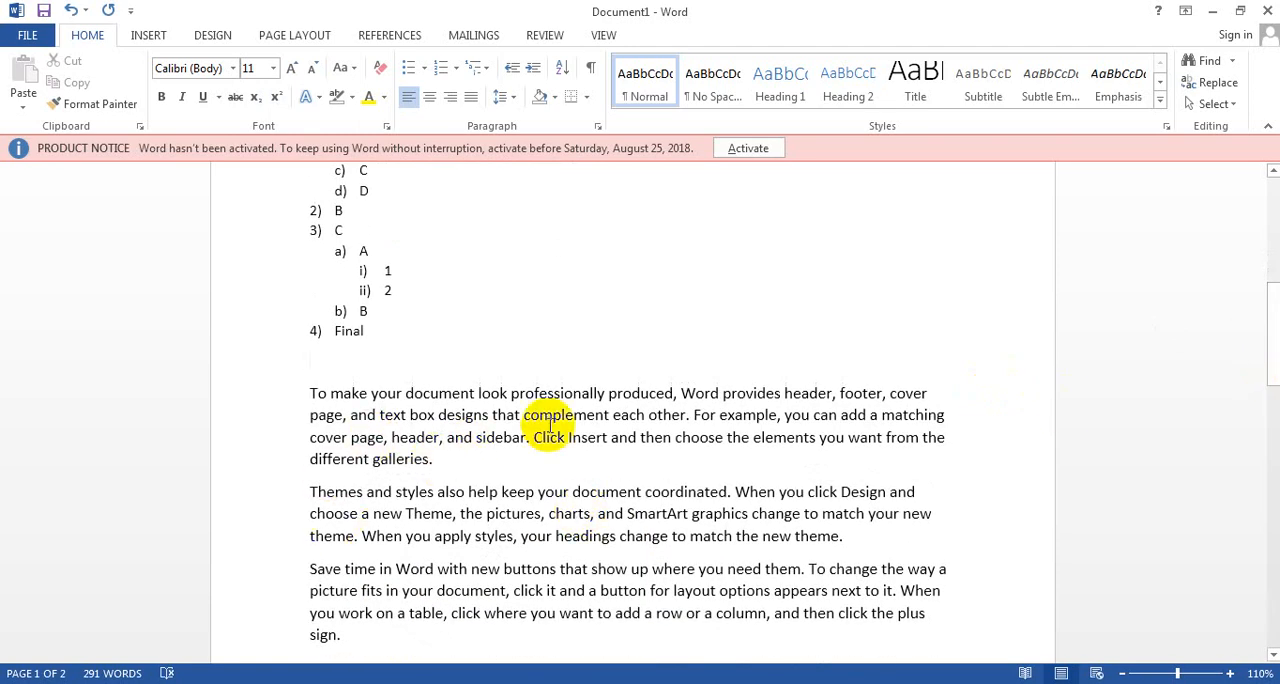
{"action": "left_click", "coordinate": [682, 397]}
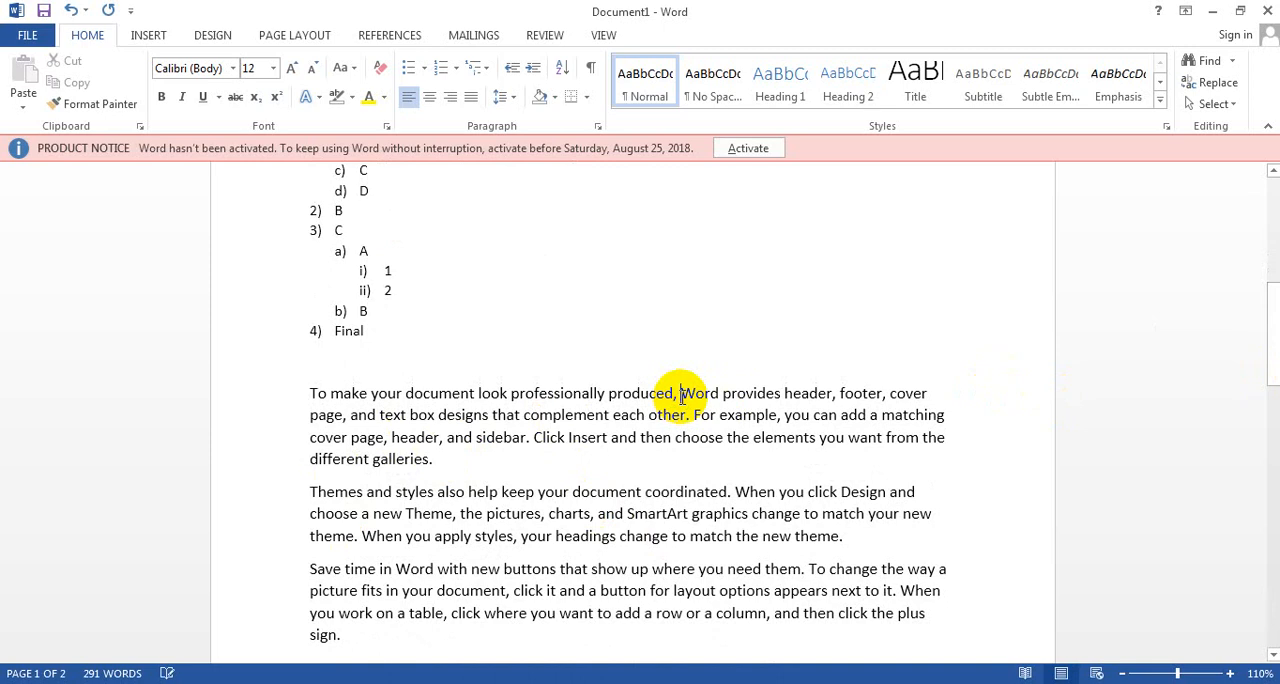
{"action": "key", "text": "Return"}
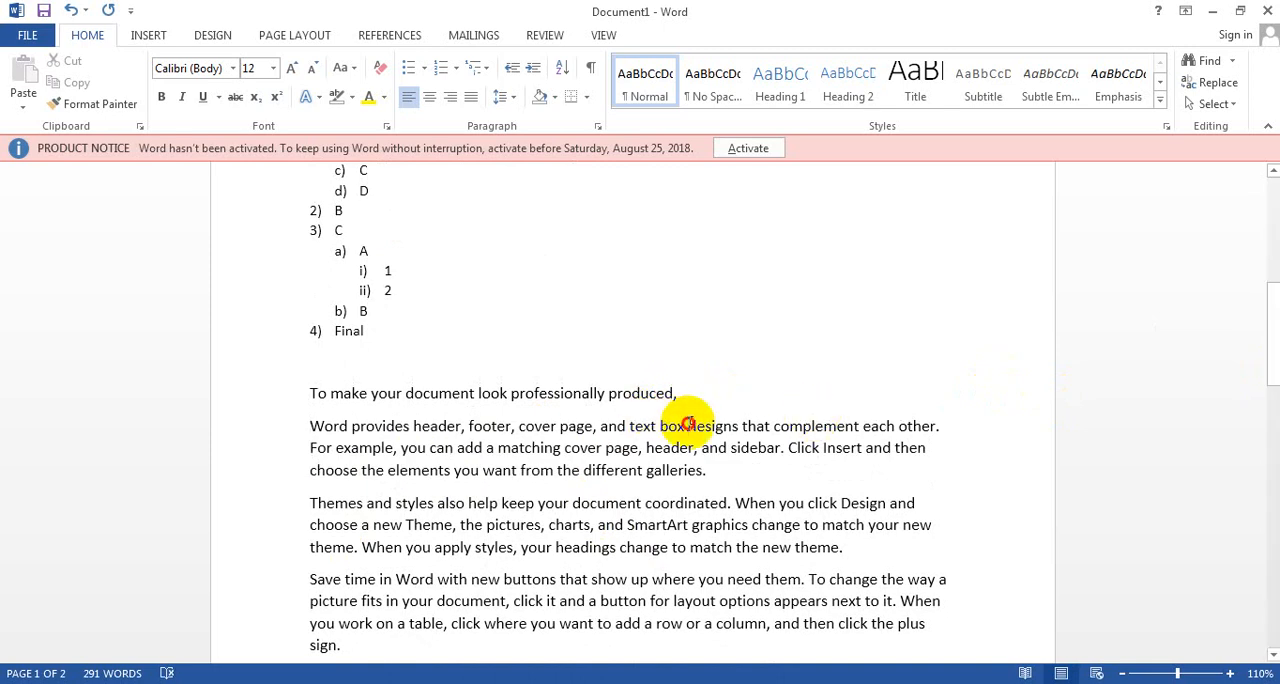
{"action": "left_click", "coordinate": [688, 424]}
{"action": "key", "text": "Return"}
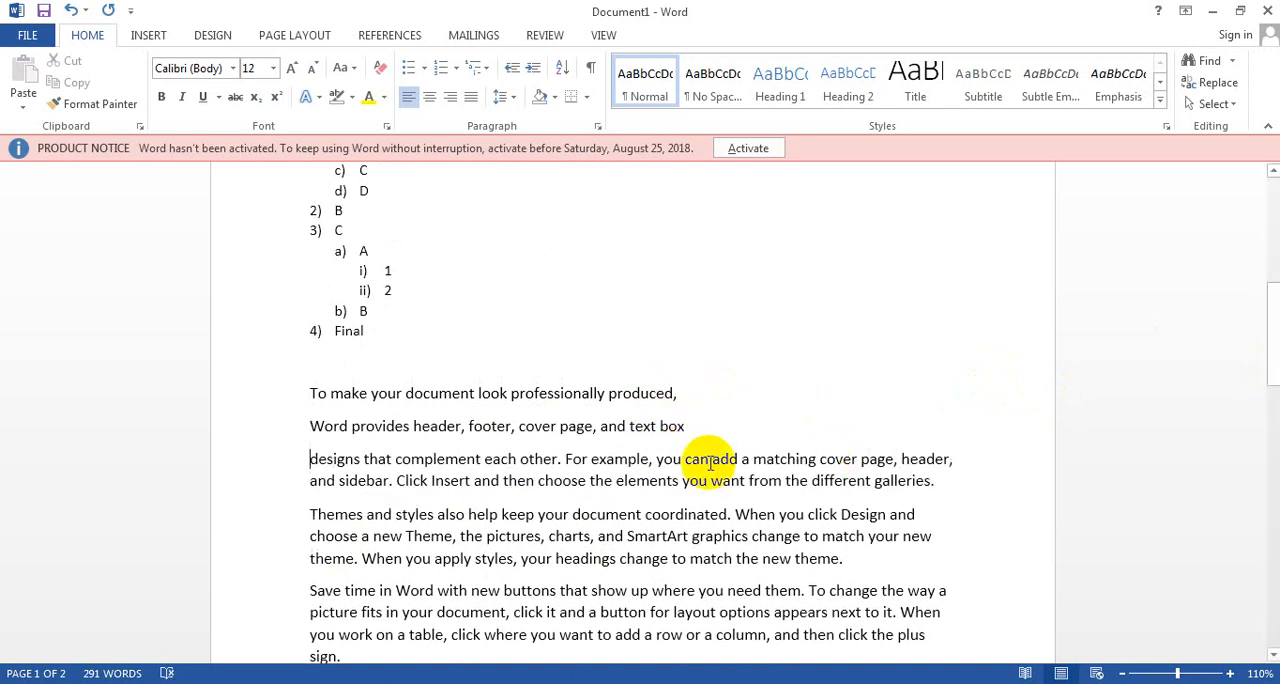
{"action": "left_click", "coordinate": [710, 461]}
{"action": "key", "text": "Return"}
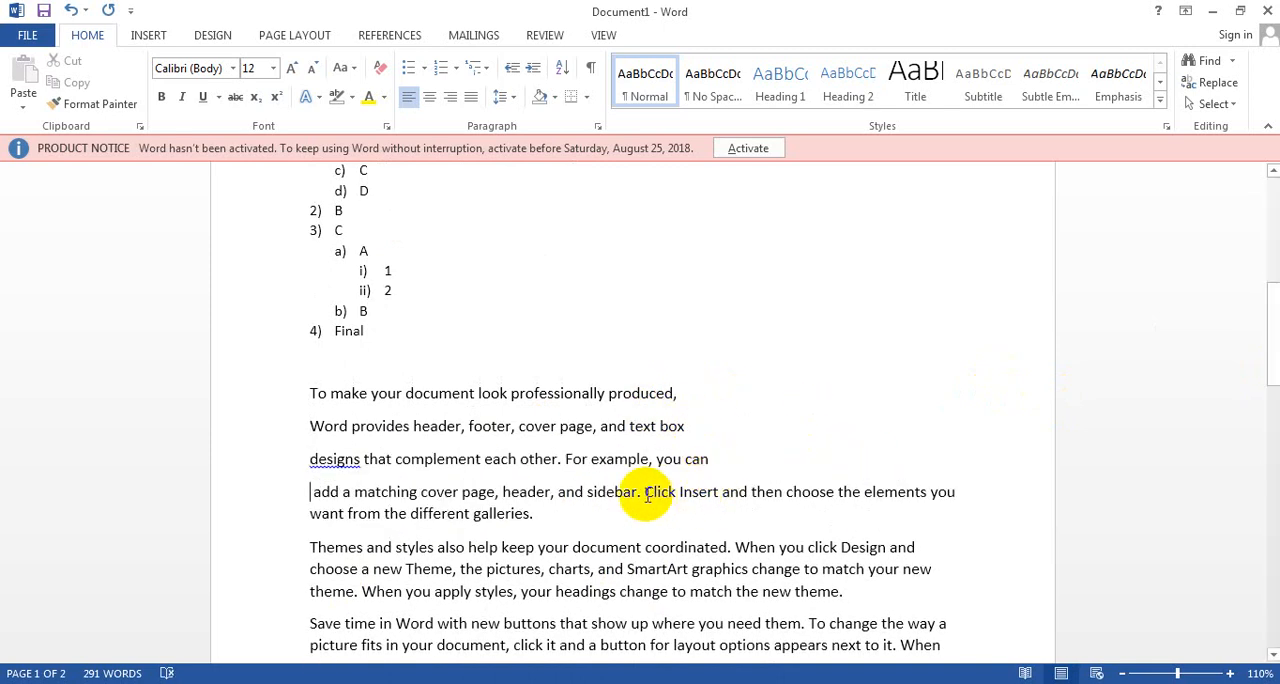
{"action": "left_click", "coordinate": [645, 493]}
{"action": "key", "text": "Return"}
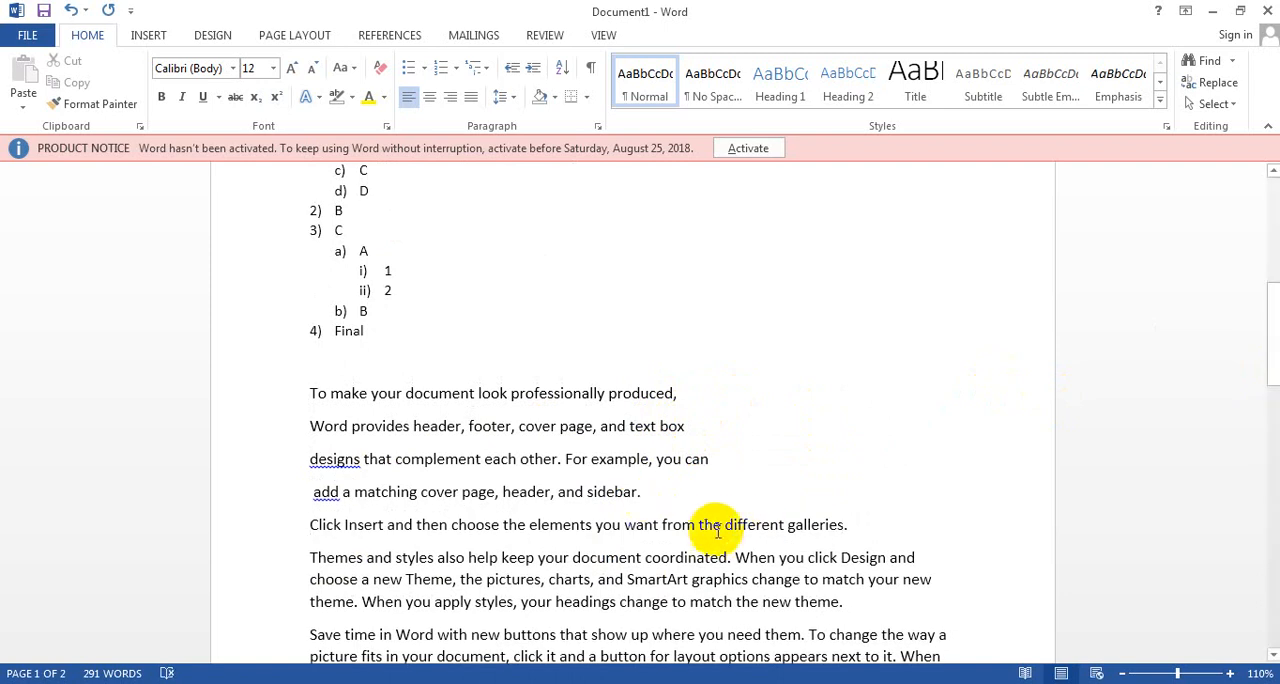
{"action": "left_click", "coordinate": [700, 527]}
{"action": "key", "text": "Return"}
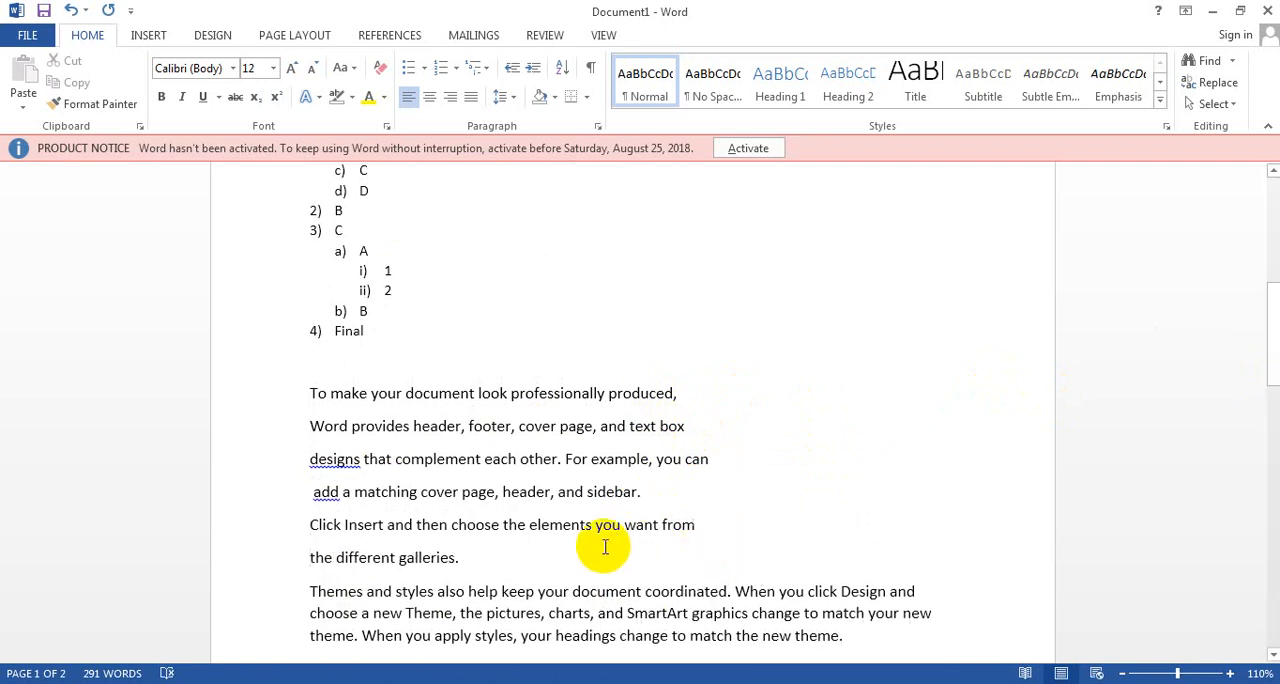
Step: Try center and right alignment on the six short lines, and restore their left alignment
{"action": "left_click_drag", "start_coordinate": [461, 558], "coordinate": [277, 421]}
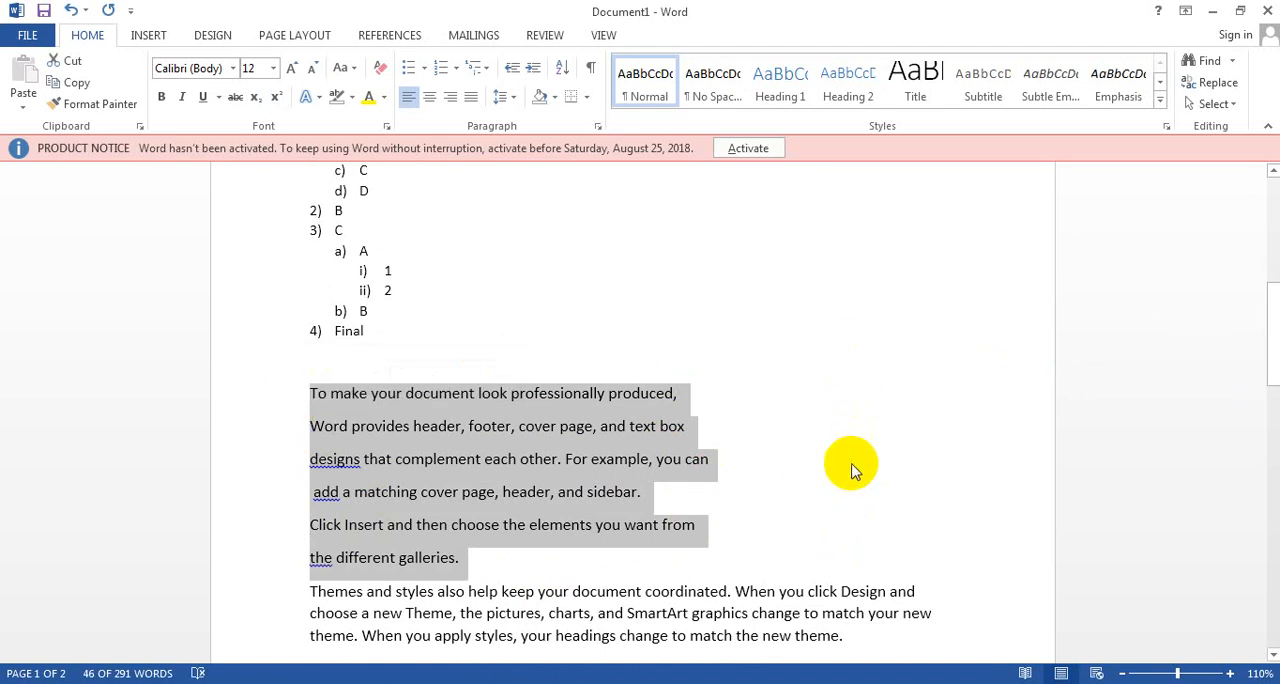
{"action": "left_click", "coordinate": [428, 100]}
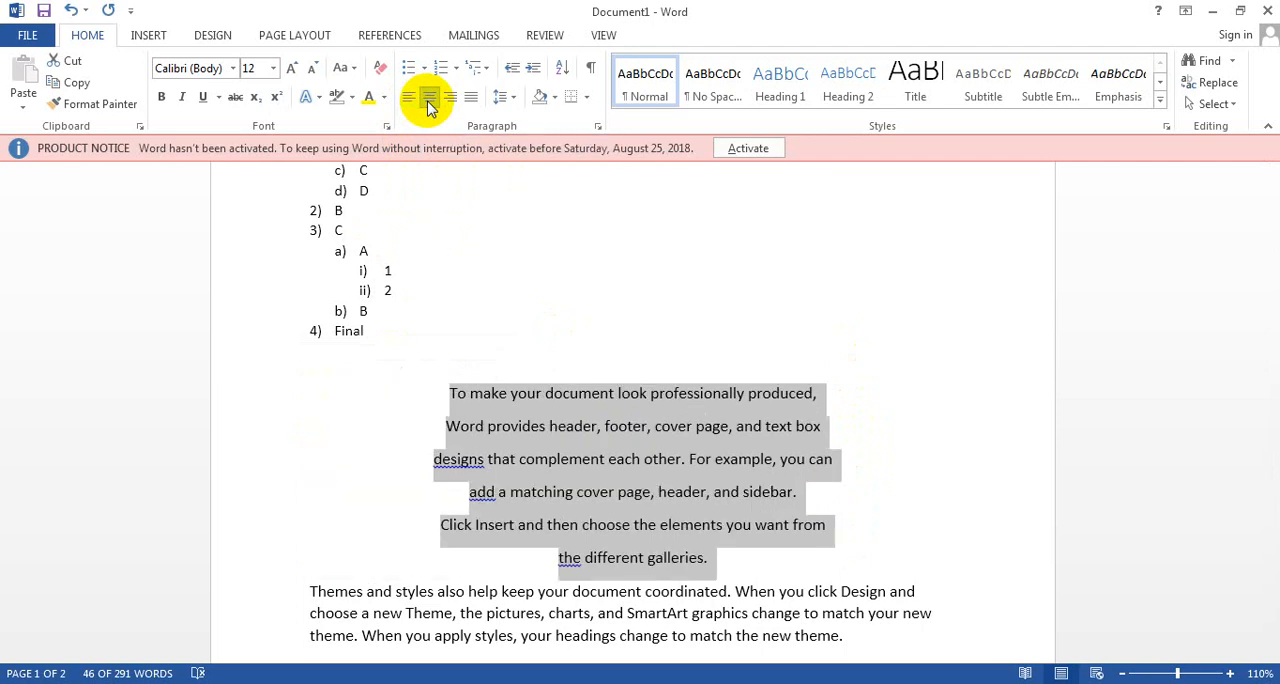
{"action": "left_click", "coordinate": [450, 100]}
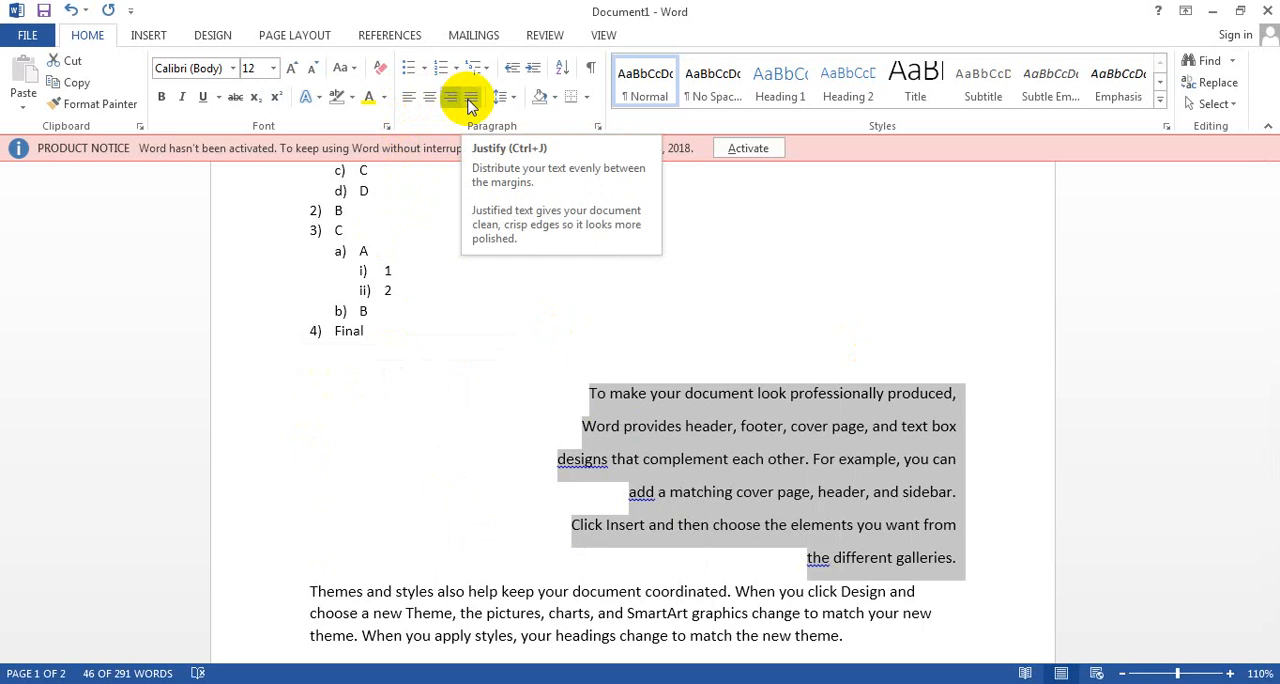
{"action": "left_click", "coordinate": [410, 103]}
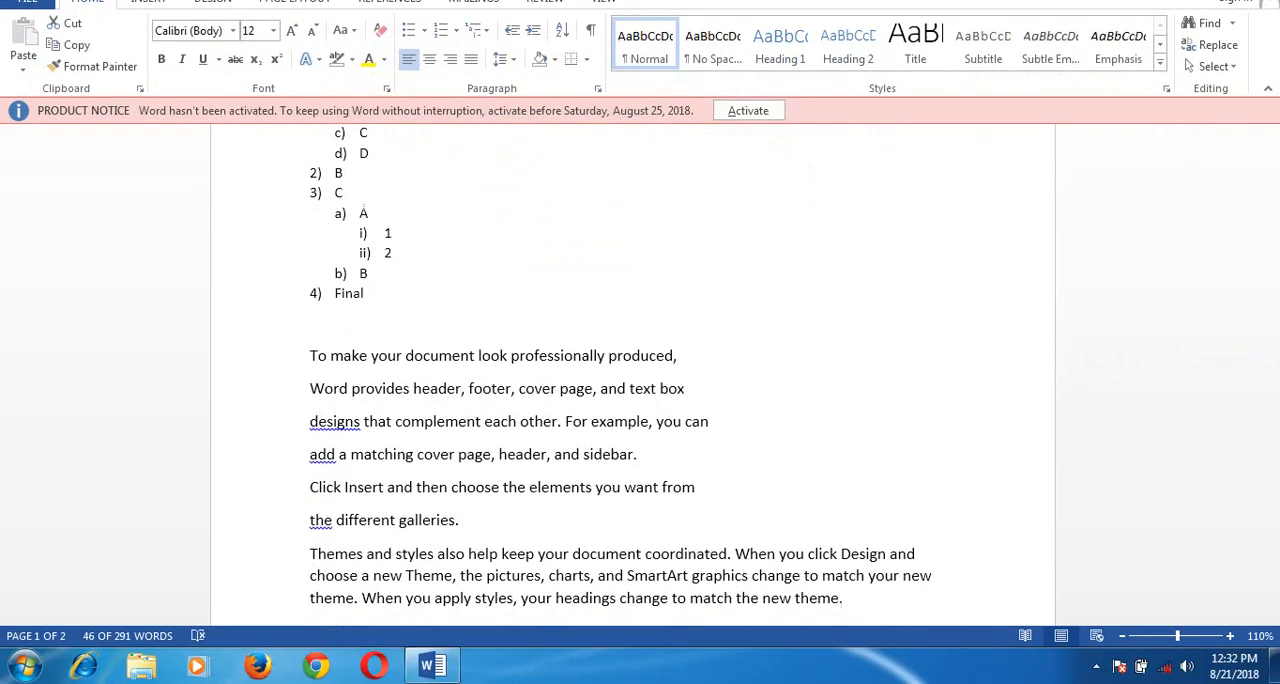
{"action": "left_click", "coordinate": [935, 577]}
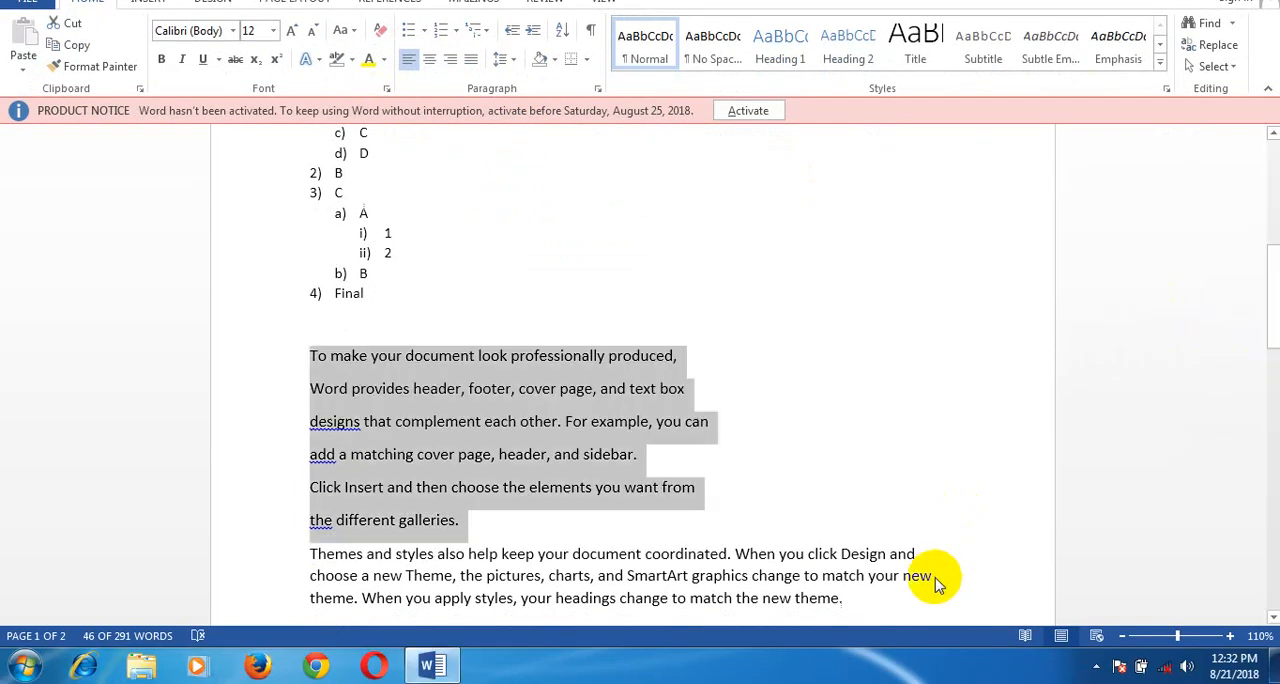
{"action": "left_click", "coordinate": [849, 580]}
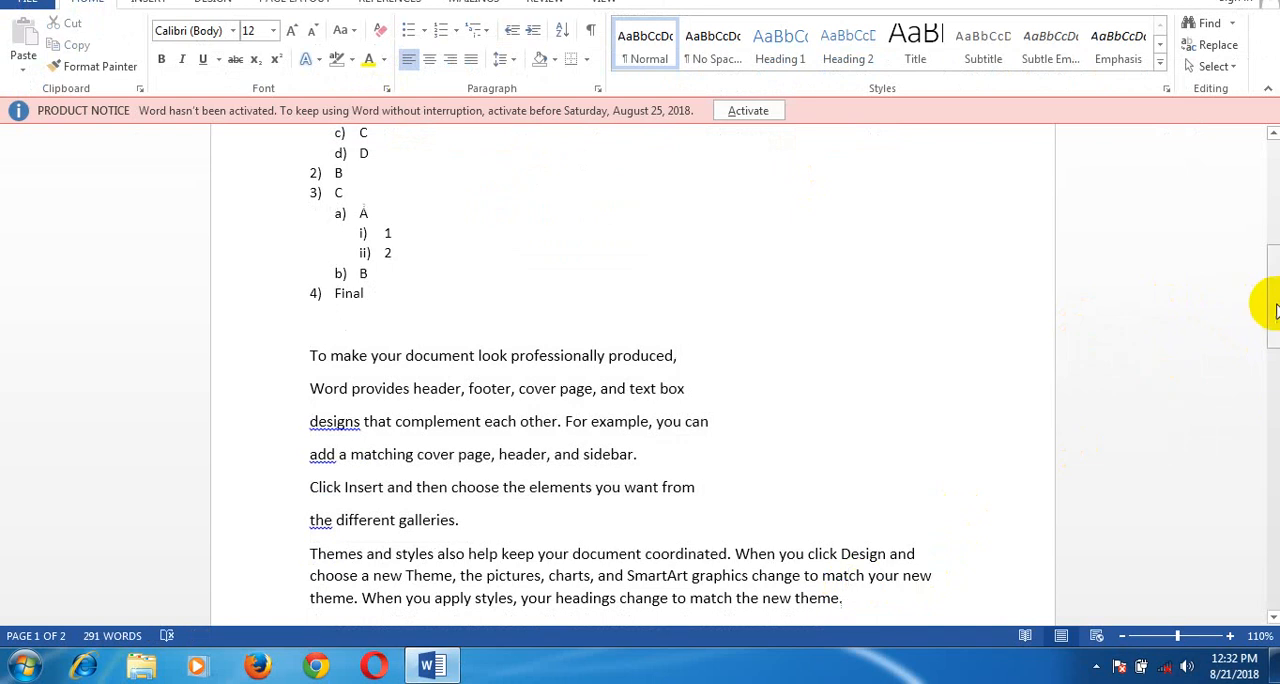
Step: Justify the paragraph that begins "Themes and styles also help keep your document coordinated"
{"action": "left_click_drag", "start_coordinate": [1273, 306], "coordinate": [1273, 327]}
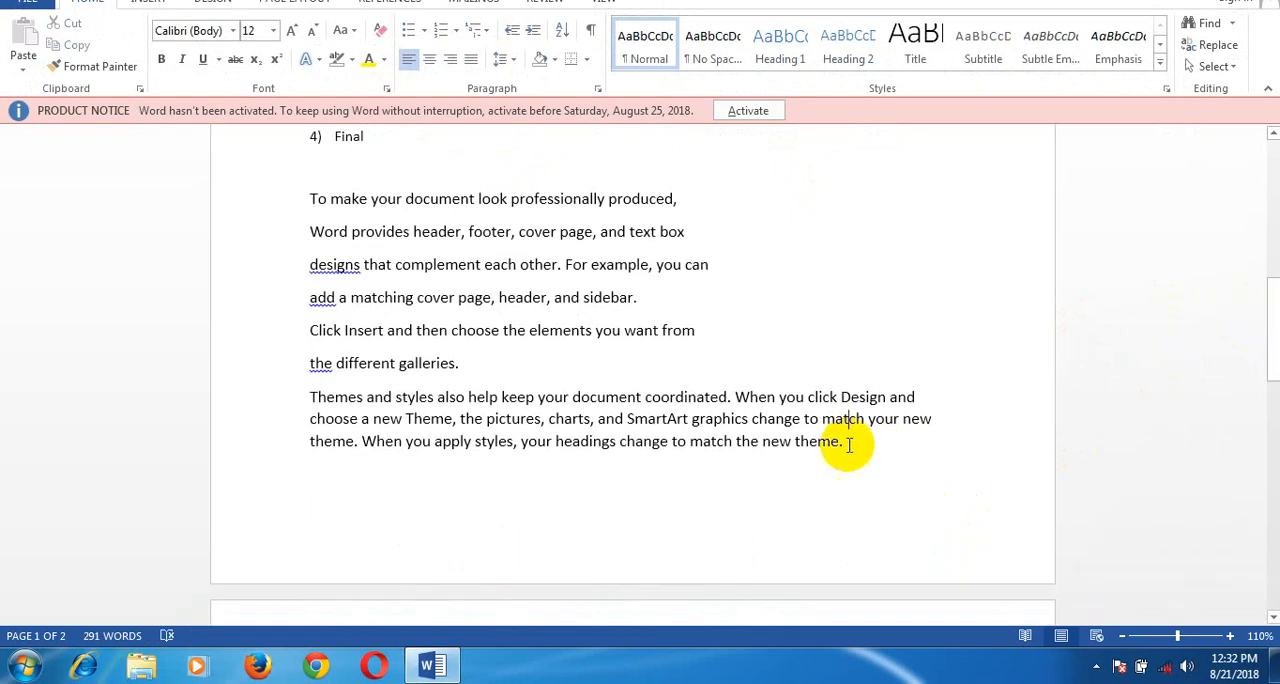
{"action": "left_click_drag", "start_coordinate": [847, 440], "coordinate": [309, 400]}
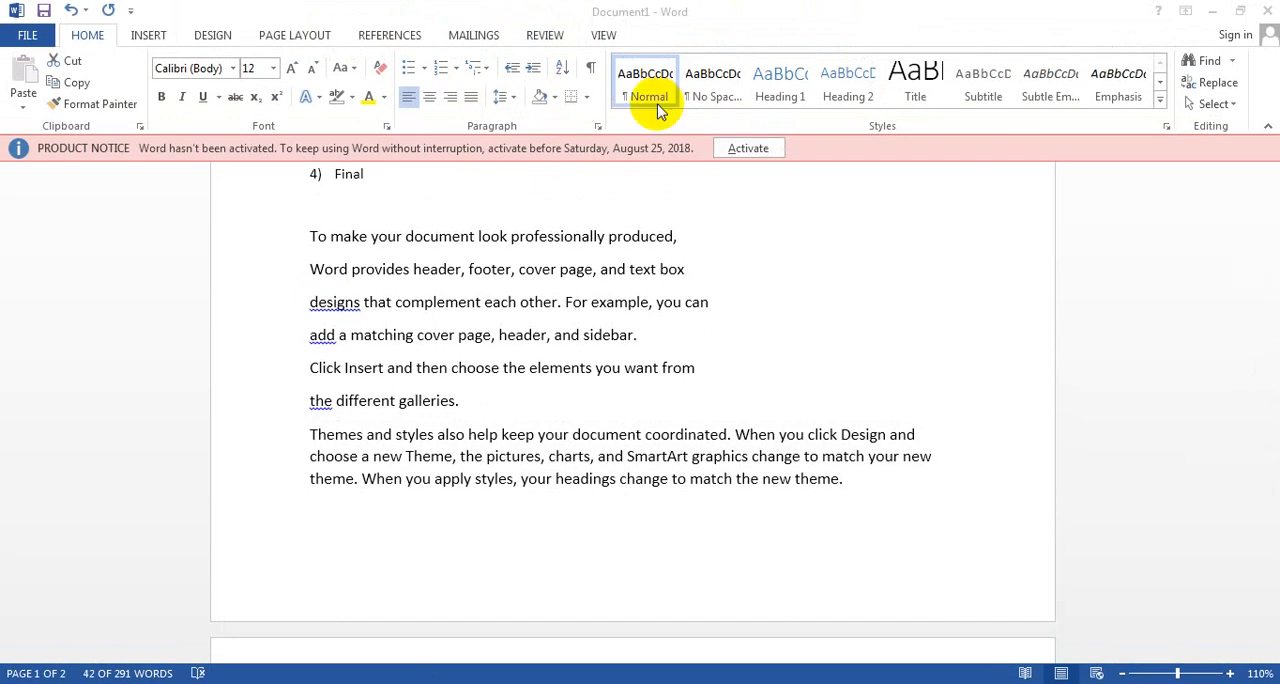
{"action": "triple_click", "coordinate": [849, 483]}
{"action": "left_click_drag", "start_coordinate": [849, 483], "coordinate": [318, 434]}
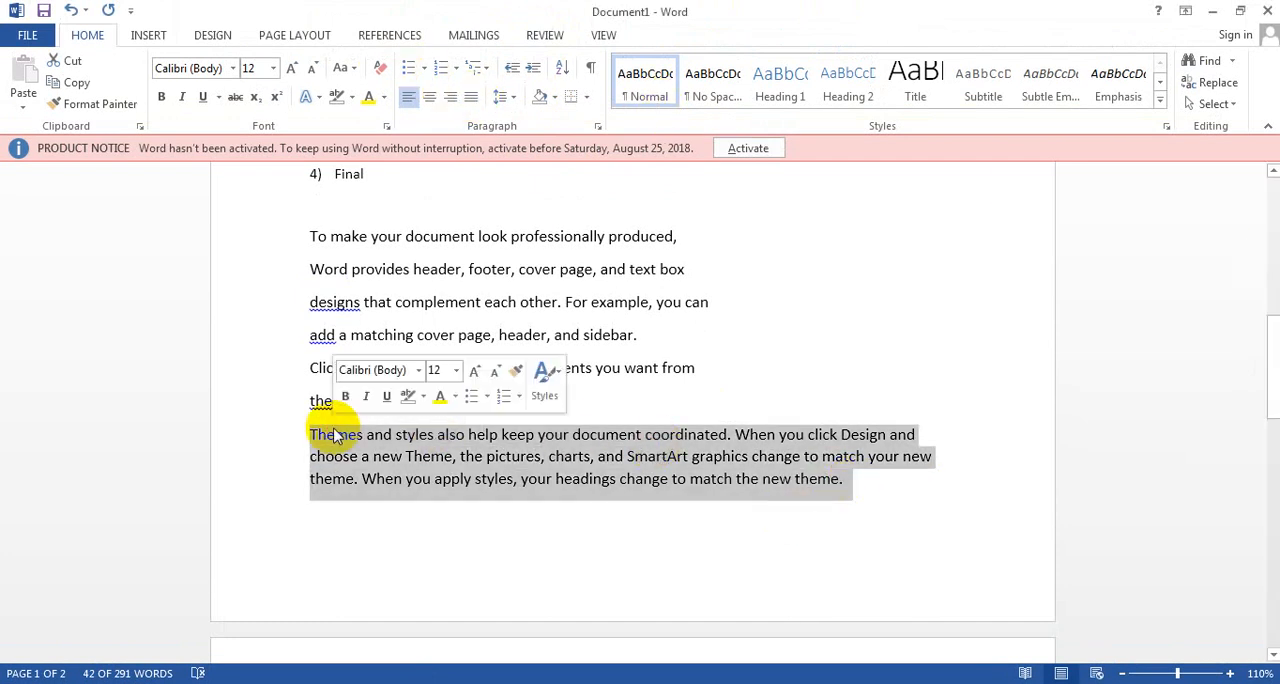
{"action": "left_click", "coordinate": [472, 98]}
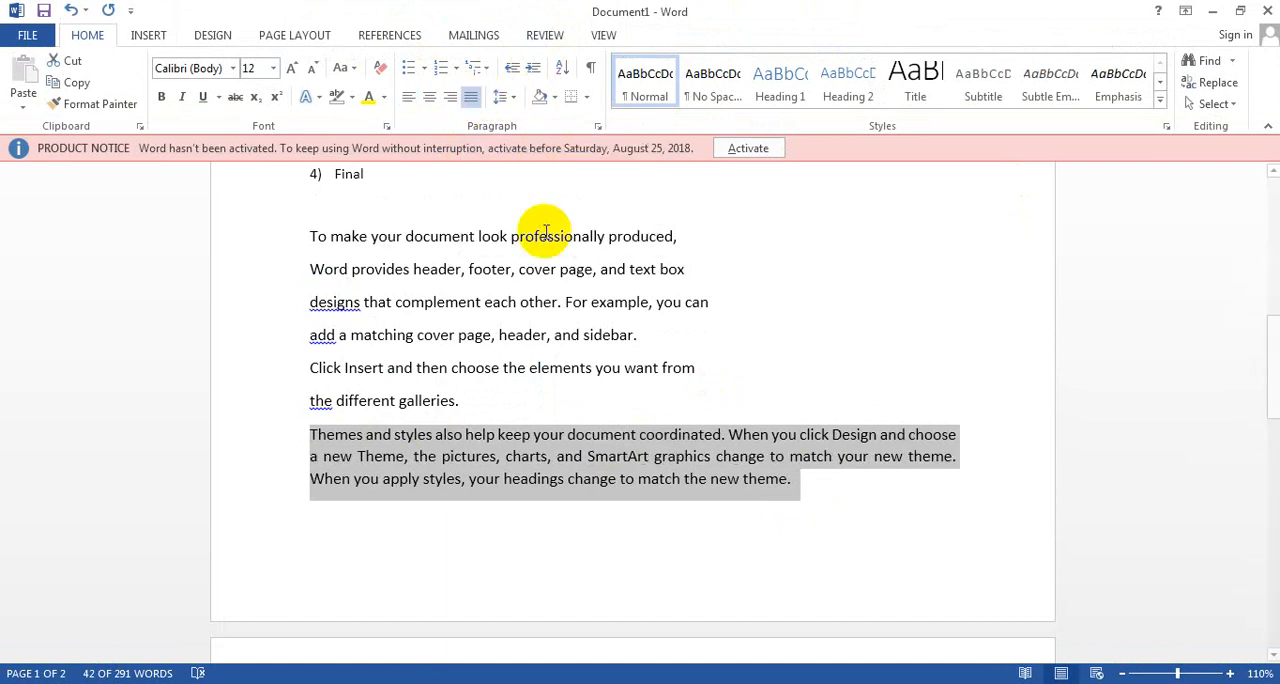
Step: Remove the space after paragraph from the six short lines beginning "To make your document look professionally produced,"
{"action": "scroll", "coordinate": [966, 480], "scroll_direction": "up", "scroll_amount": 1}
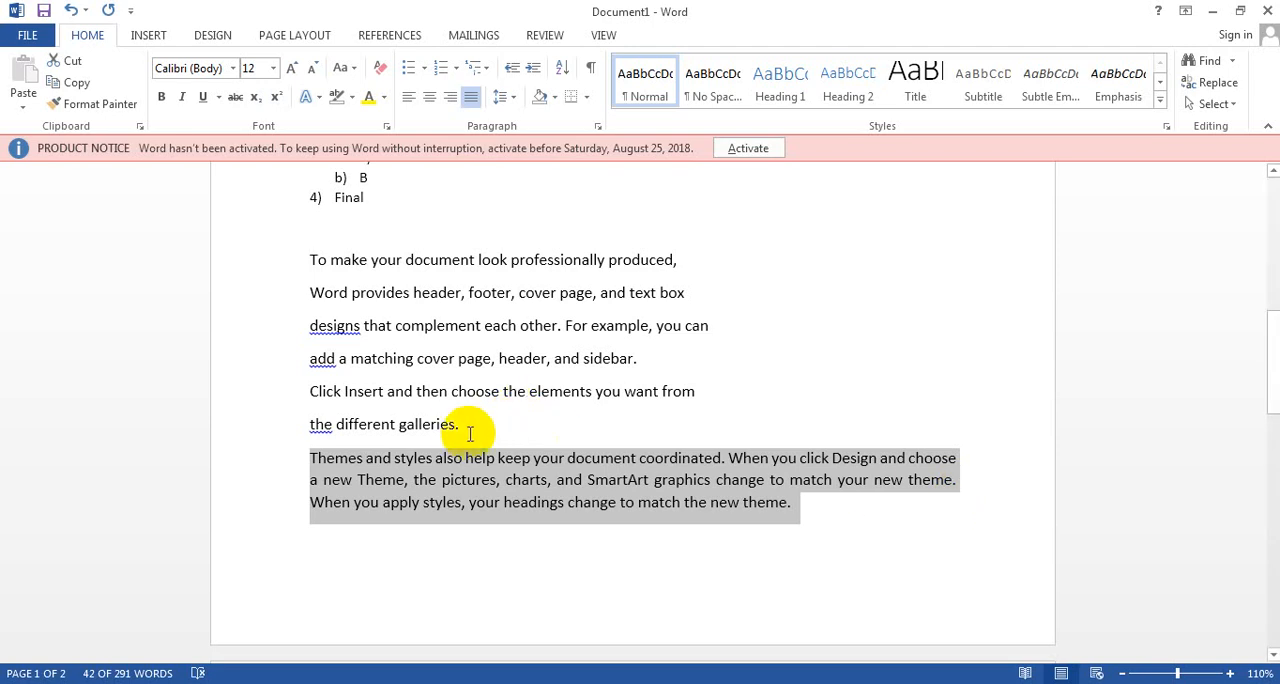
{"action": "left_click_drag", "start_coordinate": [464, 427], "coordinate": [286, 280]}
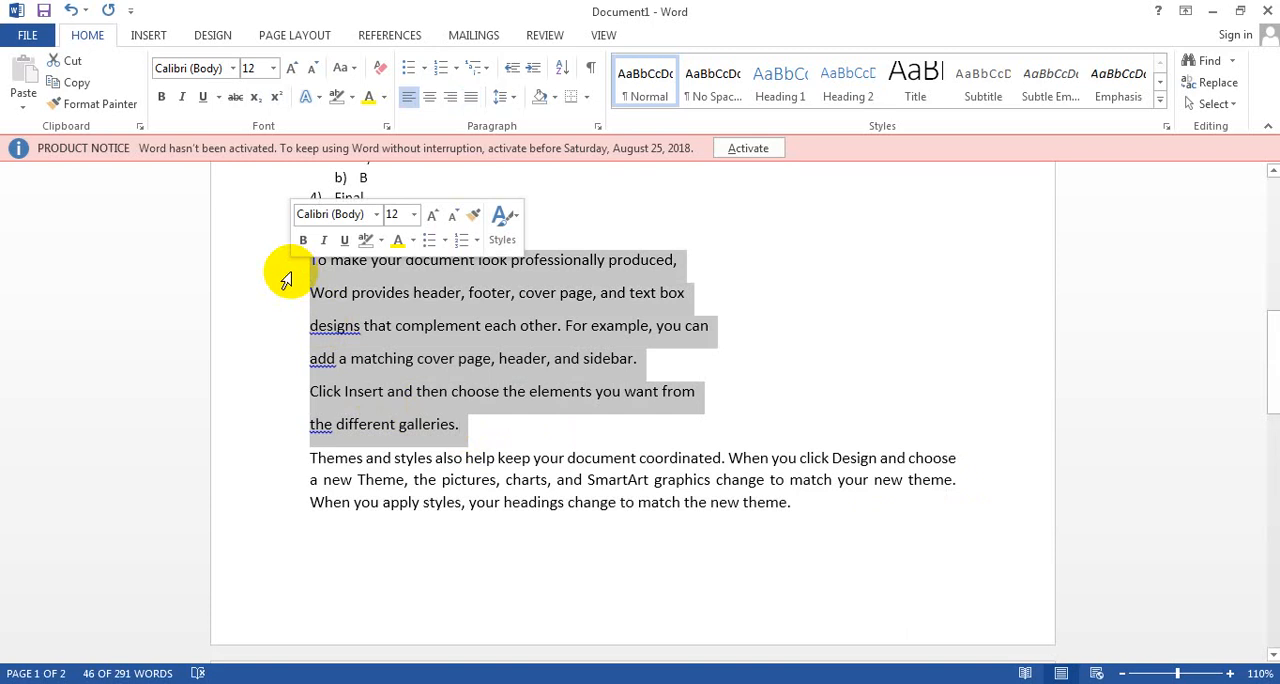
{"action": "left_click", "coordinate": [514, 104]}
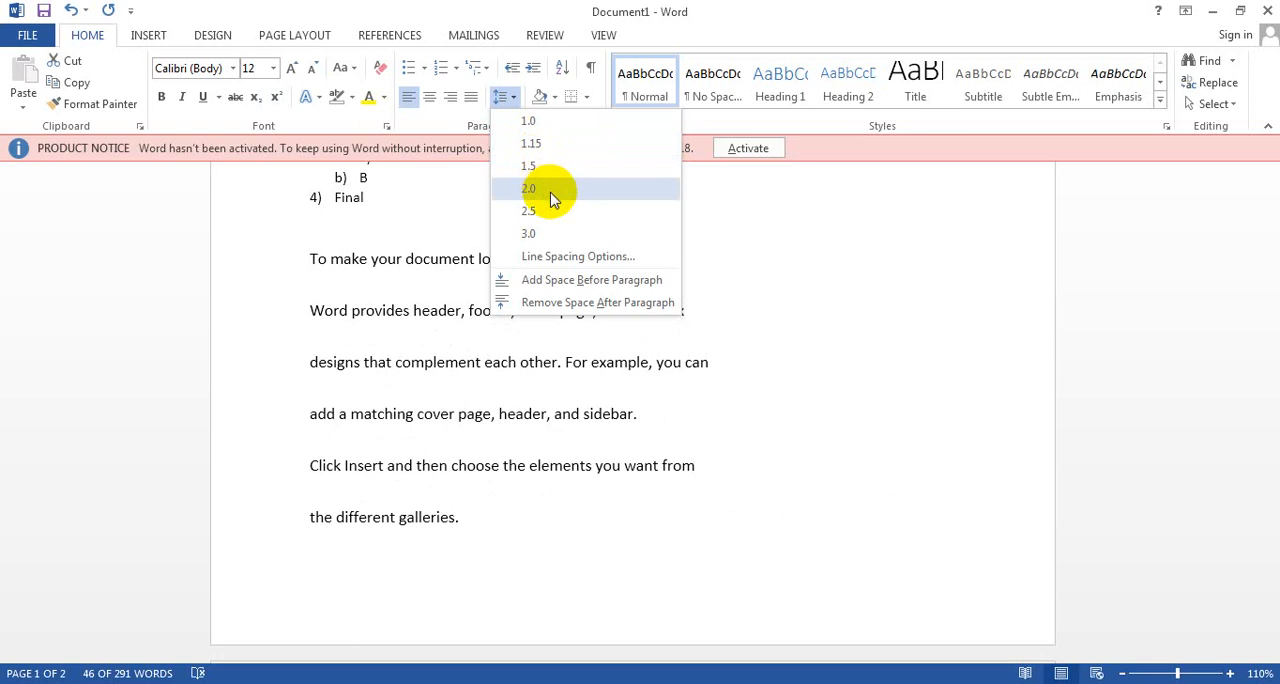
{"action": "left_click", "coordinate": [555, 305]}
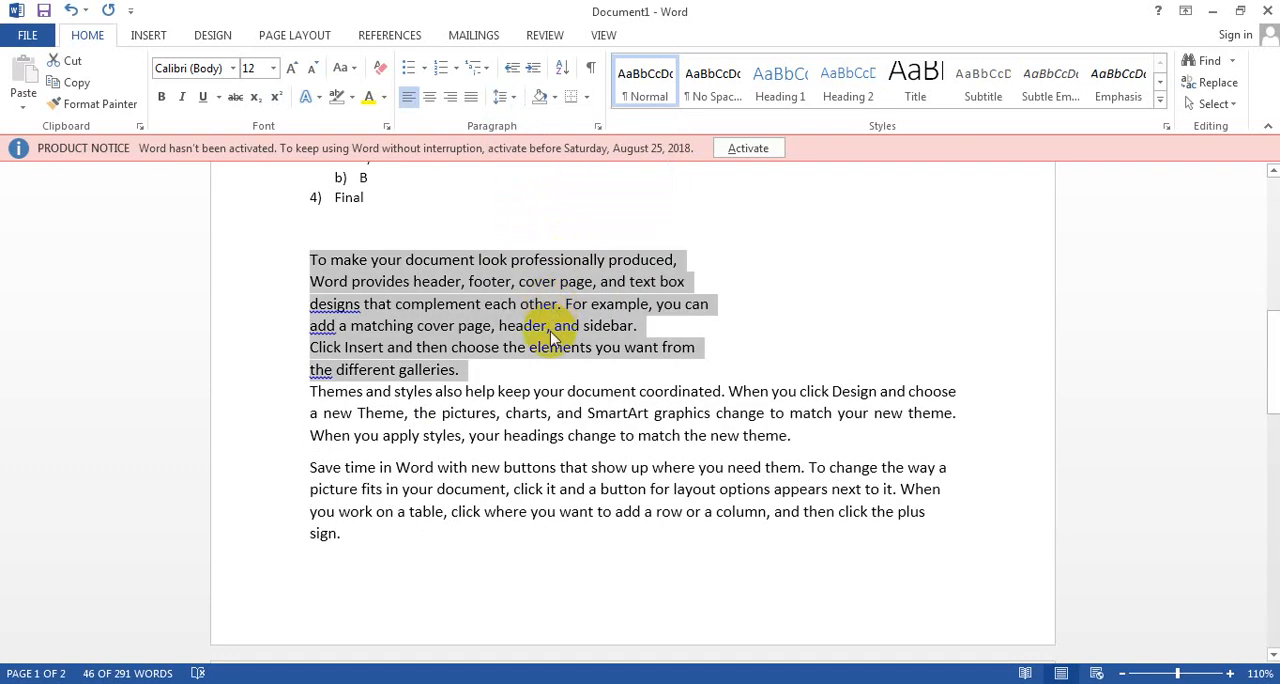
{"action": "left_click", "coordinate": [558, 372]}
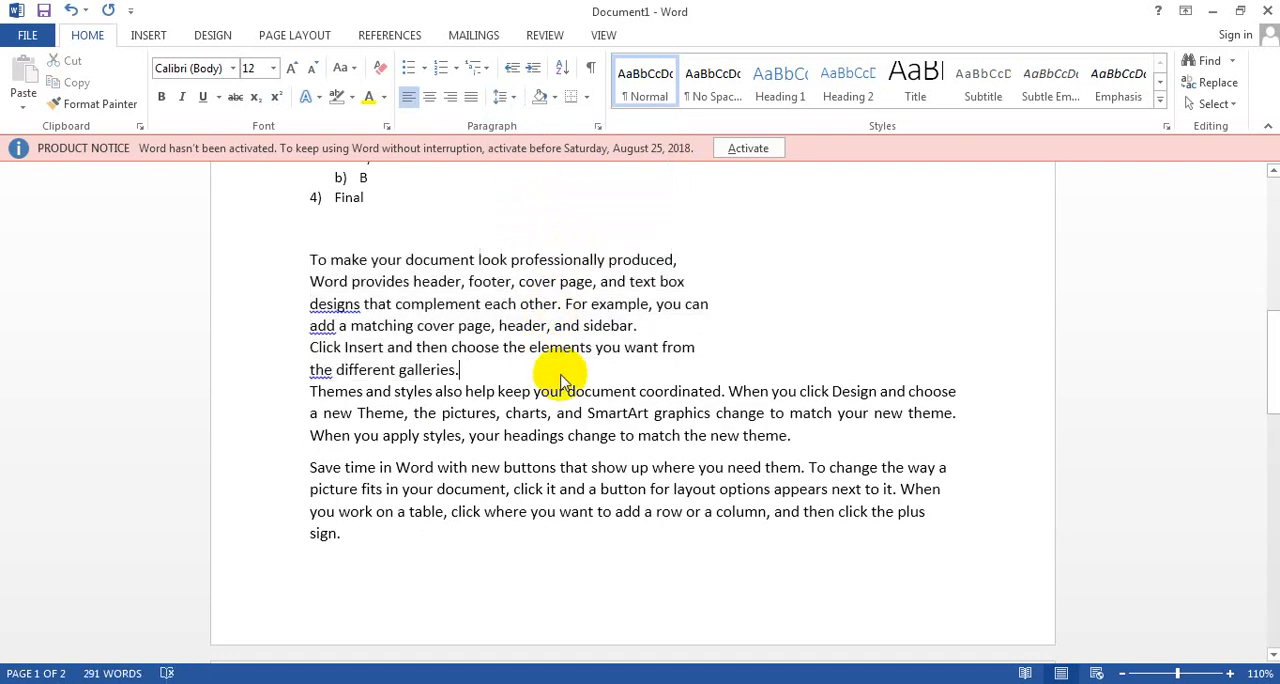
Step: Preview the line spacing choices on the six short lines without applying one
{"action": "left_click", "coordinate": [462, 369]}
{"action": "left_click_drag", "start_coordinate": [462, 369], "coordinate": [310, 259]}
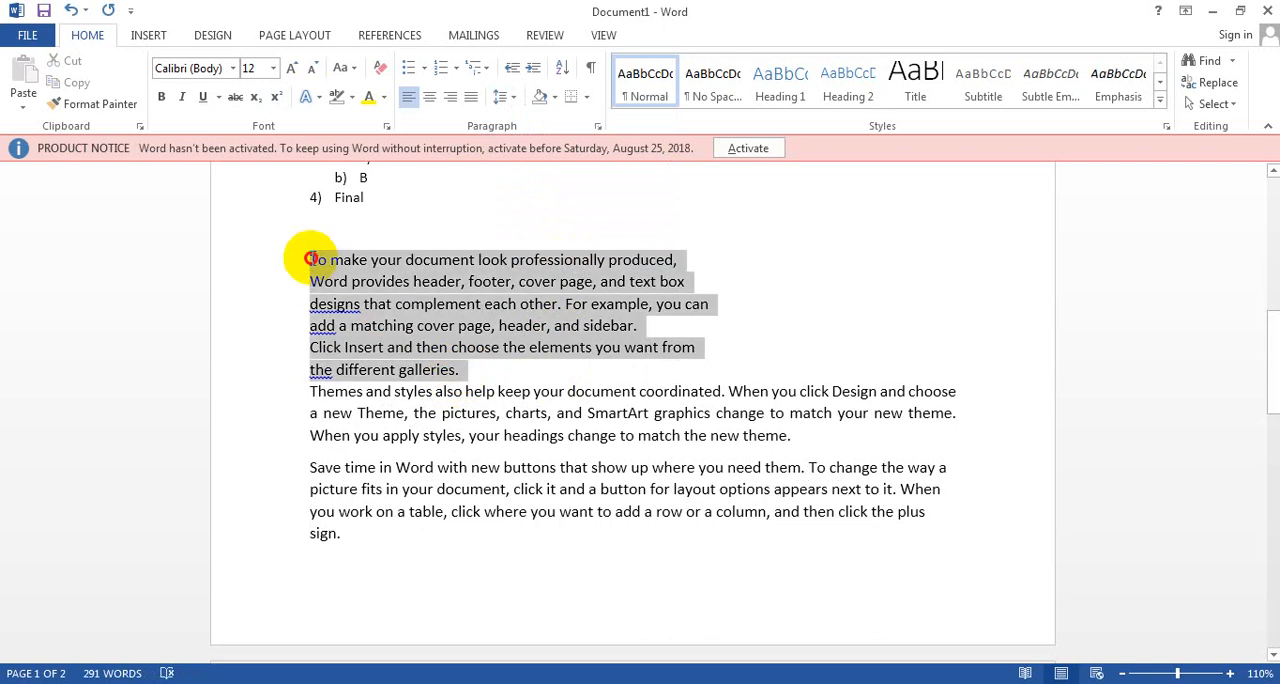
{"action": "left_click", "coordinate": [518, 108]}
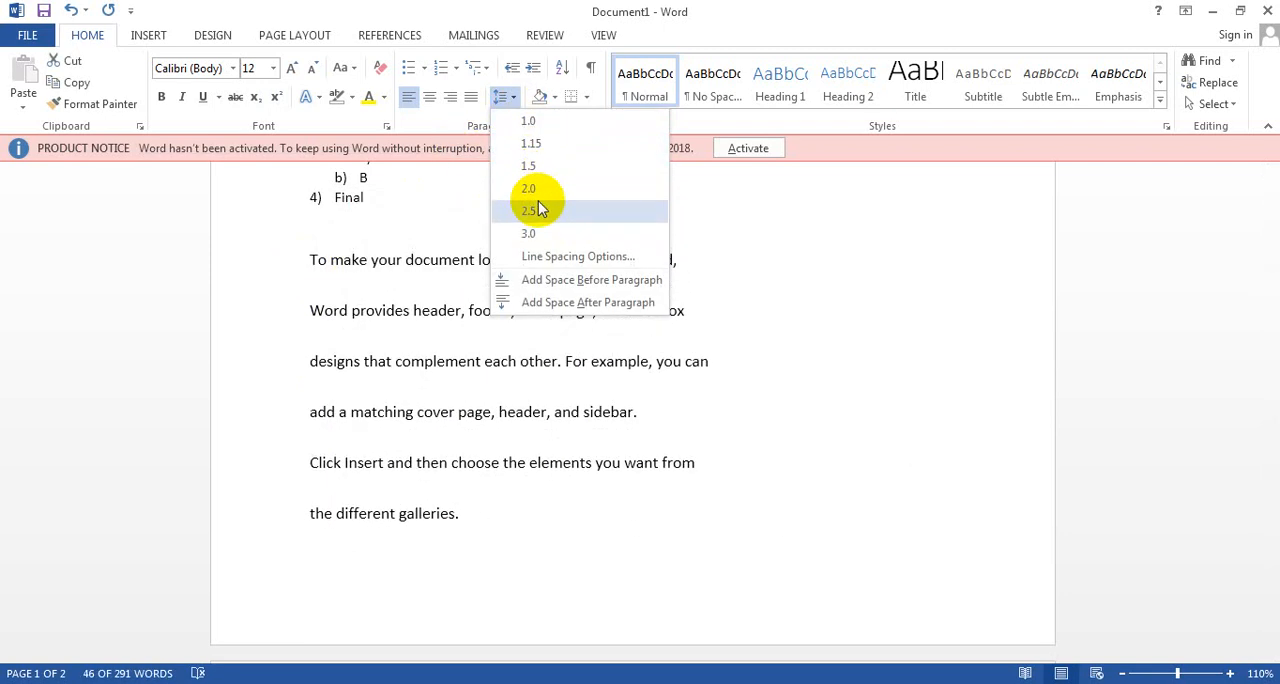
{"action": "left_click", "coordinate": [574, 487]}
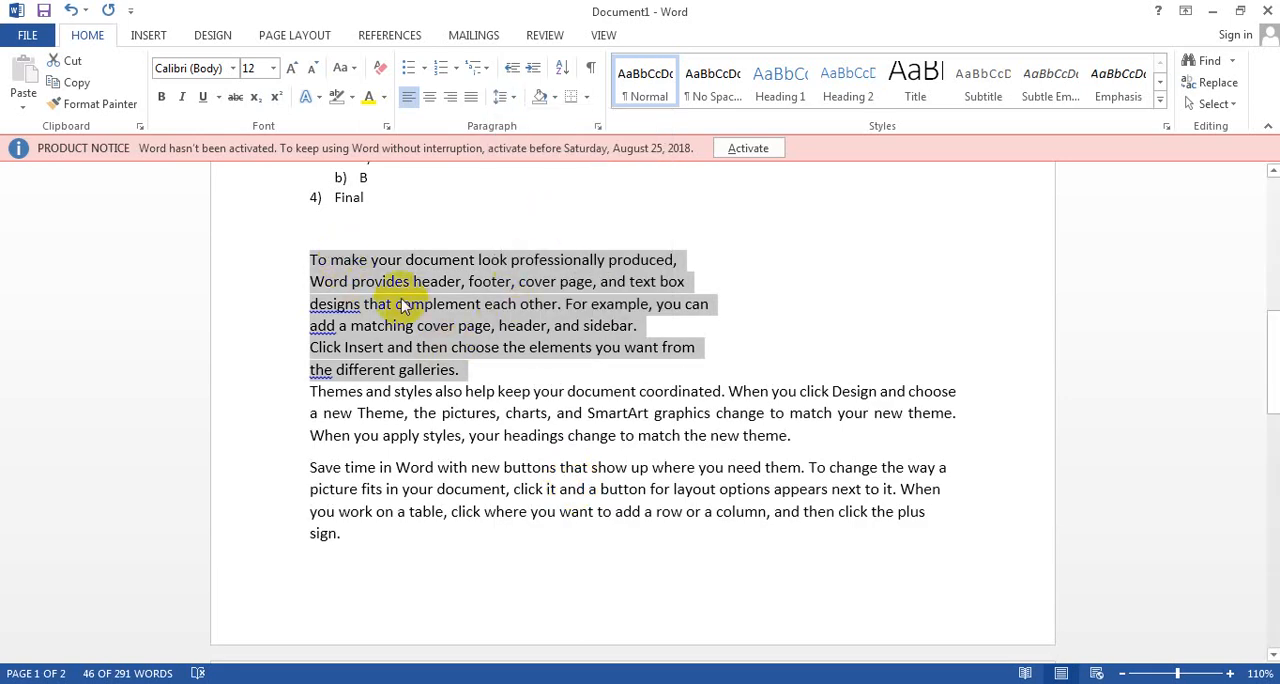
Step: Compare the shading and text highlight color palettes for the six selected lines without applying a color
{"action": "left_click", "coordinate": [555, 97]}
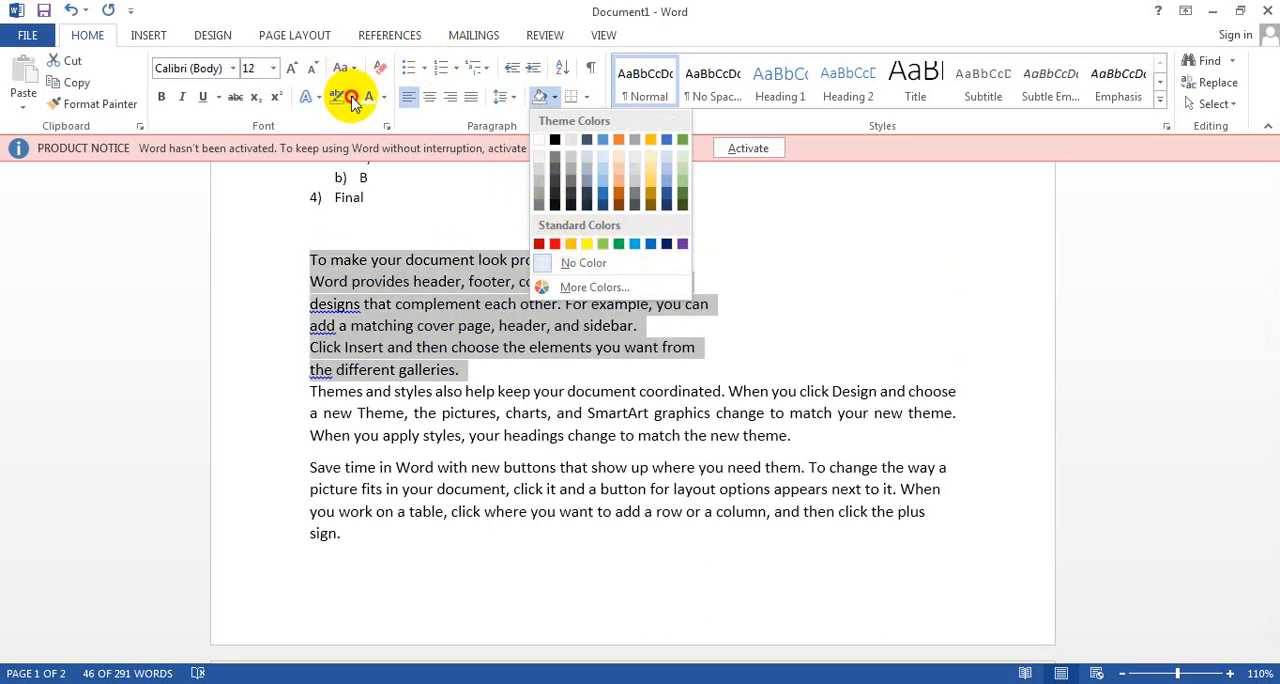
{"action": "left_click", "coordinate": [351, 97]}
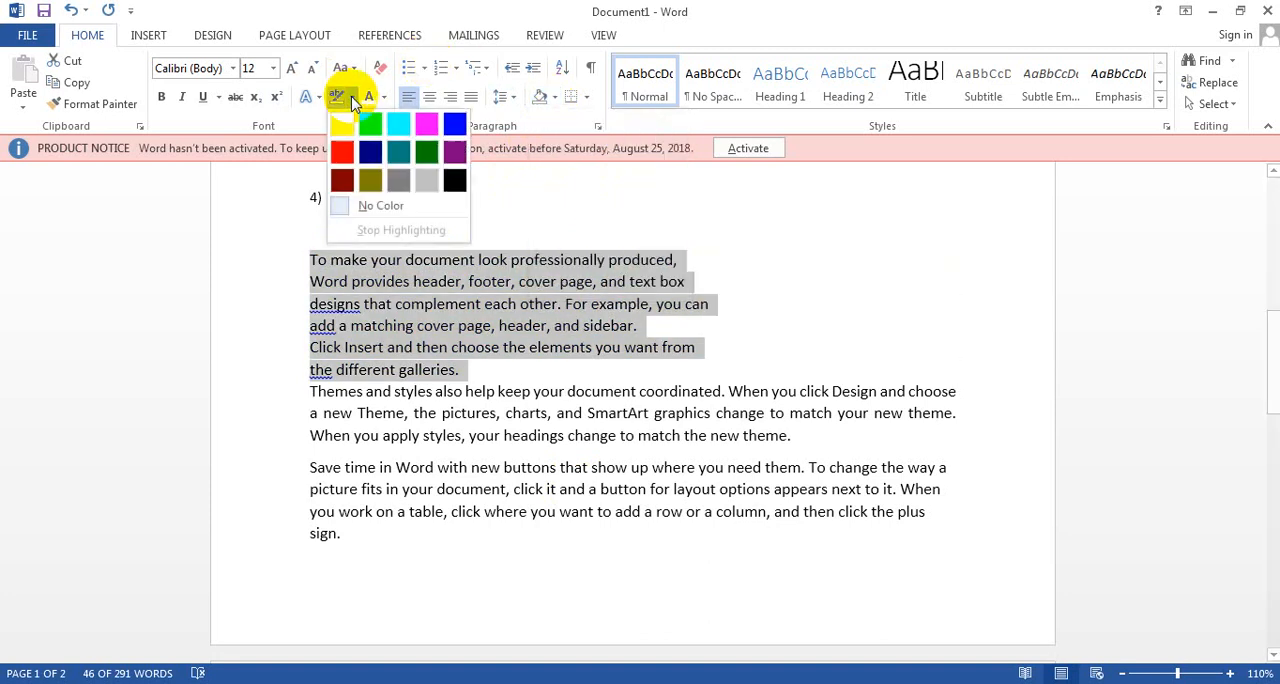
{"action": "left_click", "coordinate": [552, 99]}
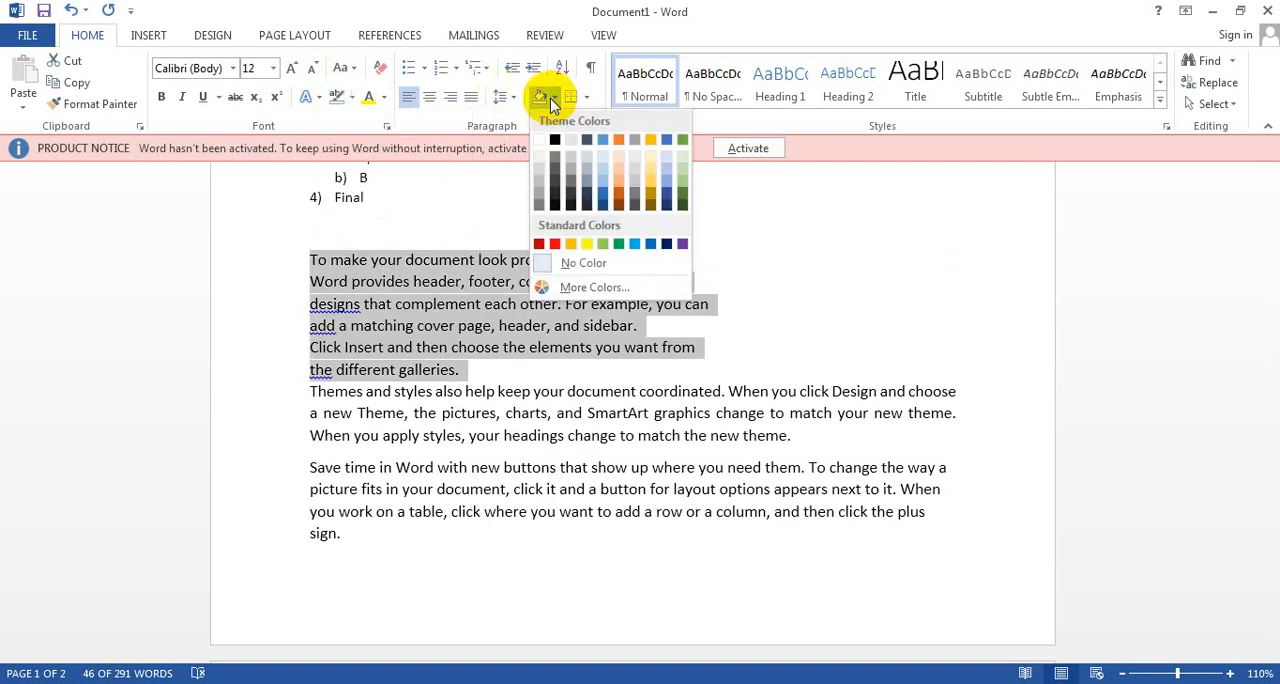
{"action": "left_click", "coordinate": [498, 385]}
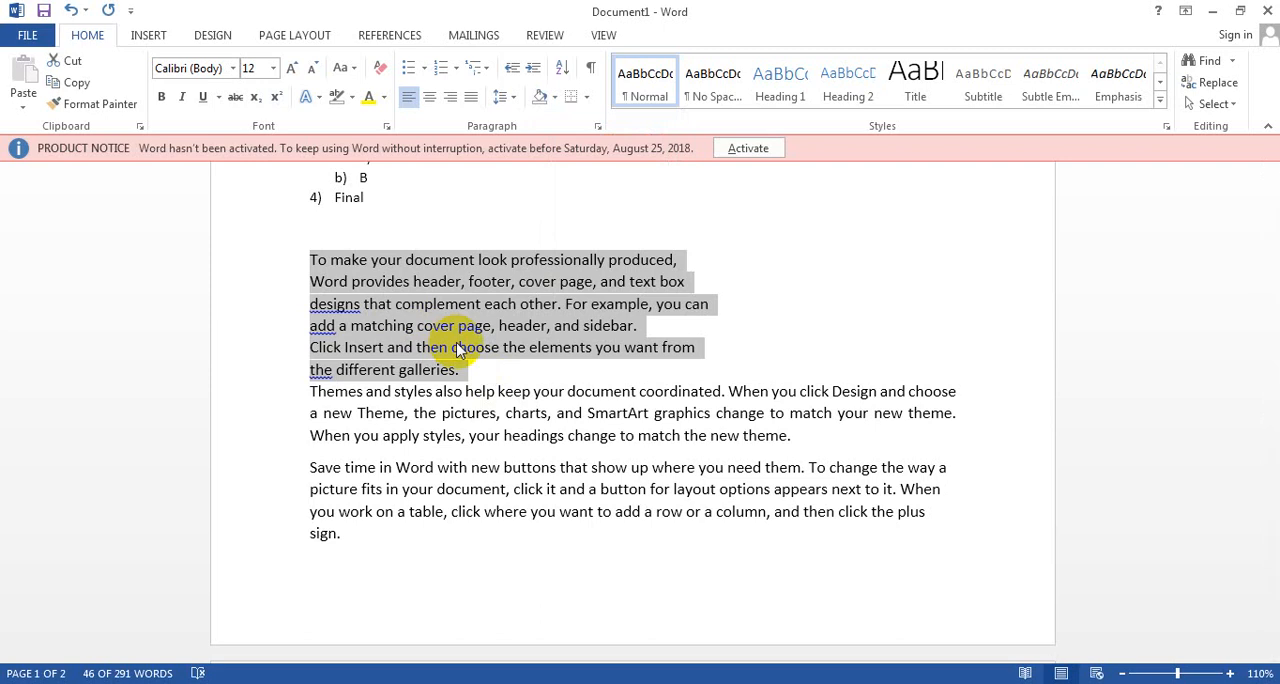
Step: Examine the border options for the six selected lines, previewing All Borders without applying it
{"action": "left_click", "coordinate": [588, 100]}
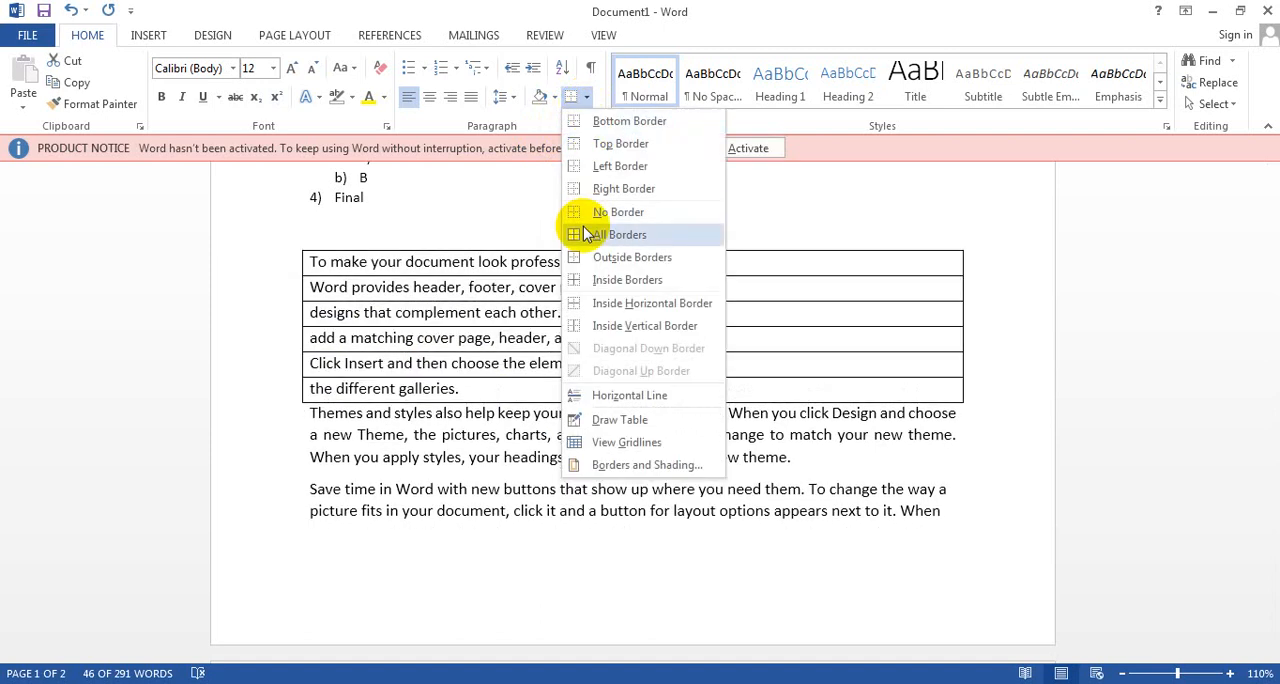
{"action": "left_click", "coordinate": [601, 127]}
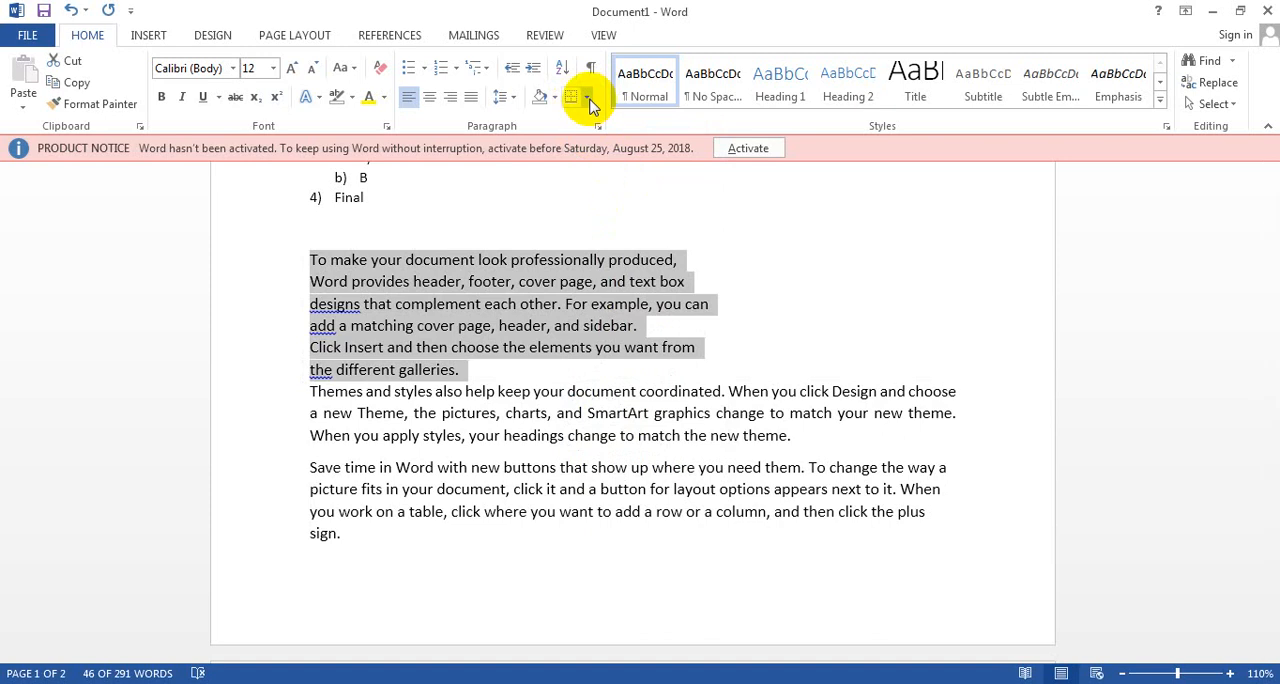
{"action": "left_click", "coordinate": [586, 97]}
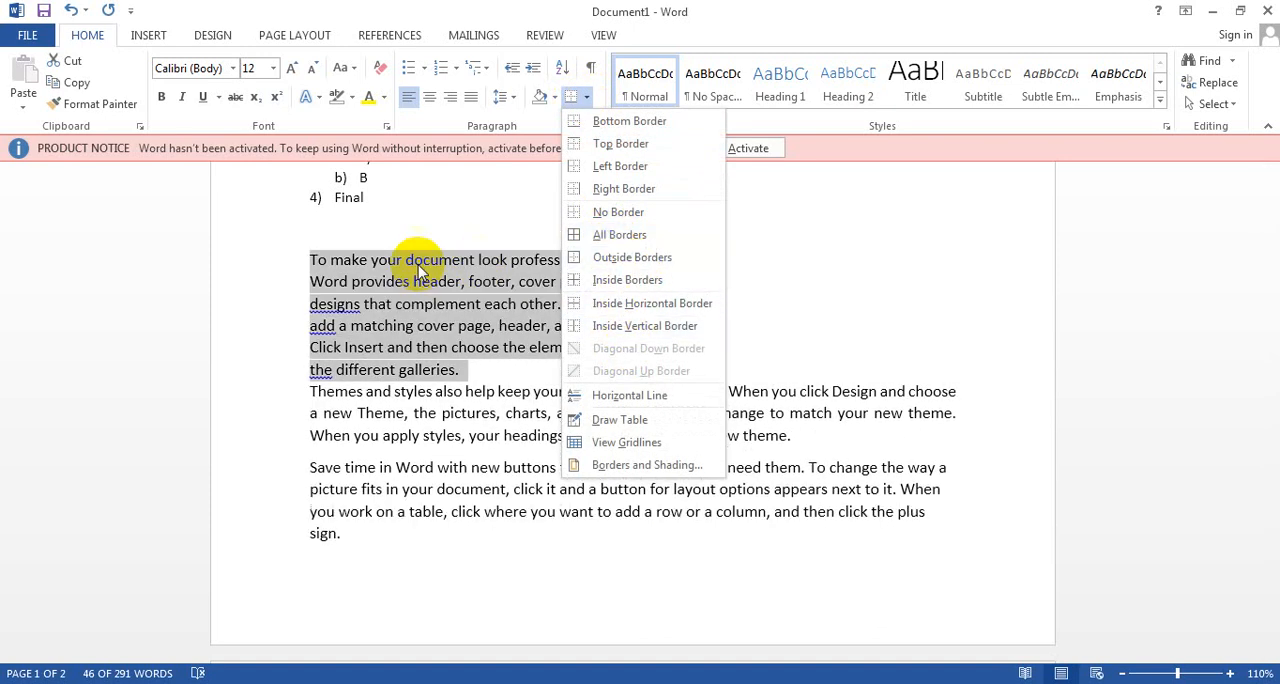
{"action": "key", "text": "Escape"}
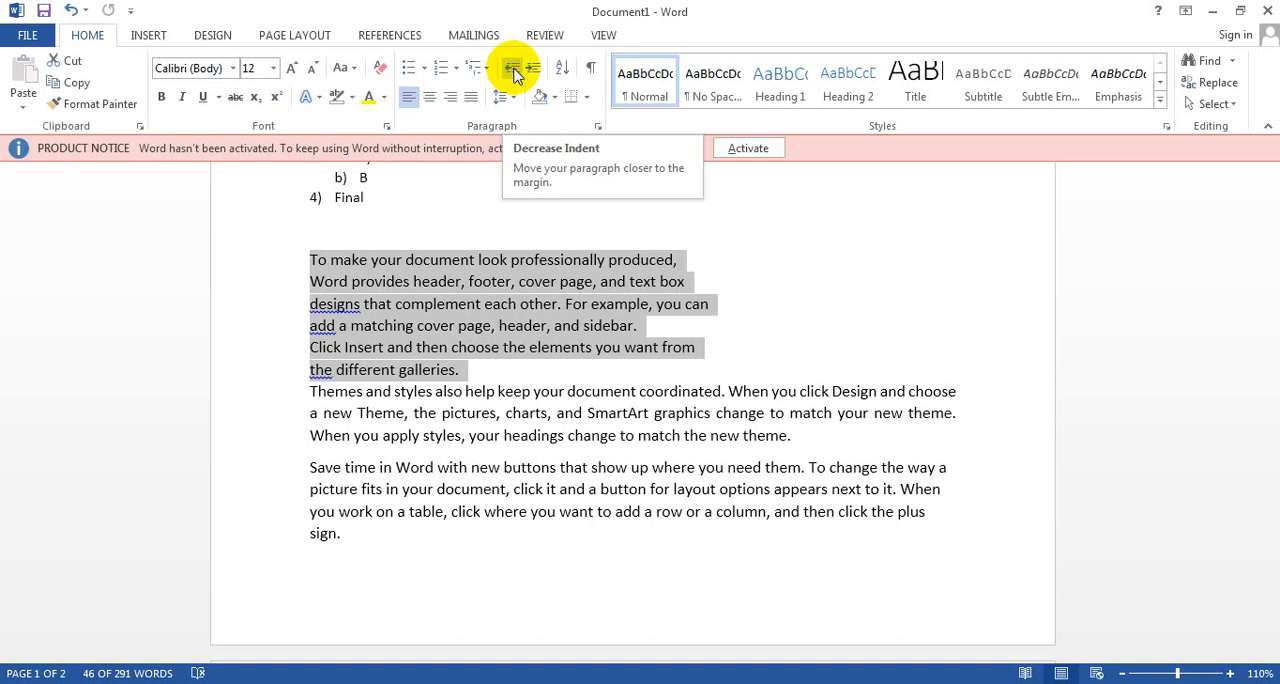
Step: Below the "Save time in Word" paragraph, add a tab-indented one reading "It is new para in", the instructor's full name and "Free Computer Education"; select its indent
{"action": "left_click", "coordinate": [409, 531]}
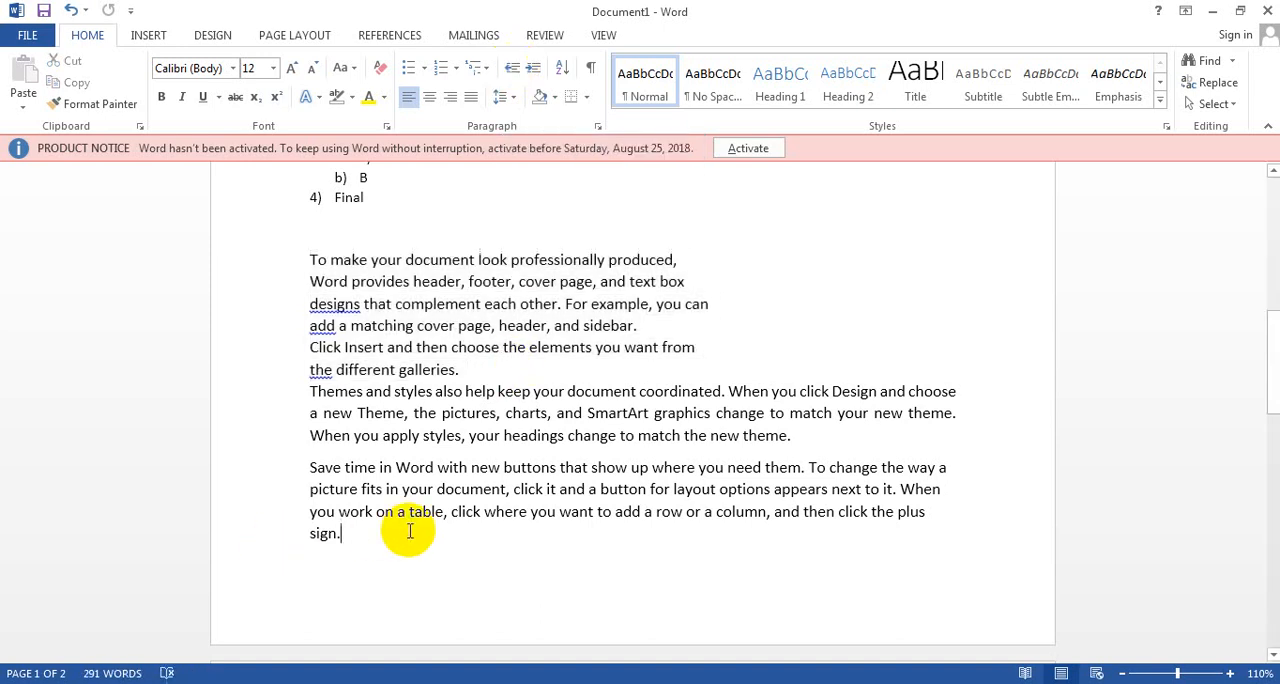
{"action": "key", "text": "Return"}
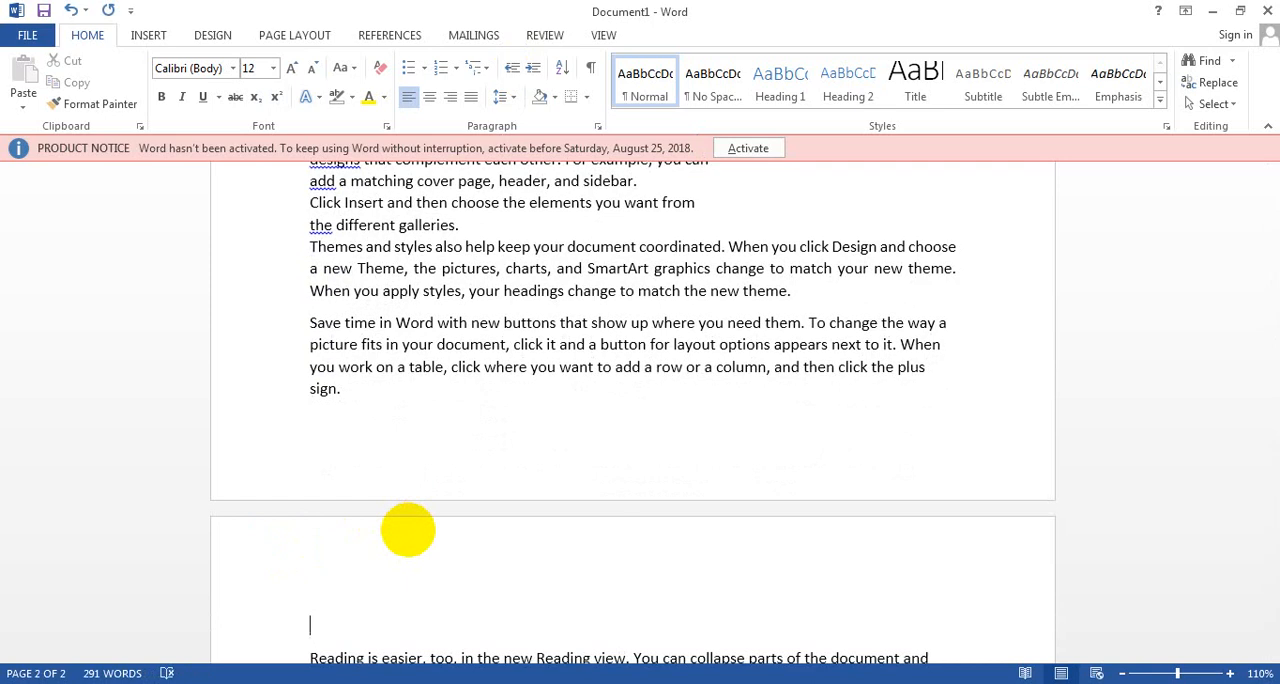
{"action": "key", "text": "Tab"}
{"action": "type", "text": "It is new para "}
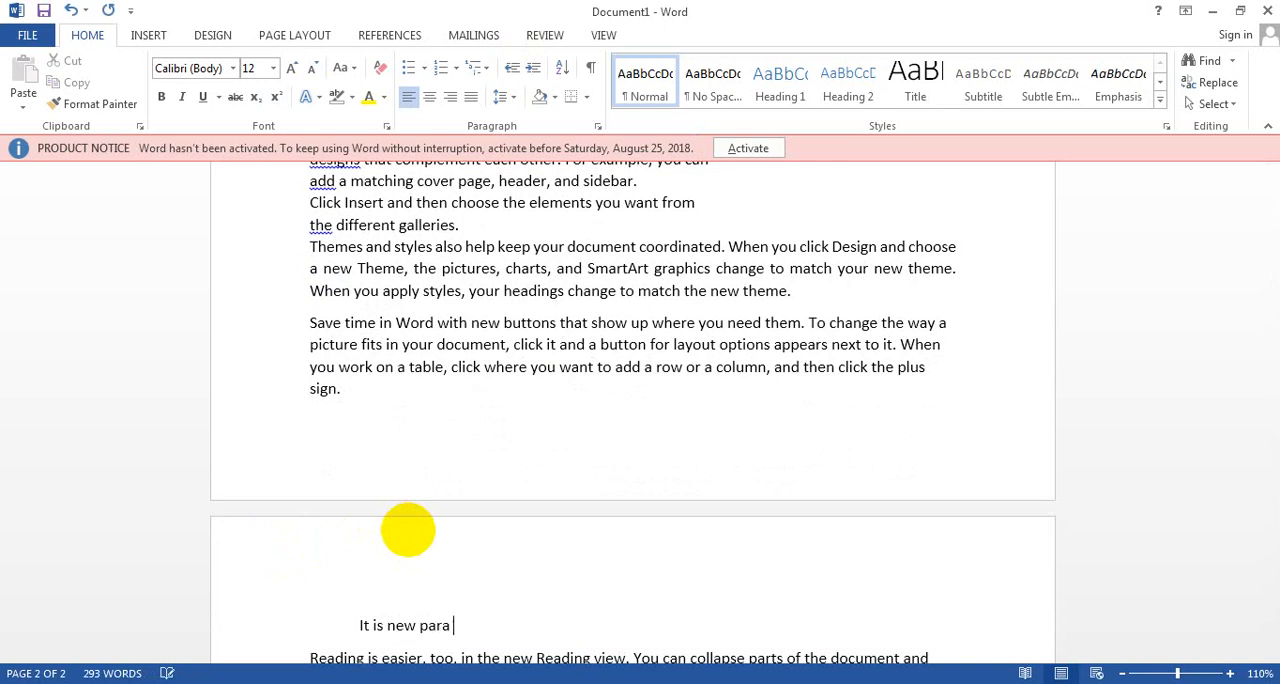
{"action": "type", "text": "in Fahad Hussain Free "}
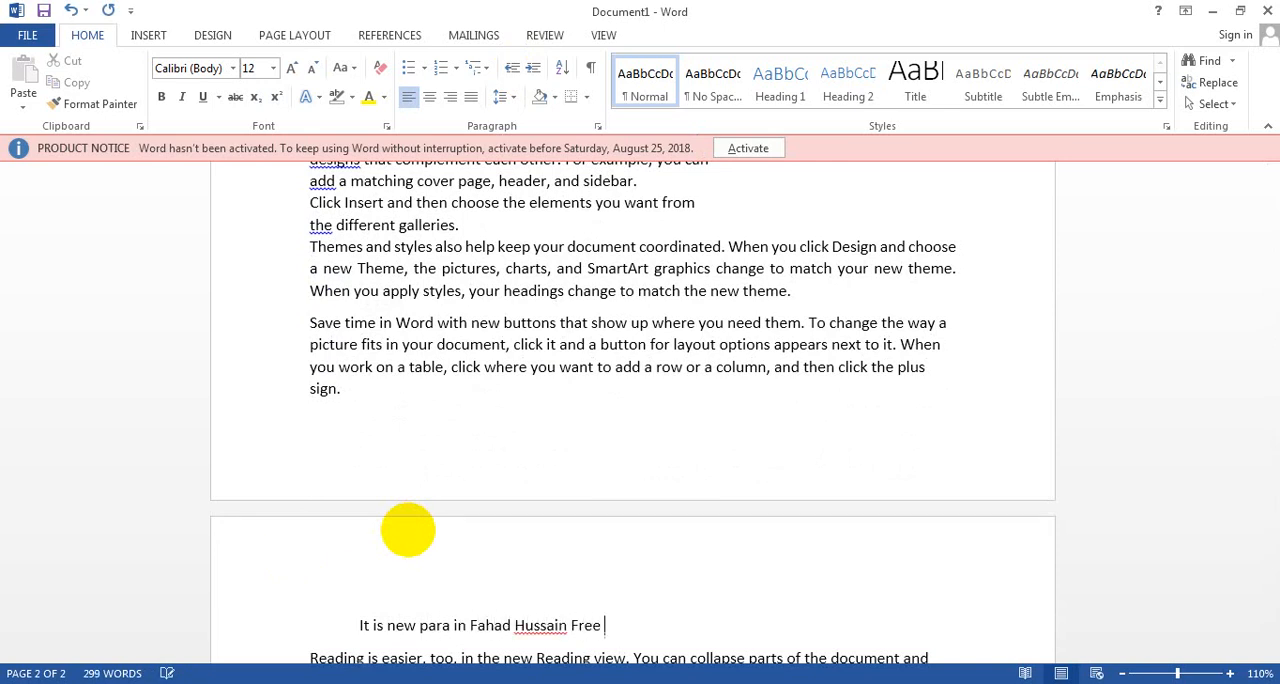
{"action": "type", "text": "Compuer"}
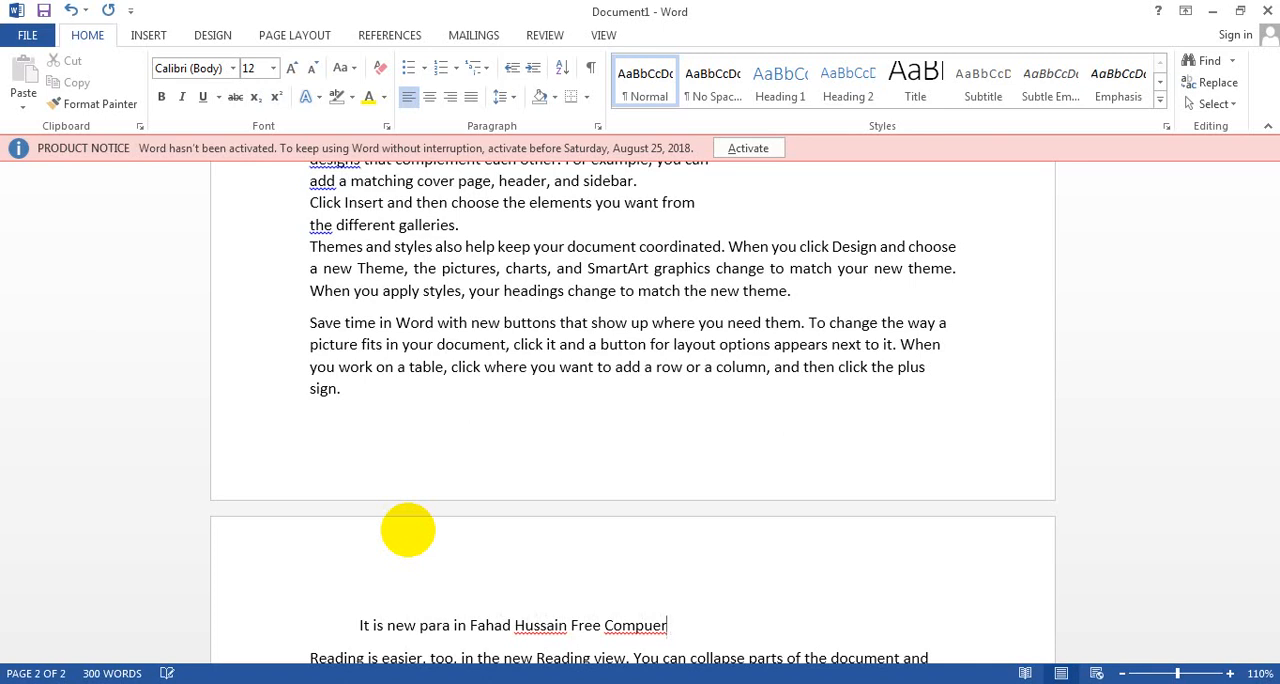
{"action": "key", "text": "BackSpace"}
{"action": "key", "text": "BackSpace"}
{"action": "type", "text": "ter Education"}
{"action": "key", "text": "BackSpace"}
{"action": "key", "text": "BackSpace"}
{"action": "key", "text": "BackSpace"}
{"action": "key", "text": "BackSpace"}
{"action": "key", "text": "BackSpace"}
{"action": "key", "text": "BackSpace"}
{"action": "key", "text": "BackSpace"}
{"action": "type", "text": "ucation"}
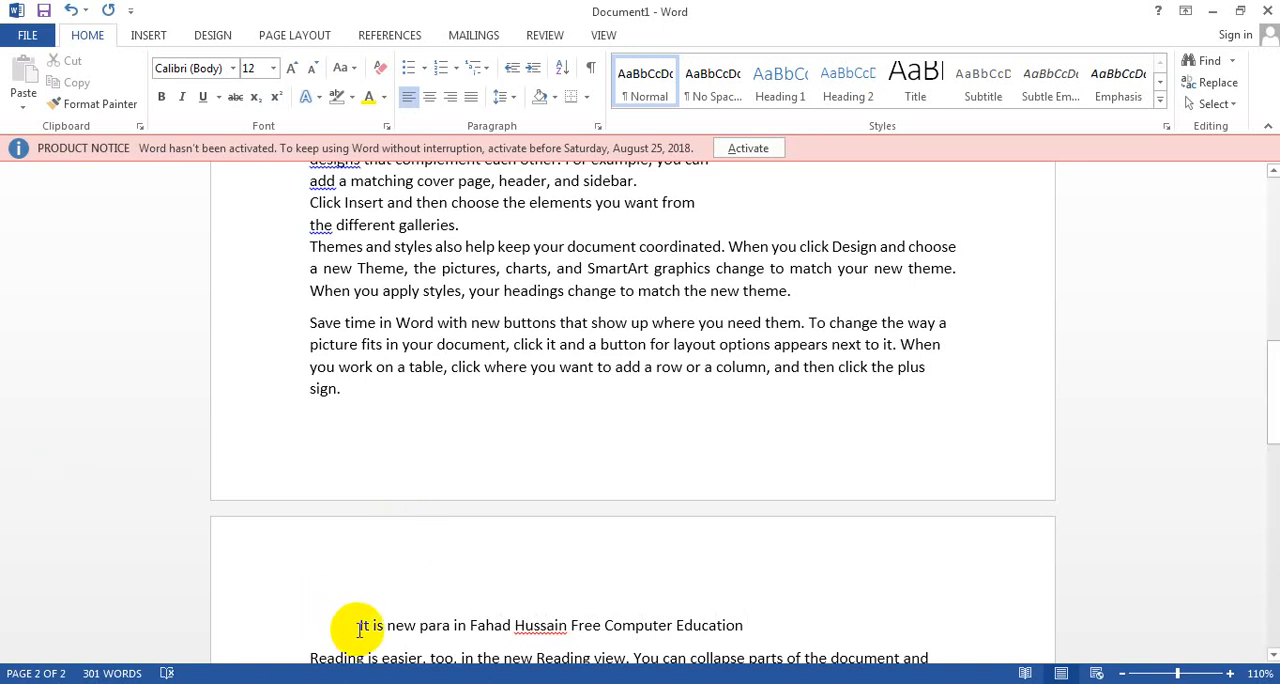
{"action": "left_click_drag", "start_coordinate": [359, 628], "coordinate": [315, 630]}
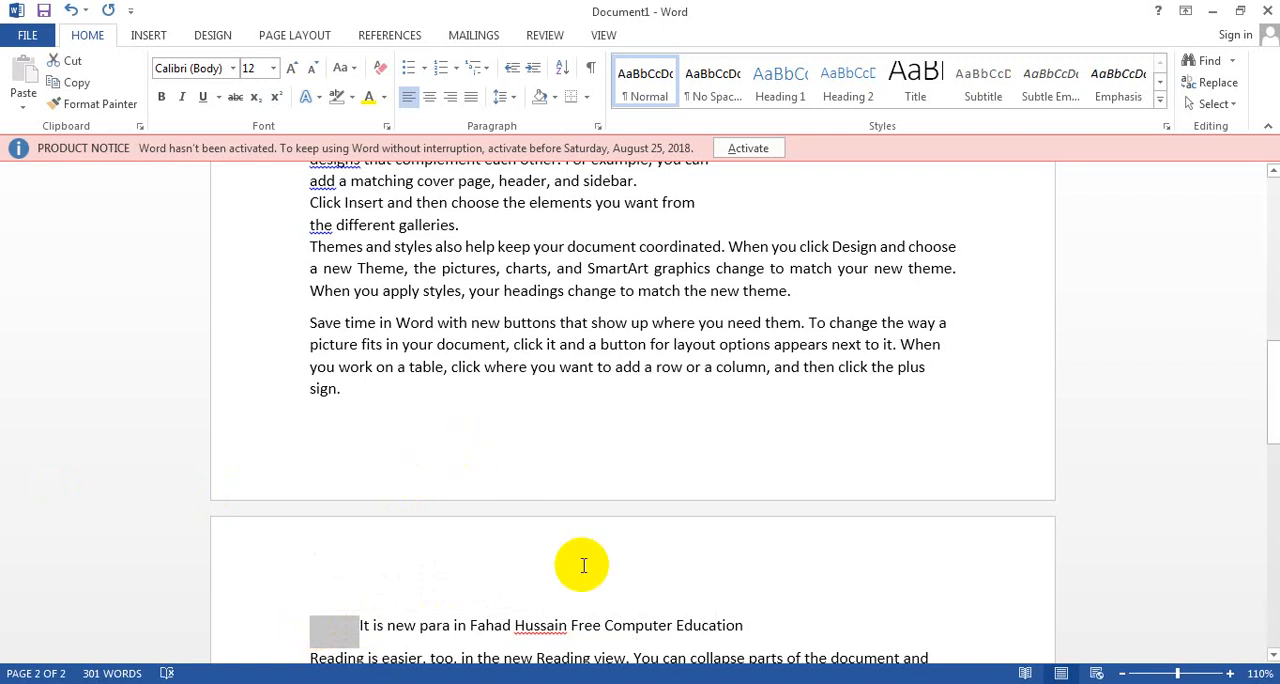
Step: Increase the left indent of the whole "Save time in Word with new buttons" paragraph by eight levels
{"action": "left_click_drag", "start_coordinate": [341, 388], "coordinate": [294, 329]}
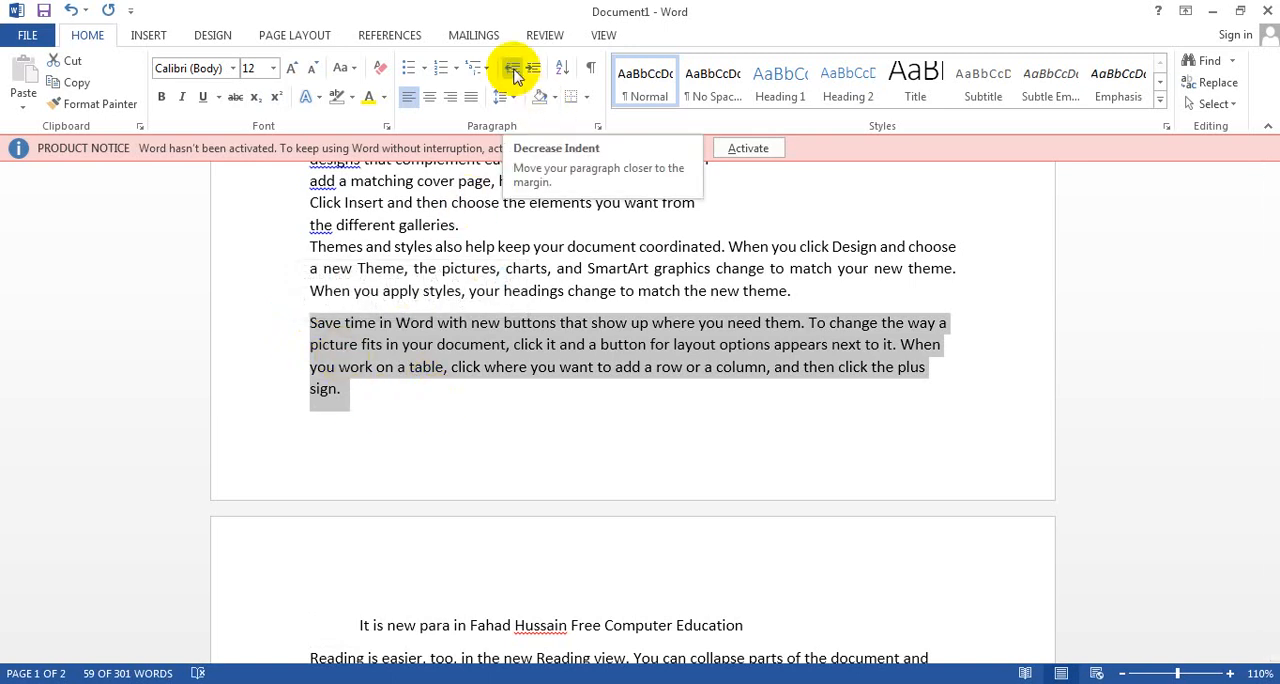
{"action": "left_click", "coordinate": [514, 75]}
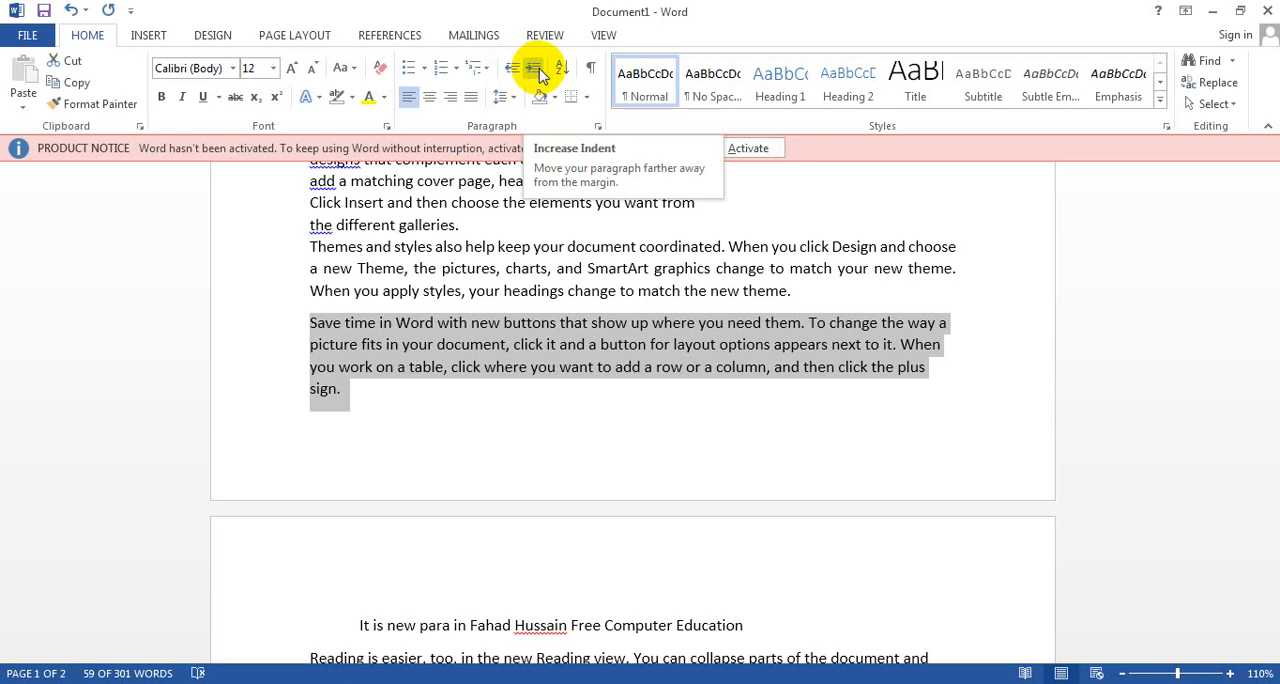
{"action": "left_click", "coordinate": [538, 75]}
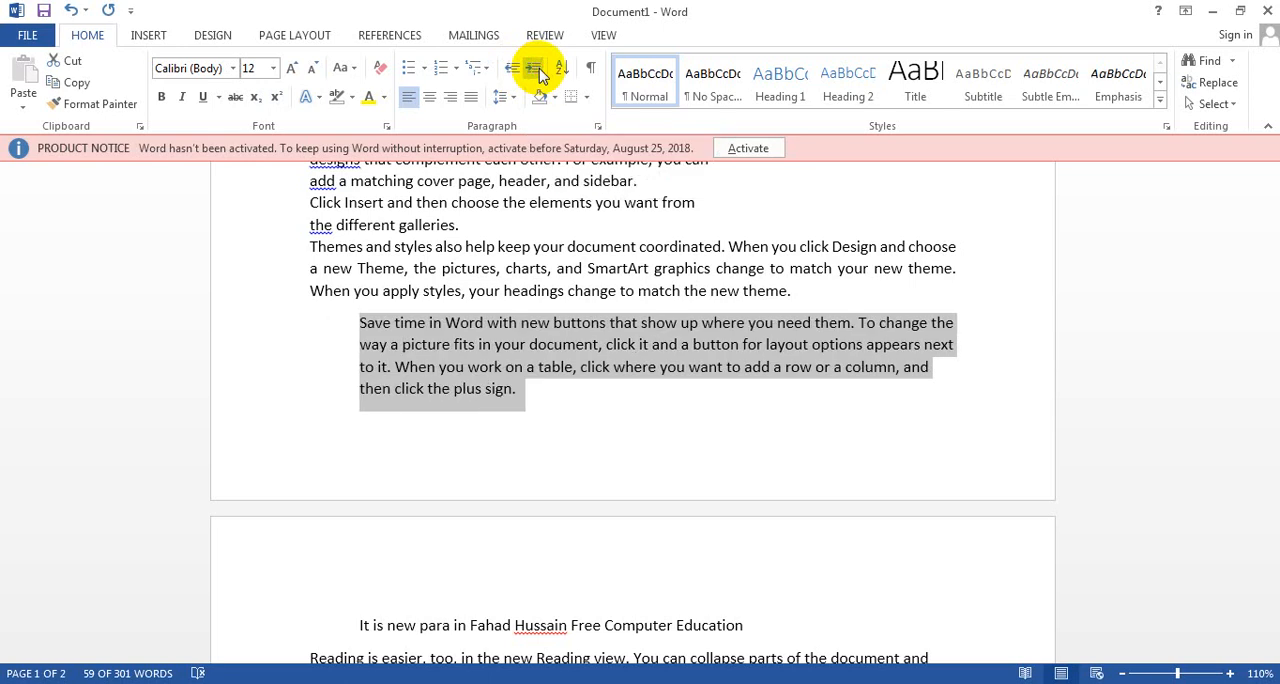
{"action": "left_click", "coordinate": [538, 75]}
{"action": "left_click", "coordinate": [538, 75]}
{"action": "left_click", "coordinate": [538, 75]}
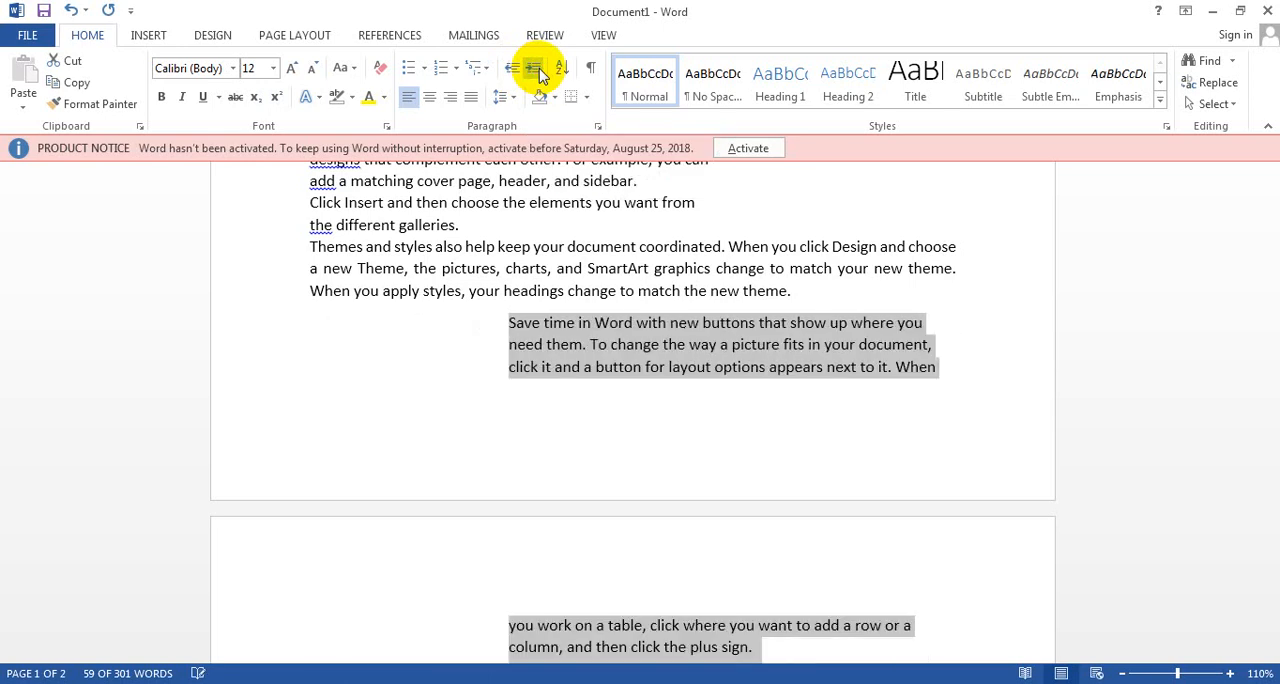
{"action": "left_click", "coordinate": [538, 75]}
{"action": "left_click", "coordinate": [538, 75]}
{"action": "left_click", "coordinate": [538, 75]}
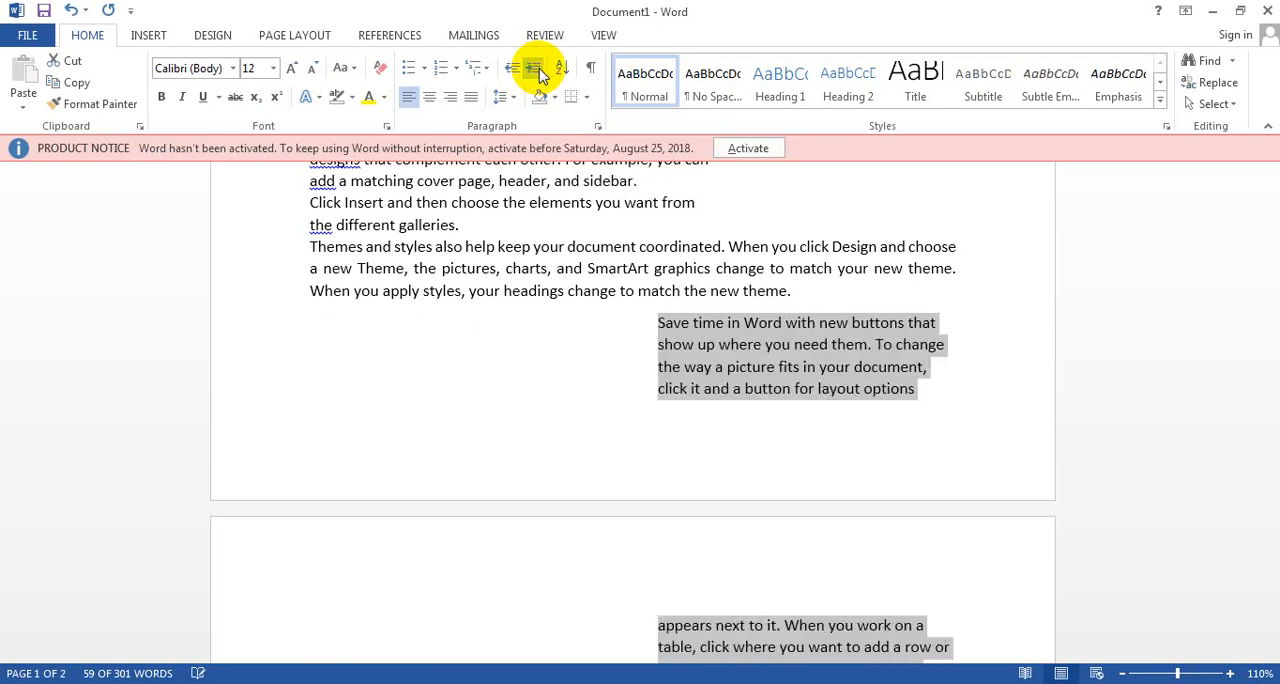
{"action": "left_click", "coordinate": [538, 75]}
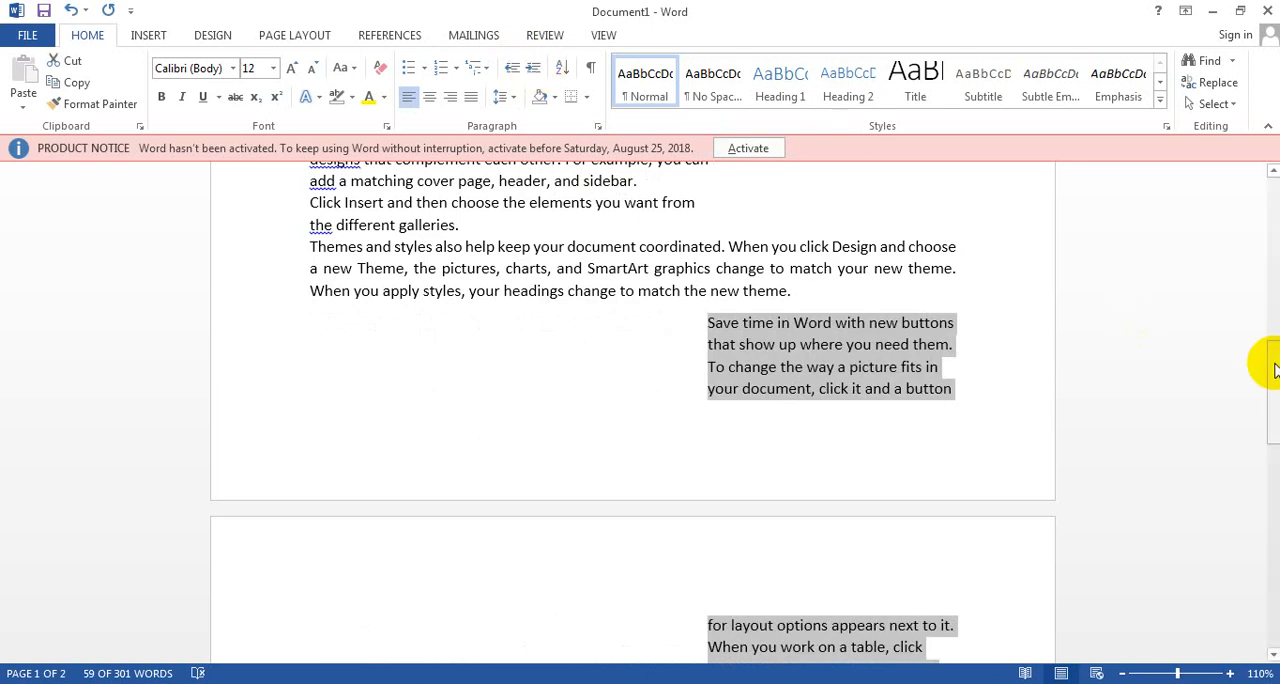
Step: Decrease the indent of the "Save time in Word" paragraph by eight levels, back to the left margin
{"action": "mouse_move", "coordinate": [1275, 370]}
{"action": "left_mouse_down"}
{"action": "mouse_move", "coordinate": [1274, 398]}
{"action": "mouse_move", "coordinate": [1268, 388]}
{"action": "left_mouse_up"}
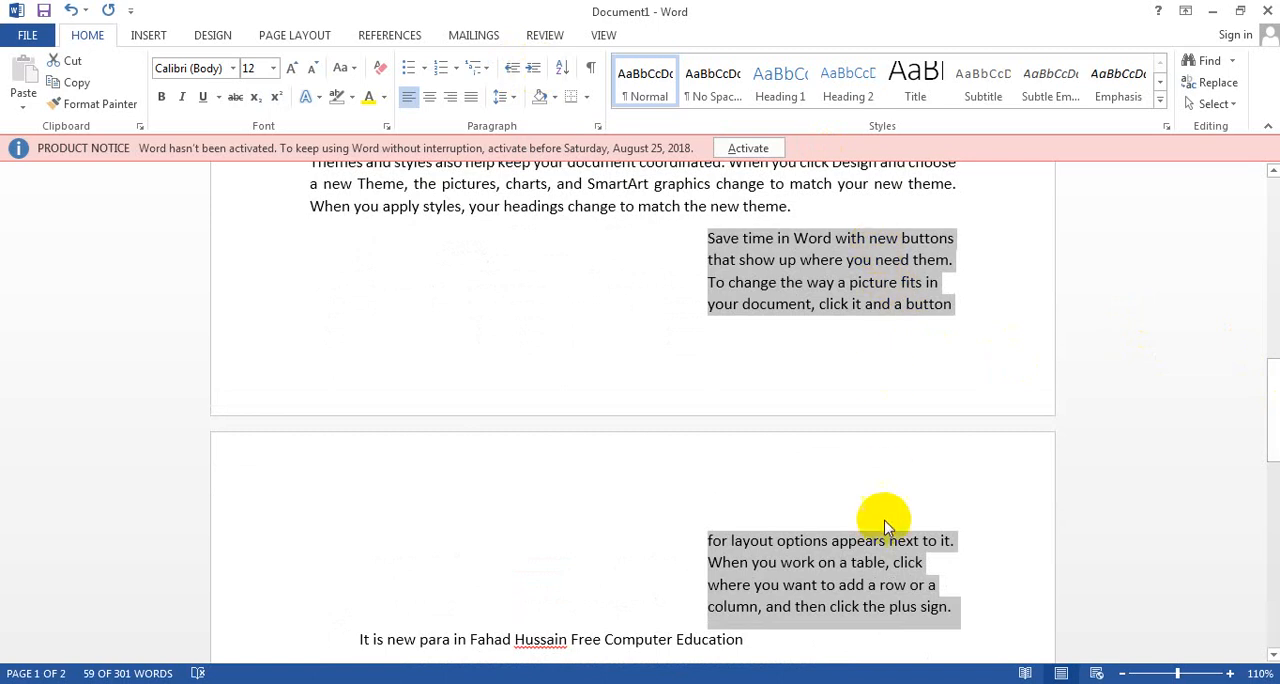
{"action": "left_click", "coordinate": [512, 68]}
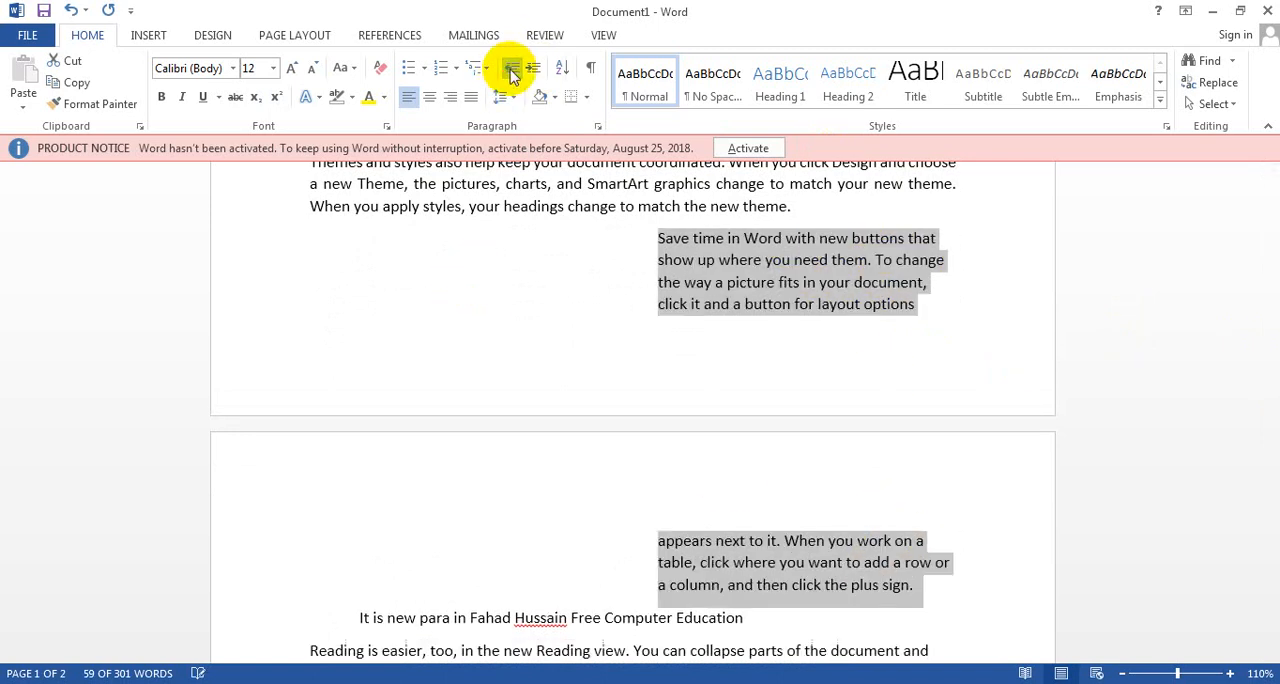
{"action": "left_click", "coordinate": [512, 72]}
{"action": "left_click", "coordinate": [512, 72]}
{"action": "left_click", "coordinate": [512, 72]}
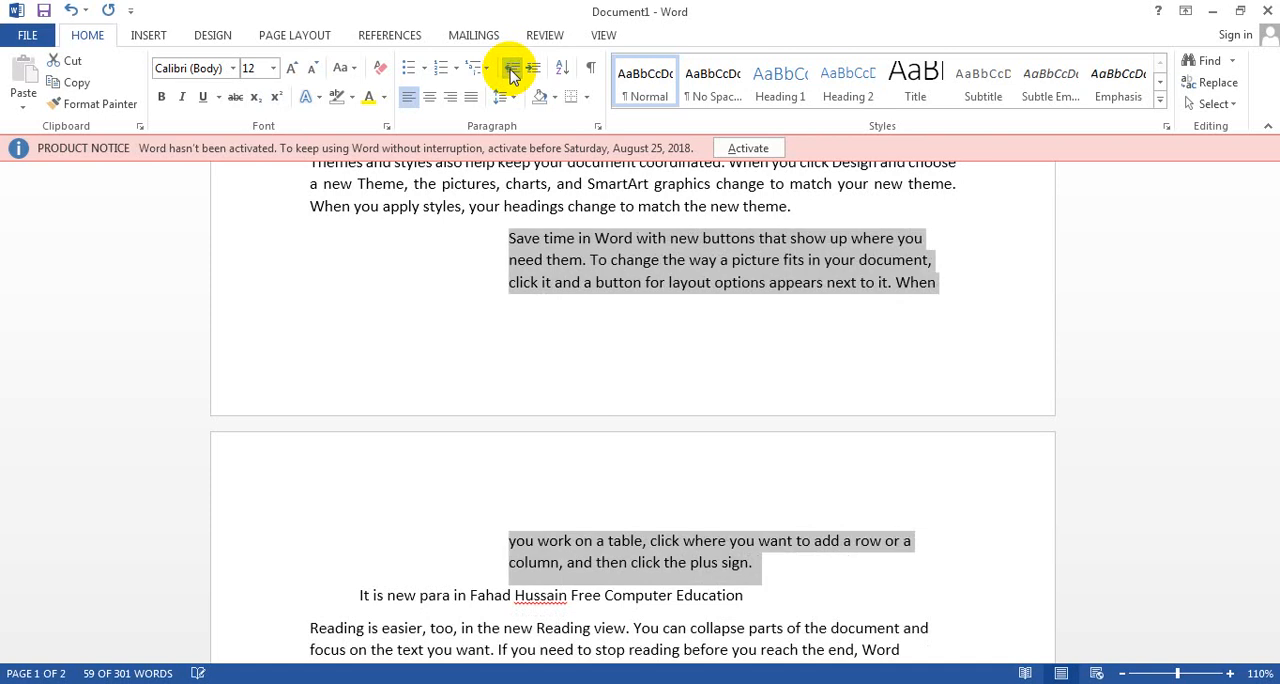
{"action": "left_click", "coordinate": [512, 72]}
{"action": "left_click", "coordinate": [512, 72]}
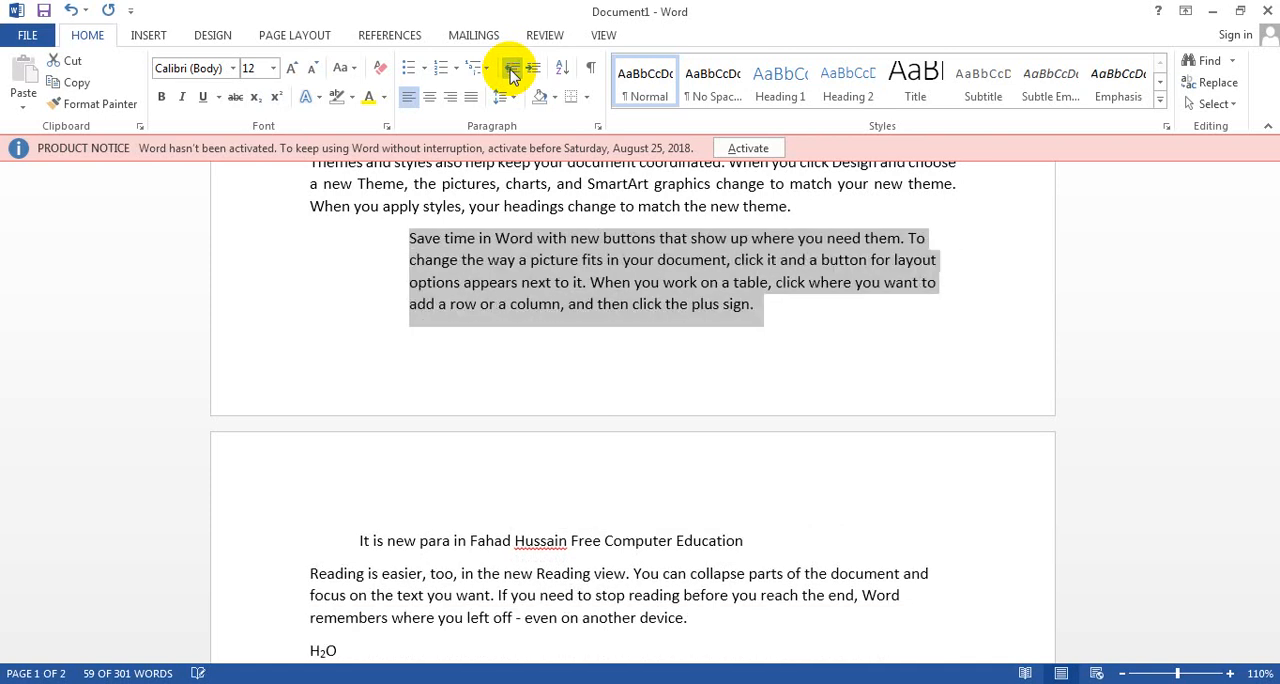
{"action": "left_click", "coordinate": [512, 72]}
{"action": "left_click", "coordinate": [512, 72]}
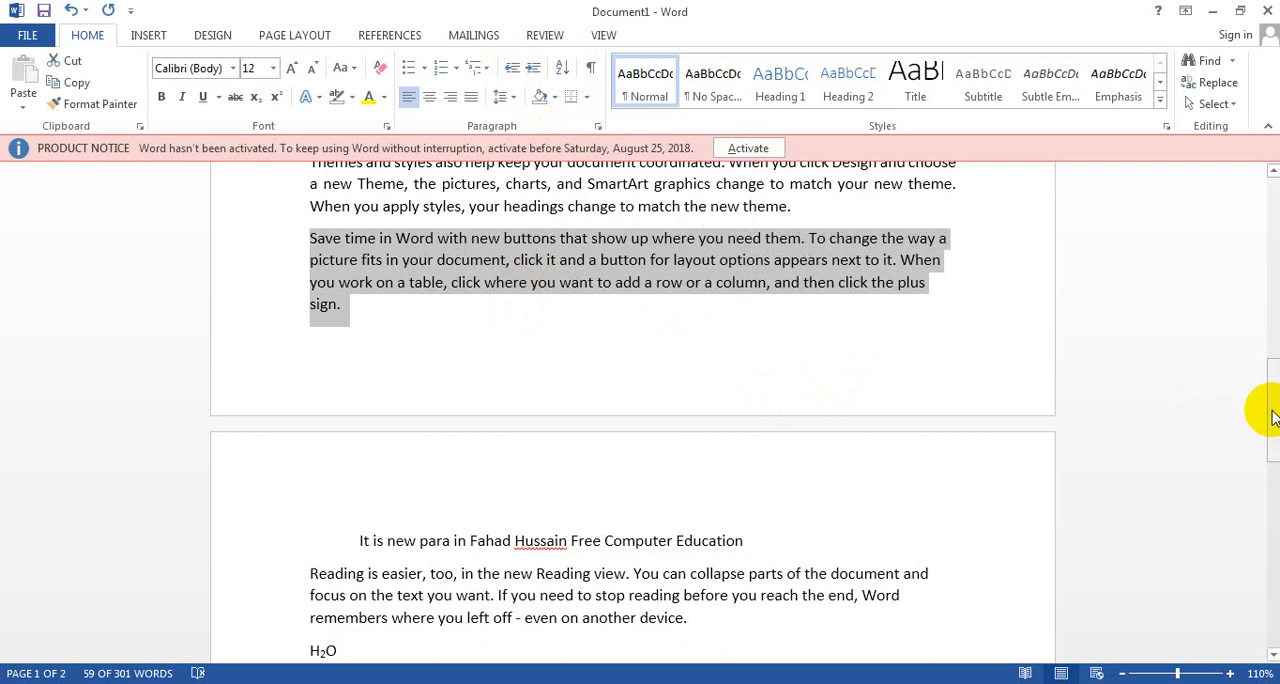
{"action": "left_click_drag", "start_coordinate": [1271, 414], "coordinate": [1271, 470]}
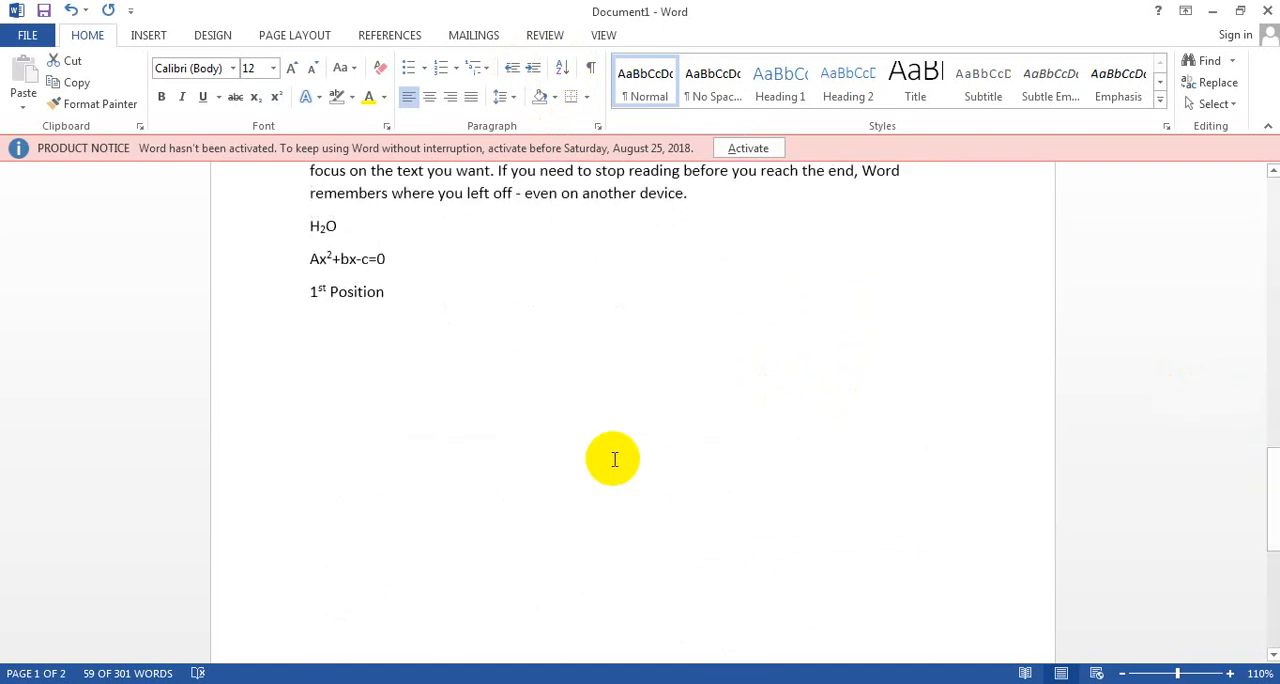
Step: Below the "1st Position" line, add six single-letter paragraphs reading A, C, D, V, Z and B
{"action": "left_click", "coordinate": [570, 345]}
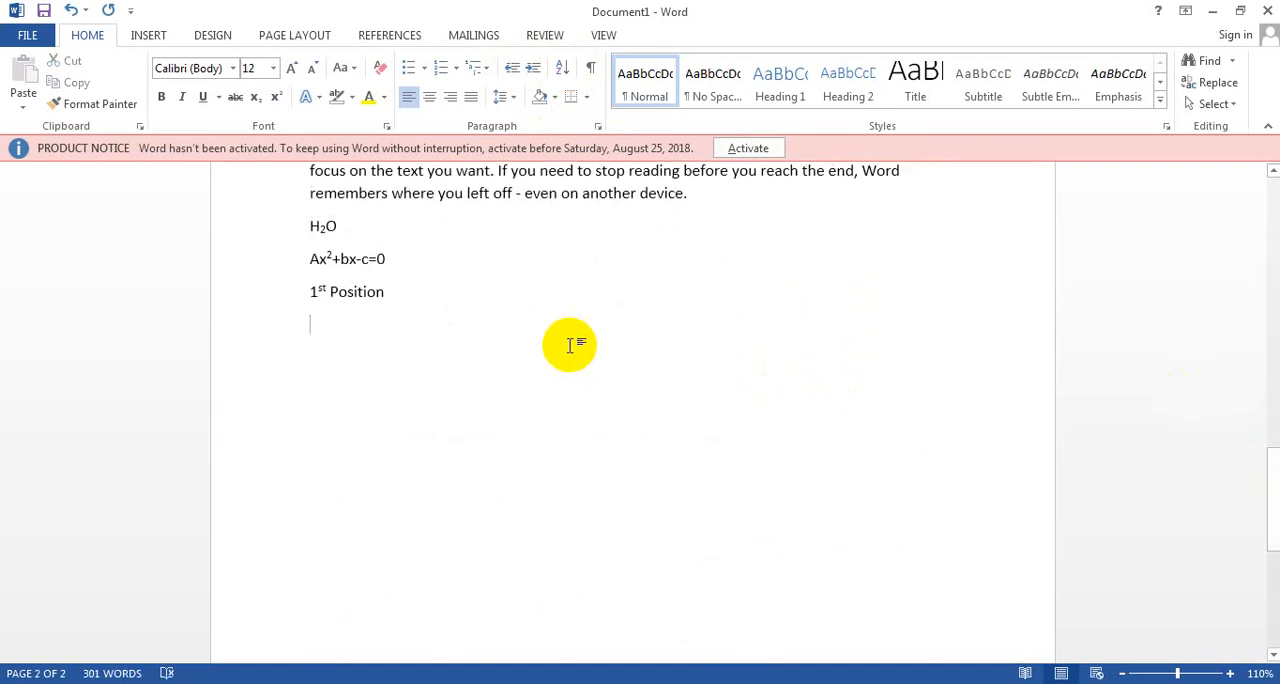
{"action": "type", "text": "A"}
{"action": "key", "text": "Return"}
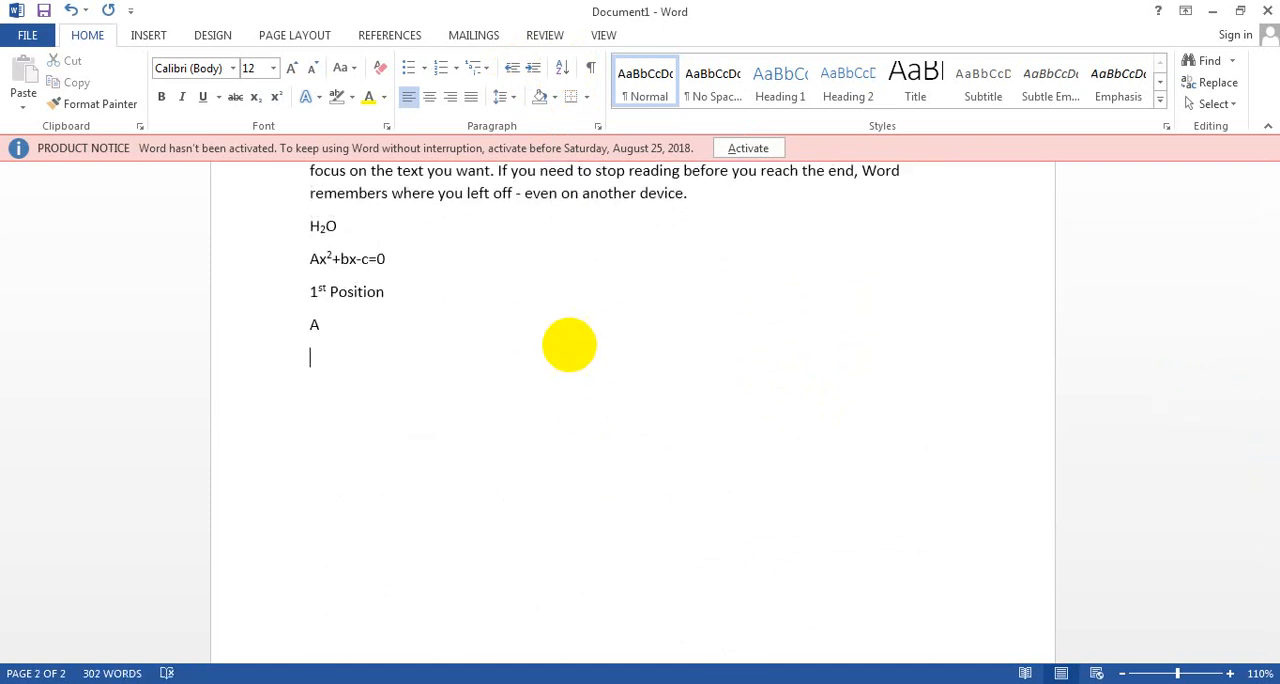
{"action": "type", "text": "C"}
{"action": "type", "text": "D"}
{"action": "type", "text": "V"}
{"action": "key", "text": "BackSpace"}
{"action": "key", "text": "BackSpace"}
{"action": "key", "text": "Return"}
{"action": "type", "text": "Z"}
{"action": "key", "text": "BackSpace"}
{"action": "type", "text": "D"}
{"action": "key", "text": "Return"}
{"action": "type", "text": "V"}
{"action": "key", "text": "Return"}
{"action": "type", "text": "Z"}
{"action": "key", "text": "Return"}
{"action": "type", "text": "B"}
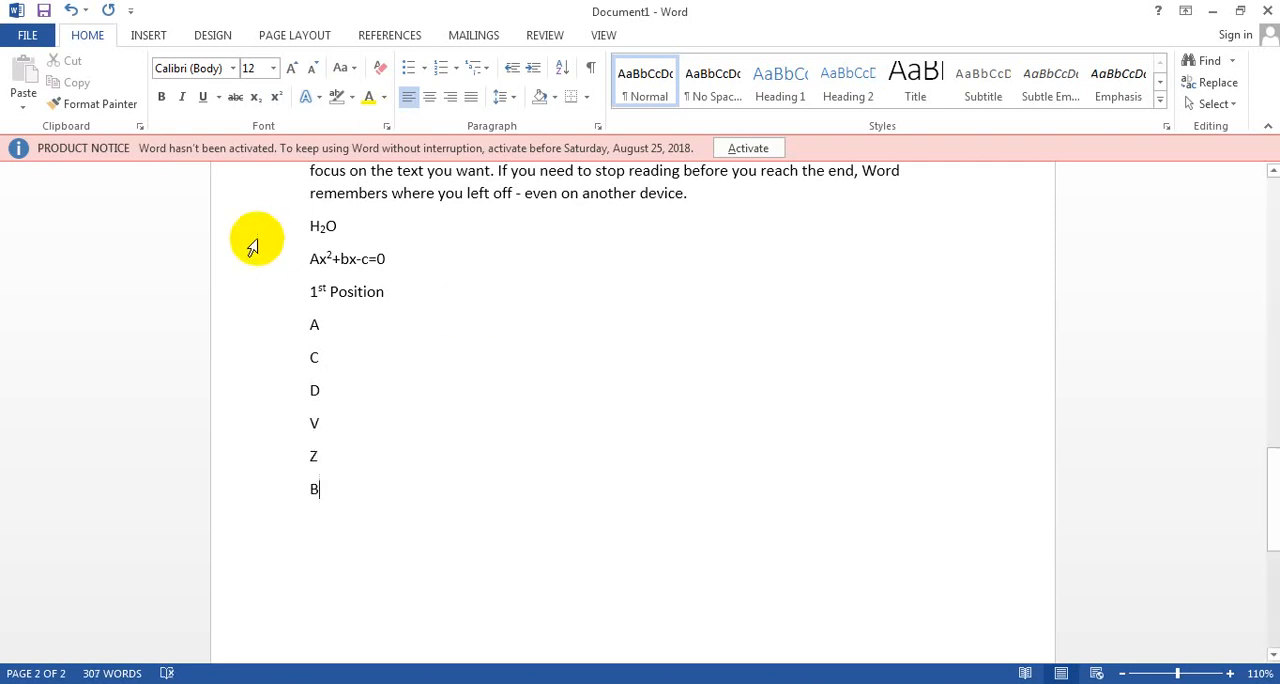
Step: Sort the six letter paragraphs below "1st Position" as text in ascending order
{"action": "left_click_drag", "start_coordinate": [328, 488], "coordinate": [250, 342]}
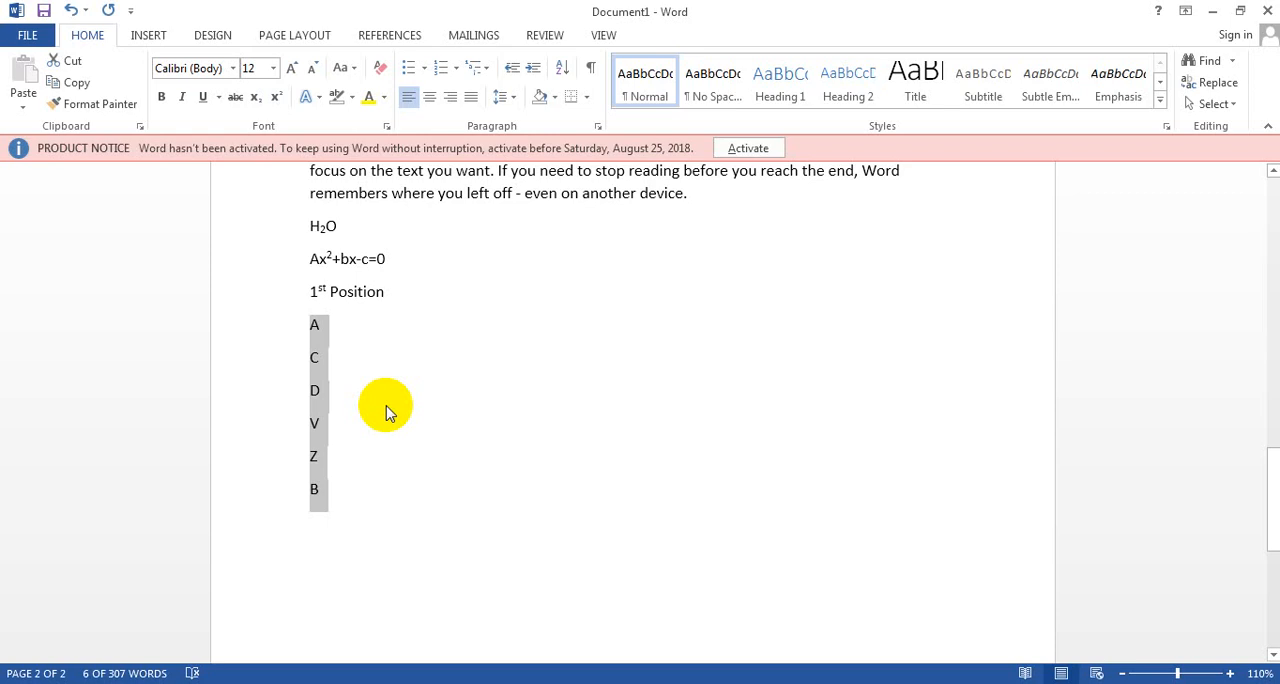
{"action": "left_click", "coordinate": [563, 70]}
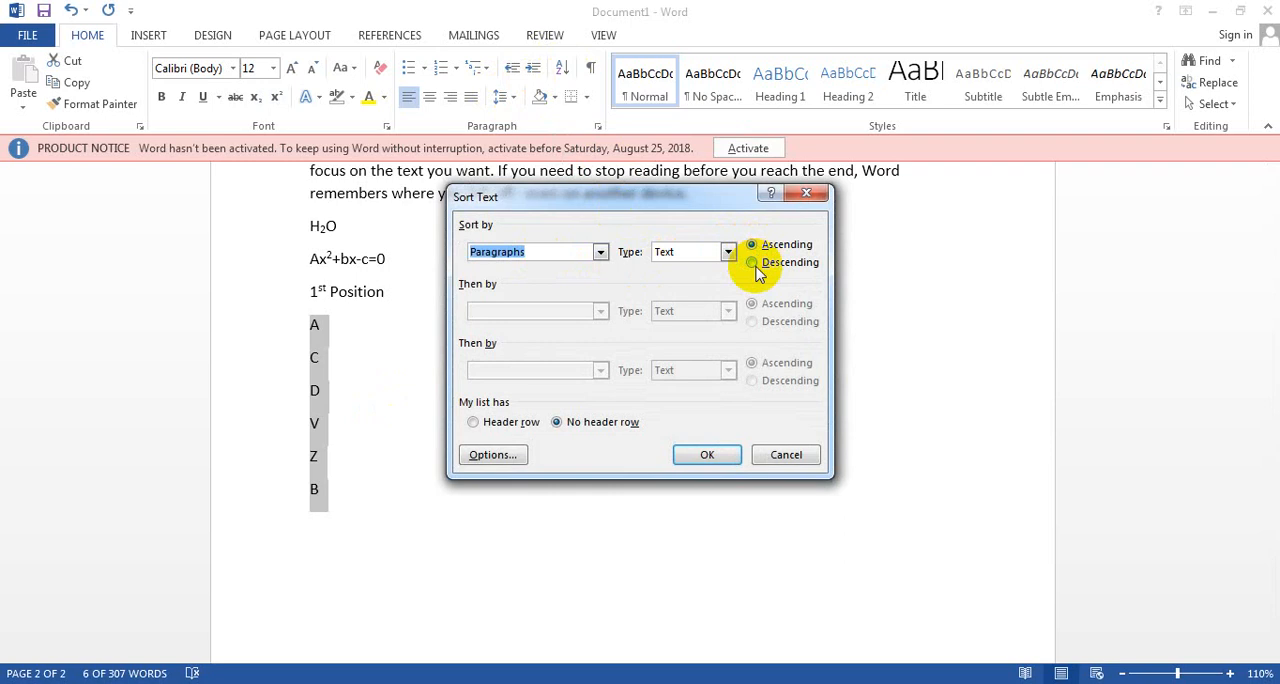
{"action": "left_click", "coordinate": [701, 456]}
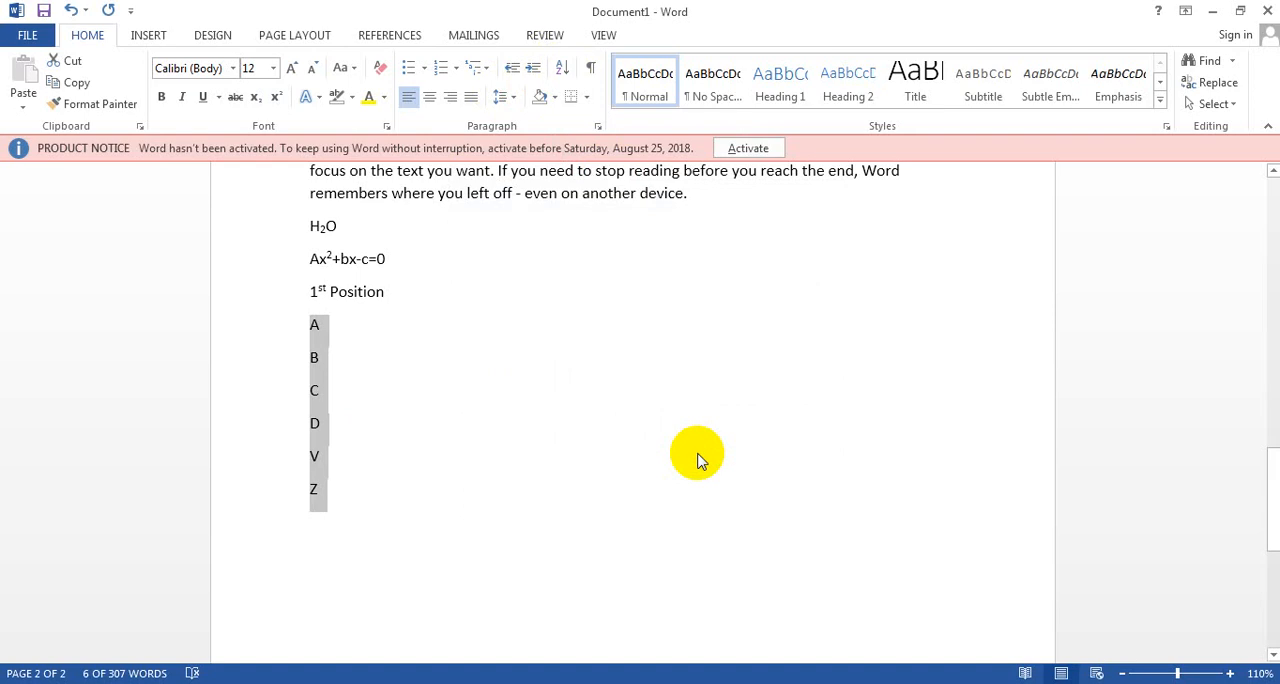
Step: Sort the six selected letter paragraphs in descending order
{"action": "left_click", "coordinate": [562, 70]}
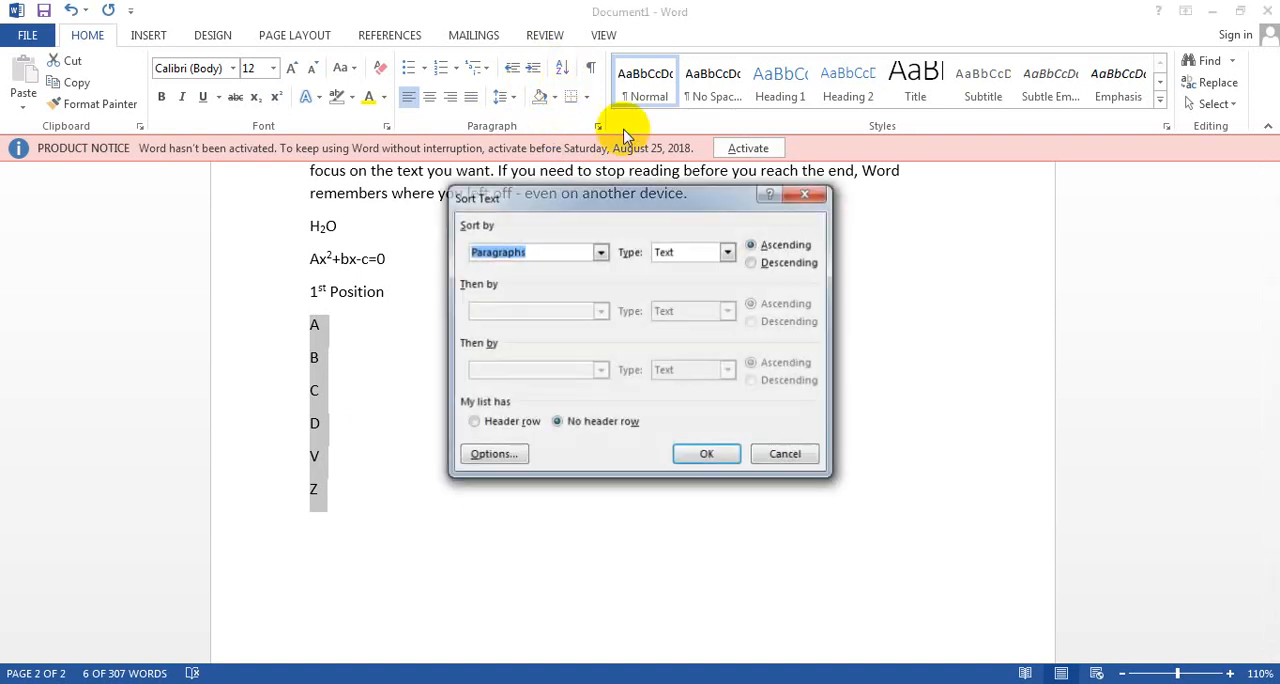
{"action": "left_click", "coordinate": [752, 262]}
{"action": "left_click", "coordinate": [707, 455]}
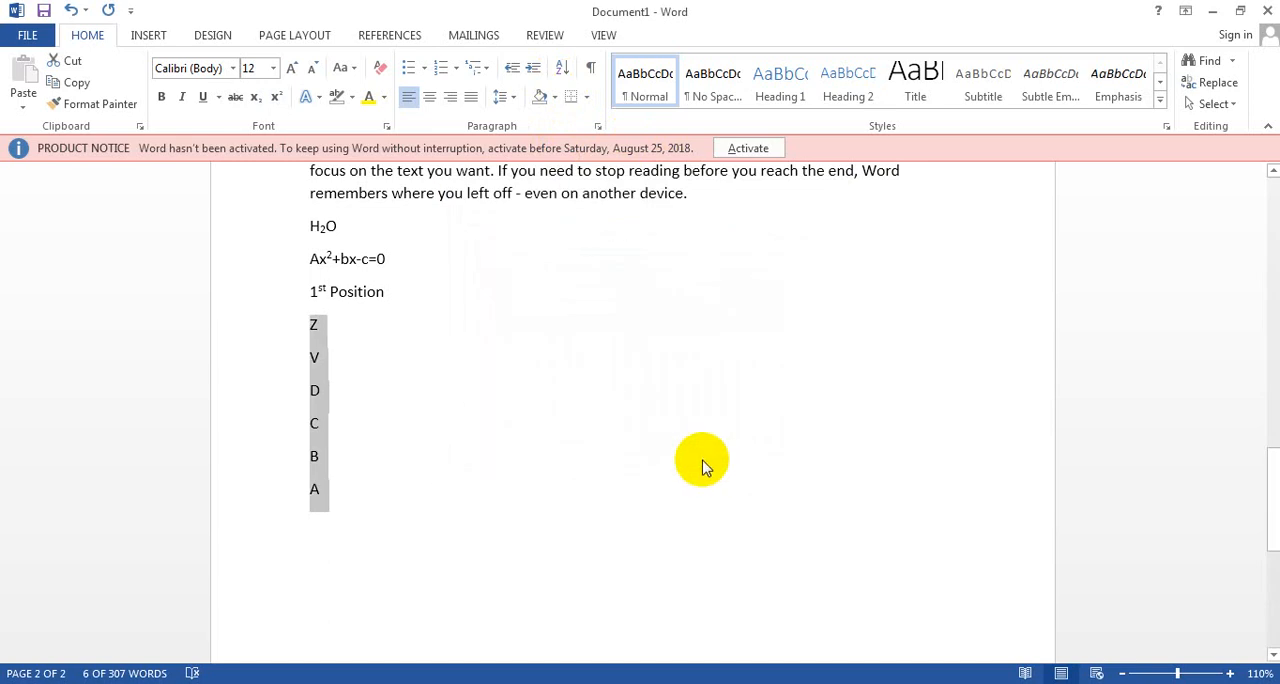
Step: Below the sorted letters, add eight paragraphs with the numbers 1, 3, 2, 5, 10, 4, 8 and 7
{"action": "left_click", "coordinate": [395, 541]}
{"action": "type", "text": "1"}
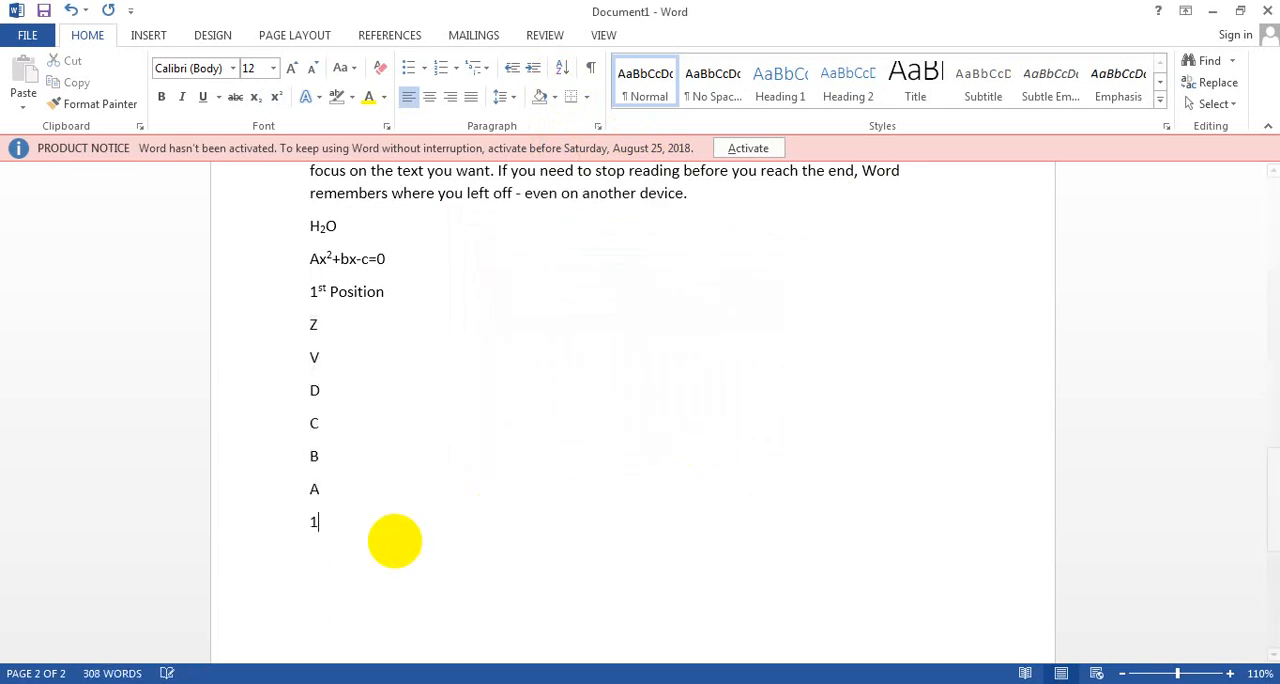
{"action": "key", "text": "Return"}
{"action": "type", "text": "3"}
{"action": "key", "text": "Return"}
{"action": "type", "text": "2"}
{"action": "key", "text": "Return"}
{"action": "type", "text": "5"}
{"action": "key", "text": "Return"}
{"action": "type", "text": "10"}
{"action": "key", "text": "Return"}
{"action": "type", "text": "4"}
{"action": "key", "text": "Return"}
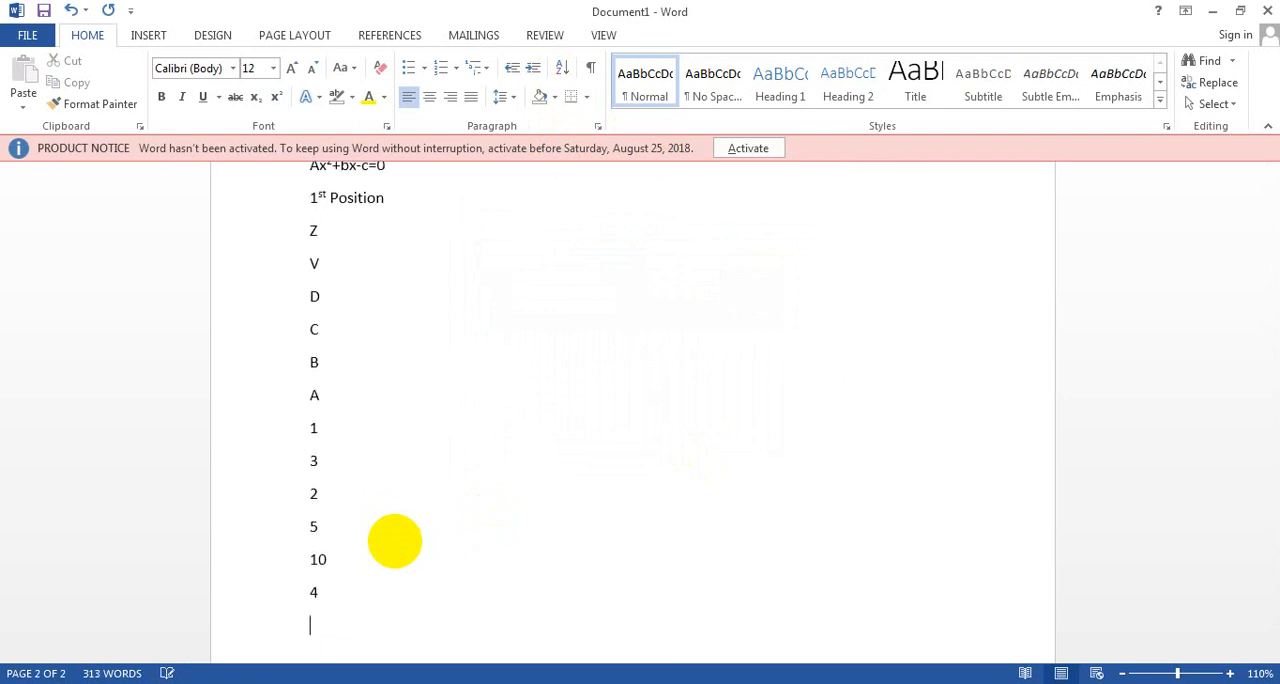
{"action": "type", "text": "8"}
{"action": "key", "text": "Return"}
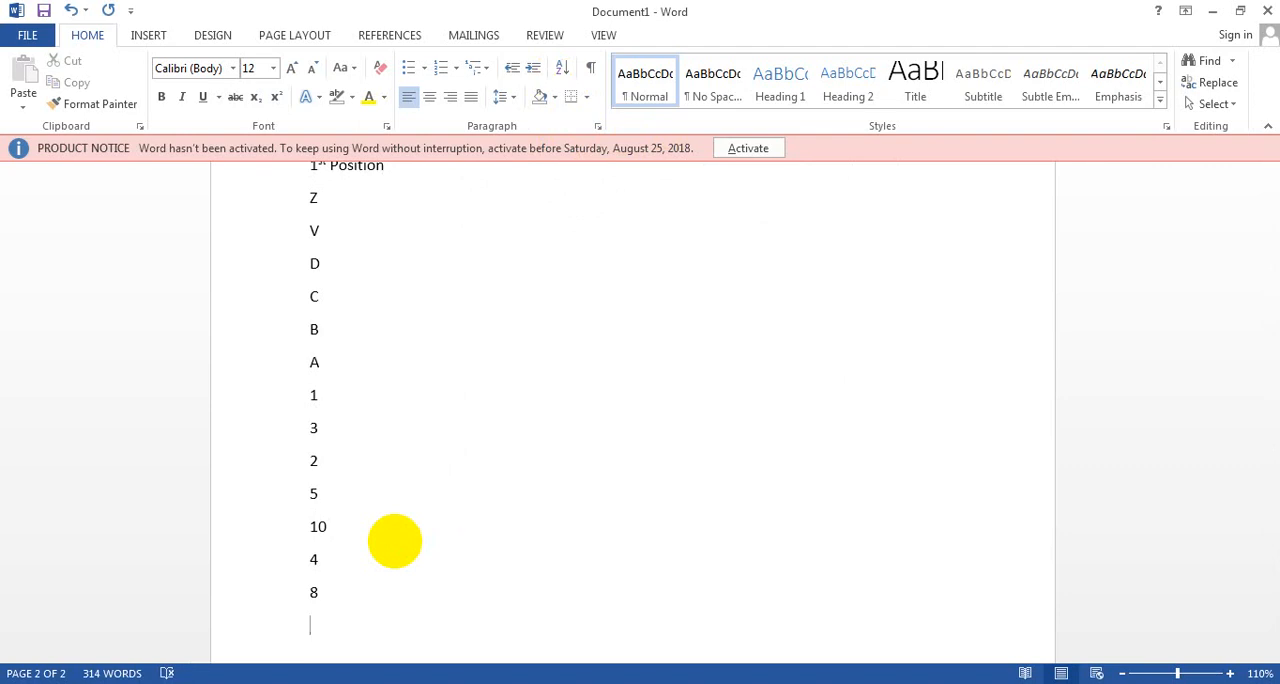
{"action": "type", "text": "7"}
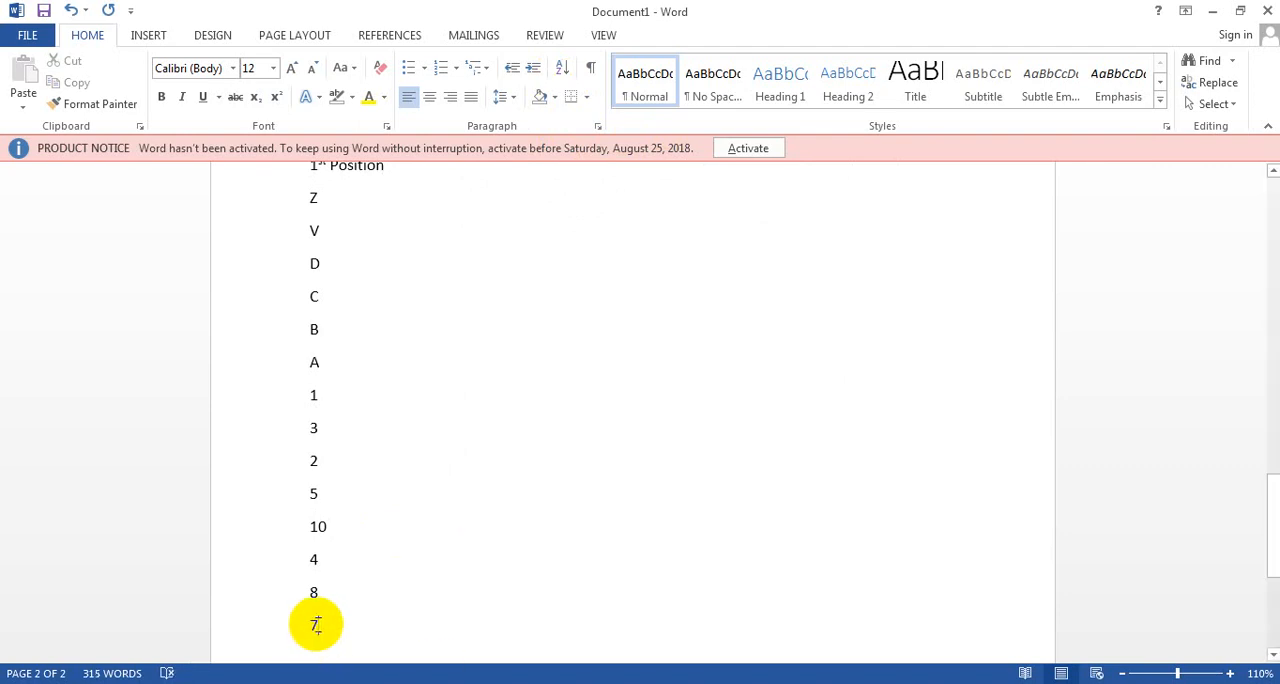
Step: Sort the eight number paragraphs by number in ascending order
{"action": "left_click_drag", "start_coordinate": [315, 625], "coordinate": [286, 395]}
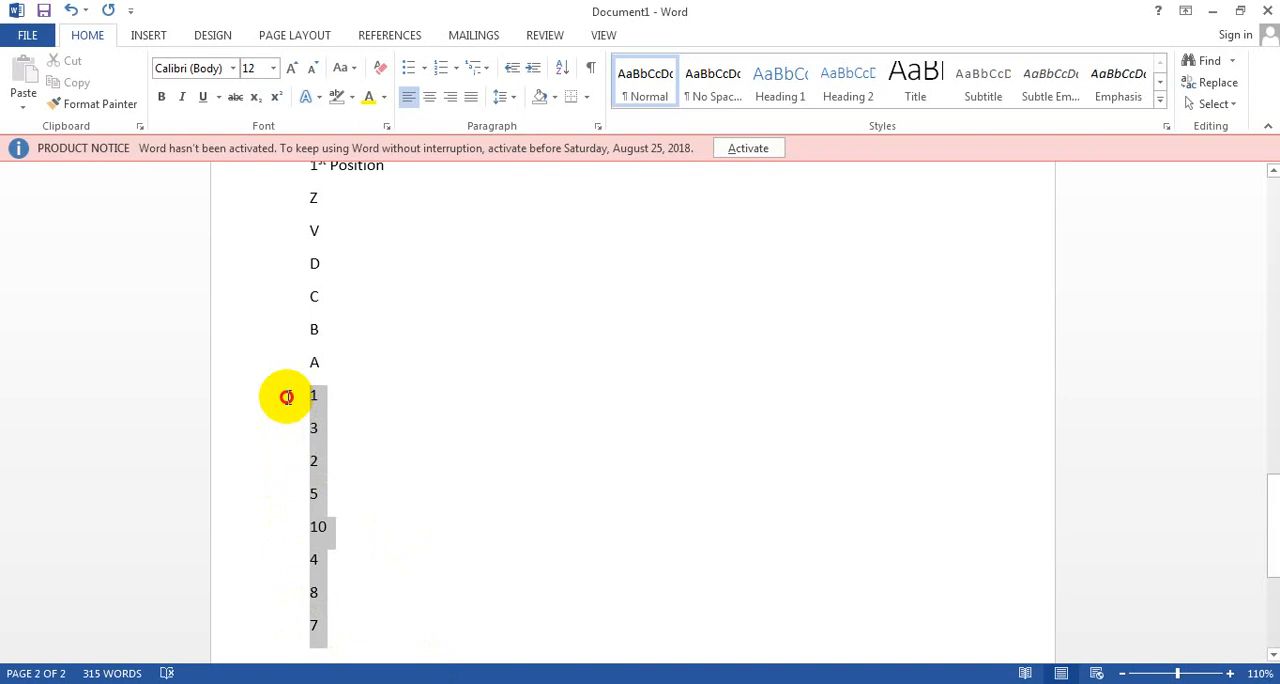
{"action": "left_click", "coordinate": [563, 73]}
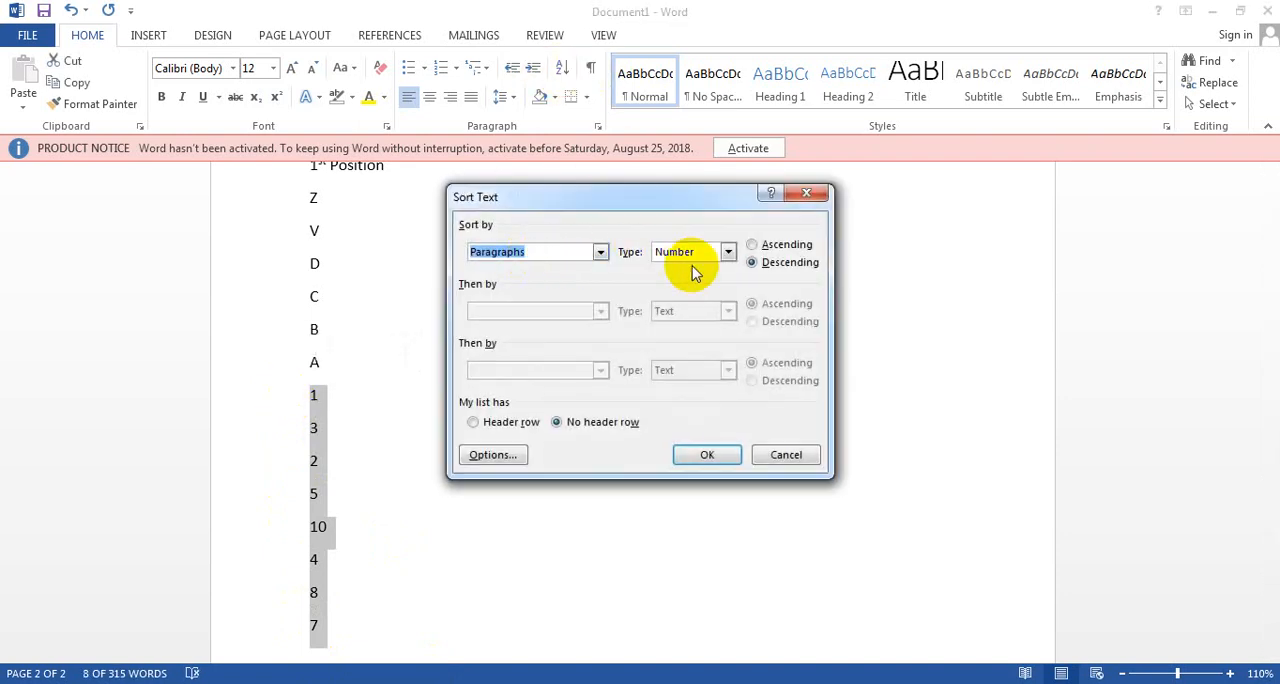
{"action": "left_click", "coordinate": [750, 247]}
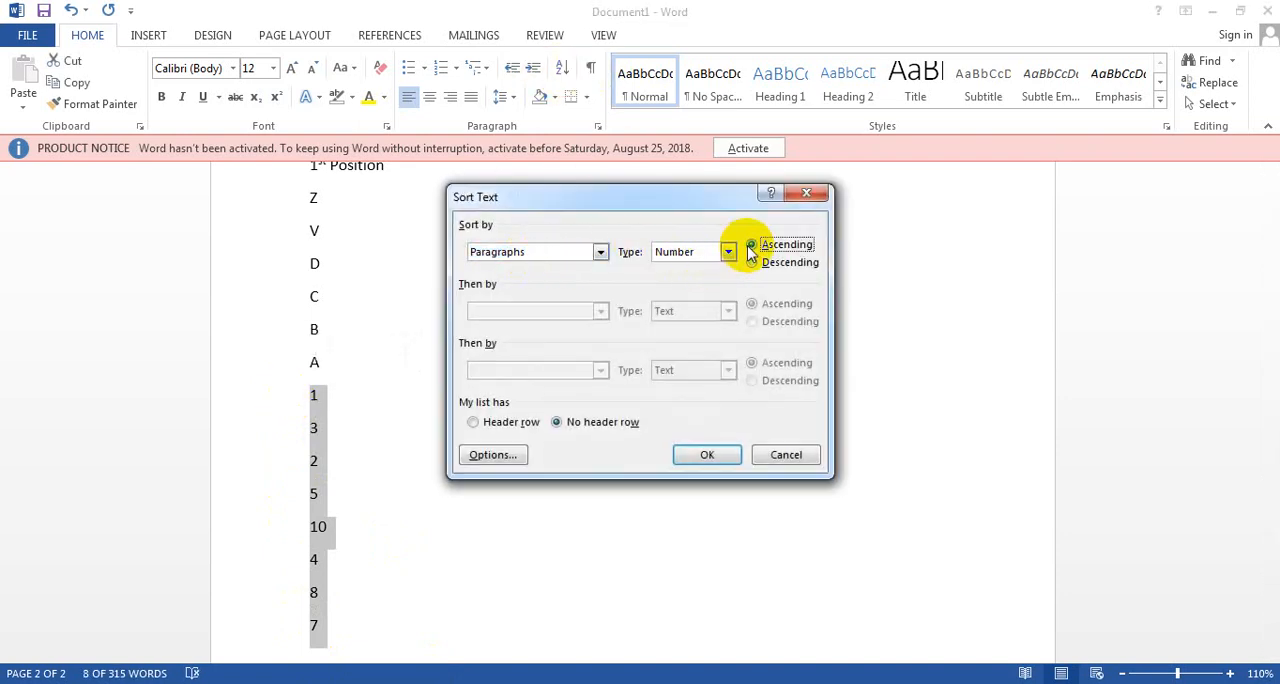
{"action": "left_click", "coordinate": [708, 456]}
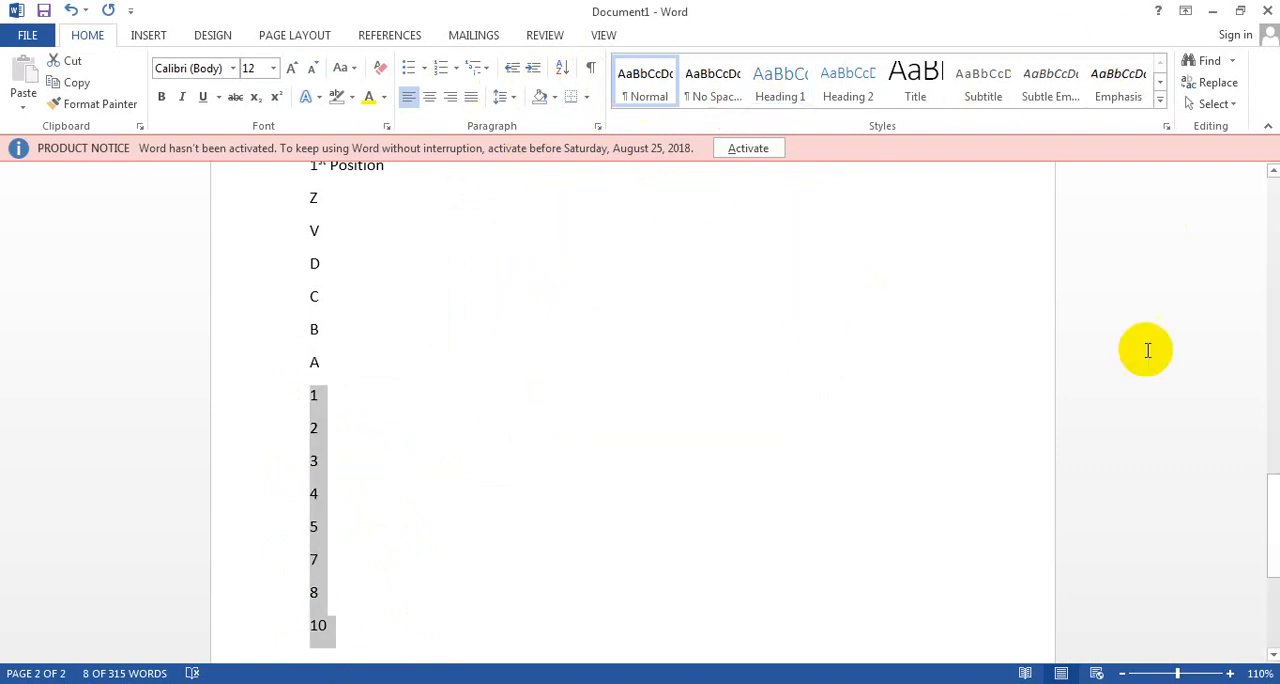
Step: Add an empty paragraph after the number 10 at the end of the list
{"action": "left_click", "coordinate": [581, 613]}
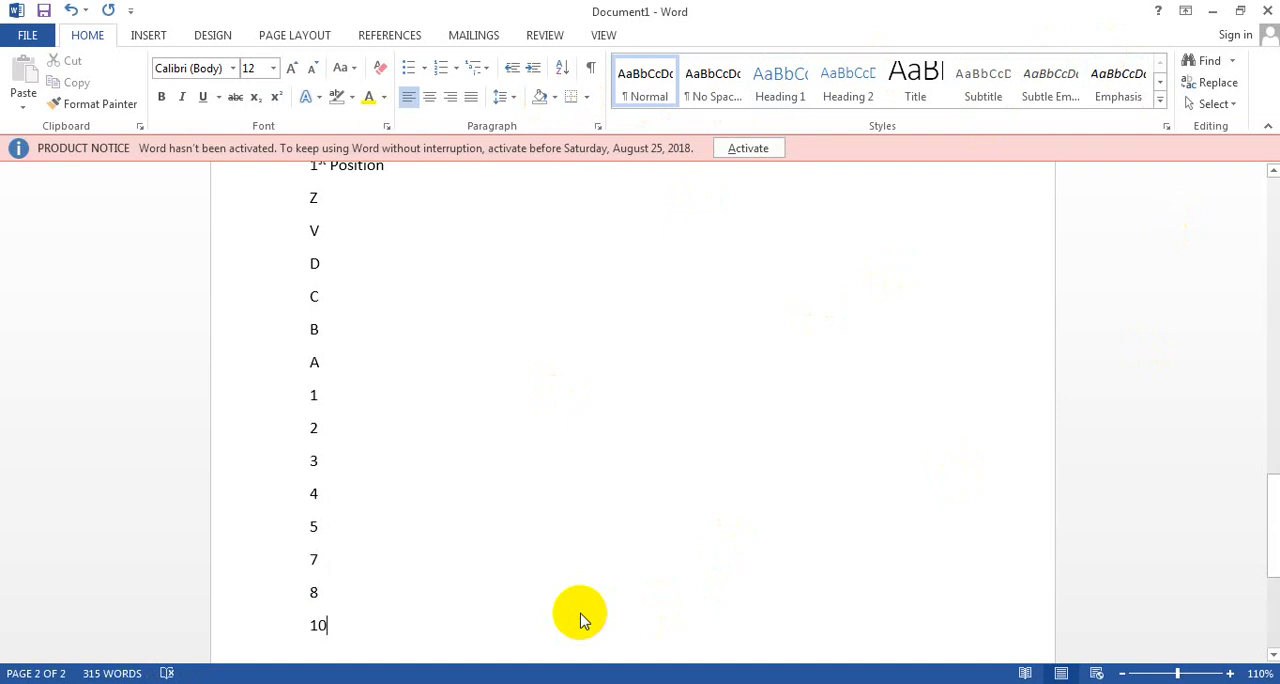
{"action": "type", "text": "..."}
{"action": "key", "text": "BackSpace"}
{"action": "key", "text": "BackSpace"}
{"action": "key", "text": "BackSpace"}
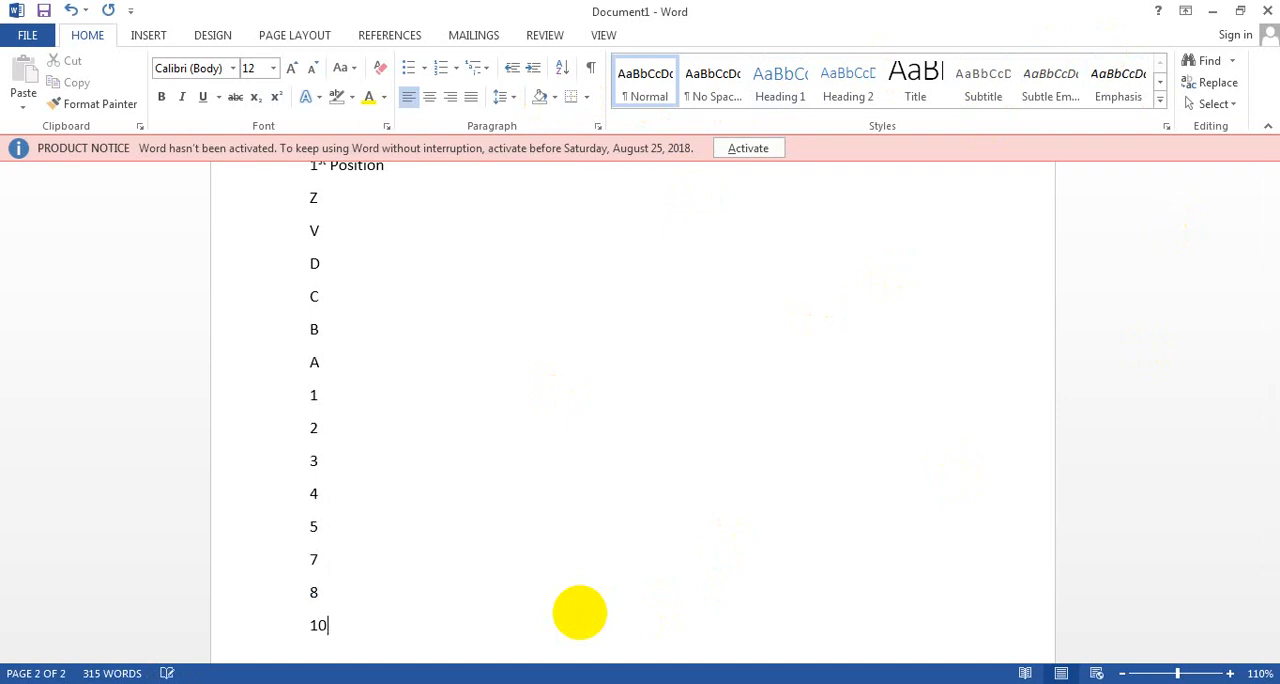
{"action": "key", "text": "Return"}
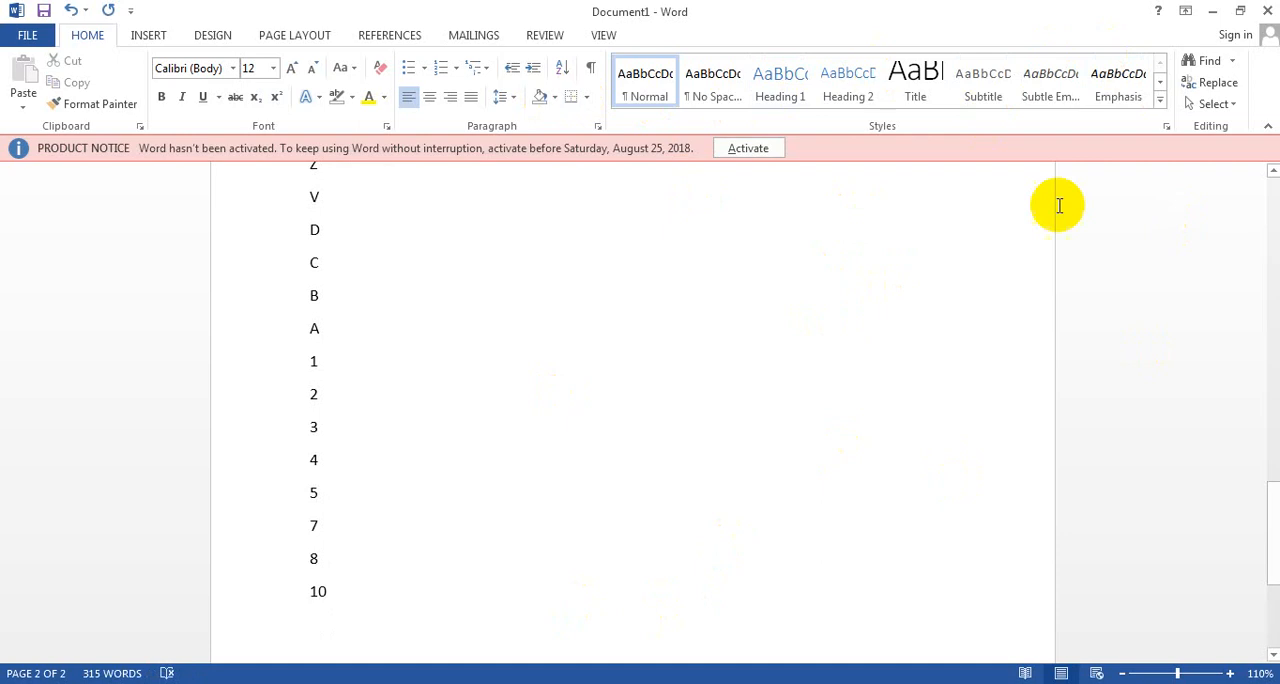
Step: Select the large "Free Computer Education" title line at the start of the document and show all available text styles
{"action": "left_click_drag", "start_coordinate": [1268, 506], "coordinate": [1156, 186]}
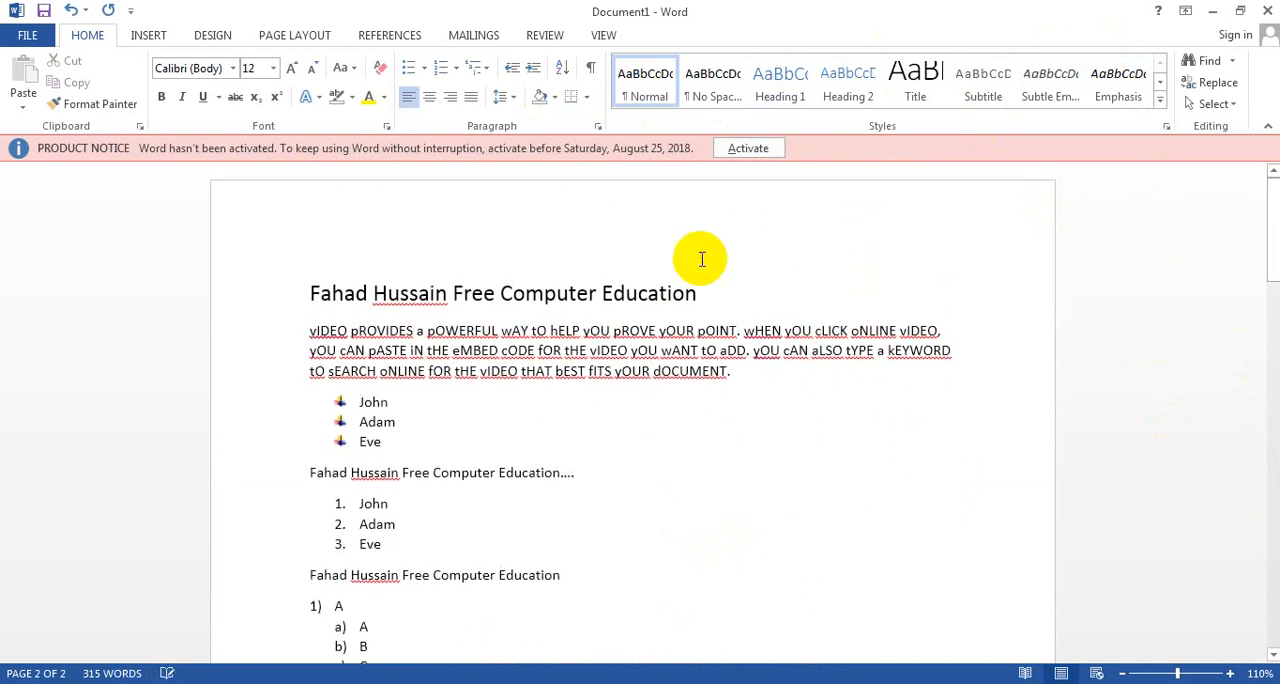
{"action": "left_click", "coordinate": [372, 293]}
{"action": "left_click_drag", "start_coordinate": [700, 292], "coordinate": [362, 305]}
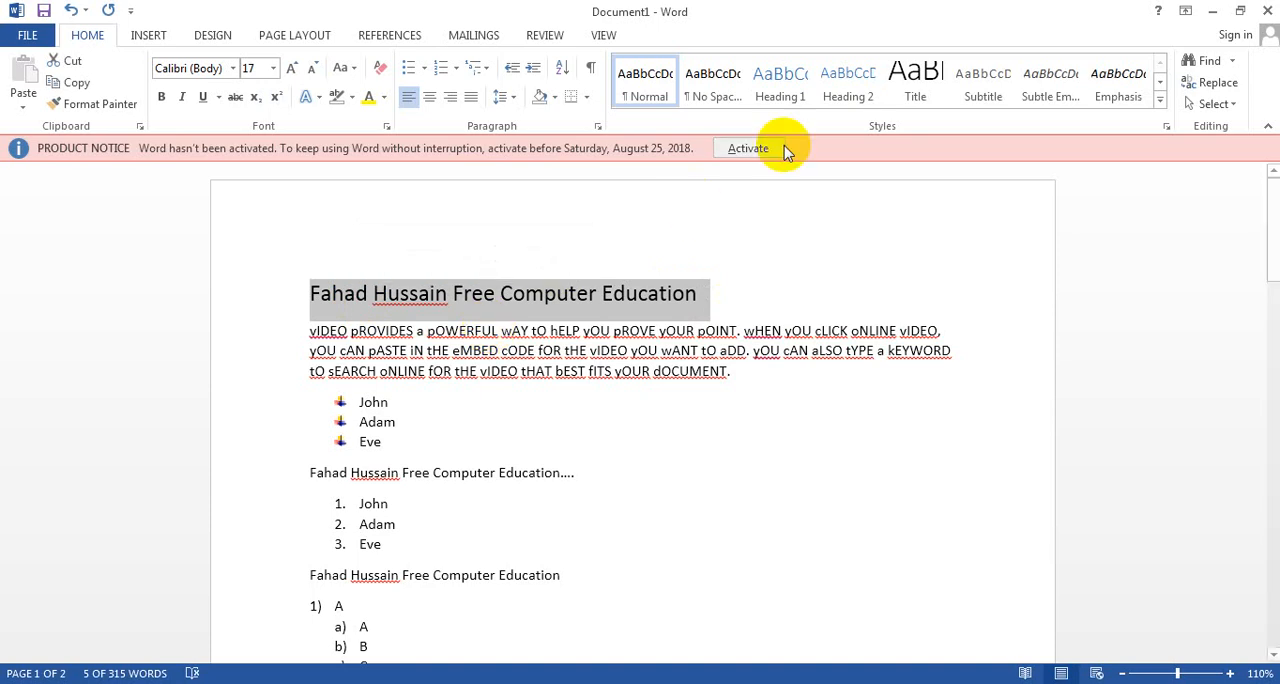
{"action": "left_click", "coordinate": [1160, 103]}
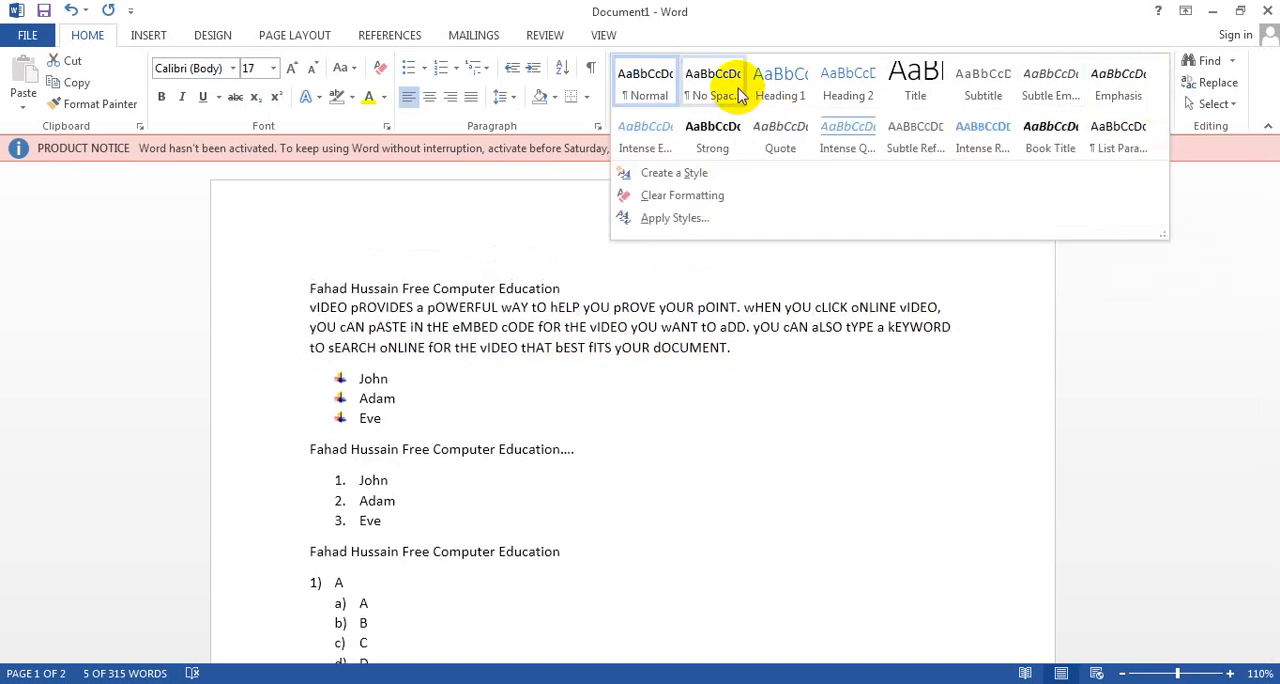
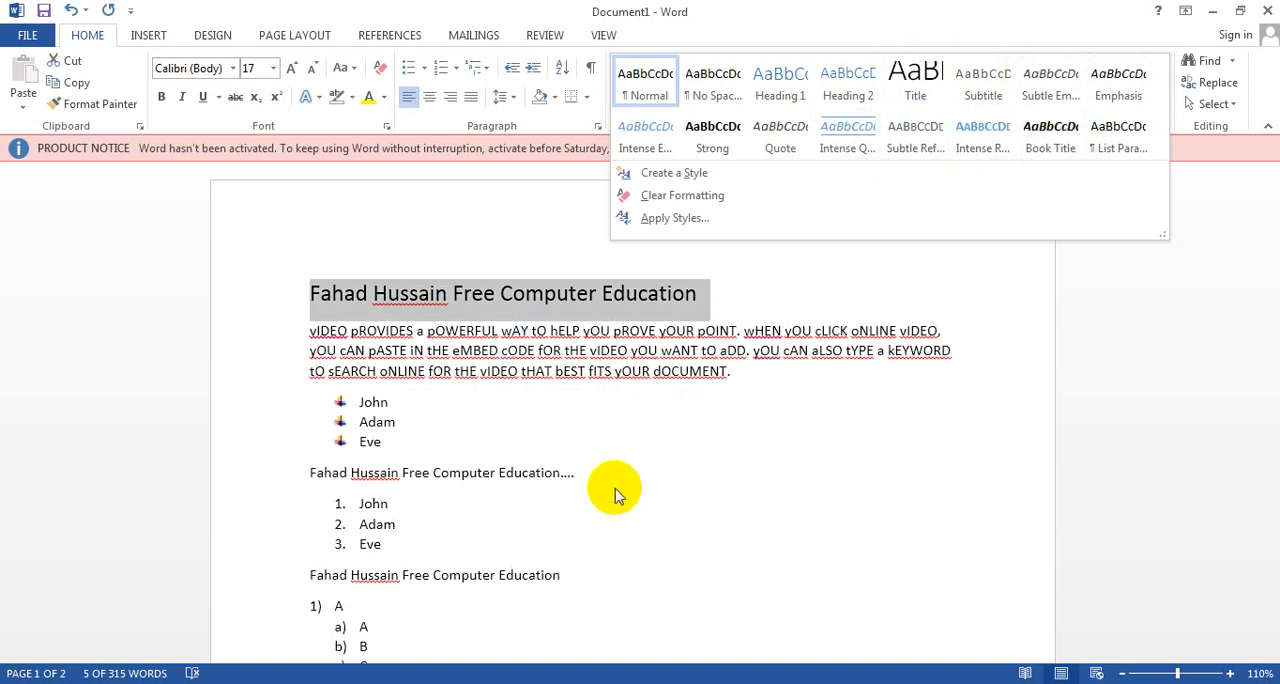
Step: Select the large "Free Computer Education" title line and make it italic
{"action": "left_click", "coordinate": [600, 338]}
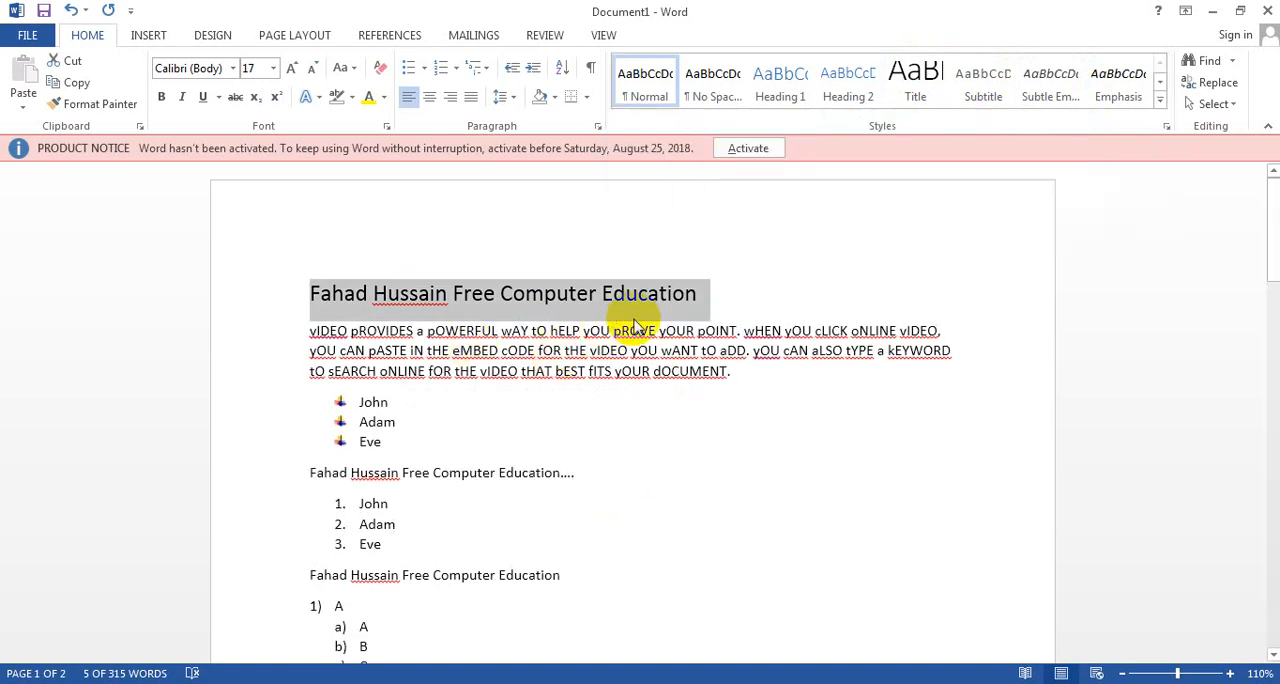
{"action": "left_click", "coordinate": [725, 292]}
{"action": "left_click_drag", "start_coordinate": [724, 291], "coordinate": [352, 297]}
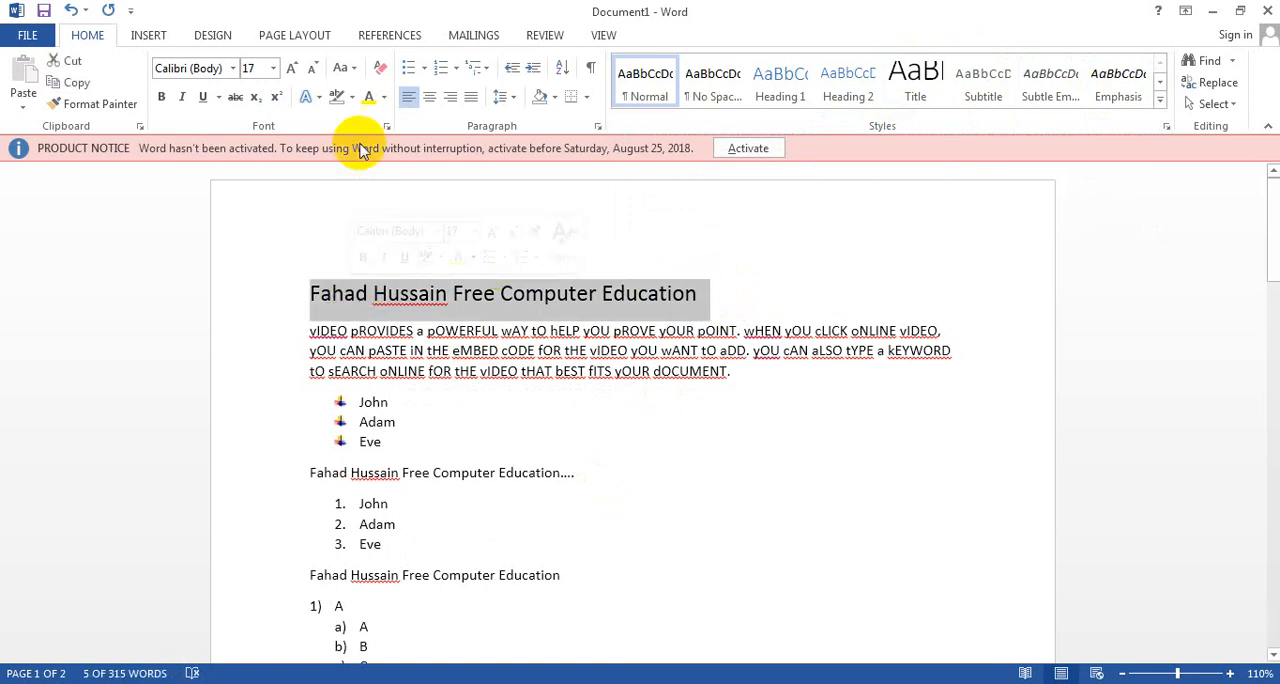
{"action": "left_click", "coordinate": [182, 100]}
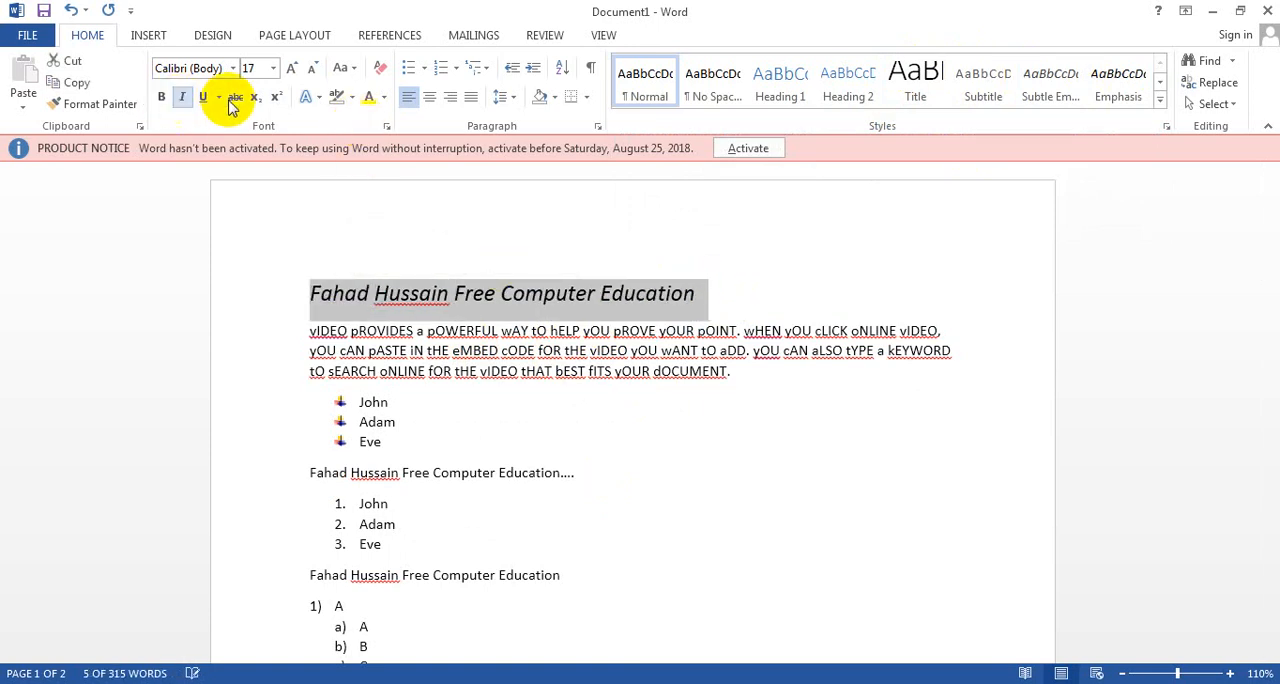
Step: Give the title line a preset bold text effect with a shadow and color its text yellow
{"action": "left_click", "coordinate": [308, 96]}
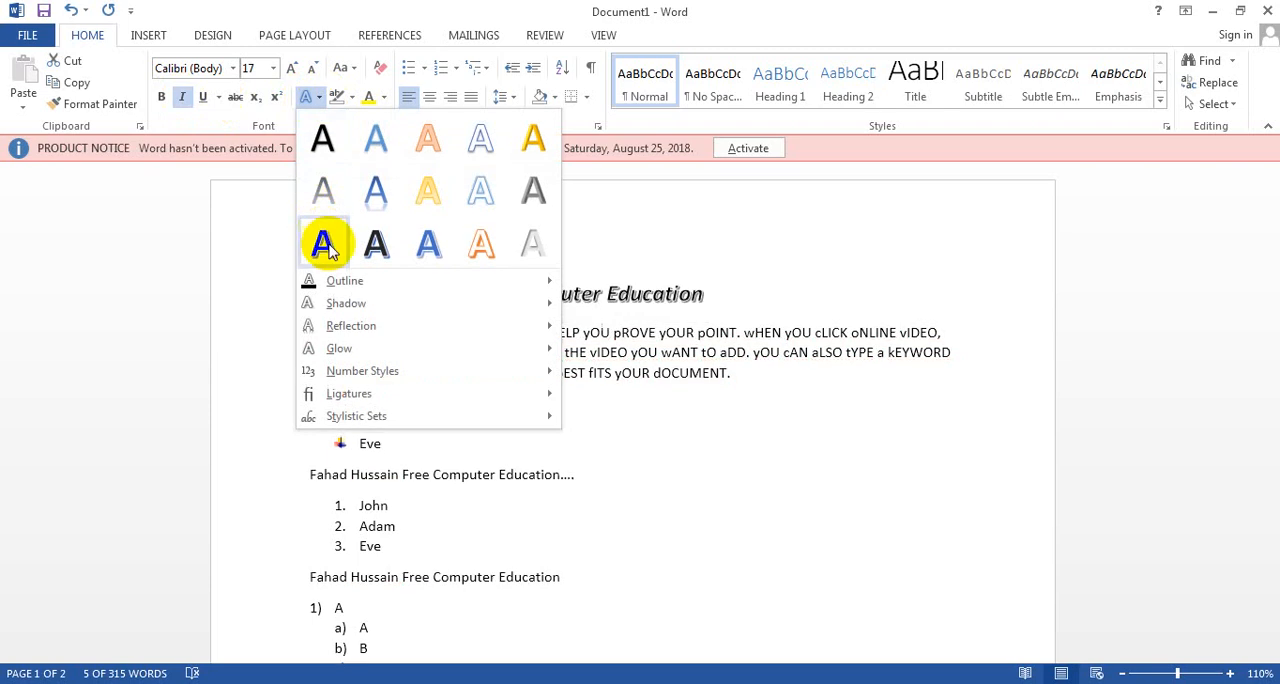
{"action": "left_click", "coordinate": [321, 200]}
{"action": "left_click", "coordinate": [385, 97]}
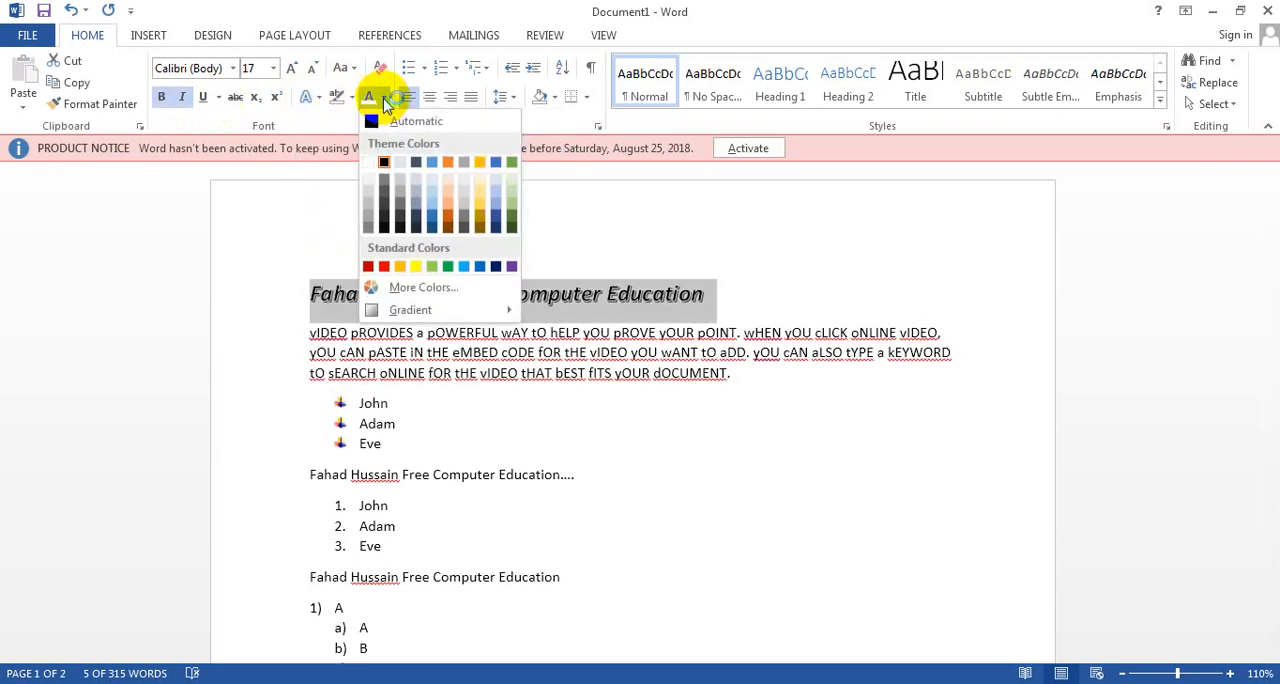
{"action": "left_click", "coordinate": [418, 266]}
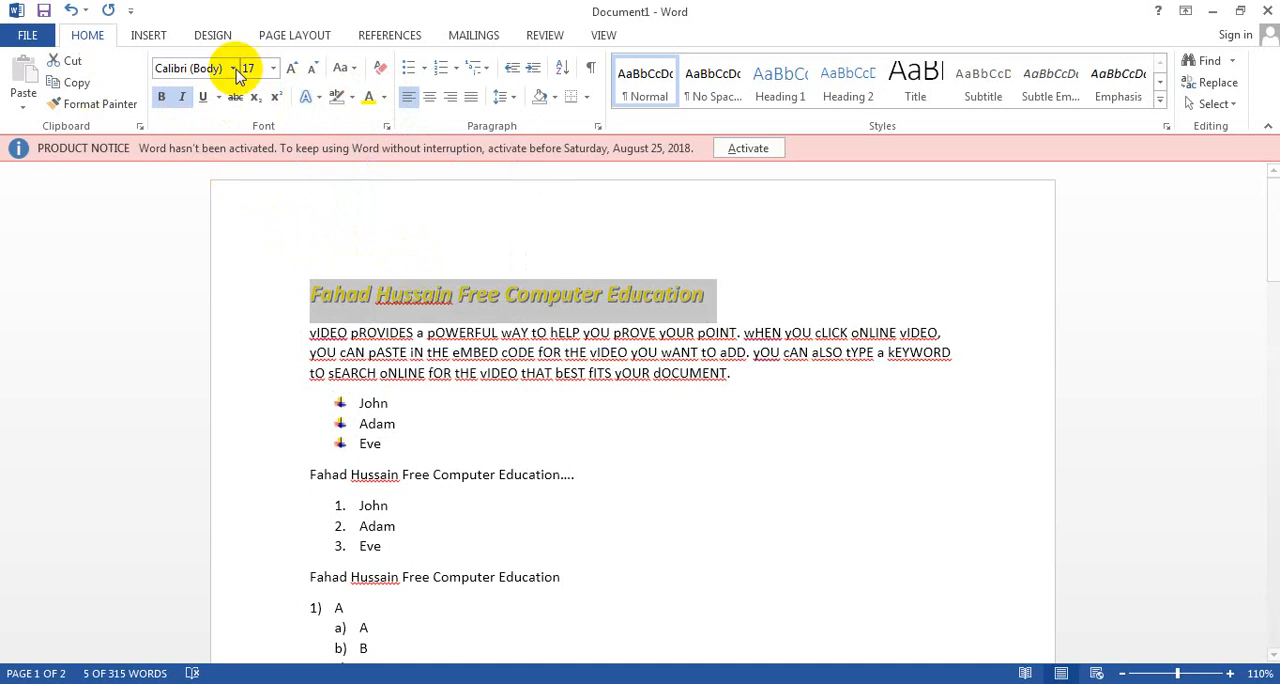
Step: Enlarge the title line's font to 26 points
{"action": "left_click", "coordinate": [289, 70]}
{"action": "left_click", "coordinate": [289, 70]}
{"action": "left_click", "coordinate": [289, 70]}
{"action": "left_click", "coordinate": [289, 70]}
{"action": "left_click", "coordinate": [289, 70]}
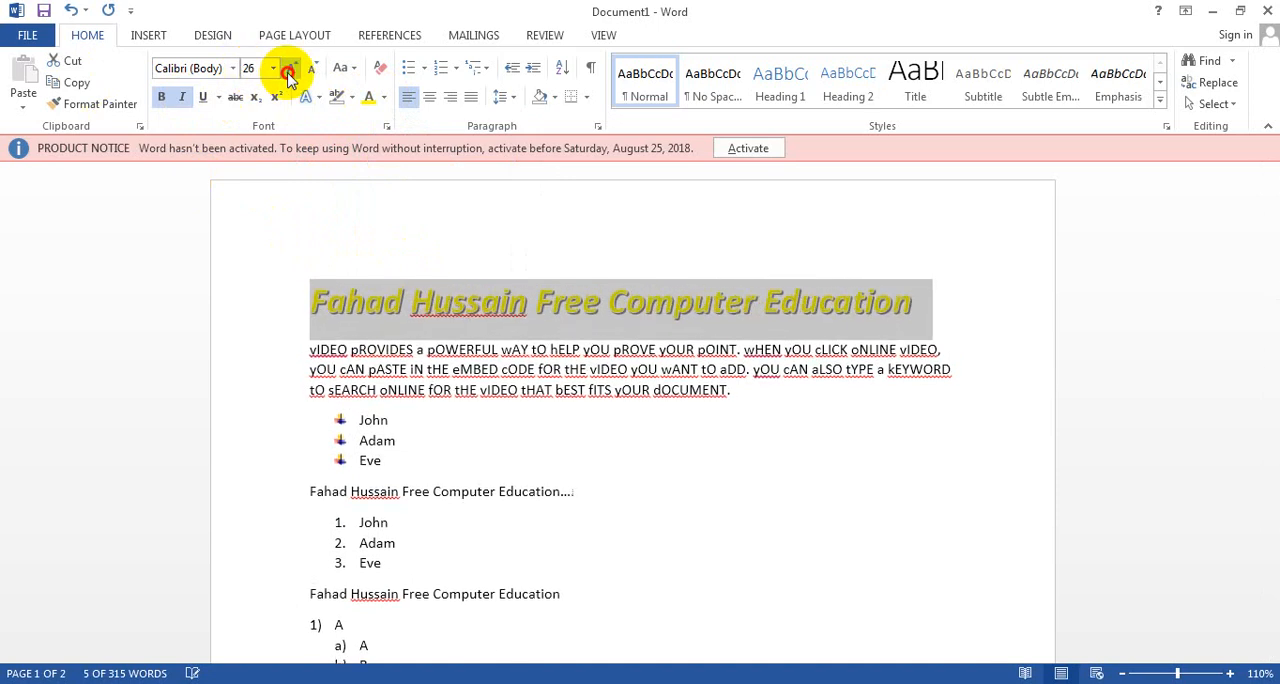
{"action": "left_click", "coordinate": [289, 70]}
{"action": "left_click", "coordinate": [311, 68]}
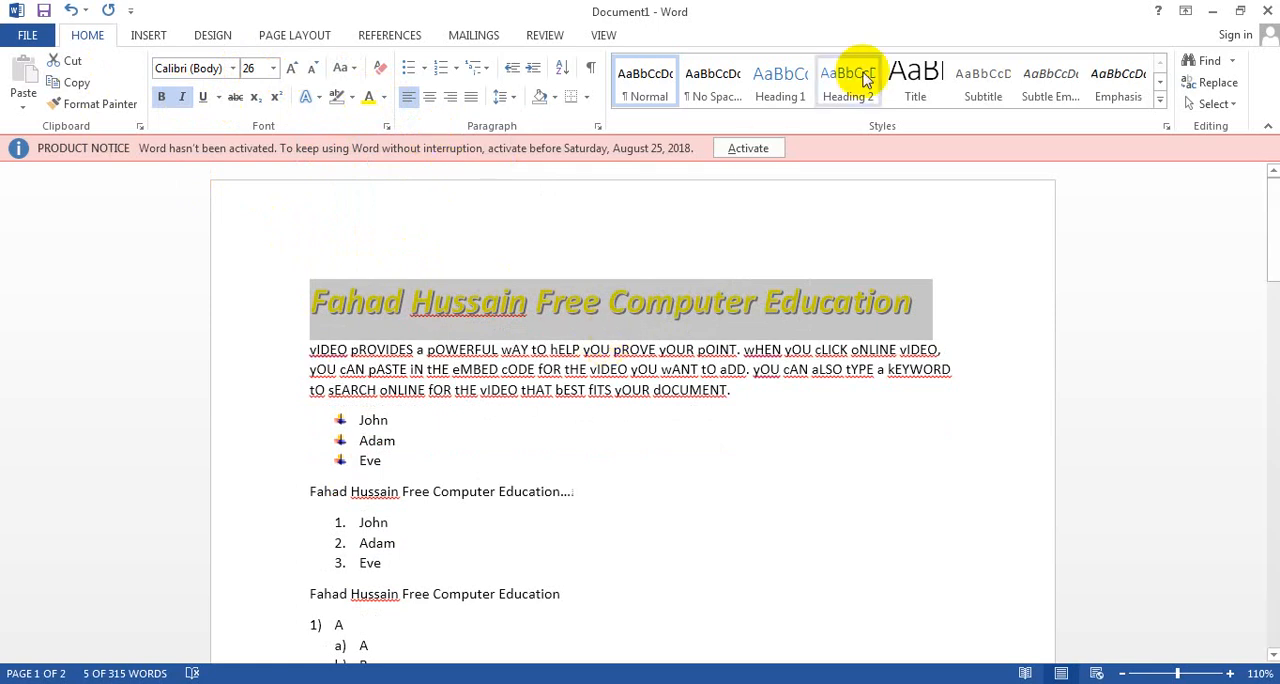
Step: Create a new style from the title line's formatting, named with the person's full name from the title followed by STYLE
{"action": "left_click", "coordinate": [1161, 104]}
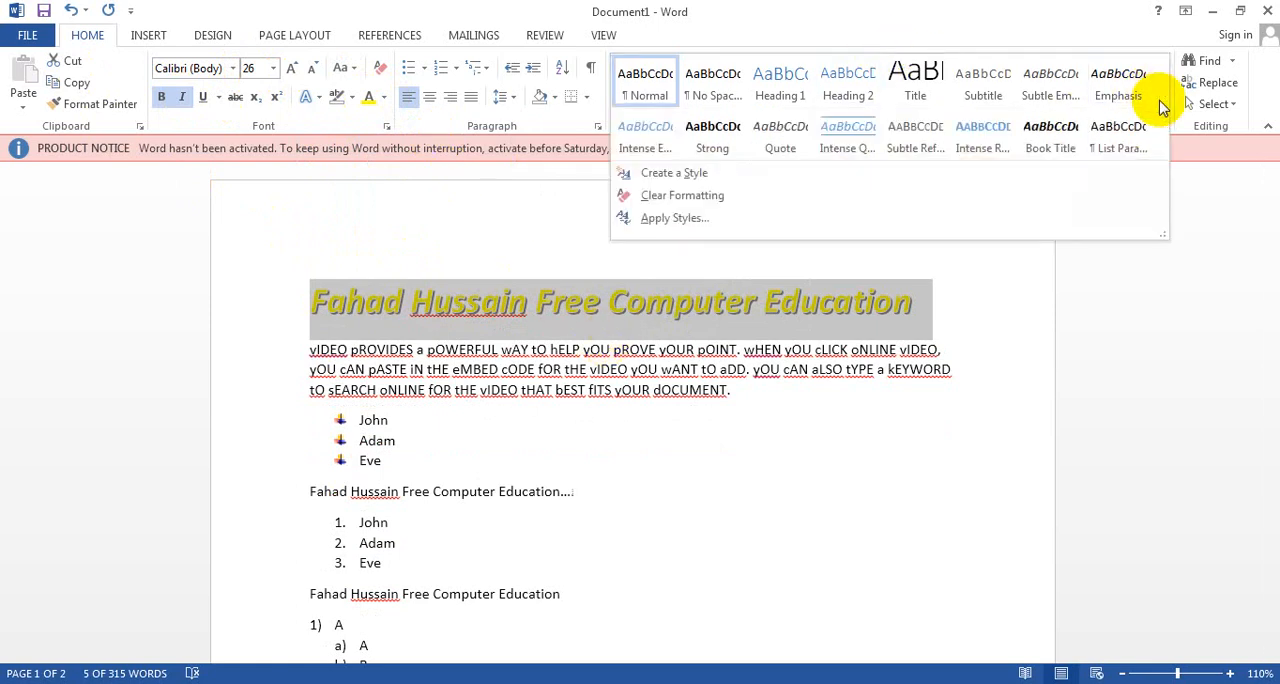
{"action": "left_click", "coordinate": [676, 174]}
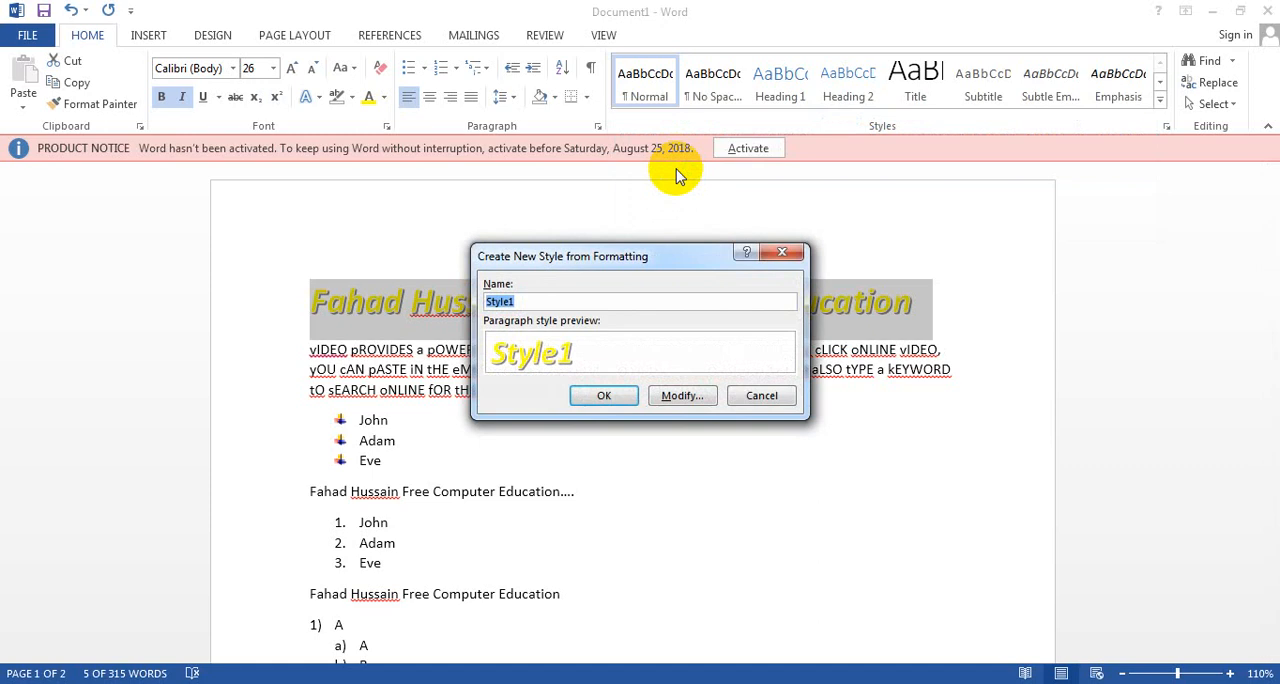
{"action": "type", "text": "fAH"}
{"action": "key", "text": "BackSpace"}
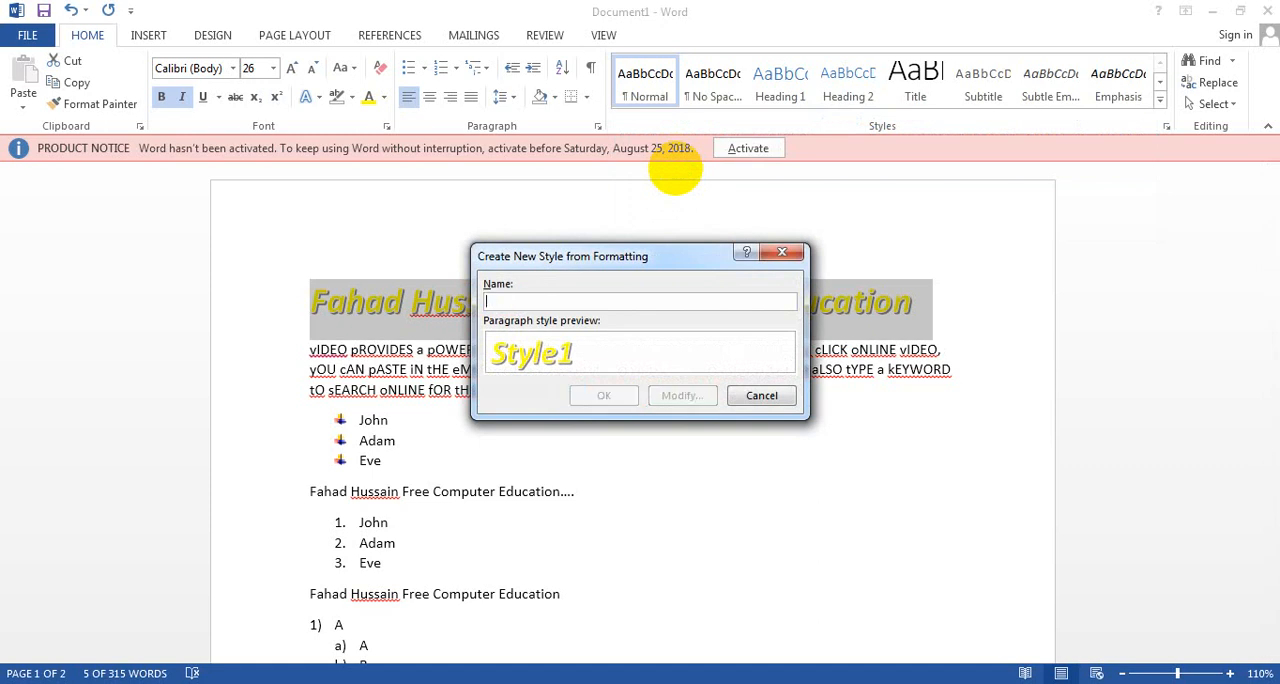
{"action": "type", "text": "FAHAD HUSSAIN STYLE"}
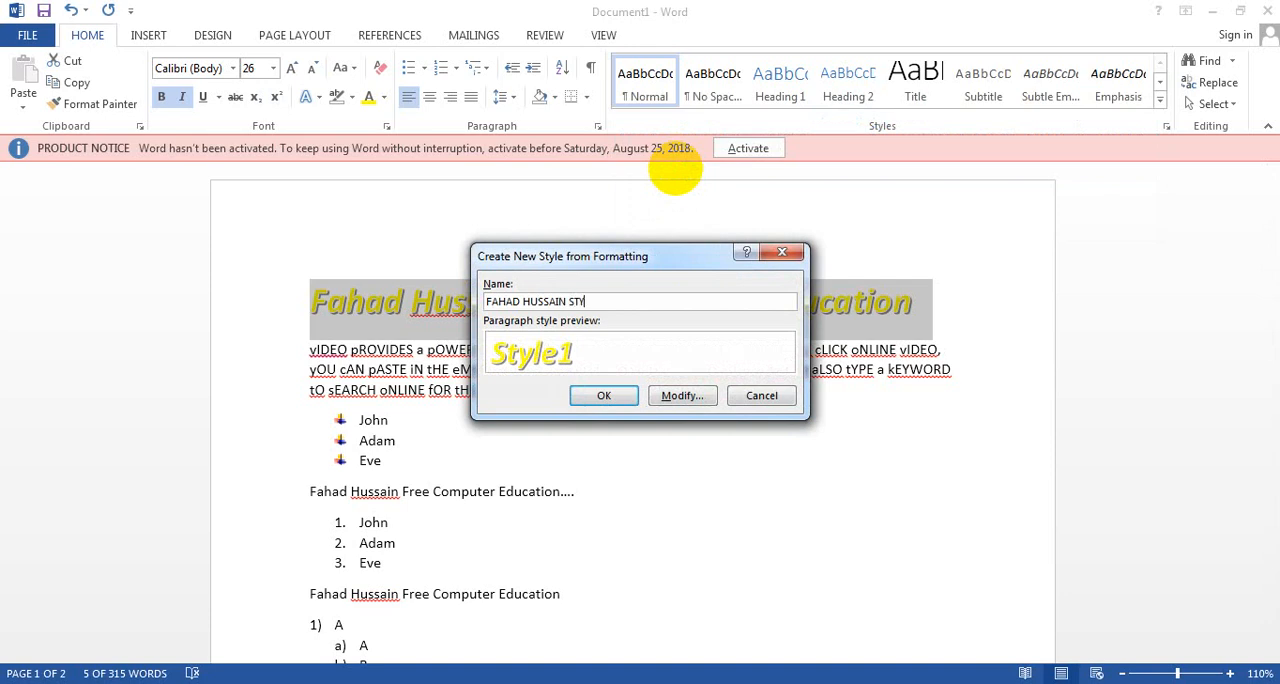
{"action": "left_click", "coordinate": [608, 395]}
{"action": "left_click", "coordinate": [586, 389]}
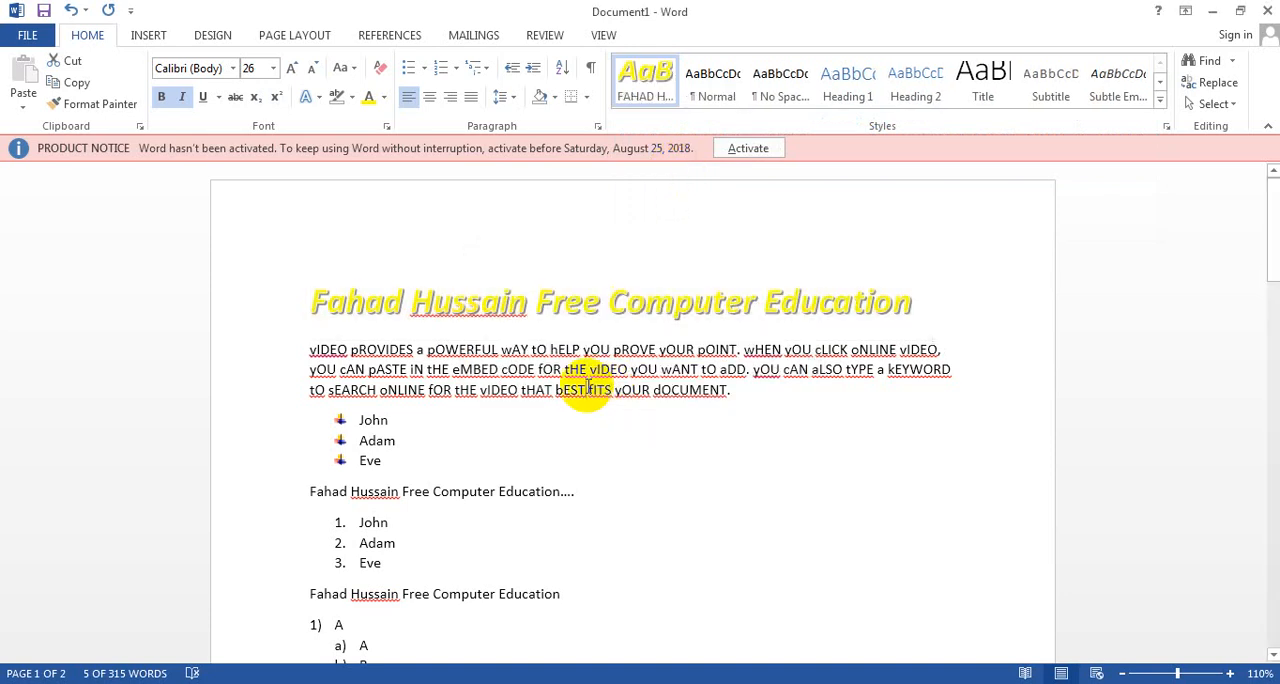
Step: Apply the new custom yellow style to the "vIDEO pROVIDES a pOWERFUL wAY" paragraph below the title
{"action": "left_click", "coordinate": [1161, 104]}
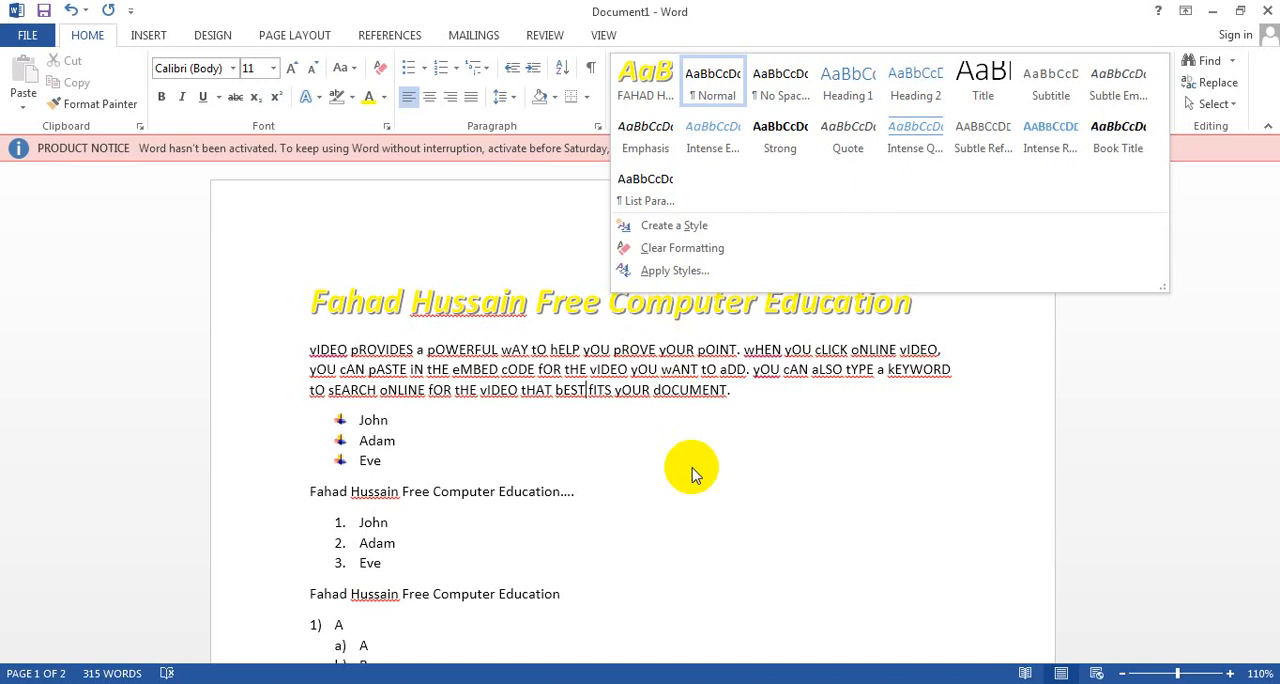
{"action": "left_click", "coordinate": [694, 466]}
{"action": "left_click_drag", "start_coordinate": [737, 392], "coordinate": [310, 349]}
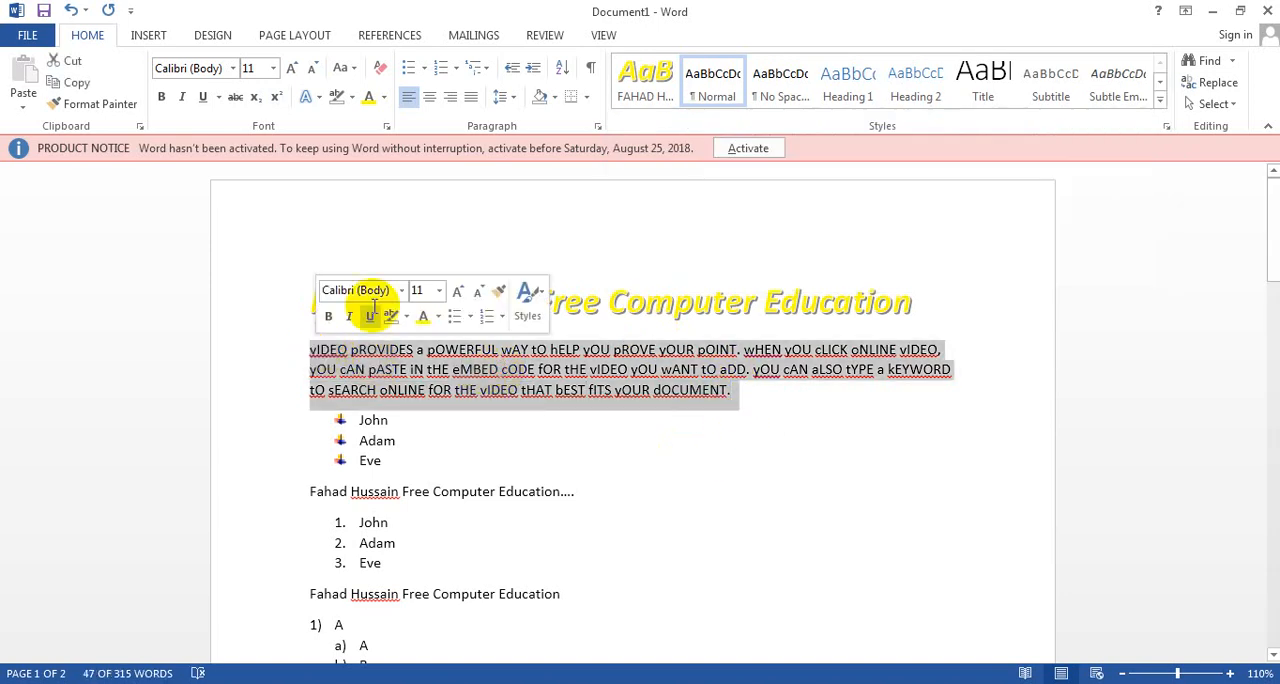
{"action": "left_click", "coordinate": [645, 85]}
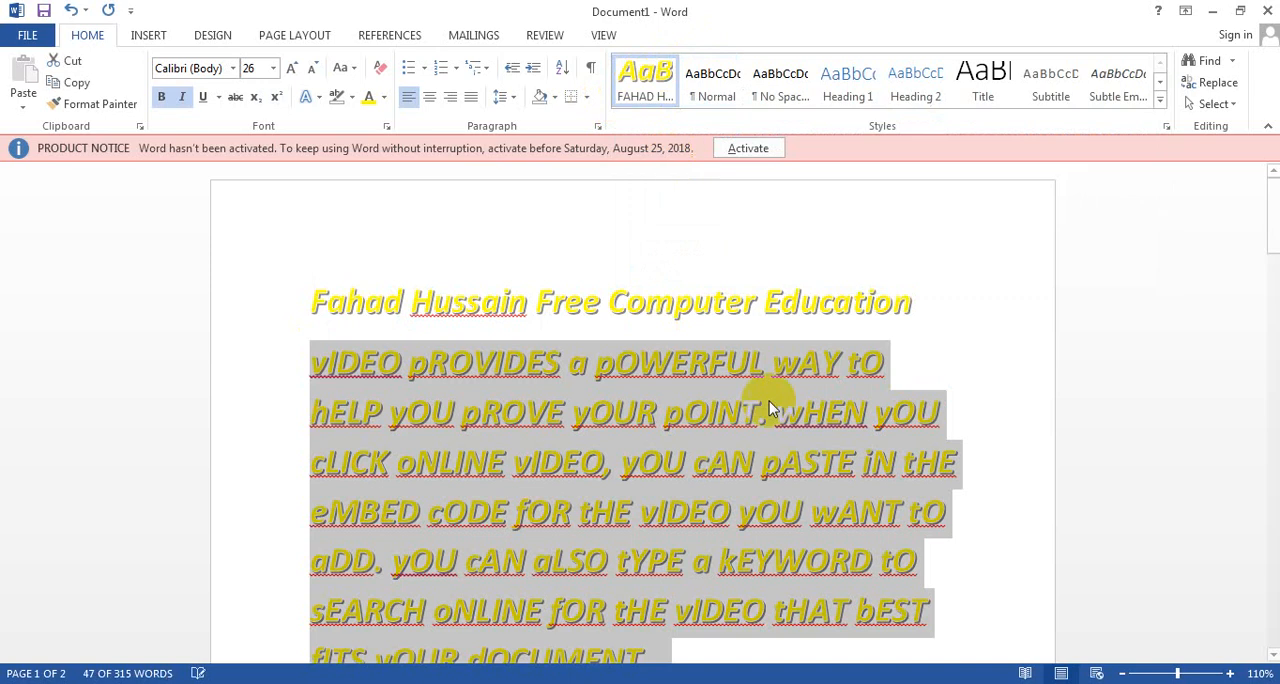
{"action": "left_click_drag", "start_coordinate": [1272, 216], "coordinate": [1275, 245]}
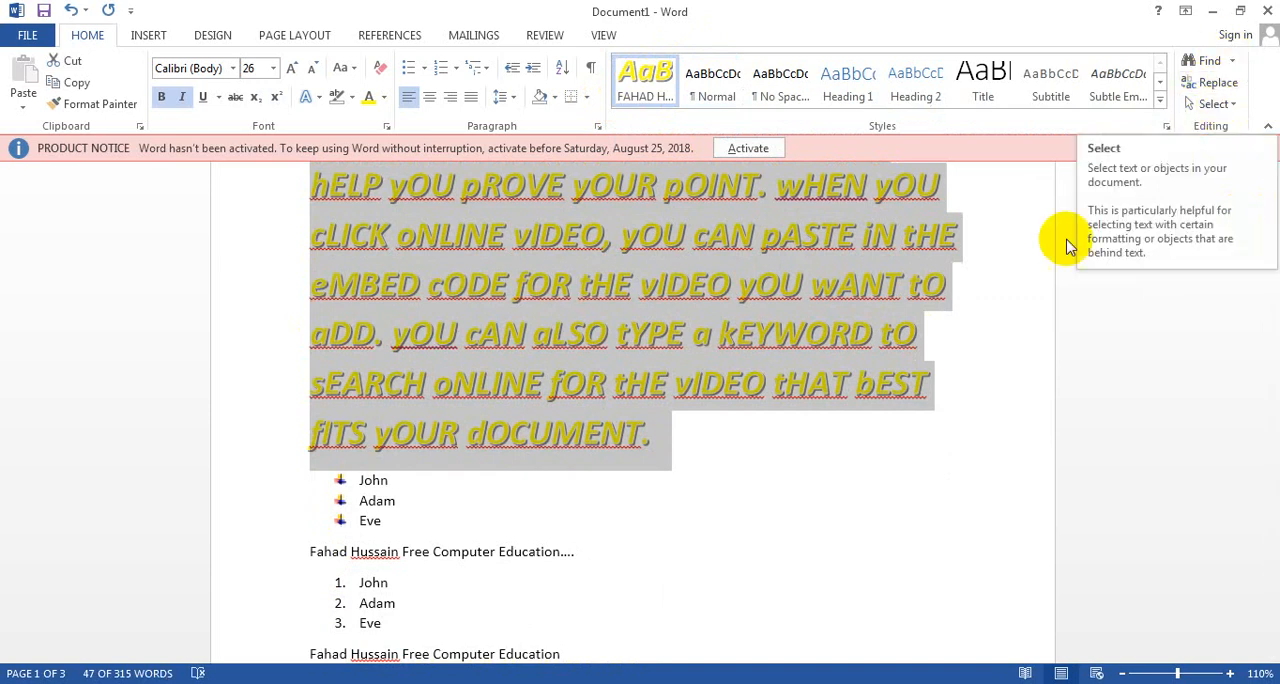
{"action": "left_click", "coordinate": [838, 464]}
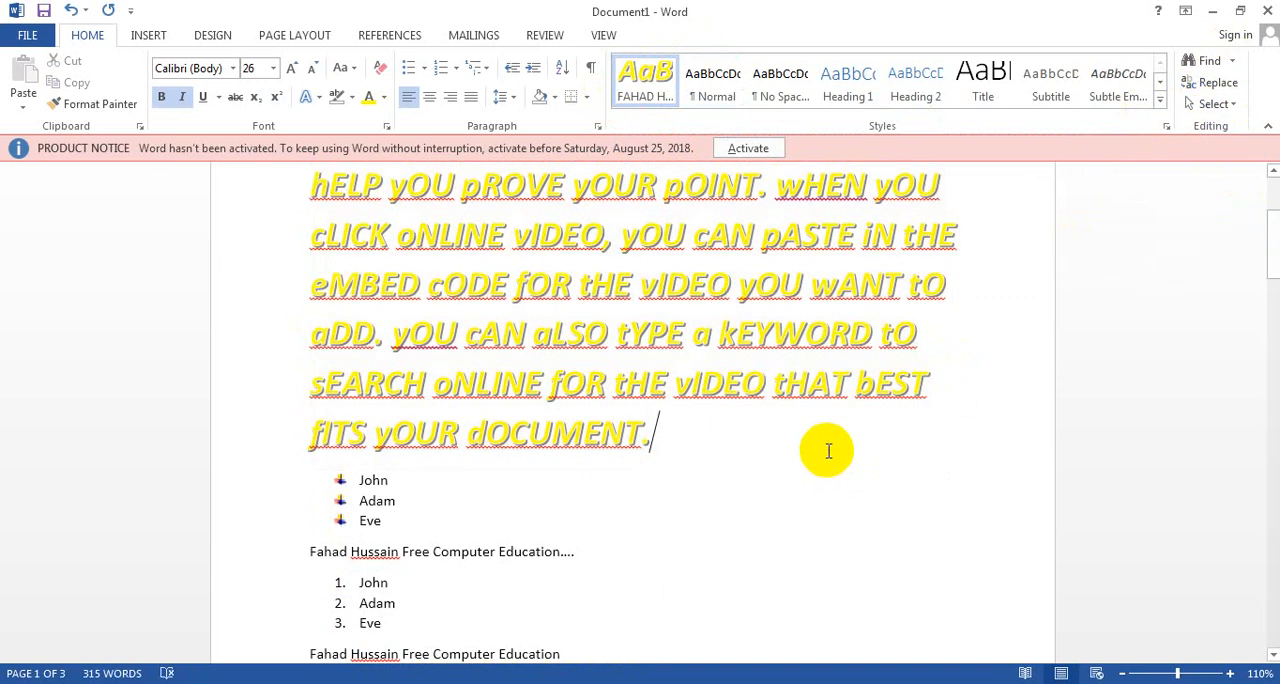
Step: Select the whole document, and reduce the selection to all text with formatting similar to the yellow styled paragraphs
{"action": "left_click", "coordinate": [1230, 106]}
{"action": "left_click", "coordinate": [1134, 127]}
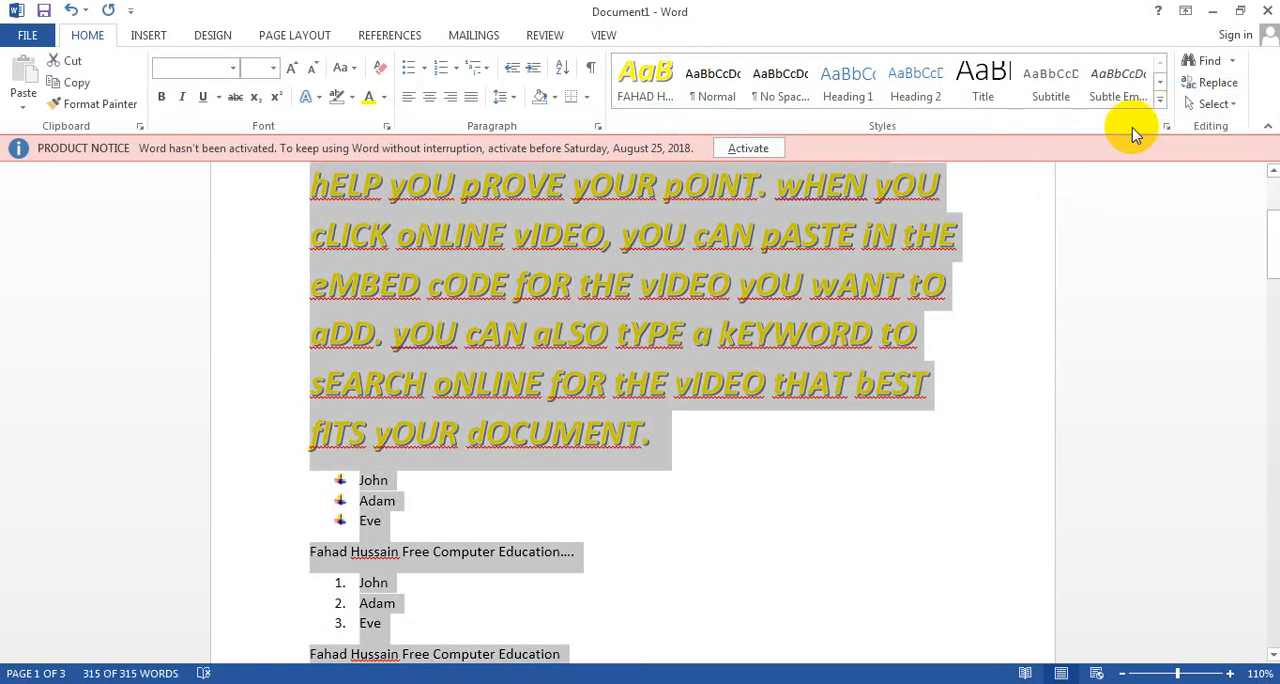
{"action": "left_click", "coordinate": [1226, 105]}
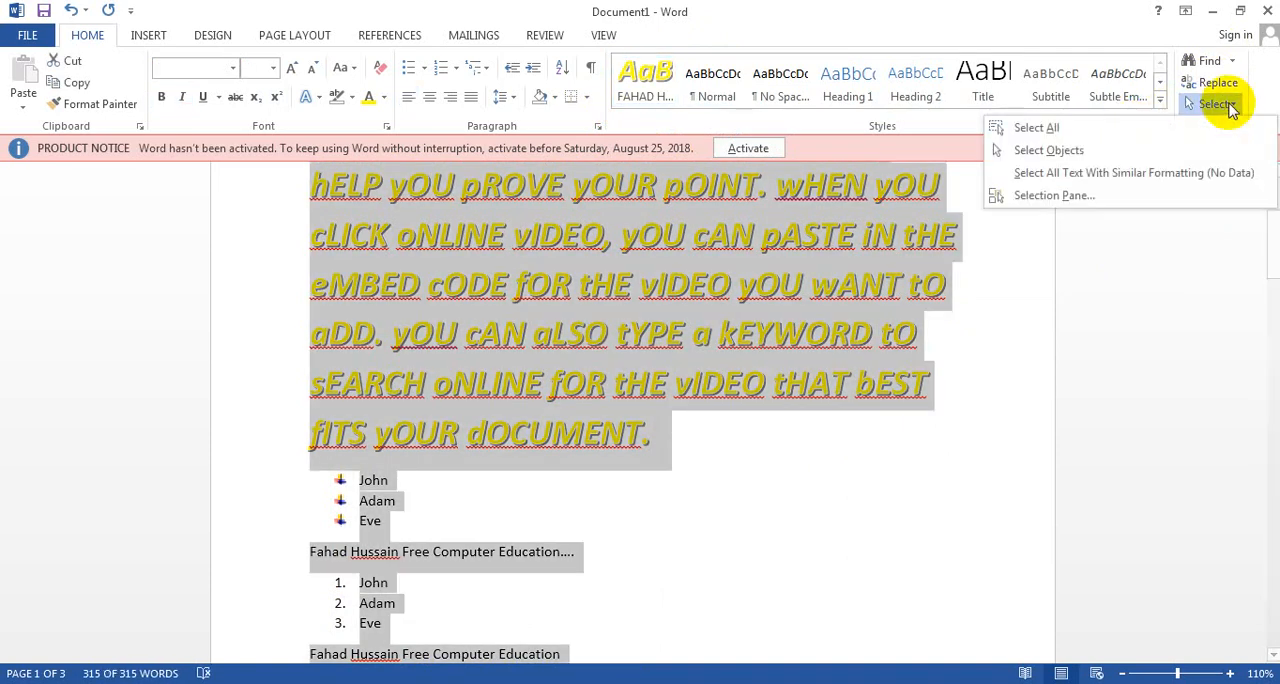
{"action": "left_click", "coordinate": [1070, 182]}
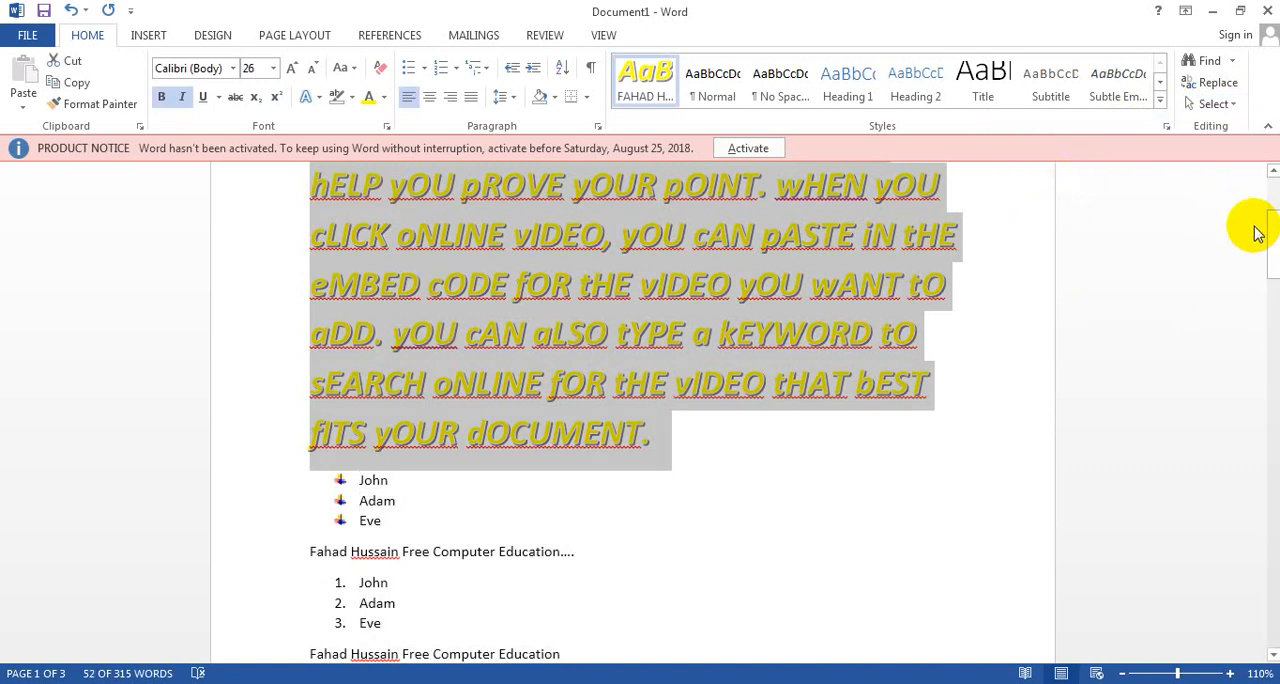
{"action": "left_click_drag", "start_coordinate": [1273, 237], "coordinate": [1271, 172]}
{"action": "left_click", "coordinate": [889, 390]}
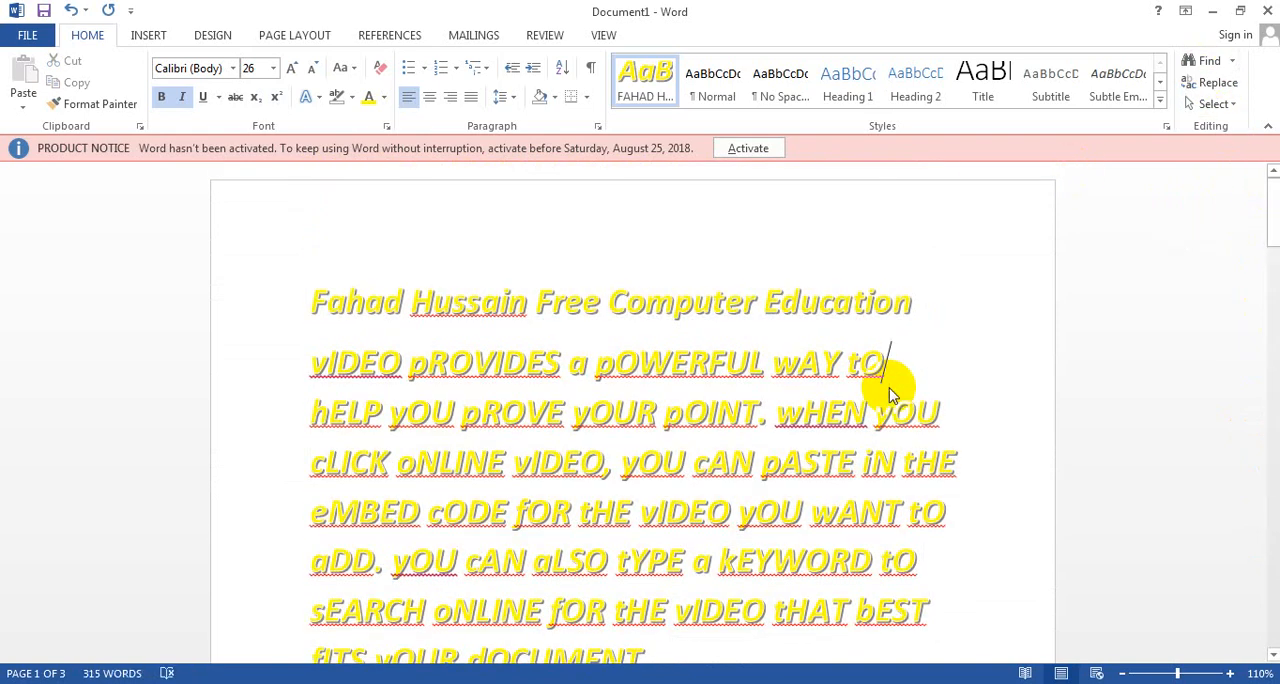
Step: Search the document for the first name from the title line, and for the text "OFFF"
{"action": "left_click", "coordinate": [1200, 62]}
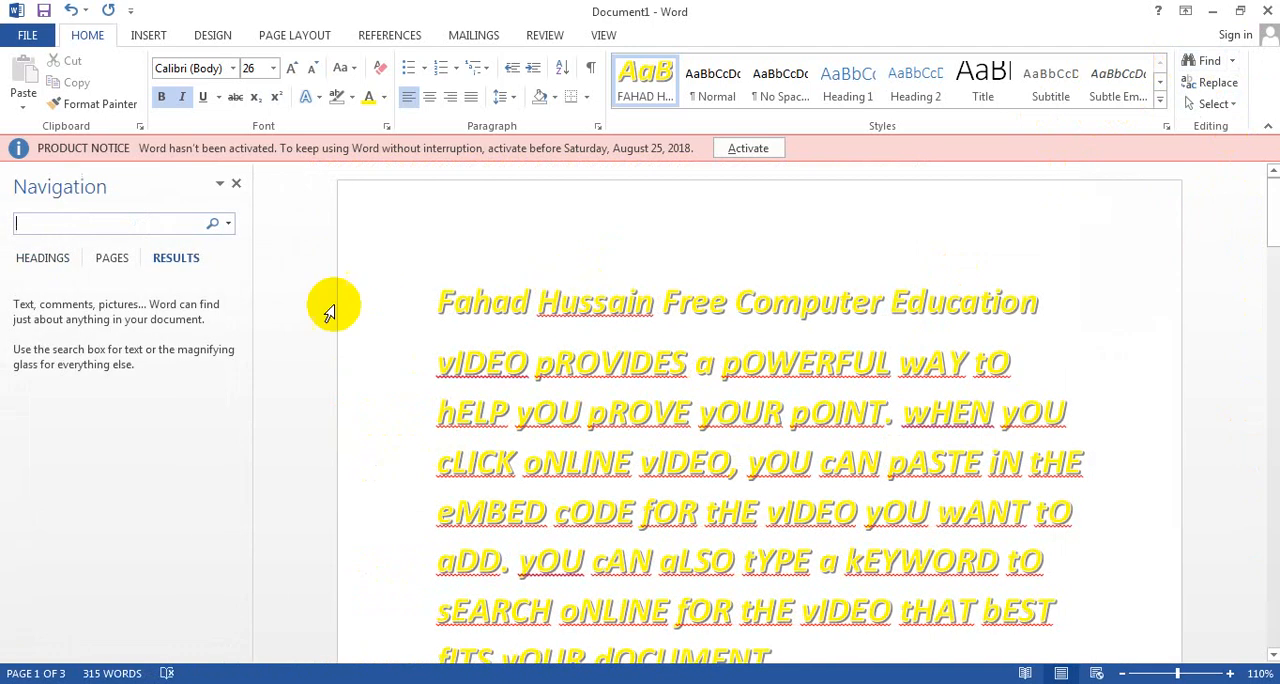
{"action": "type", "text": "fAHAD"}
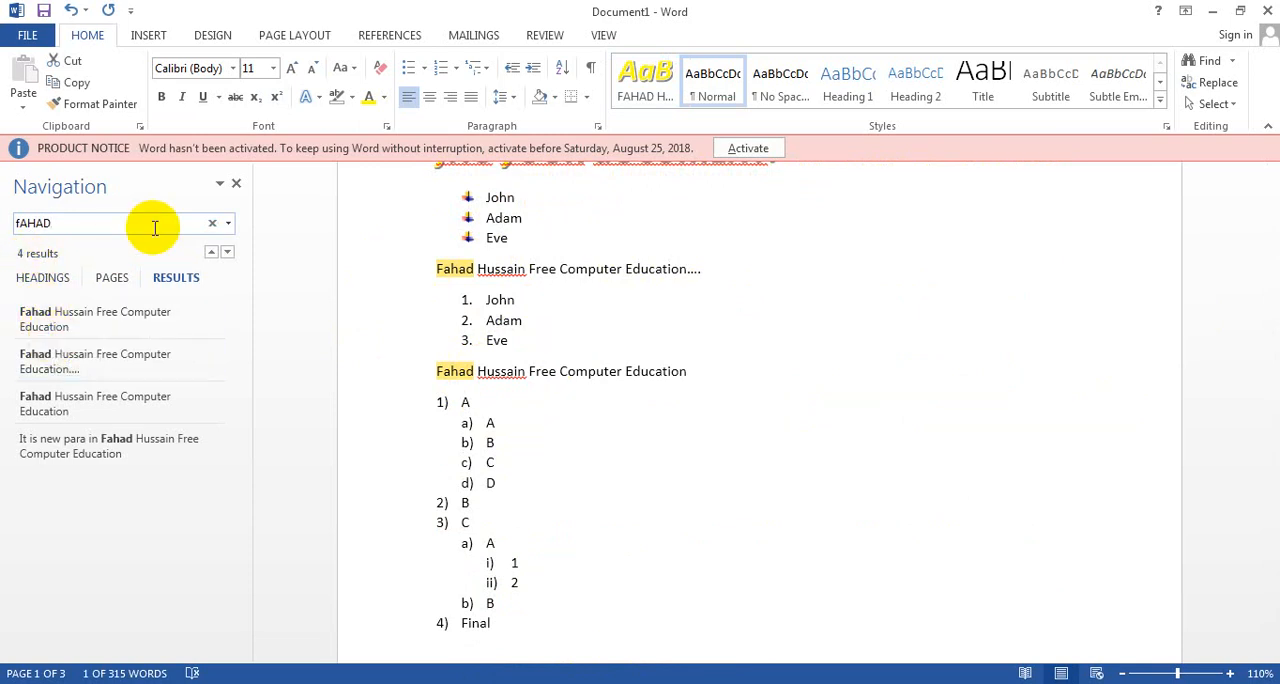
{"action": "key", "text": "BackSpace"}
{"action": "key", "text": "BackSpace"}
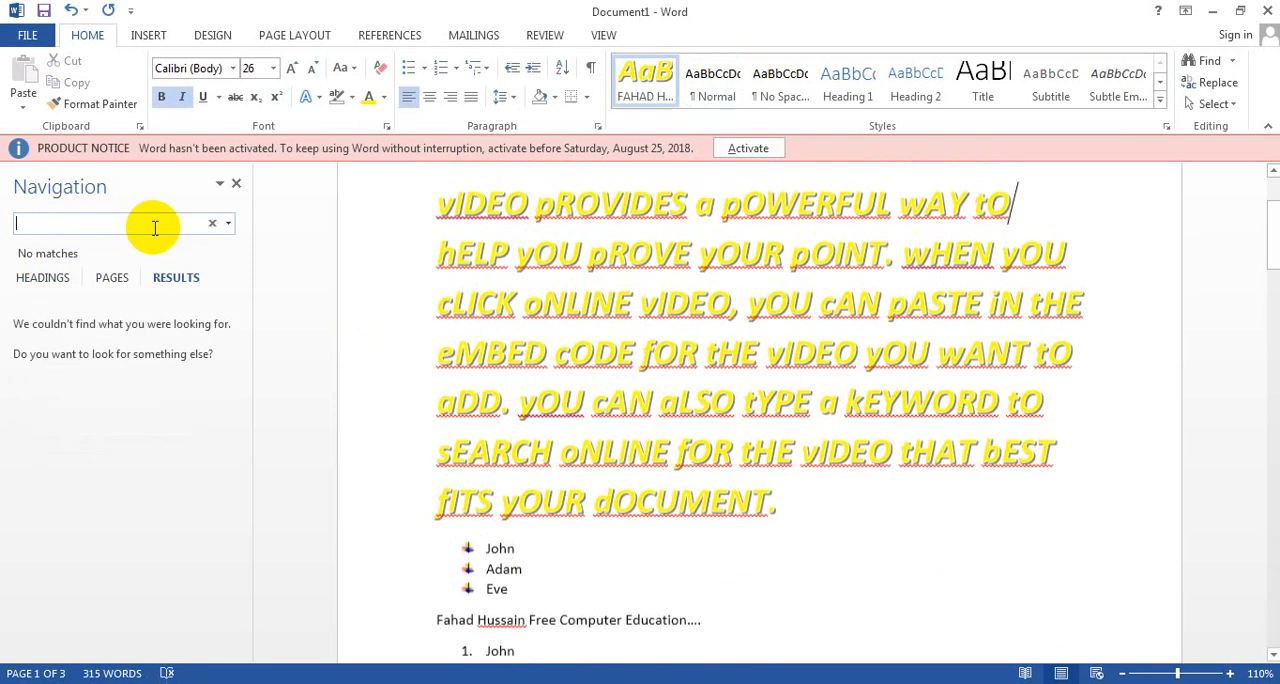
{"action": "type", "text": "OFF"}
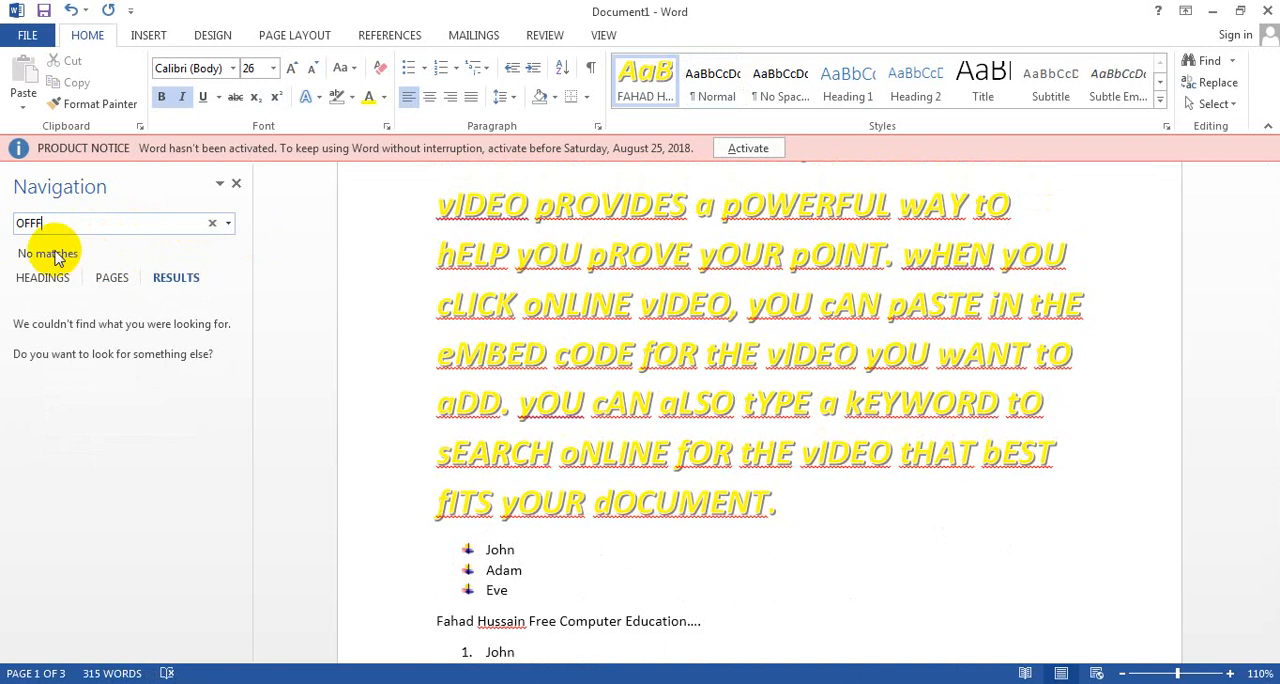
Step: Replace every occurrence of the first name from the title line with "msWORD" throughout the document
{"action": "left_click", "coordinate": [1213, 88]}
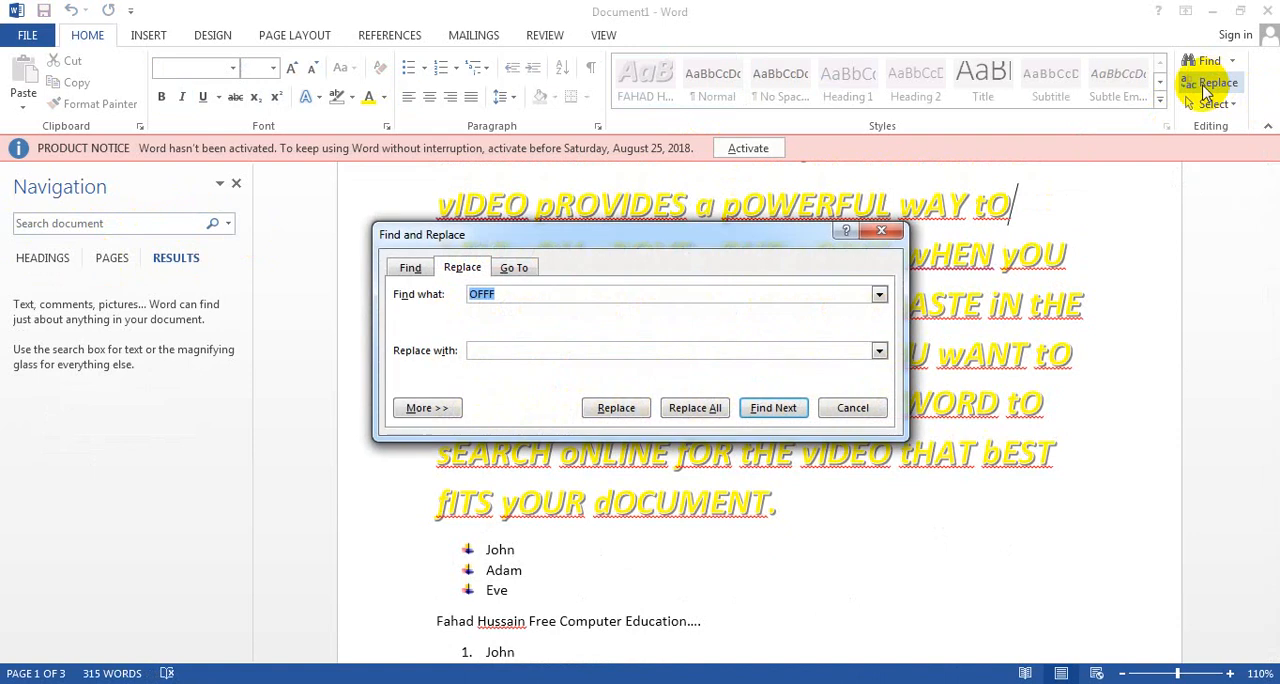
{"action": "left_click", "coordinate": [812, 294]}
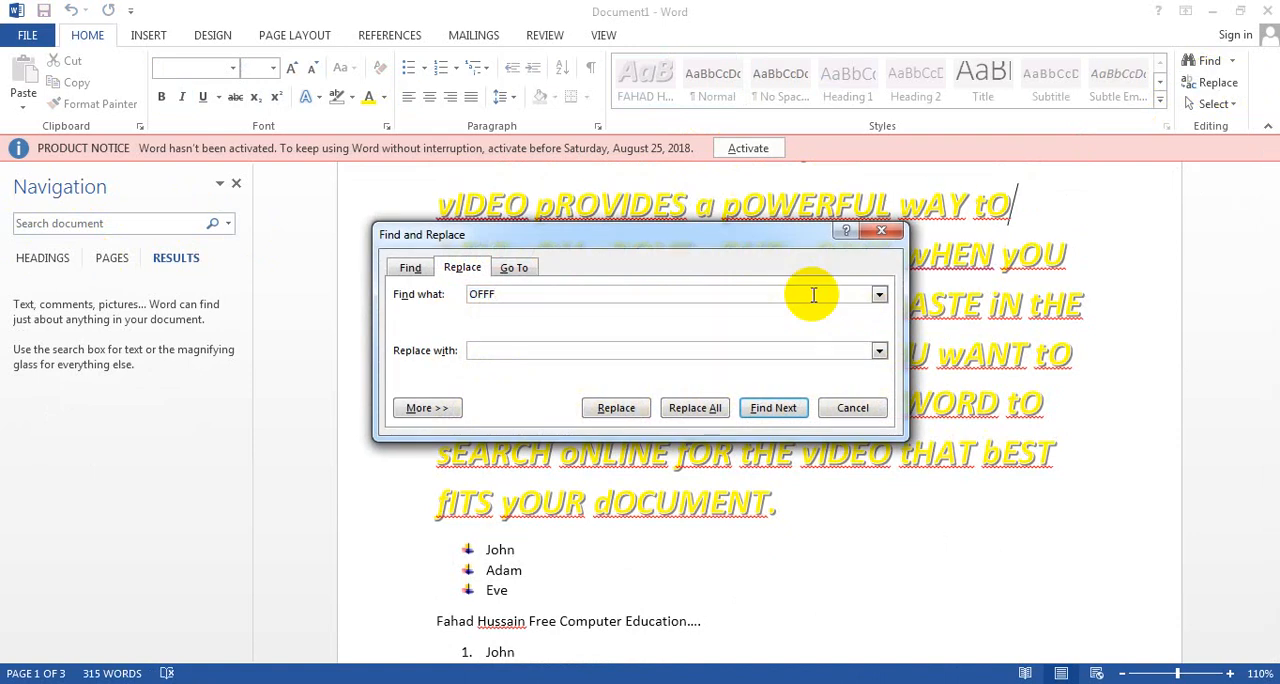
{"action": "key", "text": "BackSpace"}
{"action": "key", "text": "BackSpace"}
{"action": "key", "text": "BackSpace"}
{"action": "key", "text": "BackSpace"}
{"action": "type", "text": "fAHAD"}
{"action": "type", "text": "msWORD"}
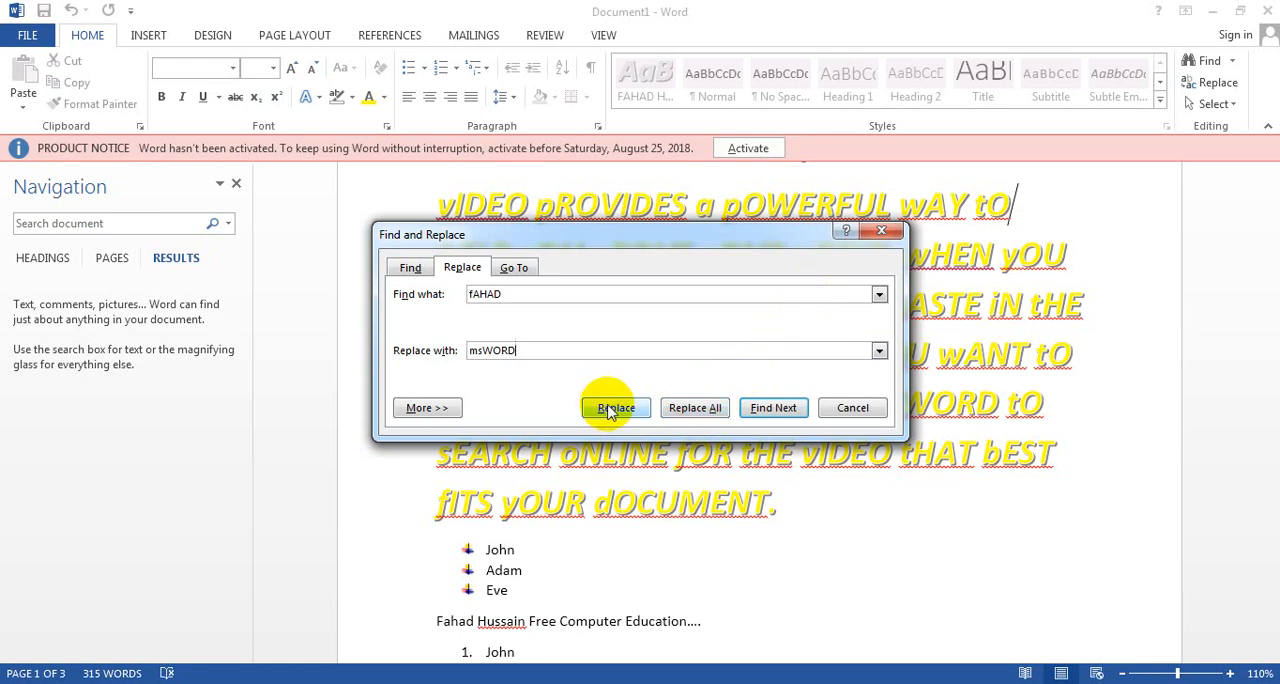
{"action": "left_click", "coordinate": [695, 408]}
{"action": "left_click", "coordinate": [646, 405]}
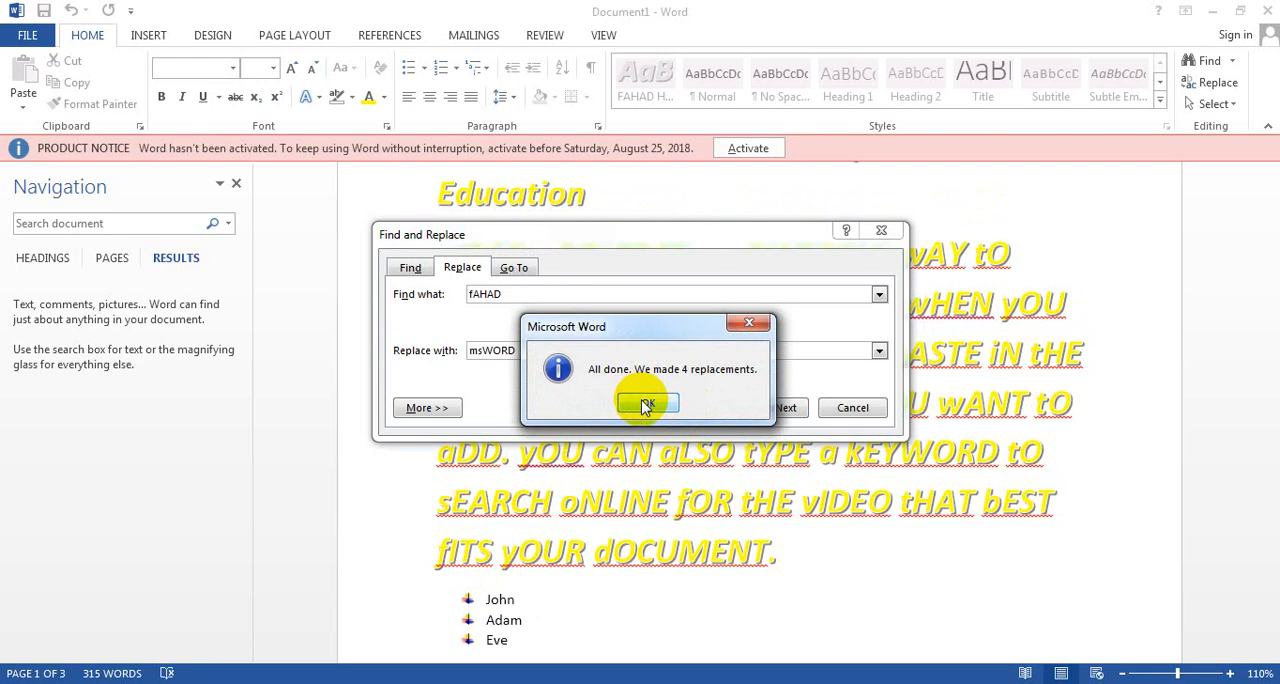
{"action": "left_click", "coordinate": [646, 405]}
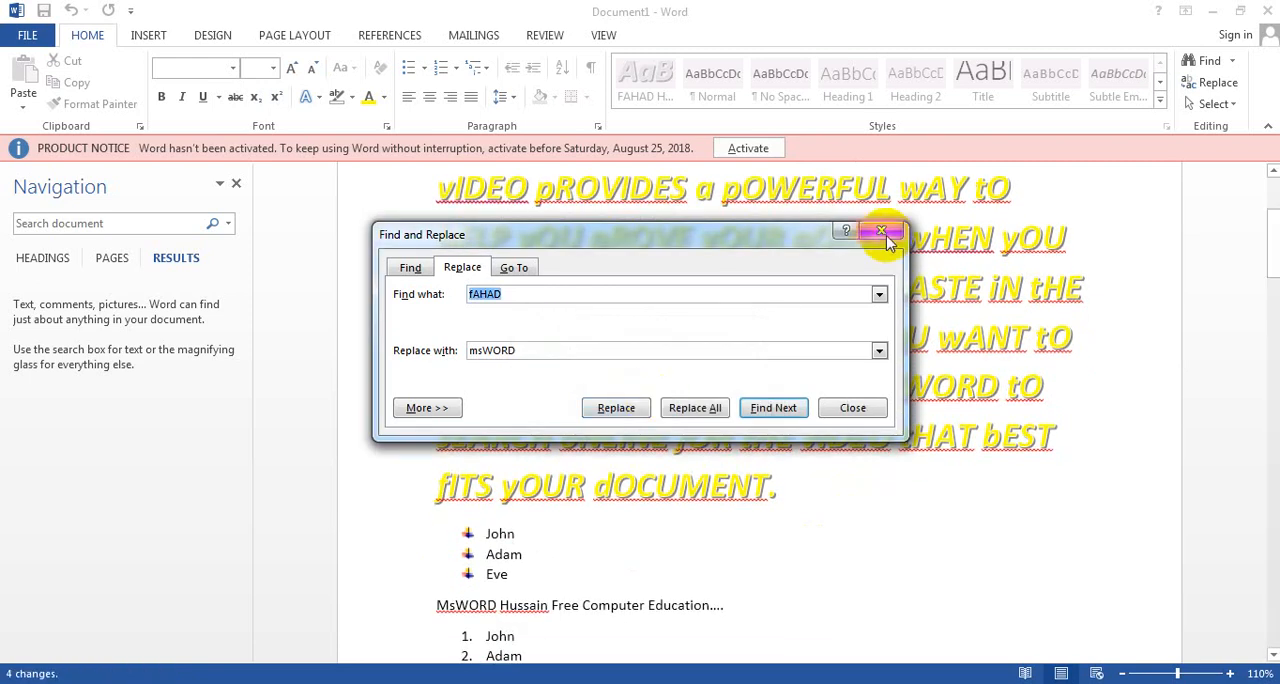
{"action": "left_click", "coordinate": [881, 230]}
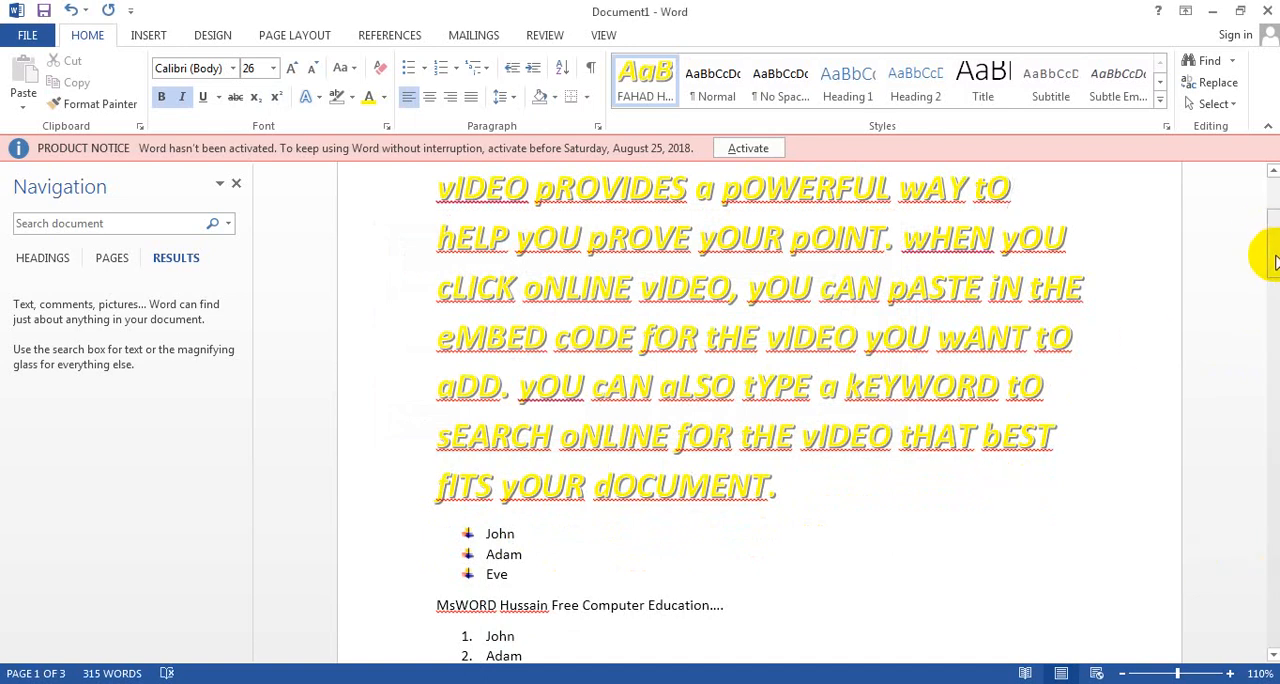
Step: Select the word "MsWORD" in the title line and find its next occurrence with Advanced Find
{"action": "left_click_drag", "start_coordinate": [1268, 251], "coordinate": [1274, 198]}
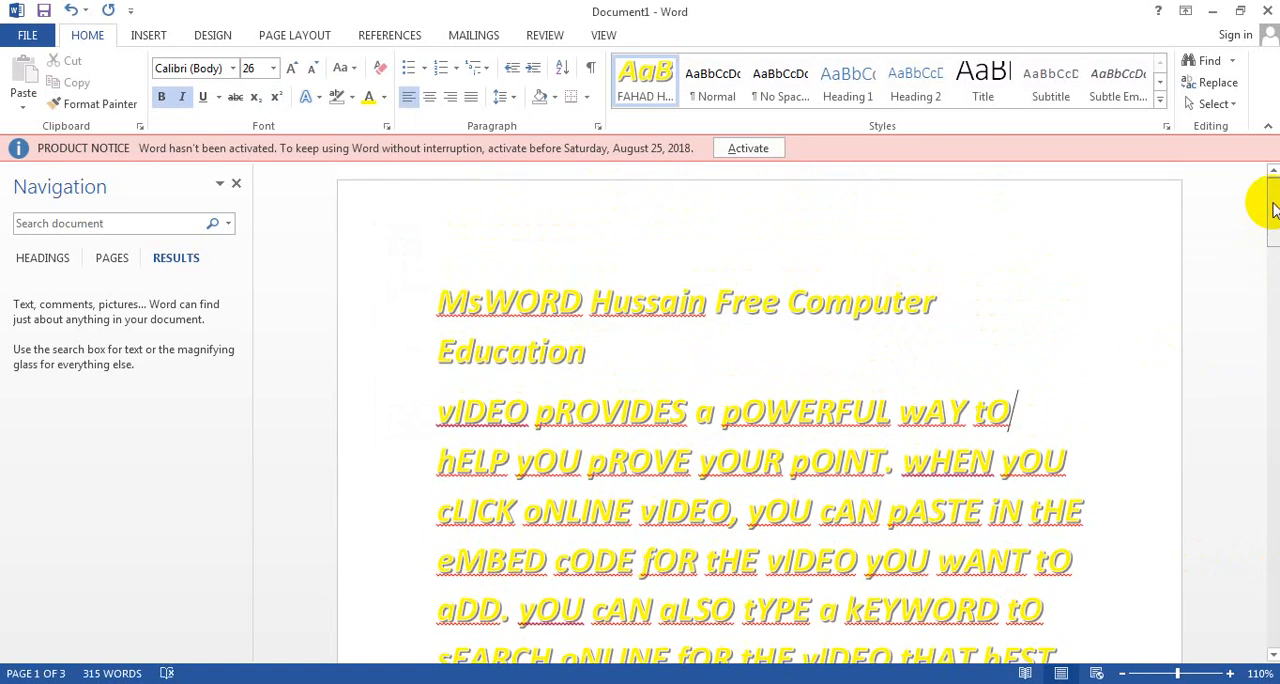
{"action": "double_click", "coordinate": [445, 298]}
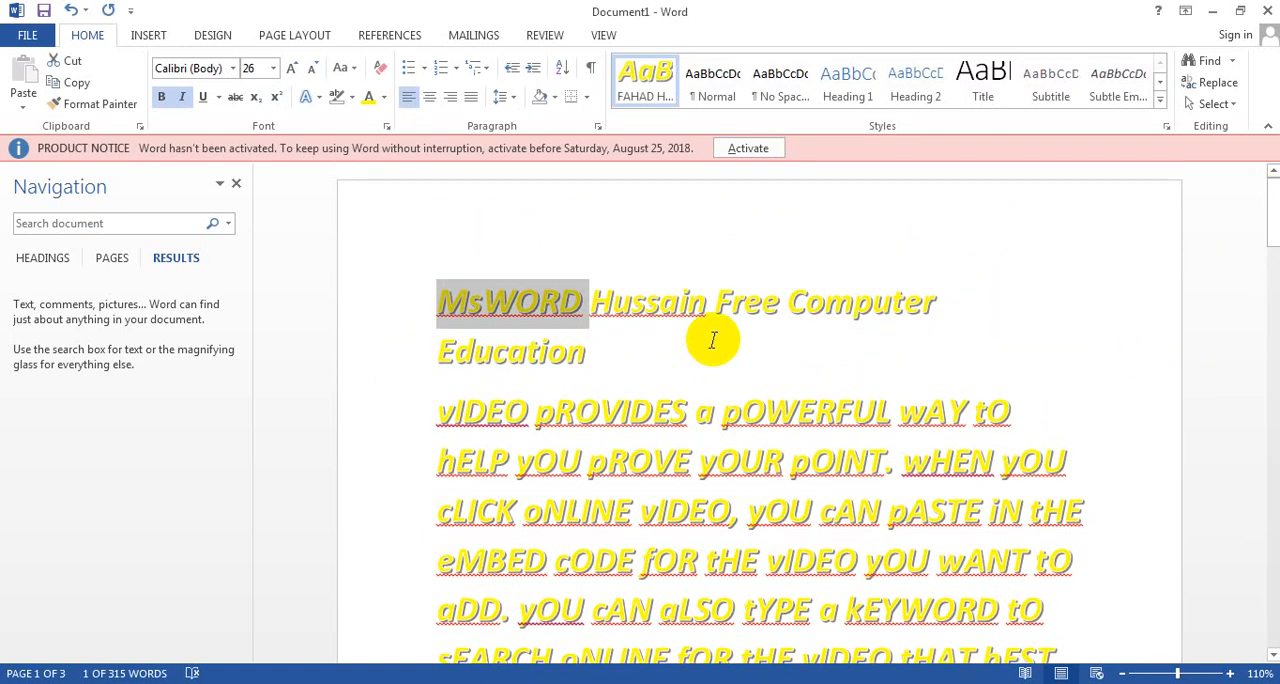
{"action": "left_click", "coordinate": [1233, 61]}
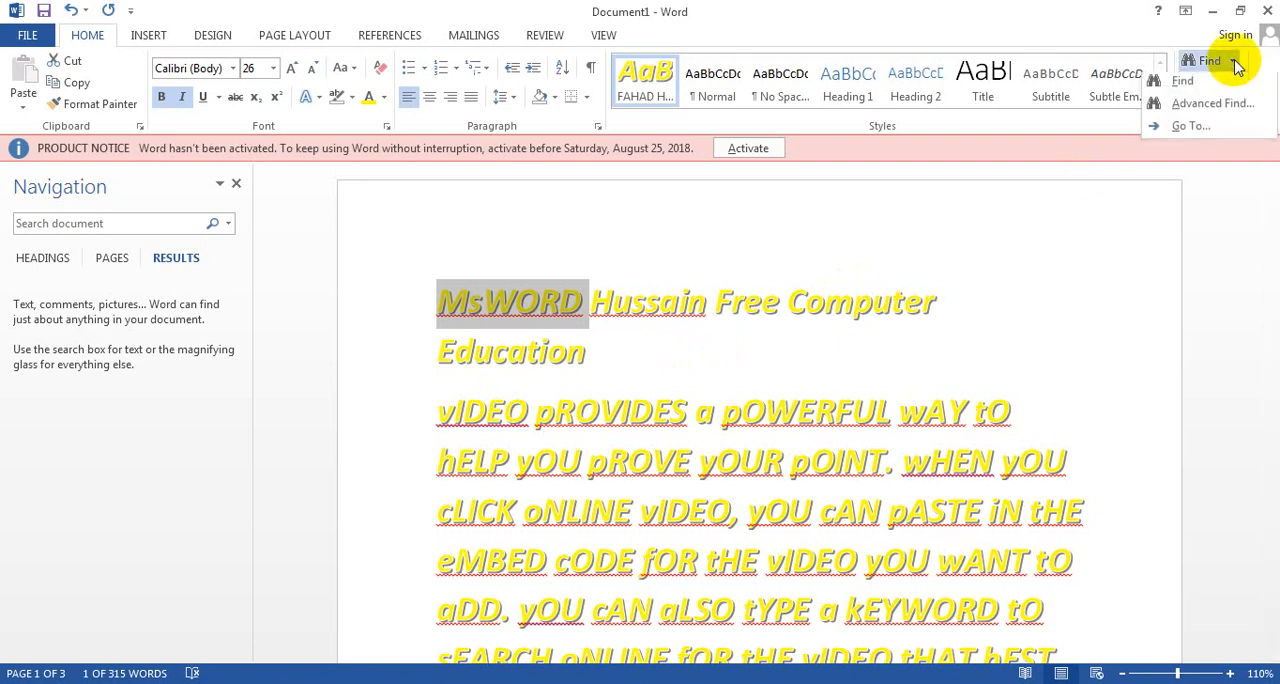
{"action": "left_click", "coordinate": [1211, 113]}
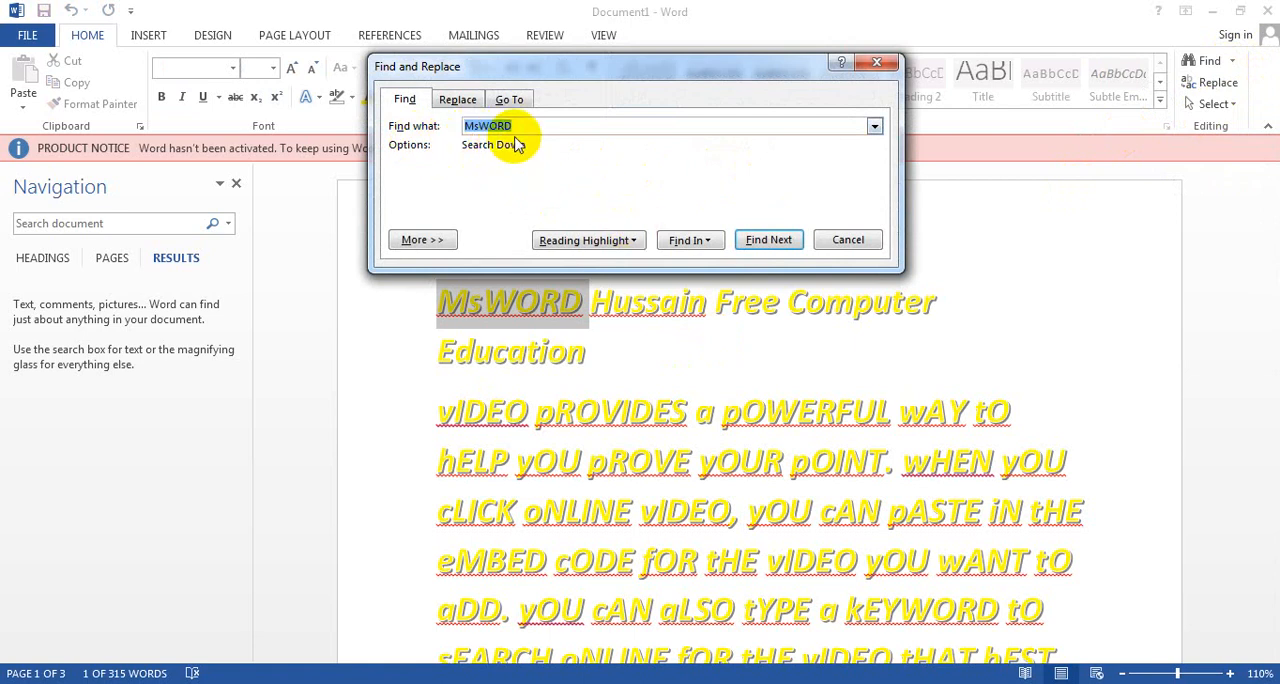
{"action": "left_click", "coordinate": [760, 241]}
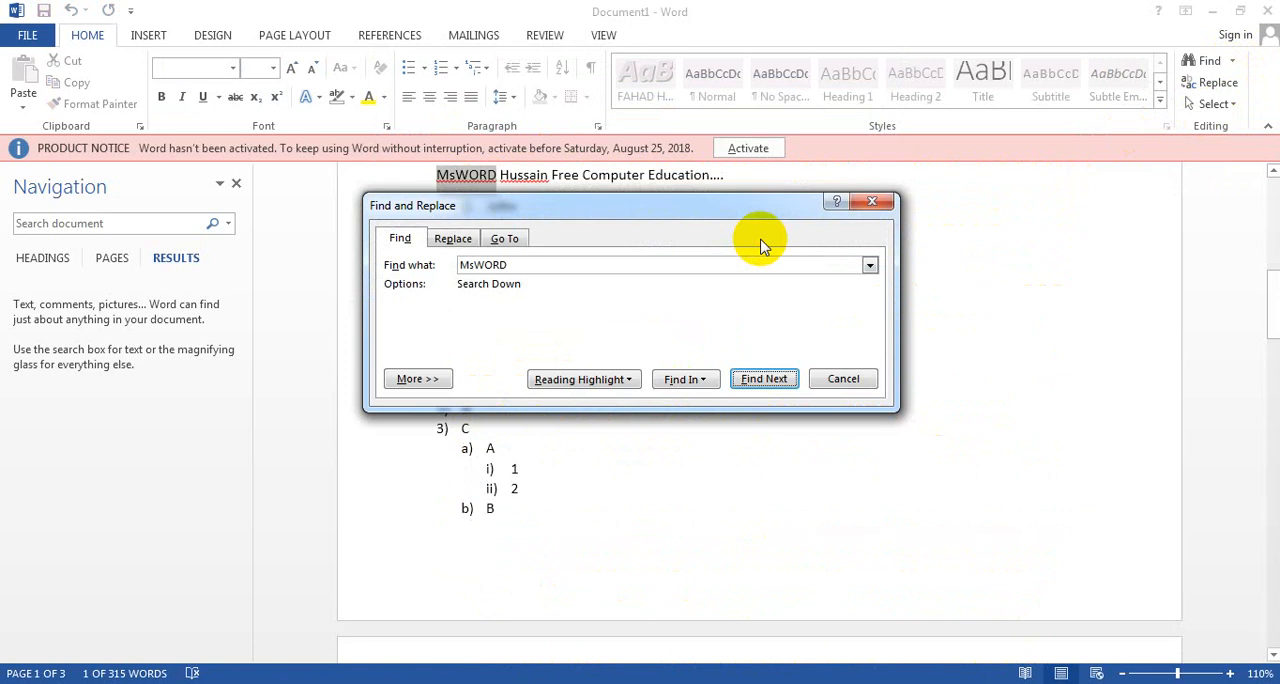
Step: Mark all occurrences of "MsWORD" in the document with reading highlight, and close the search dialog
{"action": "left_click", "coordinate": [869, 267]}
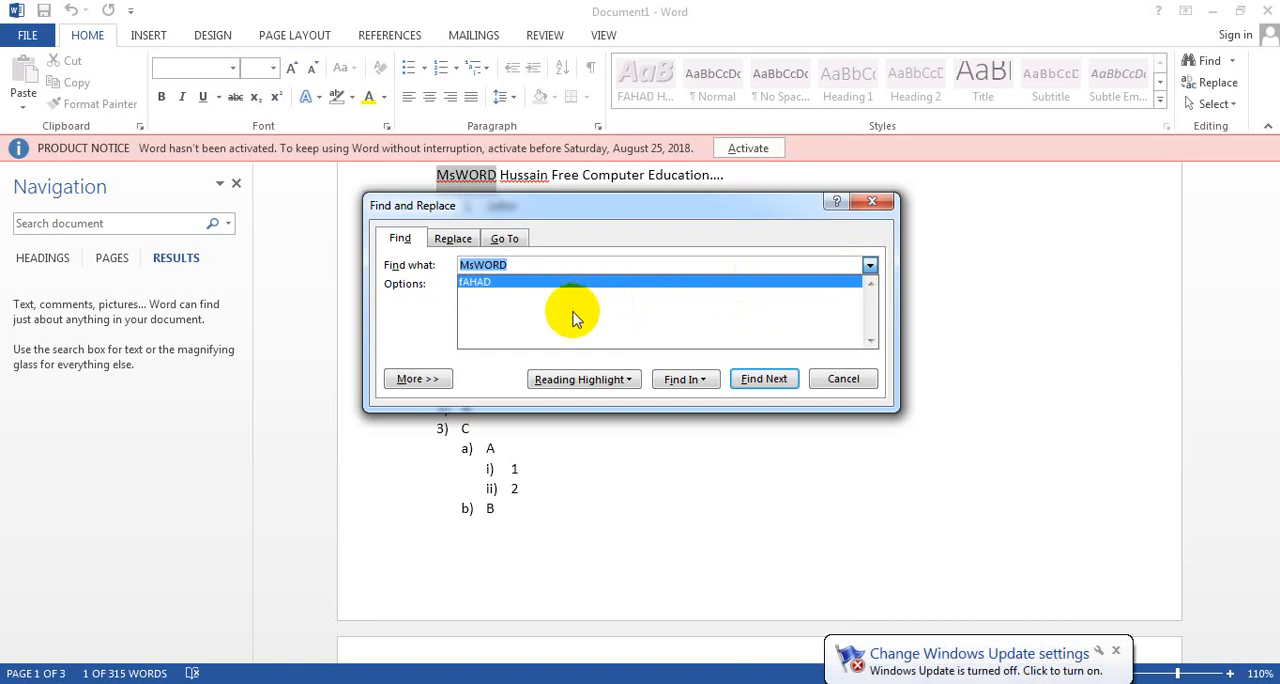
{"action": "left_click", "coordinate": [582, 365]}
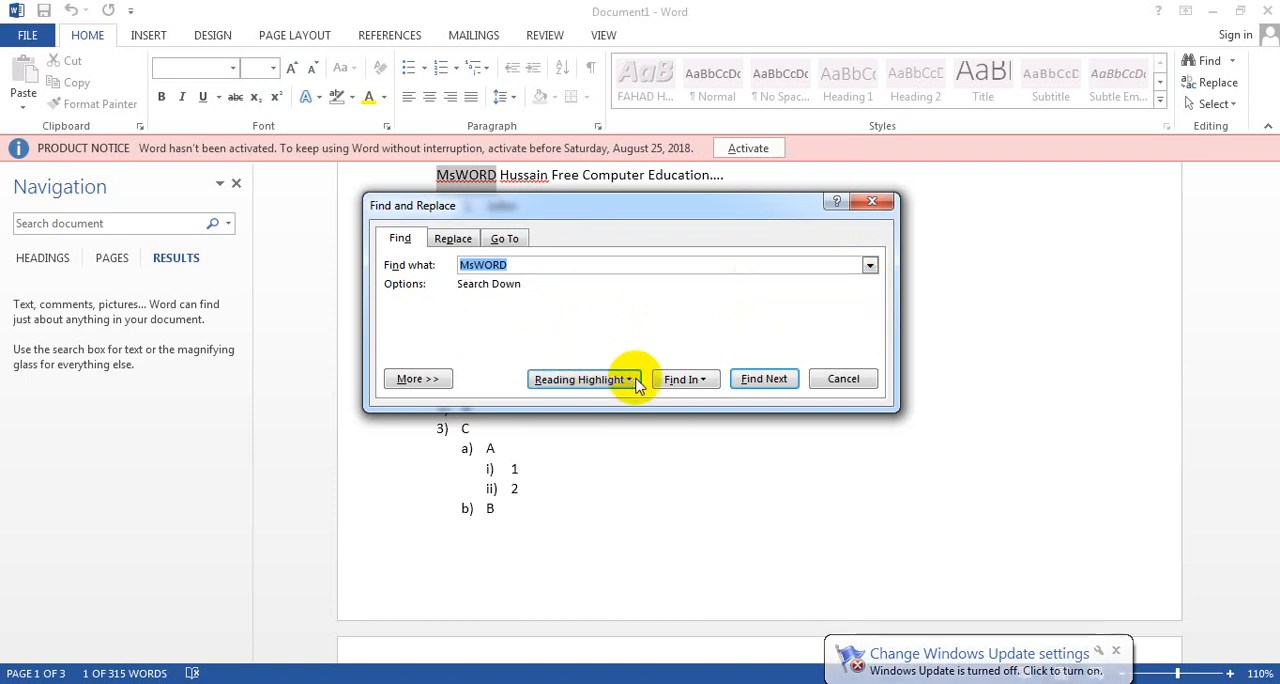
{"action": "left_click", "coordinate": [612, 379]}
{"action": "left_click", "coordinate": [615, 402]}
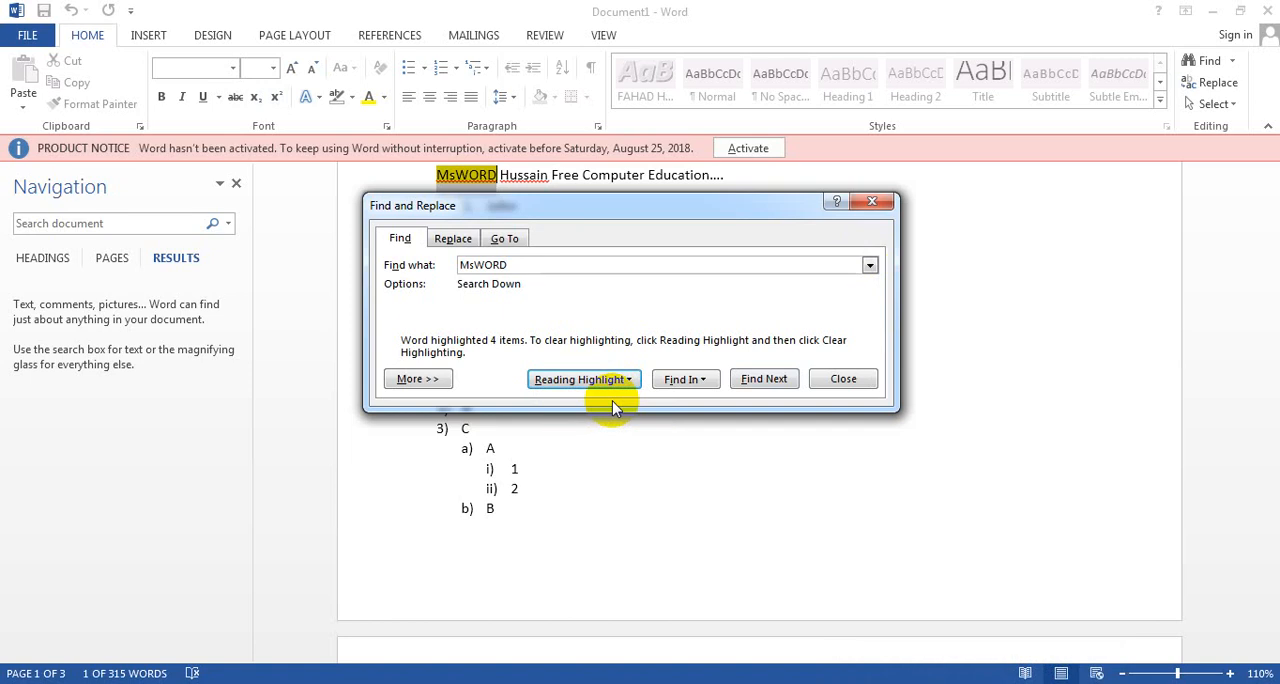
{"action": "left_click", "coordinate": [872, 201]}
Step: Apply the Title style to the selected word "MsWORD" in the line above the numbered John, Adam, Eve list
{"action": "left_click", "coordinate": [975, 80]}
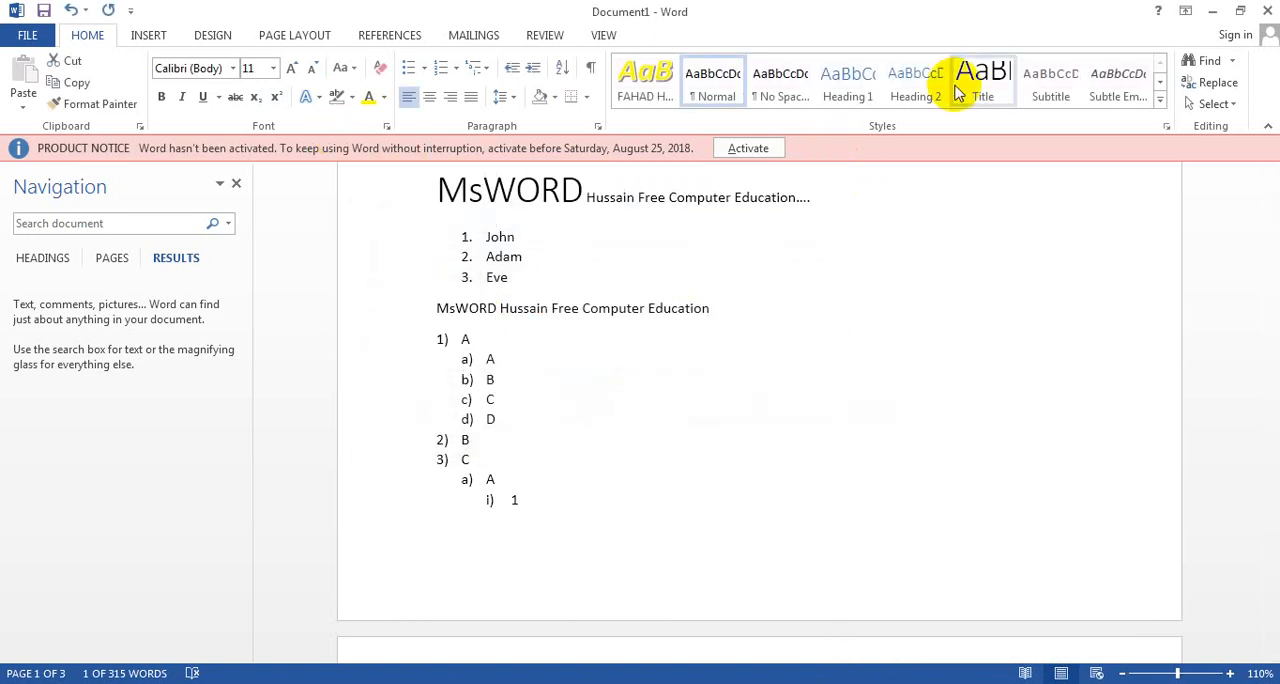
{"action": "scroll", "coordinate": [350, 125], "scroll_direction": "down", "scroll_amount": 1}
{"action": "scroll", "coordinate": [350, 125], "scroll_direction": "down", "scroll_amount": 2}
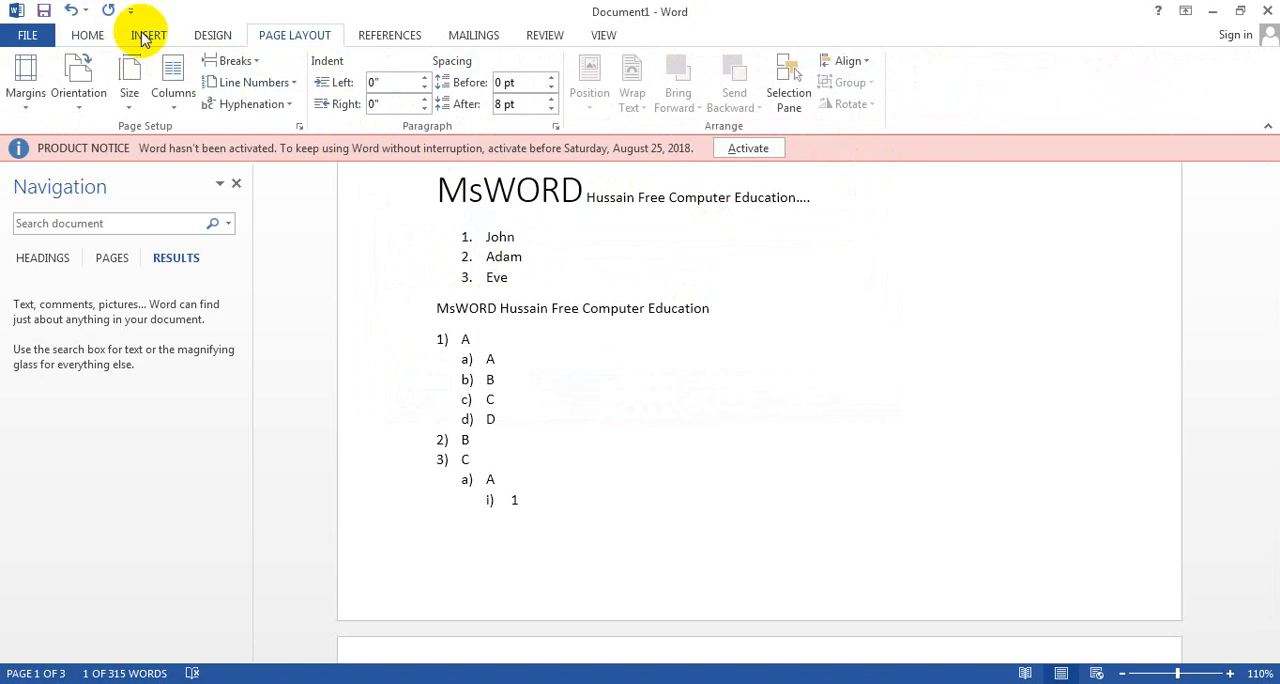
{"action": "left_click", "coordinate": [145, 36]}
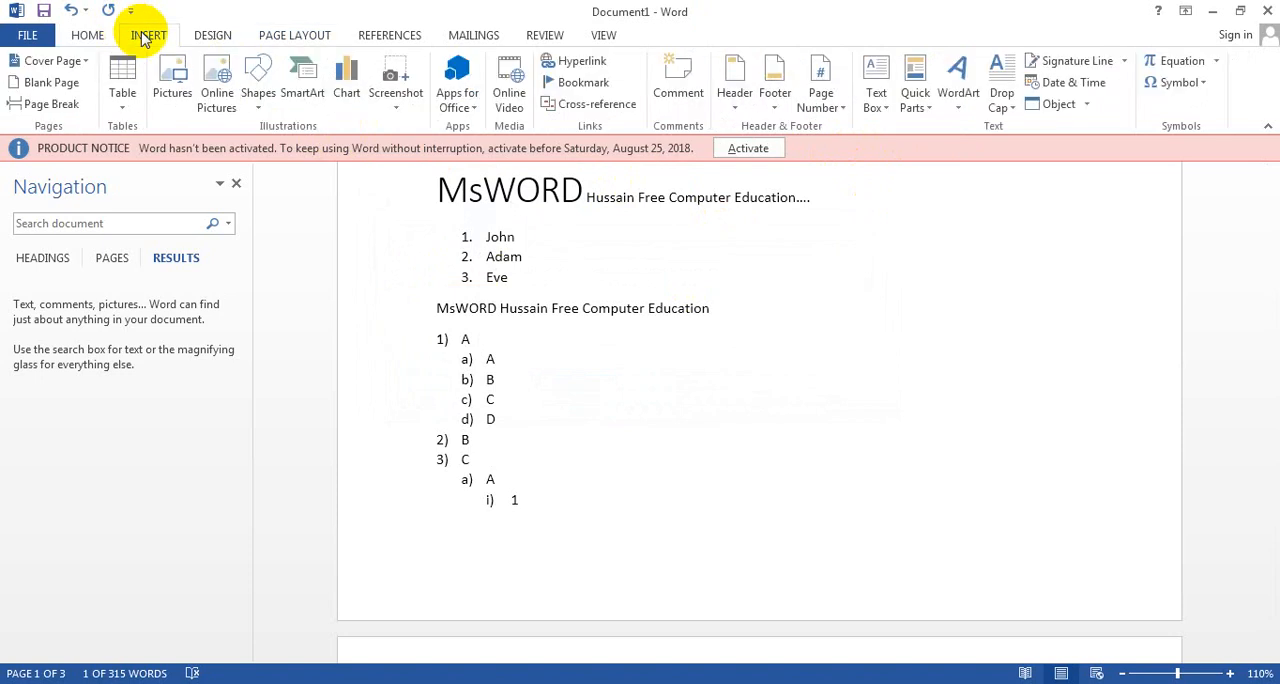